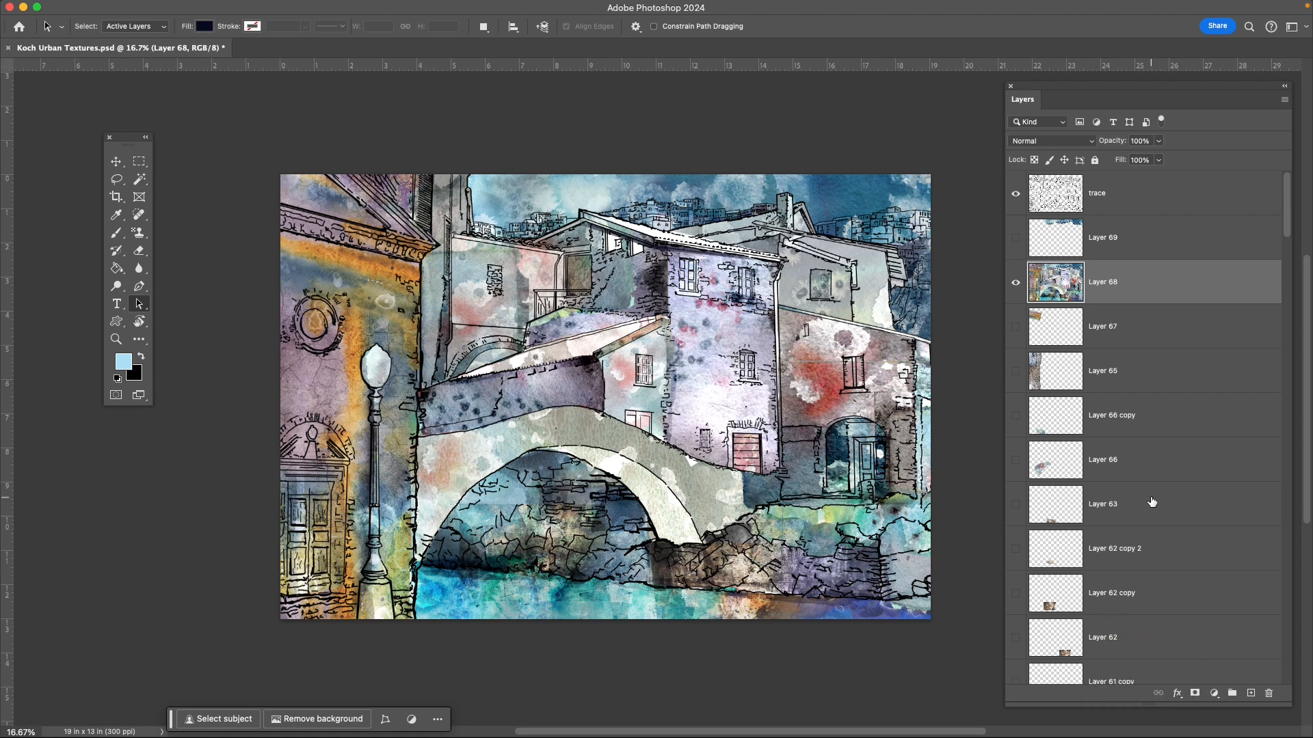
Hide Layer 68 and open IMG_20240312_0003 copy.jpg from the Student Watercolor Textures folder in Downloads.
click(1016, 283)
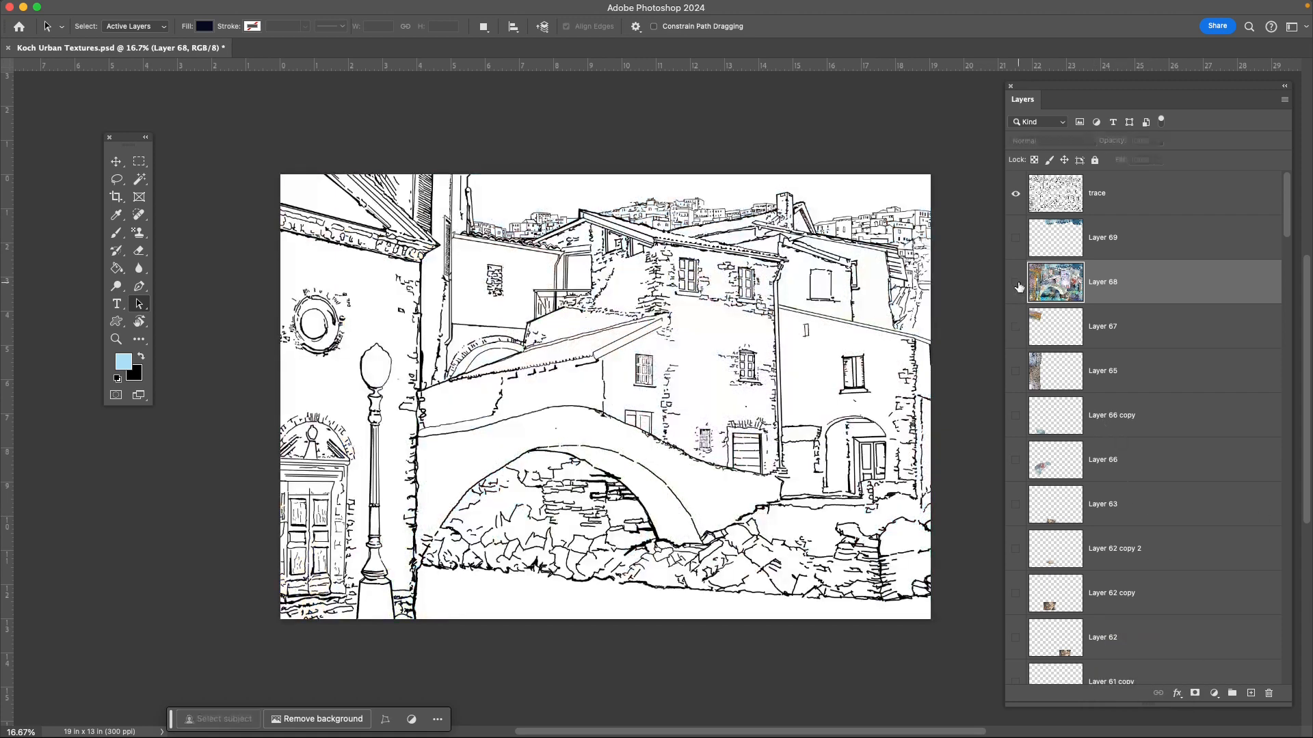
key(super+o)
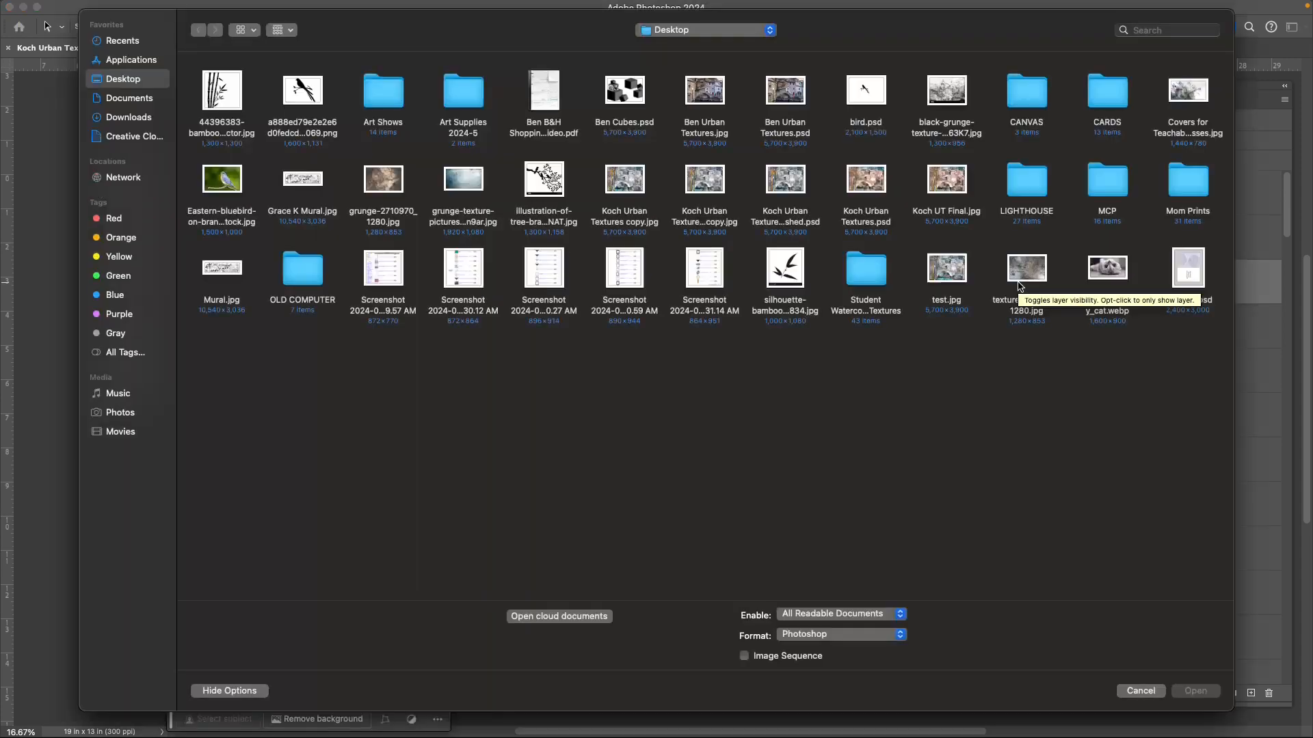
click(127, 117)
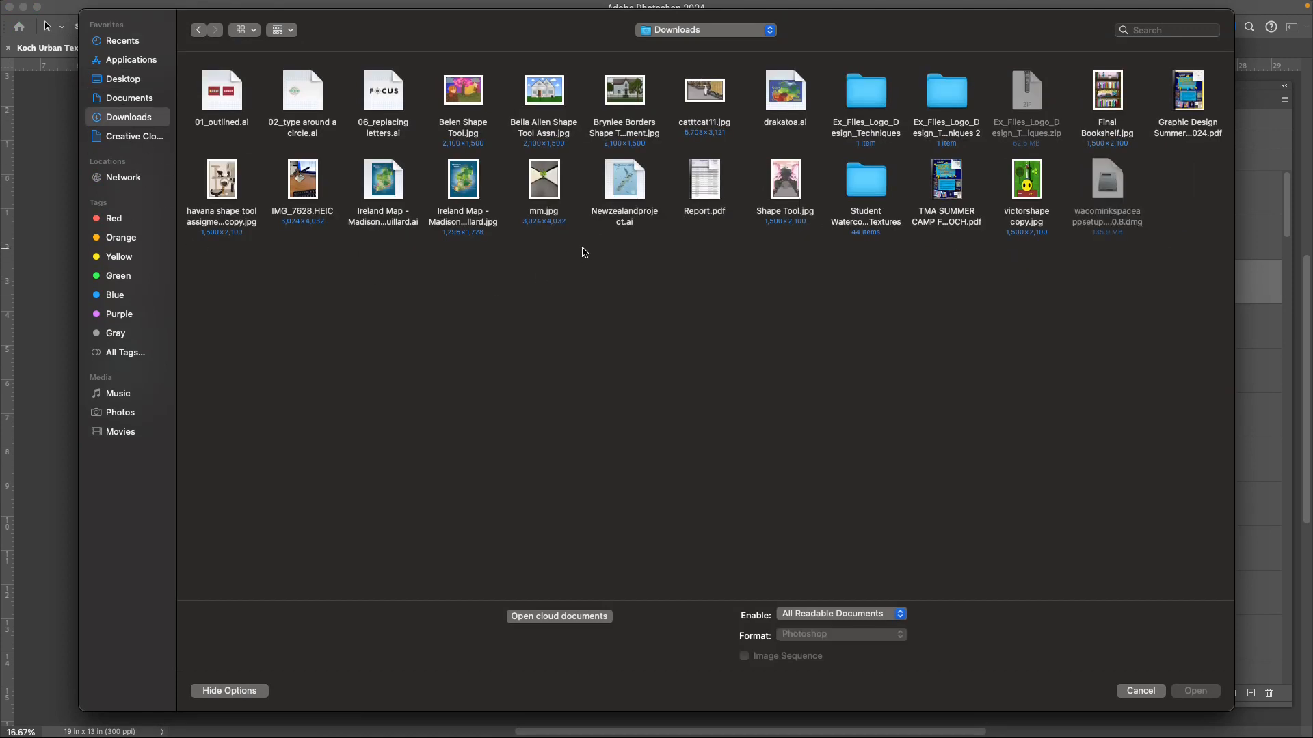
double_click(875, 197)
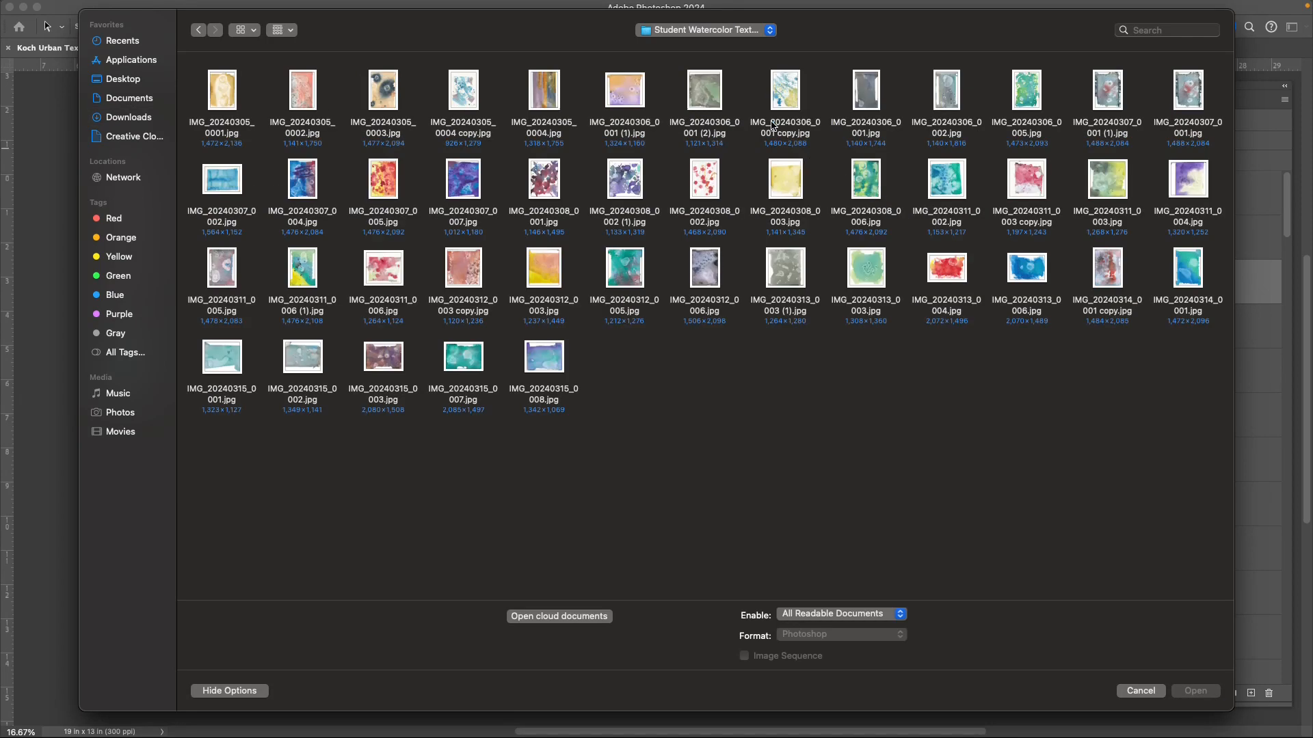
double_click(463, 276)
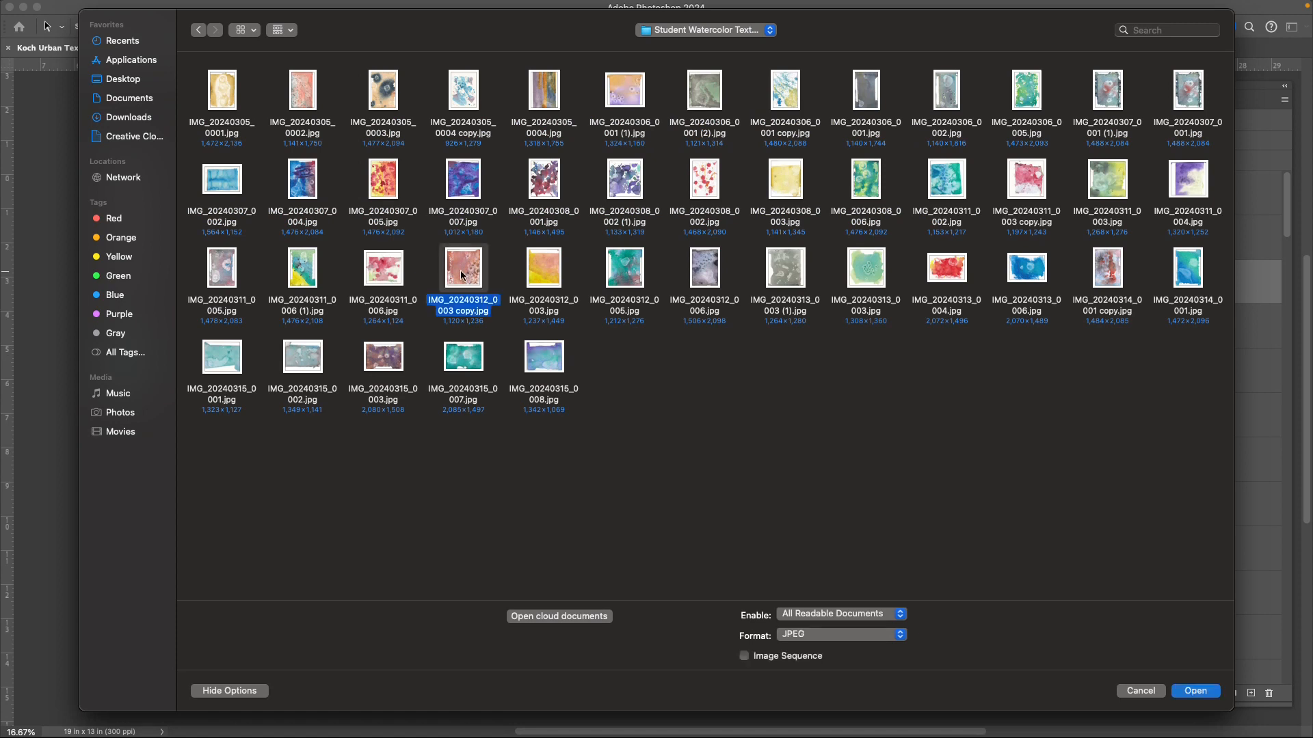
Bring the red watercolor texture into the Koch Urban Textures document as a layer and move it over the bridge arch.
drag(314, 56, 188, 222)
drag(1136, 208, 720, 376)
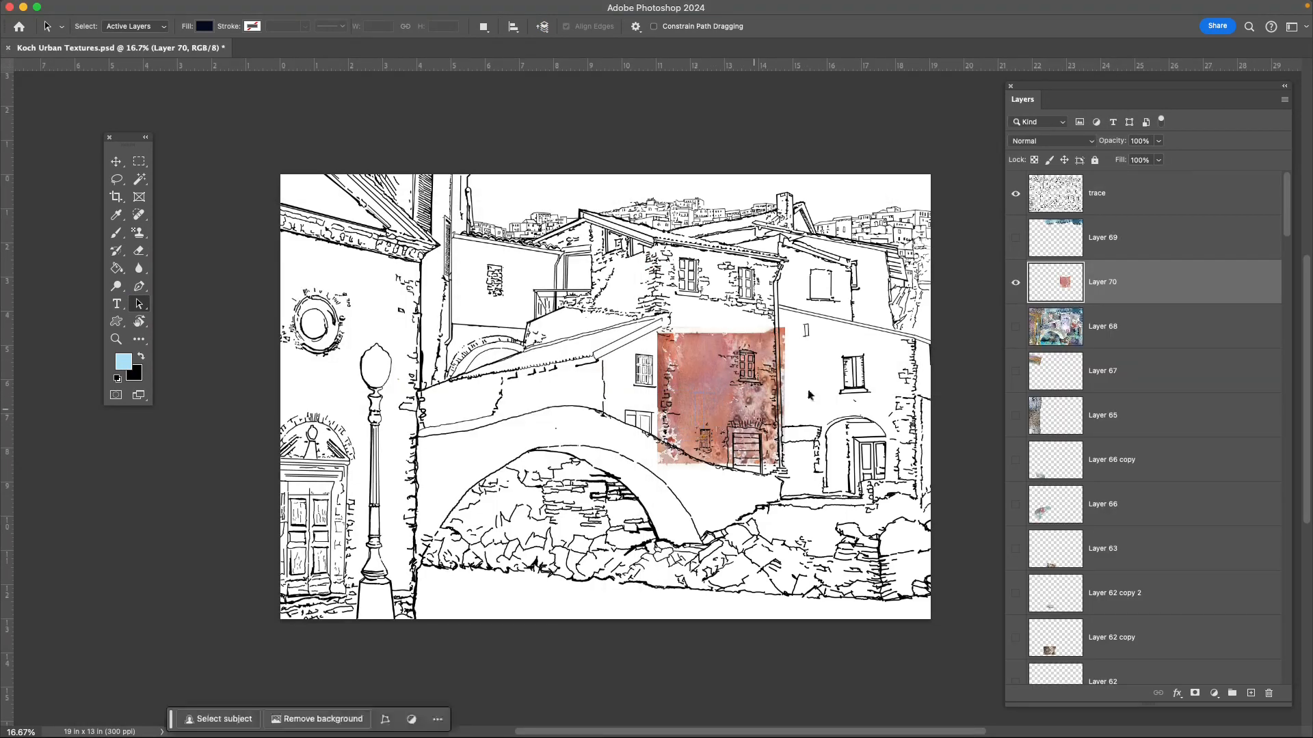
click(115, 161)
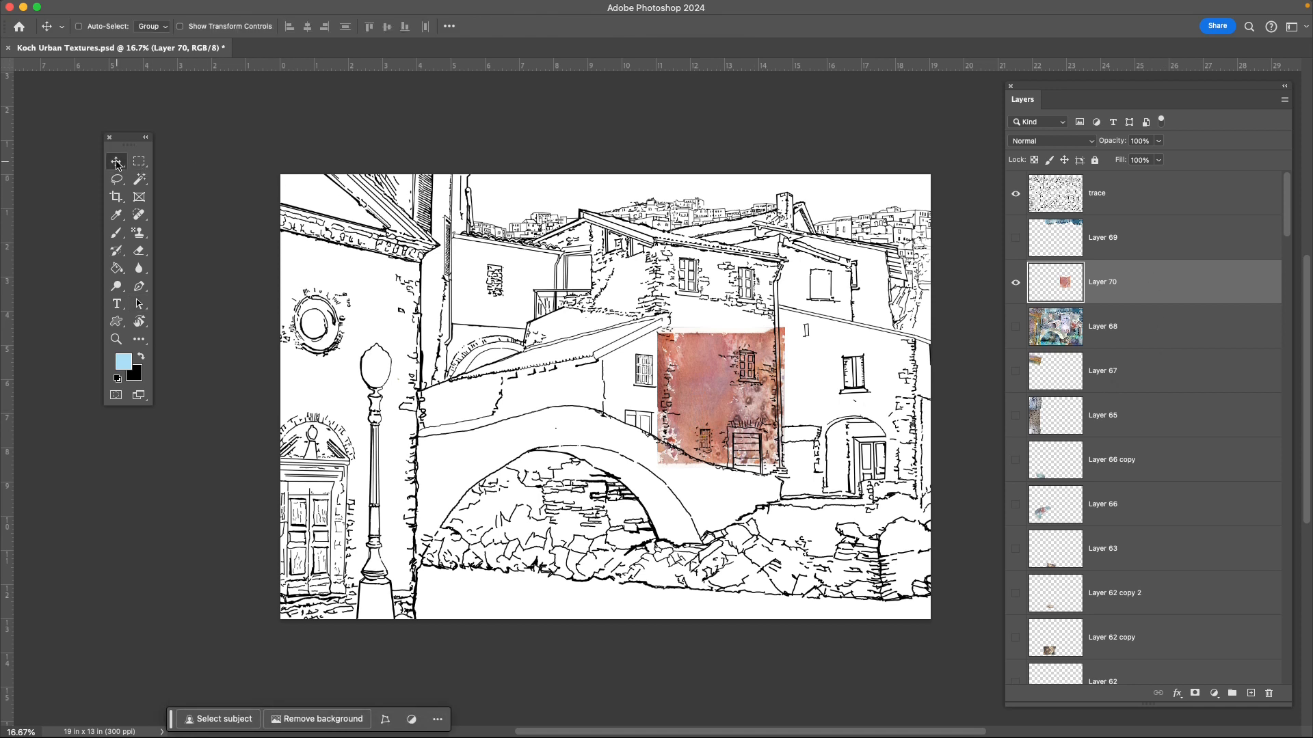
drag(706, 402, 469, 493)
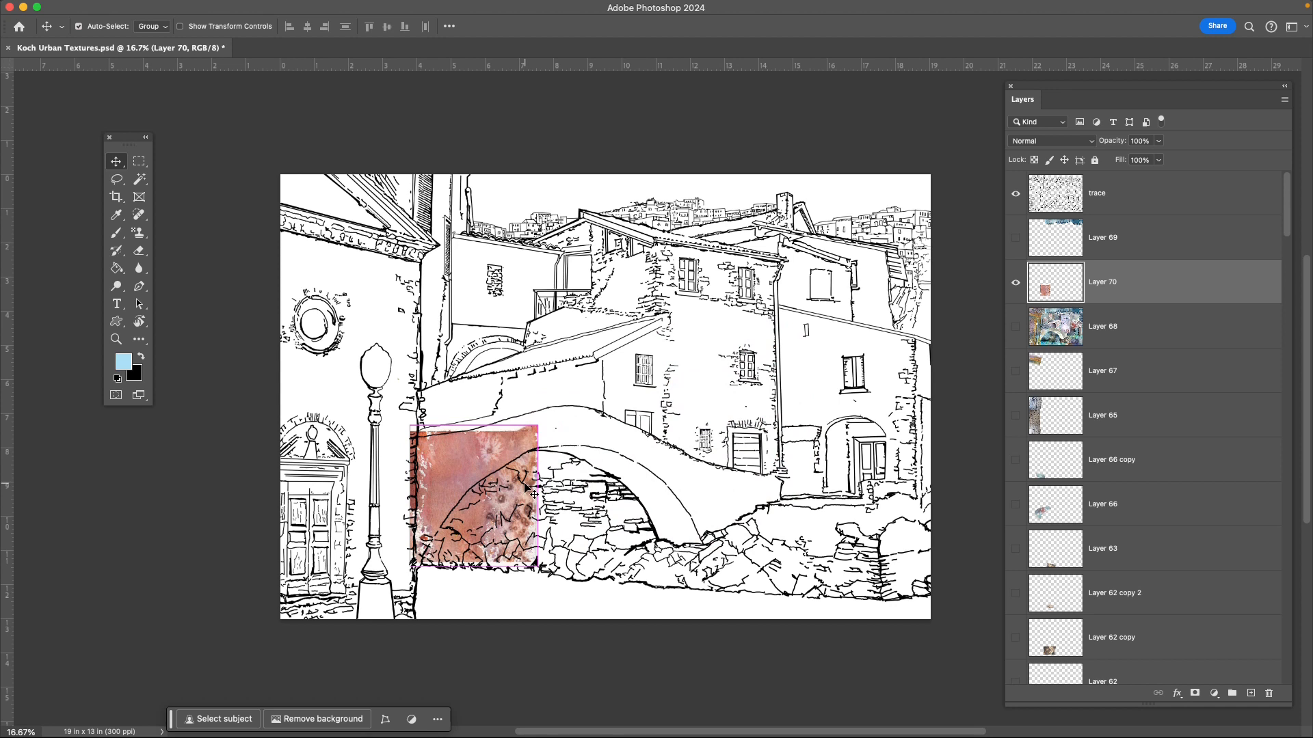
Scale the red texture to about 347% and position it over the buildings on the drawing's right side.
key(super+t)
drag(537, 426, 912, 148)
drag(804, 329, 835, 325)
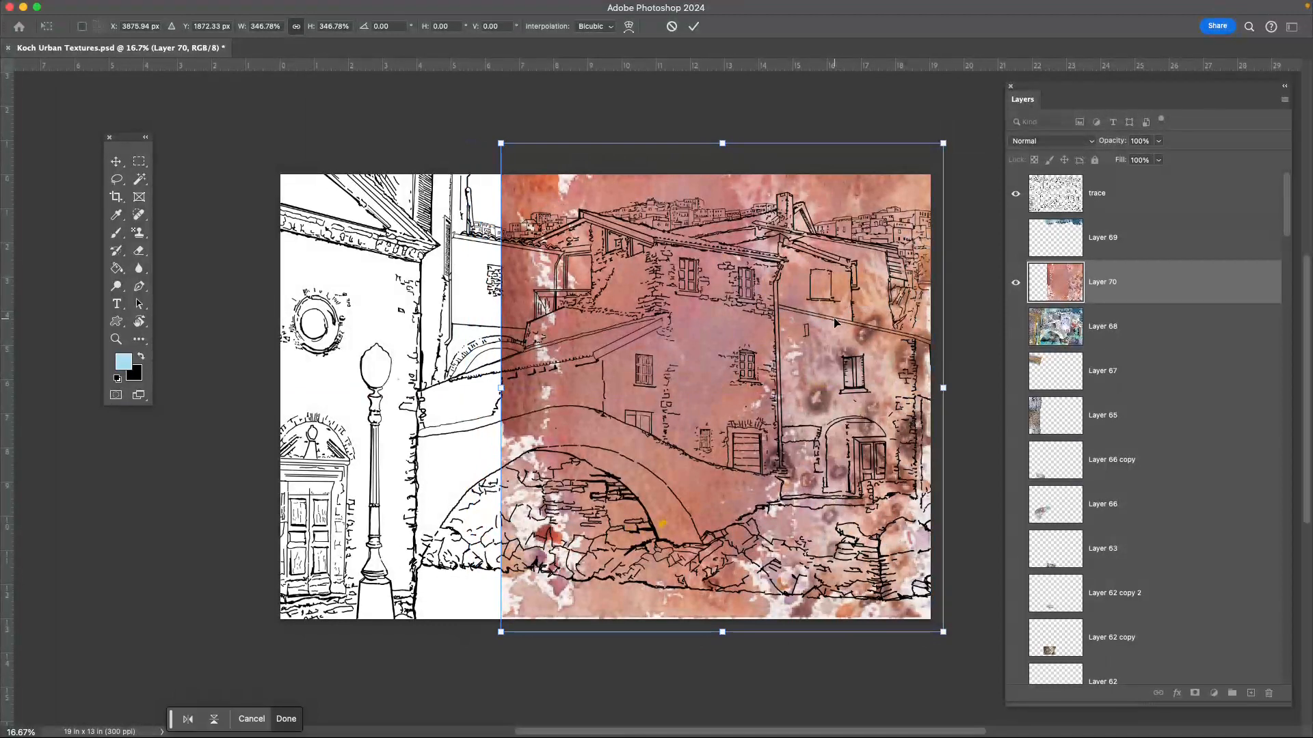
key(Return)
drag(776, 372, 782, 372)
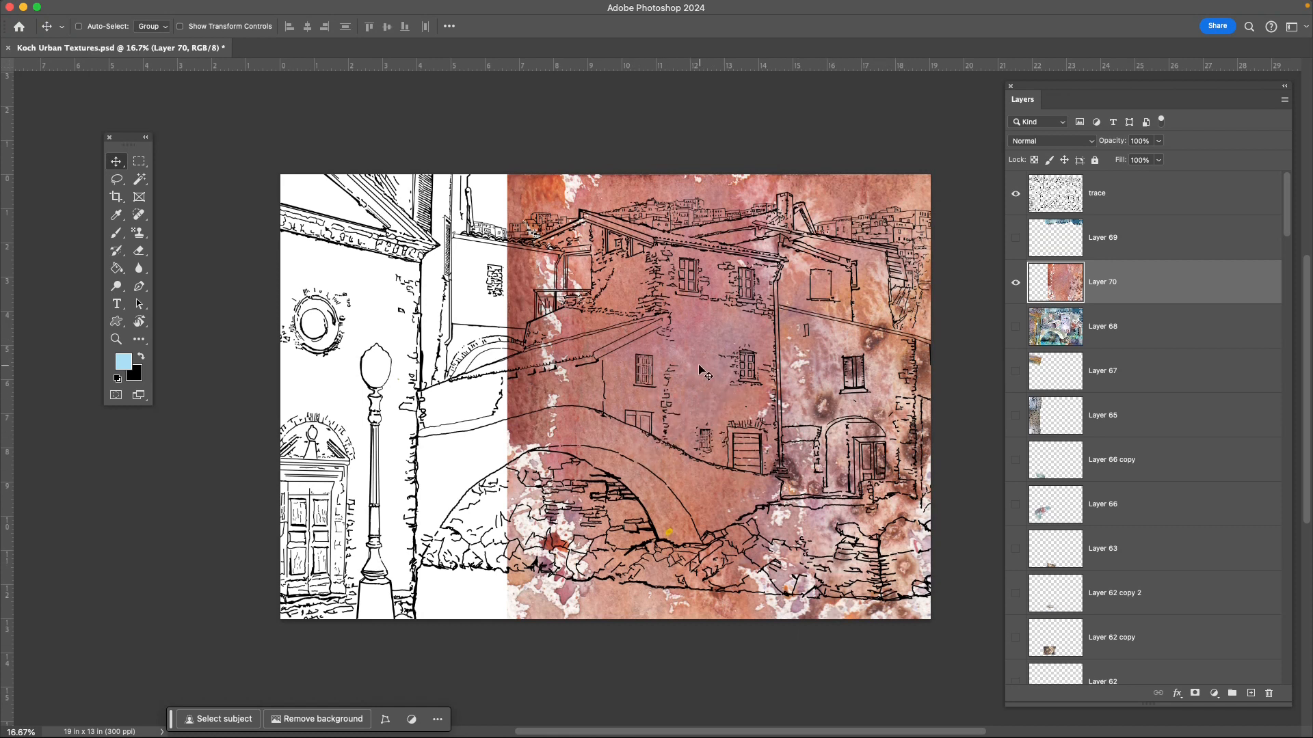
drag(704, 372, 694, 318)
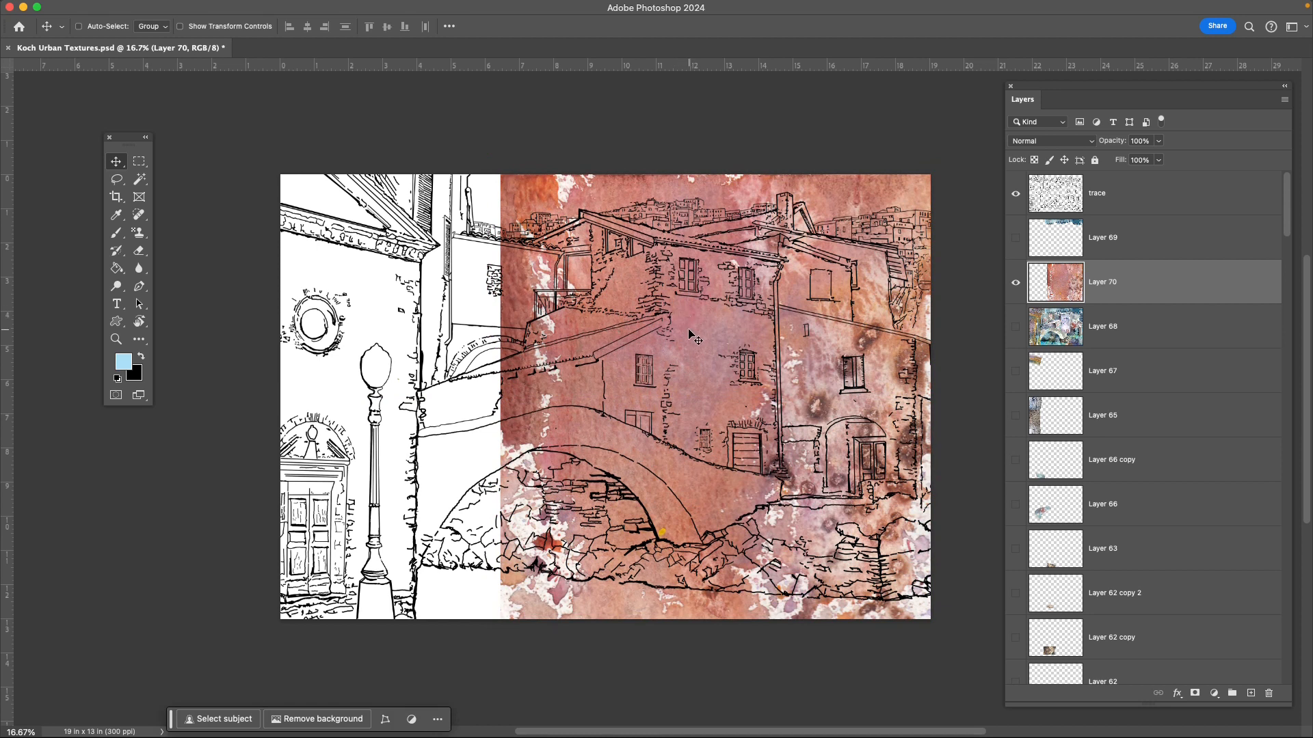
Lasso the sky area above the rooftops and hillside town, erase the red texture inside it, and deselect.
key(l)
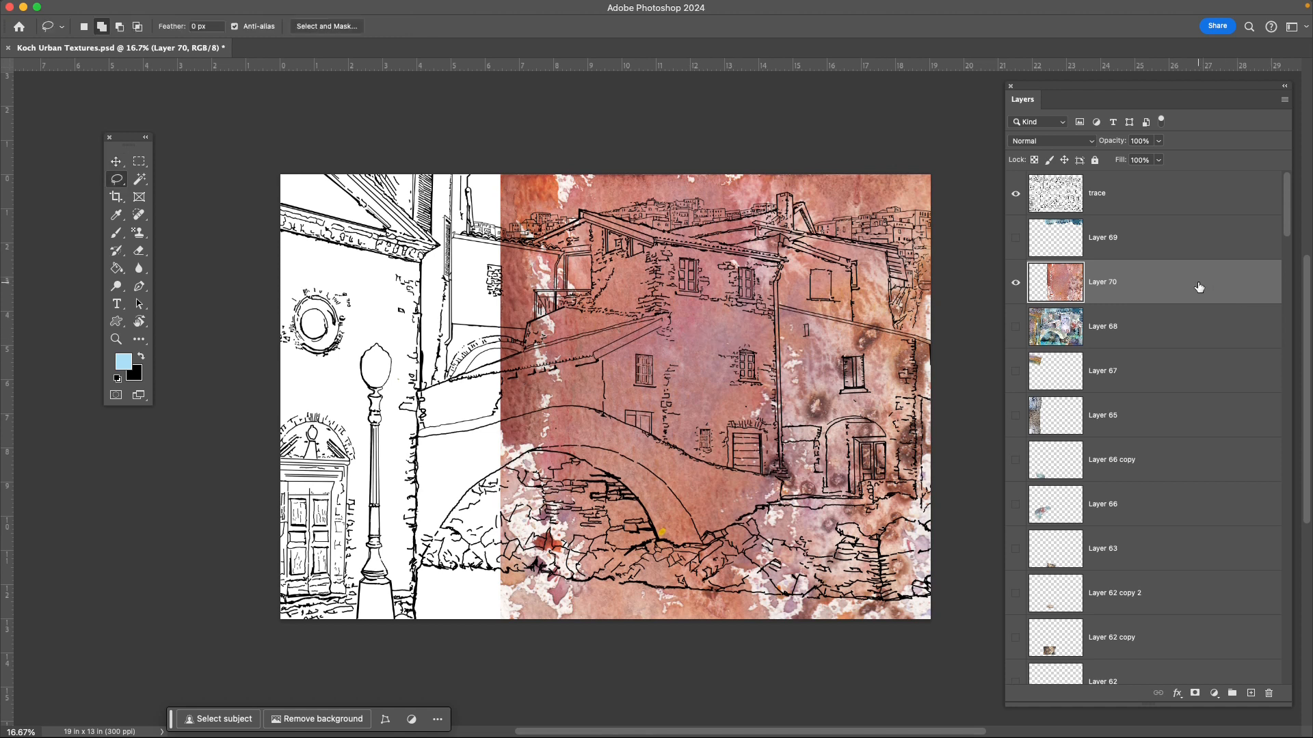
right_click(117, 182)
click(157, 194)
right_click(126, 181)
click(156, 181)
mouse_move(931, 213)
mouse_down()
mouse_move(797, 217)
mouse_move(779, 188)
mouse_move(777, 203)
mouse_move(730, 210)
mouse_move(614, 206)
mouse_move(502, 247)
mouse_move(474, 158)
mouse_move(765, 121)
mouse_move(903, 123)
mouse_move(947, 188)
mouse_move(961, 232)
mouse_up()
key(Delete)
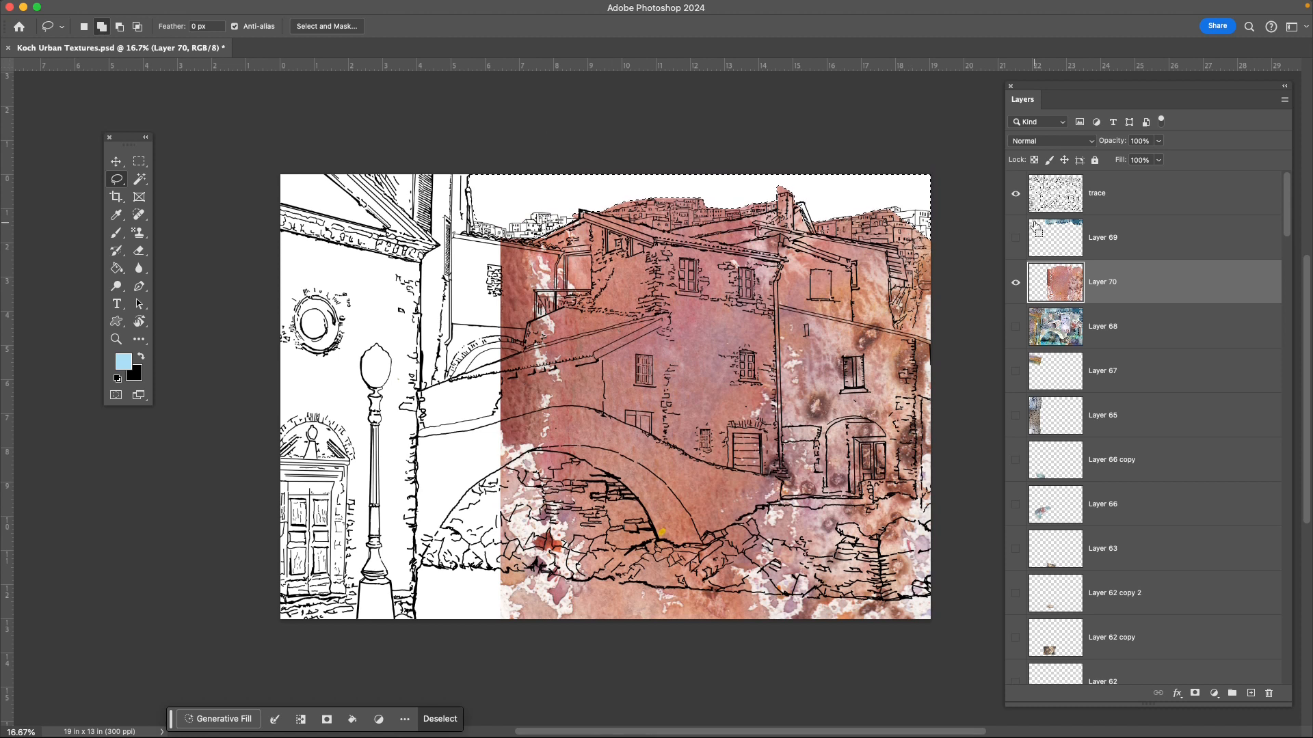
key(cmd+d)
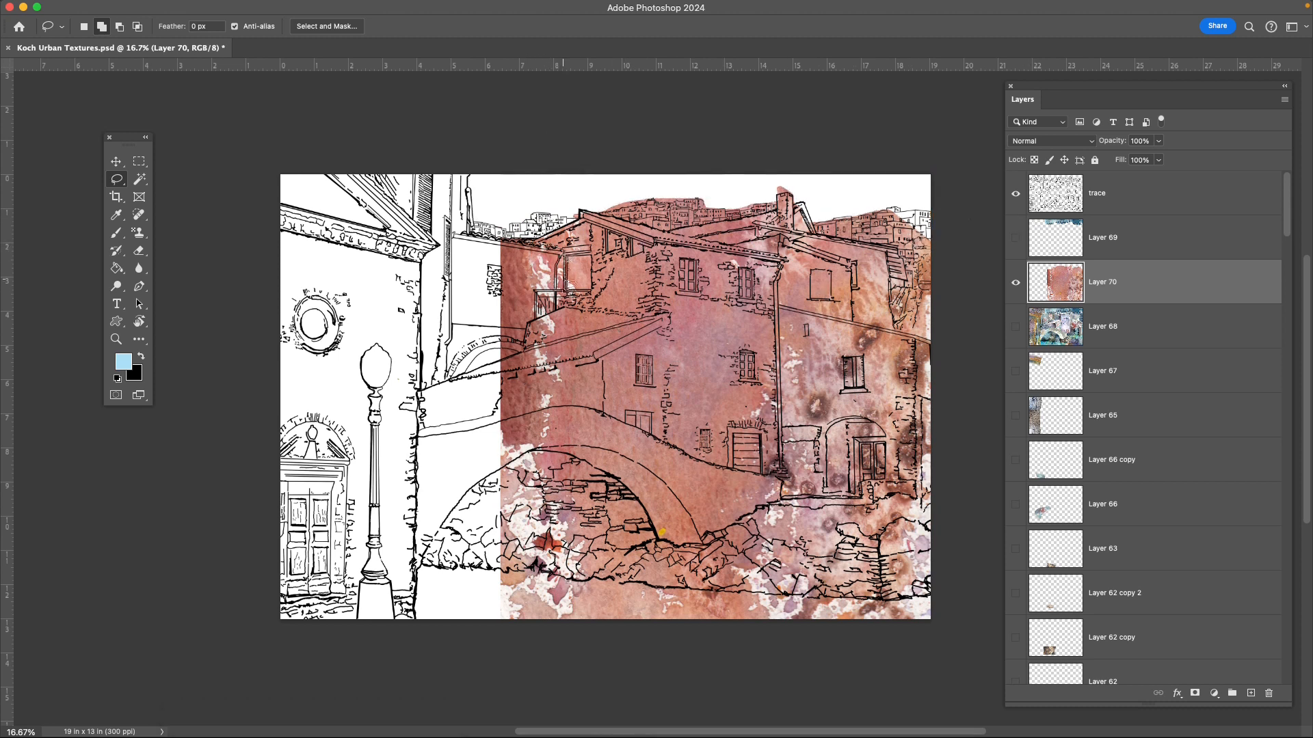
Lasso the red texture's left part over the balcony, roof and bridge, erase it, and deselect.
mouse_move(571, 286)
mouse_down()
mouse_move(569, 315)
mouse_move(527, 332)
mouse_move(532, 347)
mouse_move(643, 333)
mouse_move(657, 319)
mouse_move(603, 351)
mouse_move(597, 372)
mouse_move(571, 574)
mouse_move(498, 420)
mouse_move(557, 195)
mouse_move(547, 197)
mouse_up()
key(Delete)
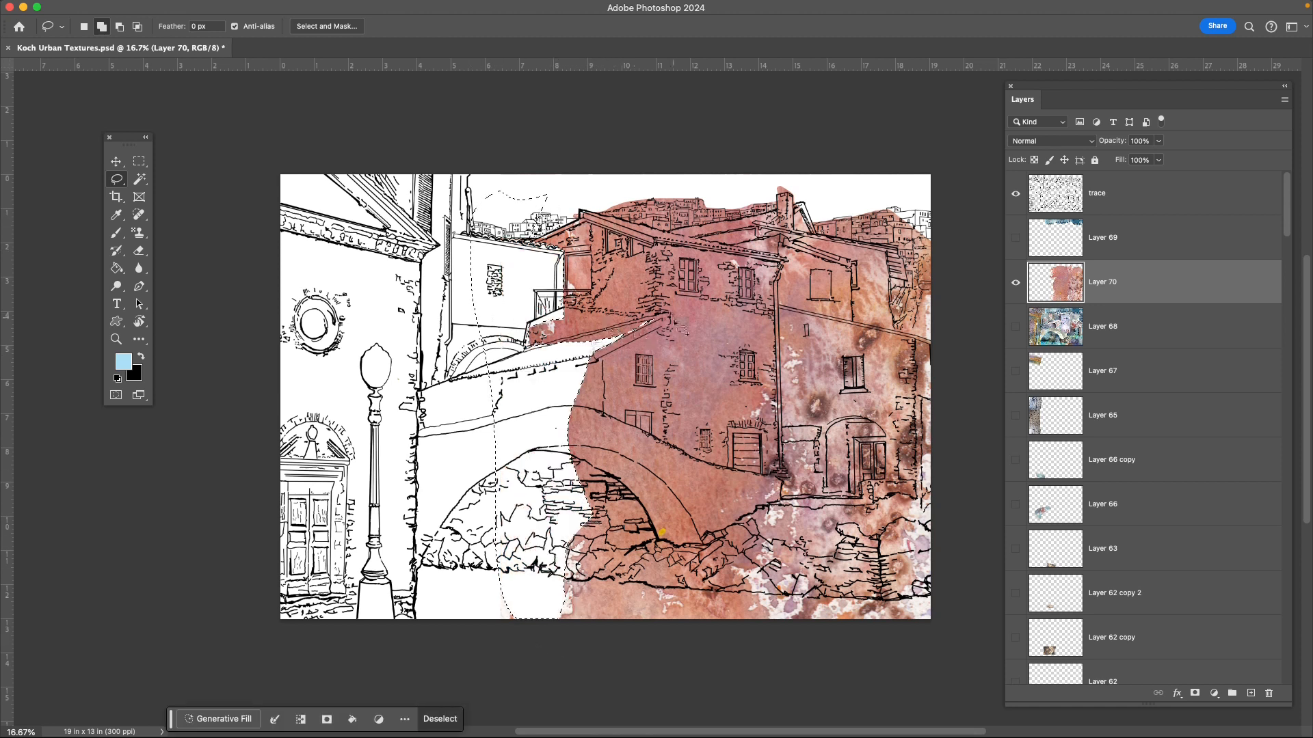
key(super+d)
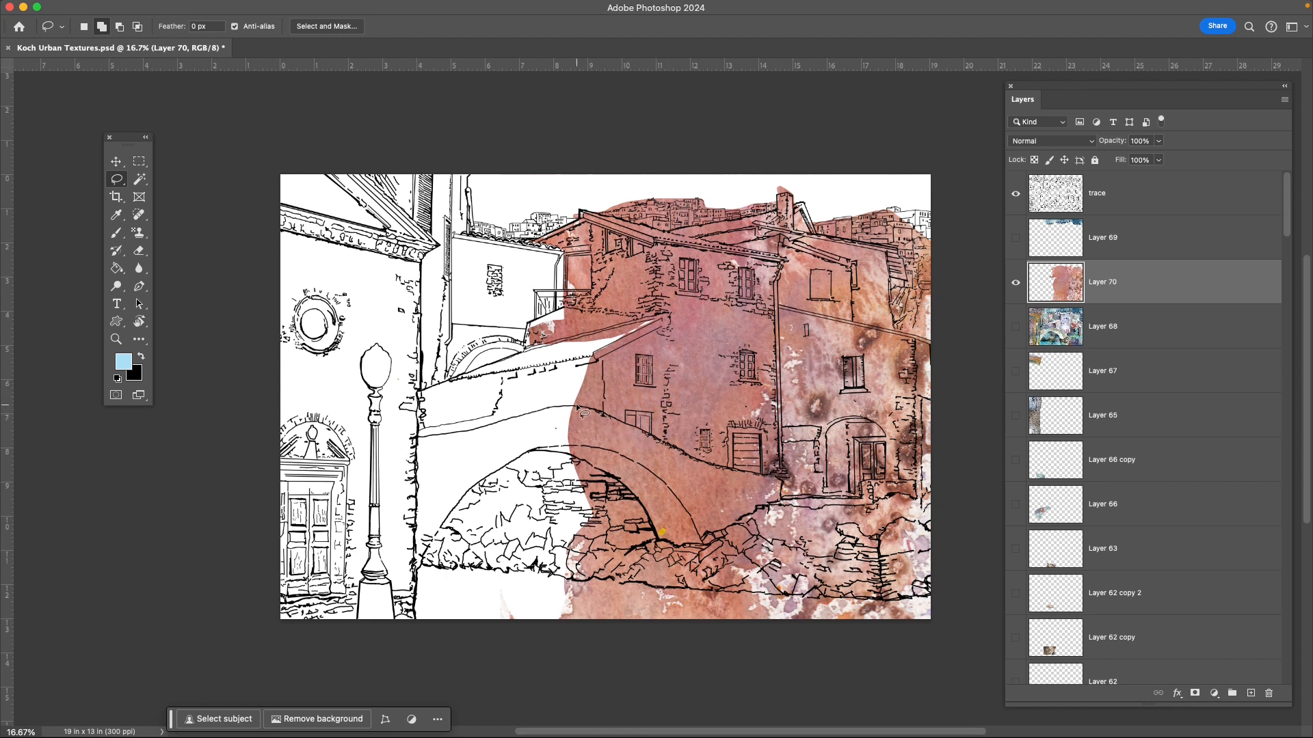
Outline the low bridge roof with the Polygonal Lasso, erase the leftover red texture inside it, and deselect.
drag(116, 179, 181, 191)
click(651, 317)
click(490, 324)
click(496, 376)
click(650, 318)
key(Delete)
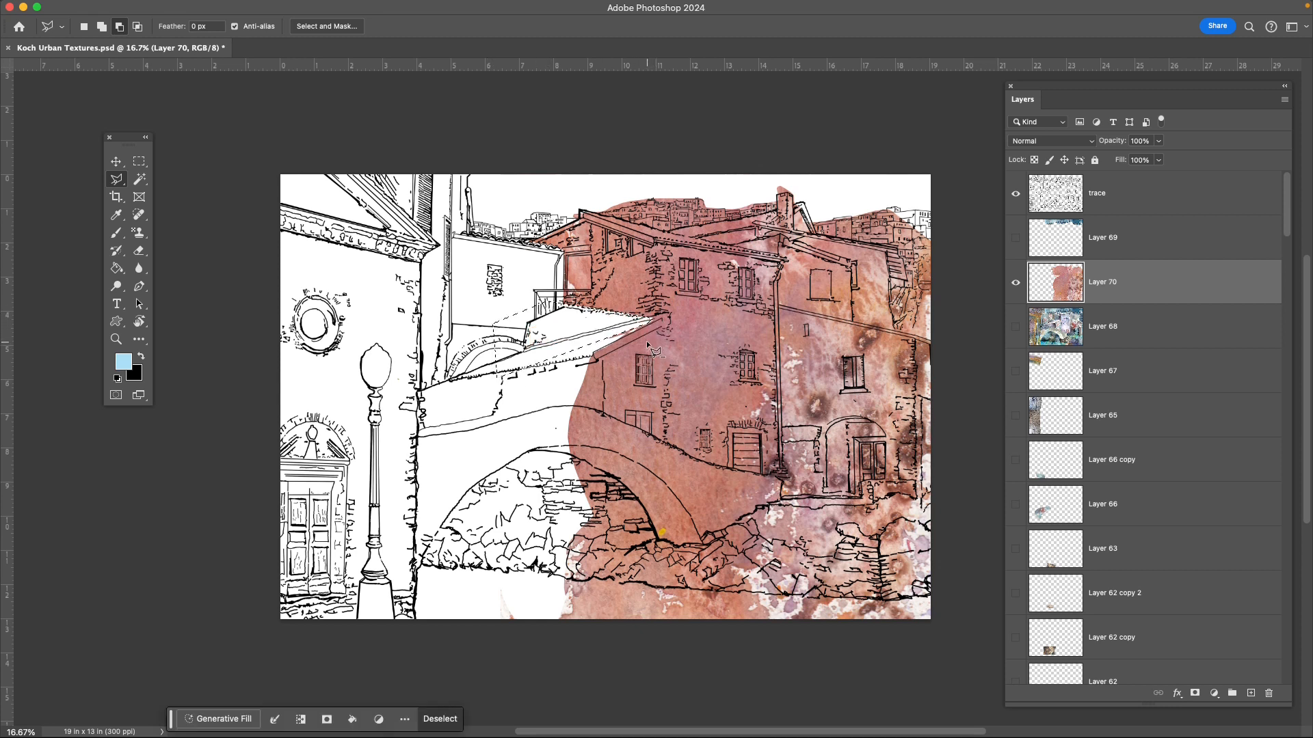
key(super+d)
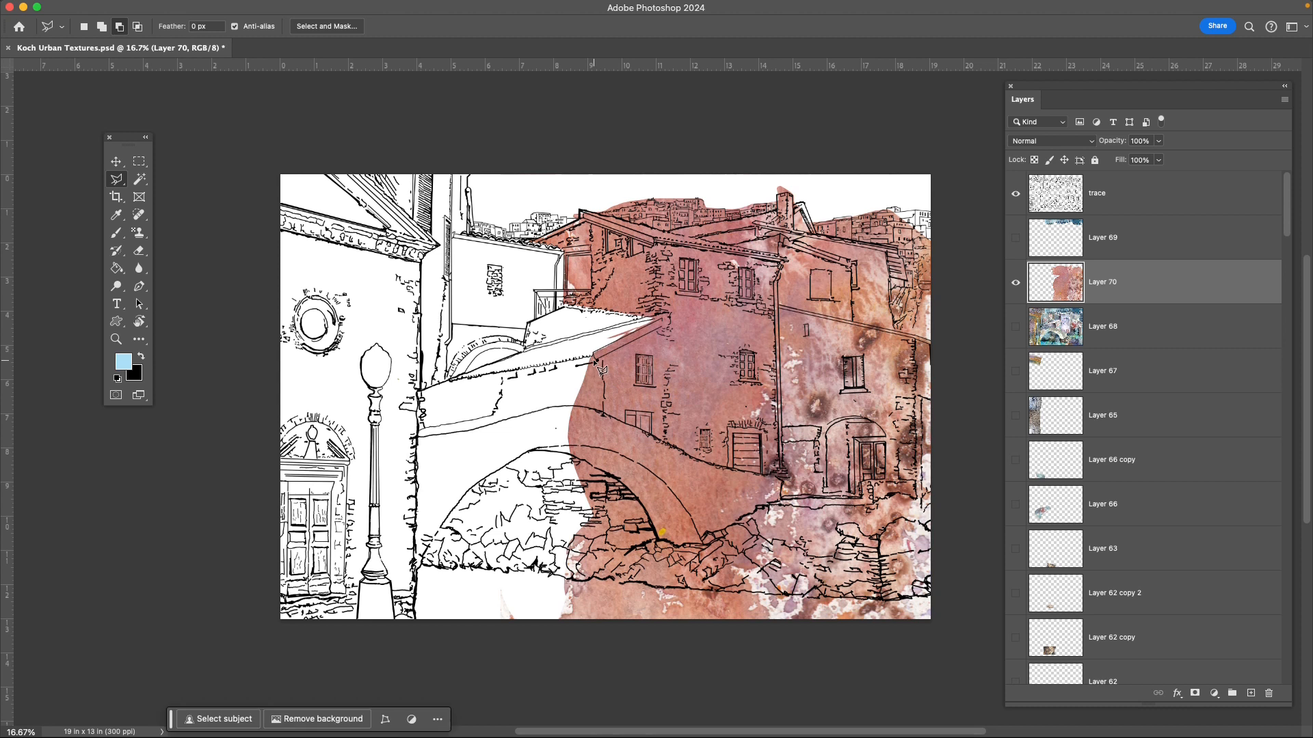
Outline the bridge and the rocks and water below it with straight segments, erase the red texture inside, and deselect.
click(601, 362)
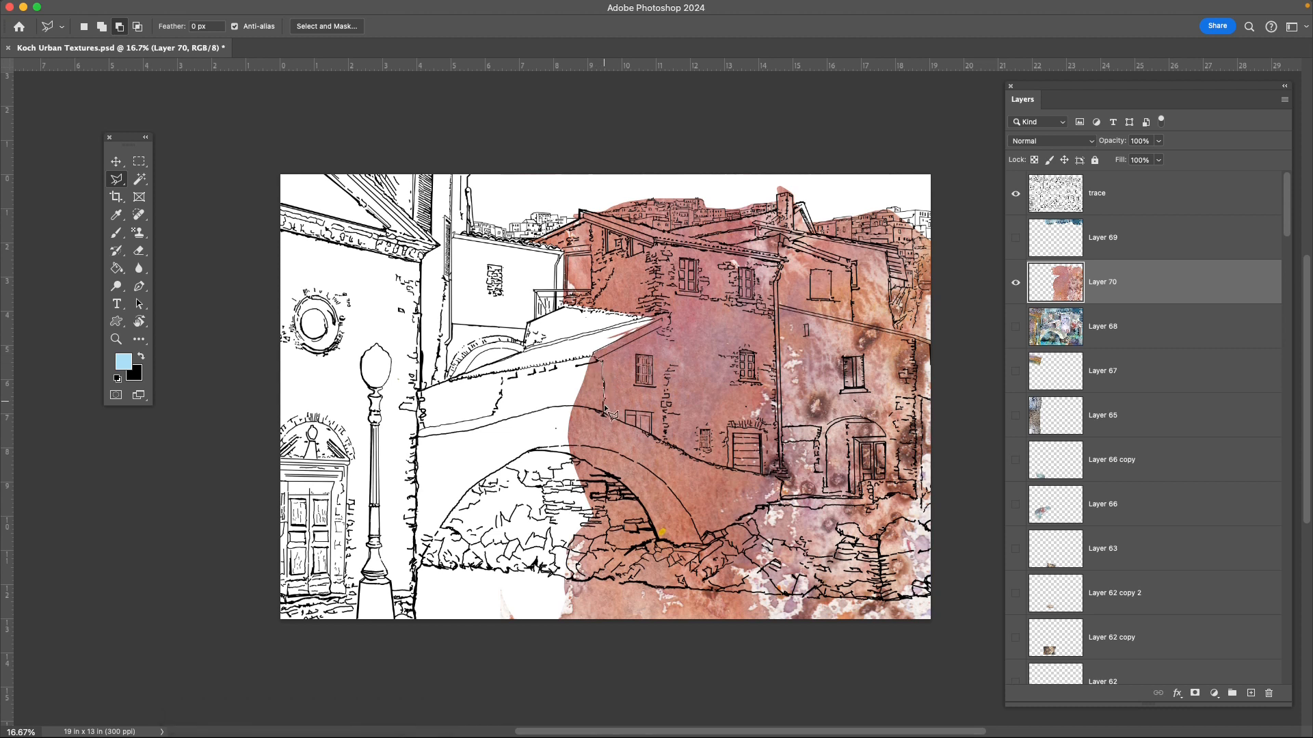
click(683, 452)
click(732, 468)
click(781, 495)
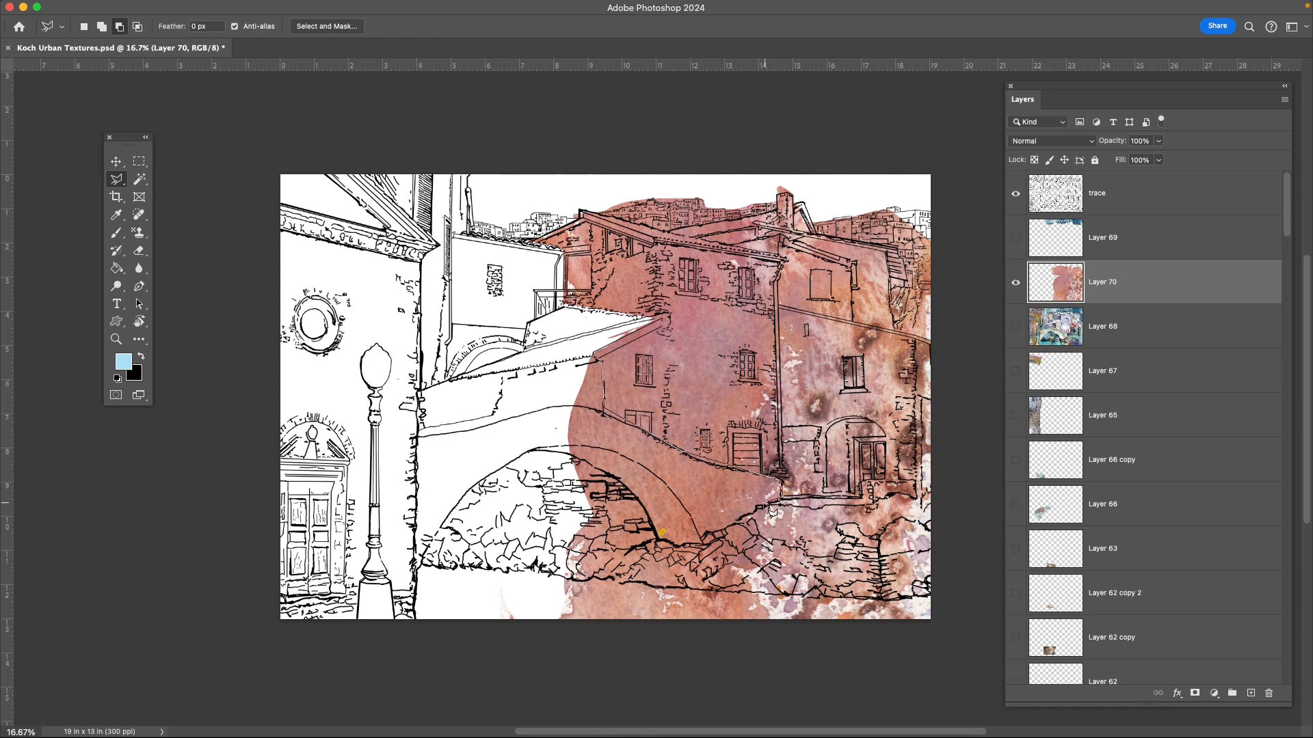
click(705, 533)
click(781, 592)
click(773, 658)
click(517, 658)
click(487, 540)
click(510, 419)
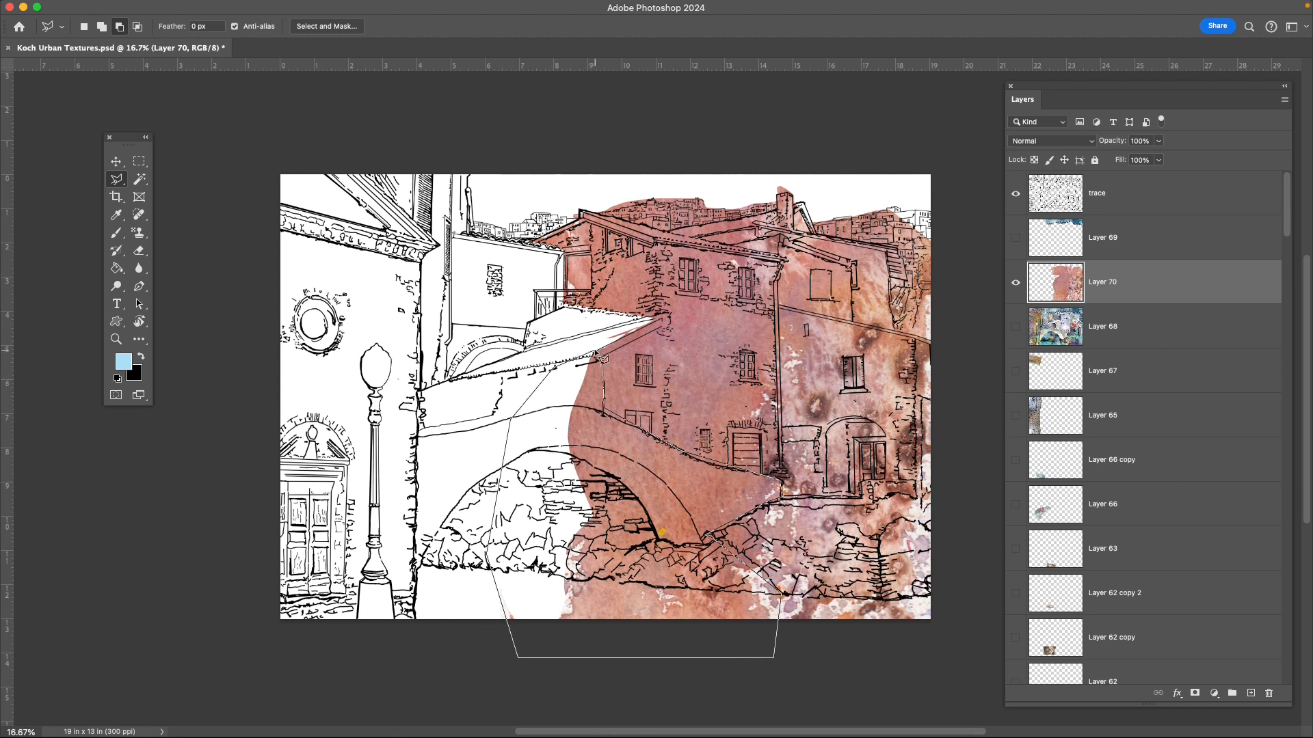
click(599, 355)
key(BackSpace)
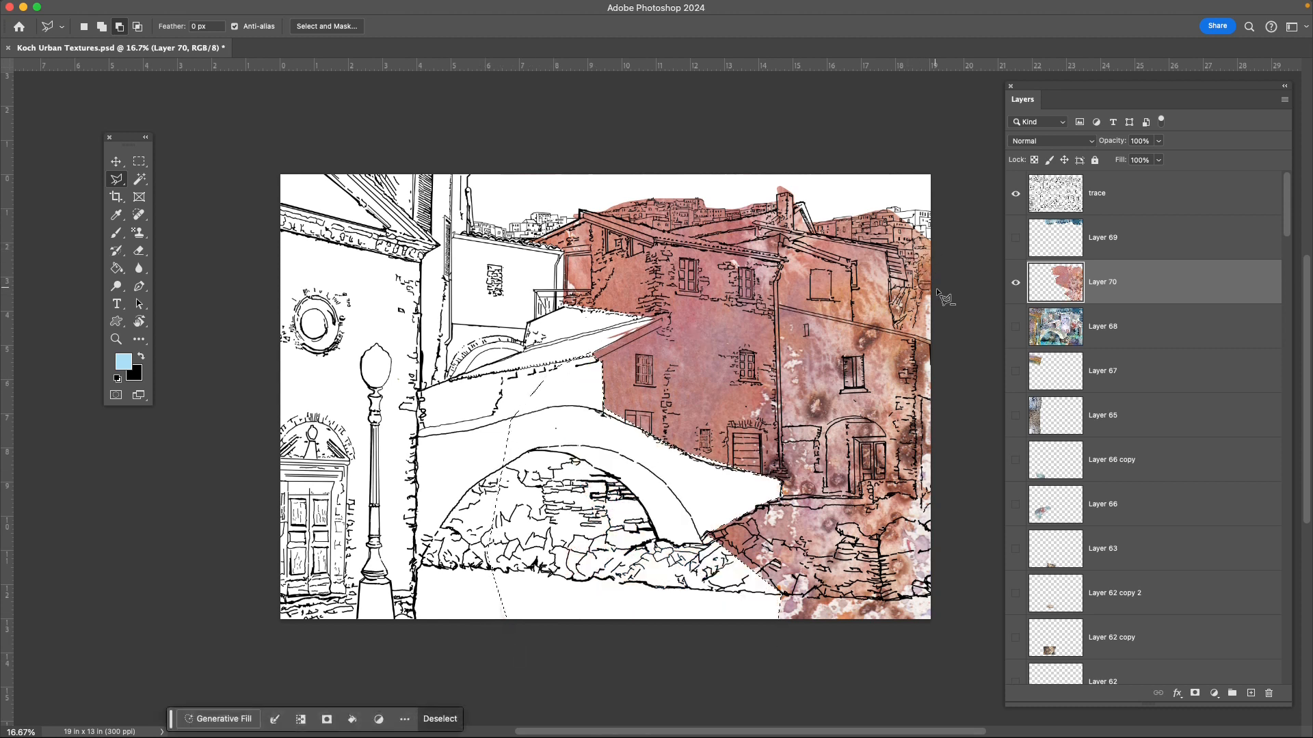
key(super+d)
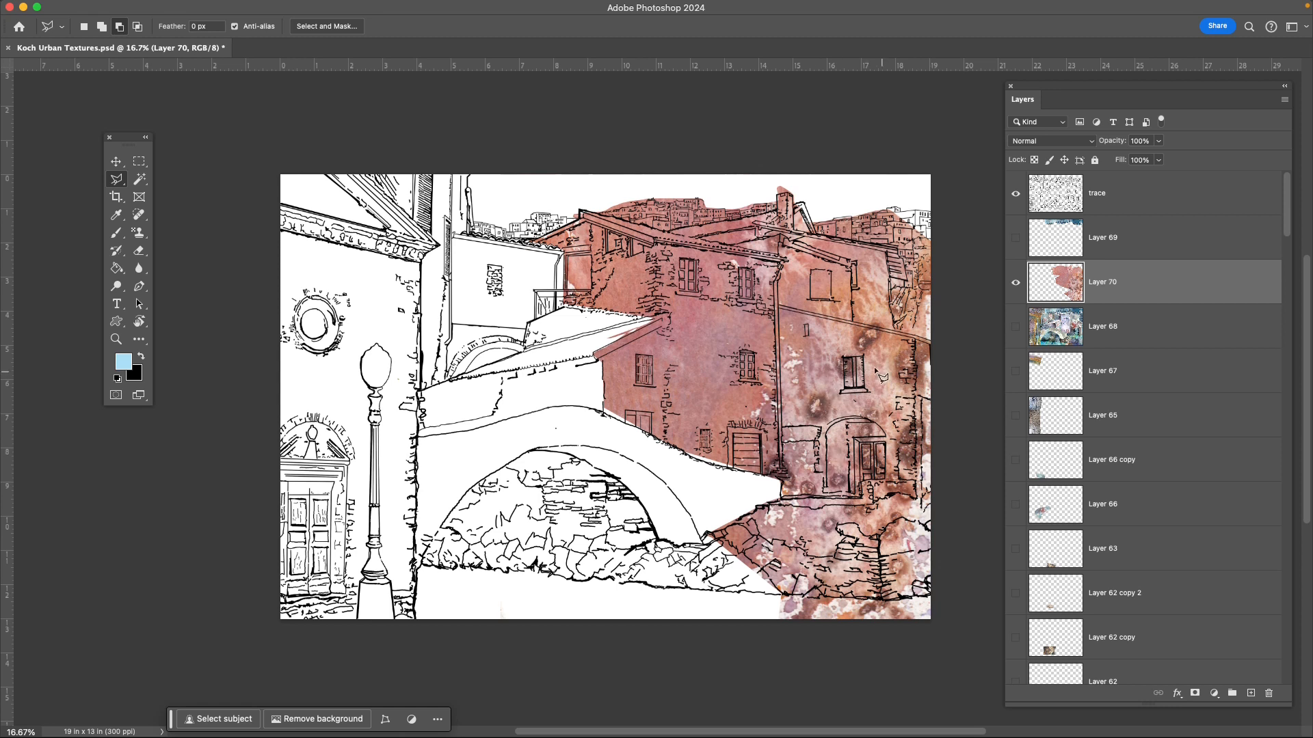
Open IMG_20240315_0003.jpg from the watercolor textures folder and bring it into the Koch Urban Textures document above Layer 70.
click(1015, 282)
click(1015, 282)
key(super+o)
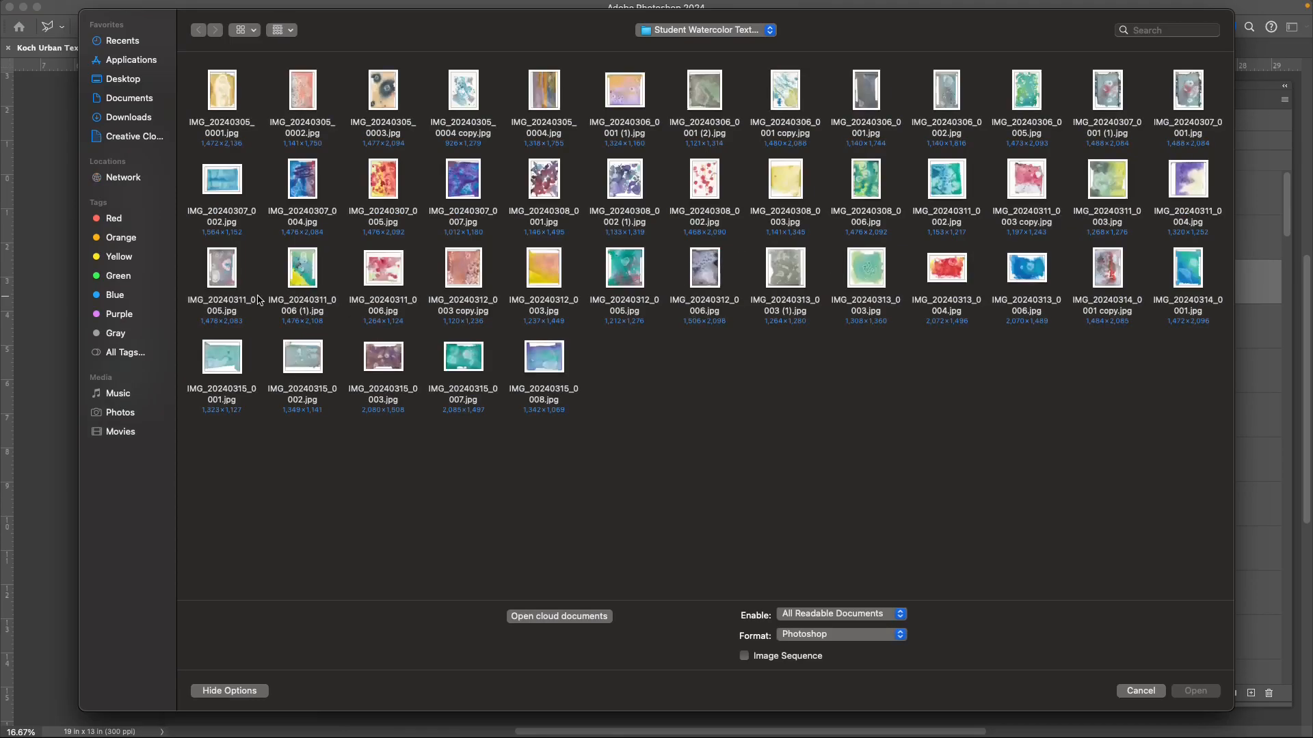
double_click(396, 361)
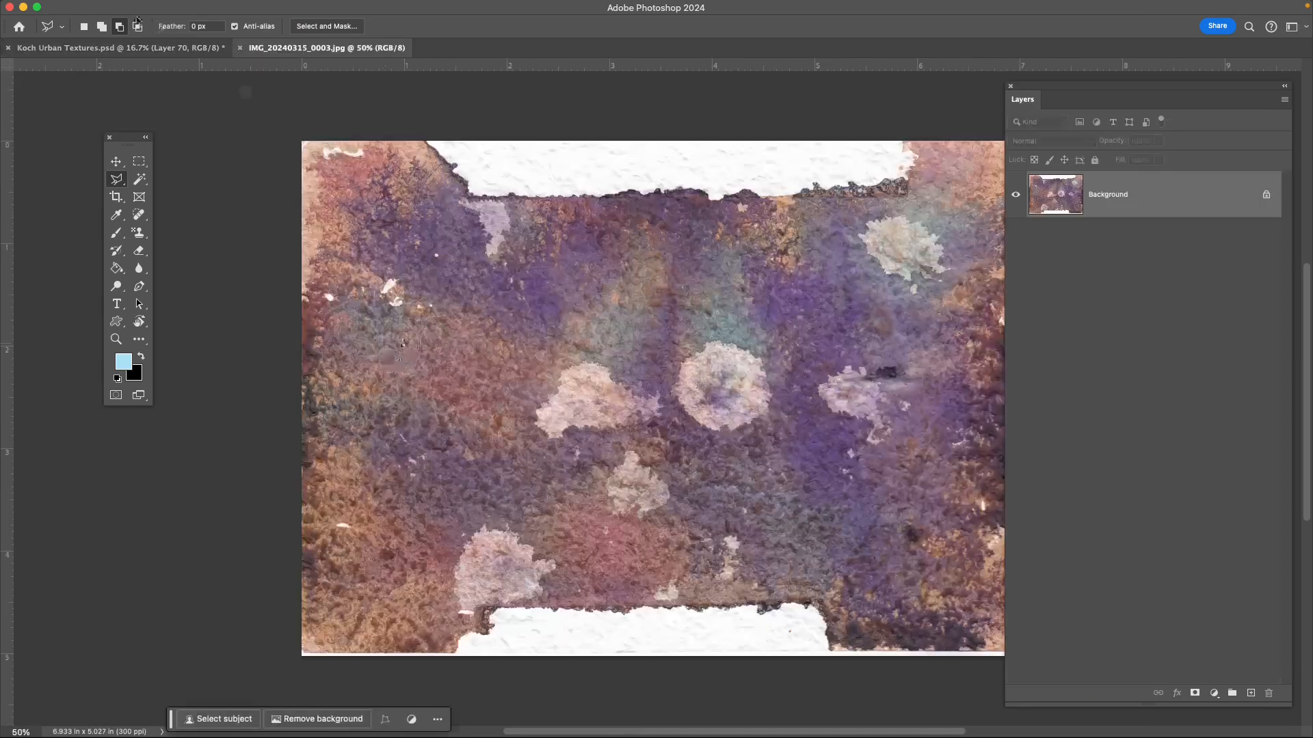
drag(270, 50, 1014, 271)
drag(1165, 190, 752, 398)
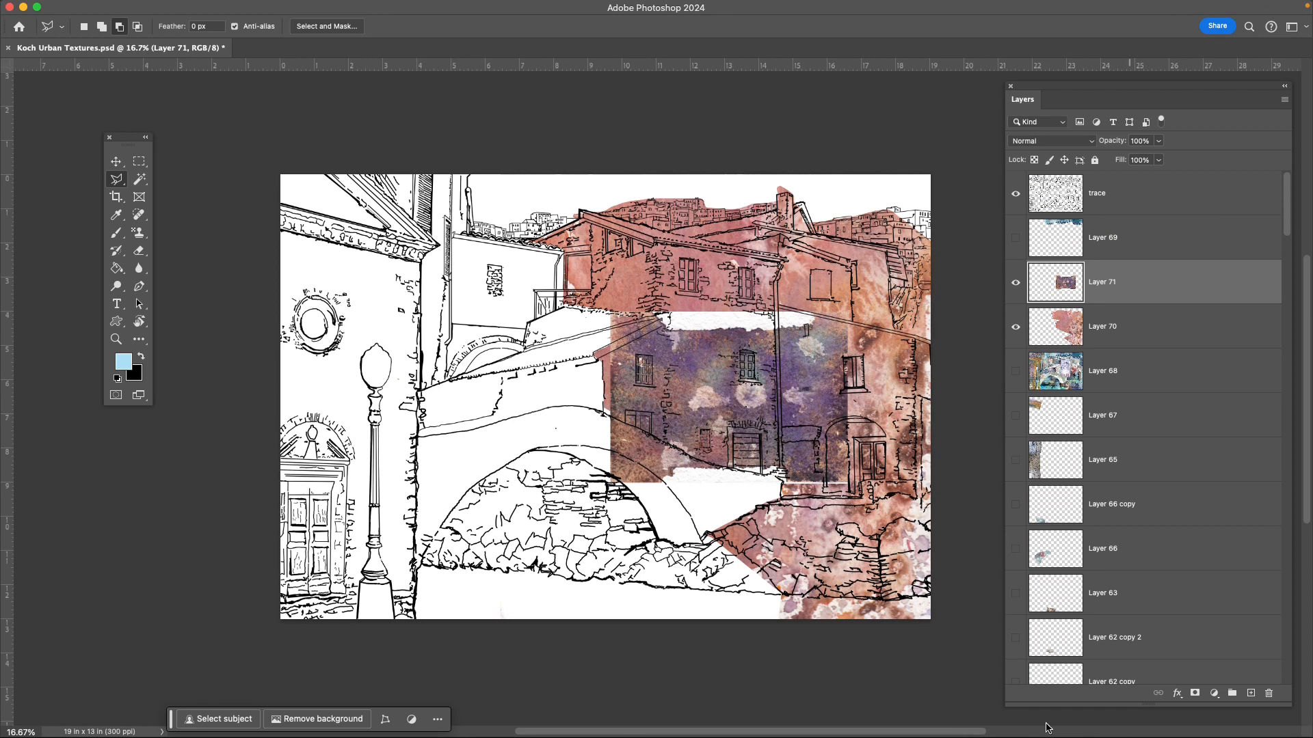
click(782, 386)
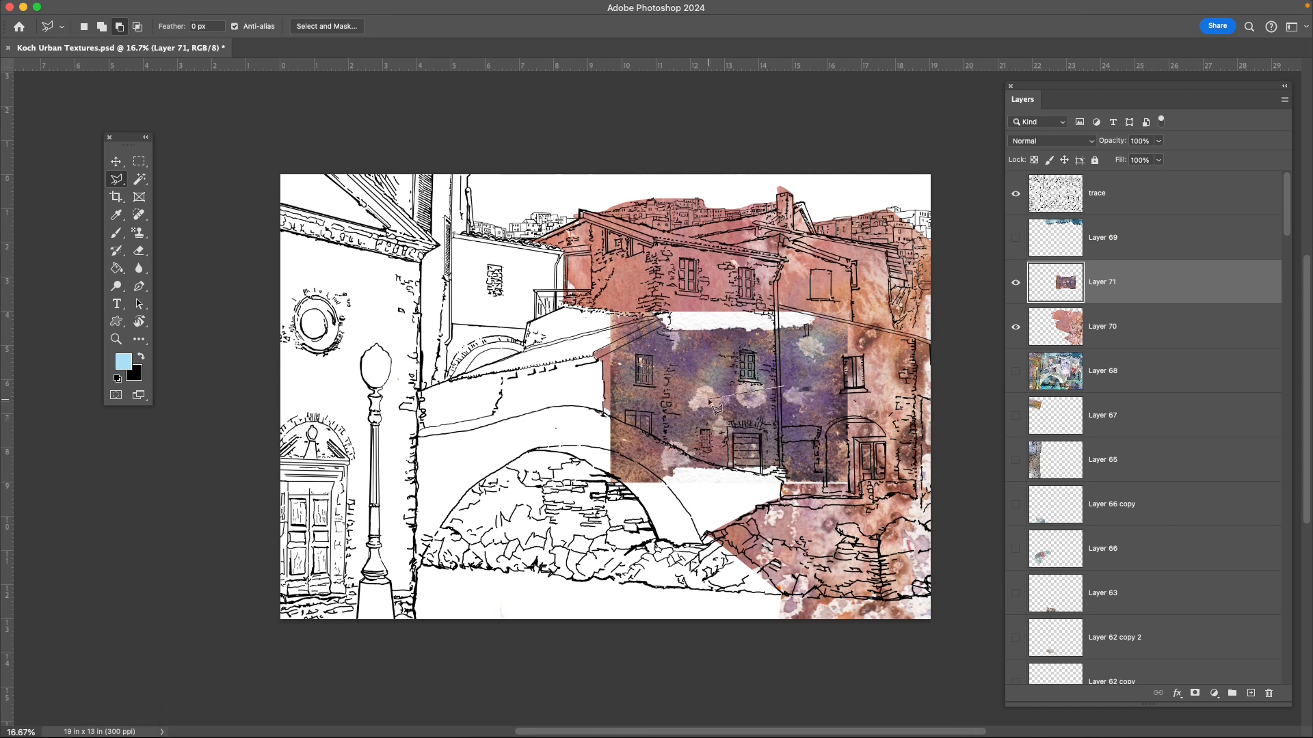
key(Escape)
Rotate the purple texture by 90 degrees into portrait orientation and position it over the tall central building.
key(v)
mouse_move(779, 409)
mouse_down()
mouse_move(871, 506)
mouse_move(726, 537)
mouse_move(777, 403)
mouse_up()
key(ctrl+t)
drag(875, 383, 699, 237)
drag(773, 389, 756, 334)
key(Return)
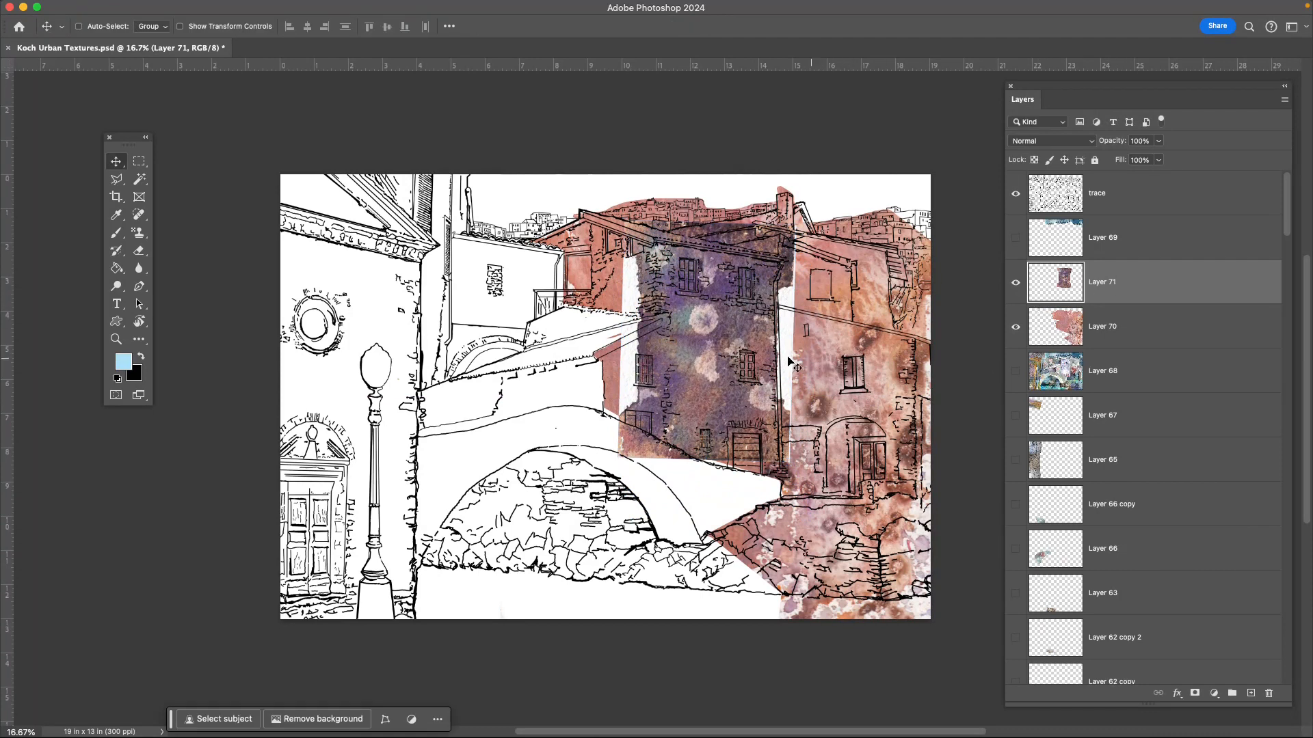
Enlarge the purple texture and reposition it so it covers the tall central building from roof to base.
key(super+t)
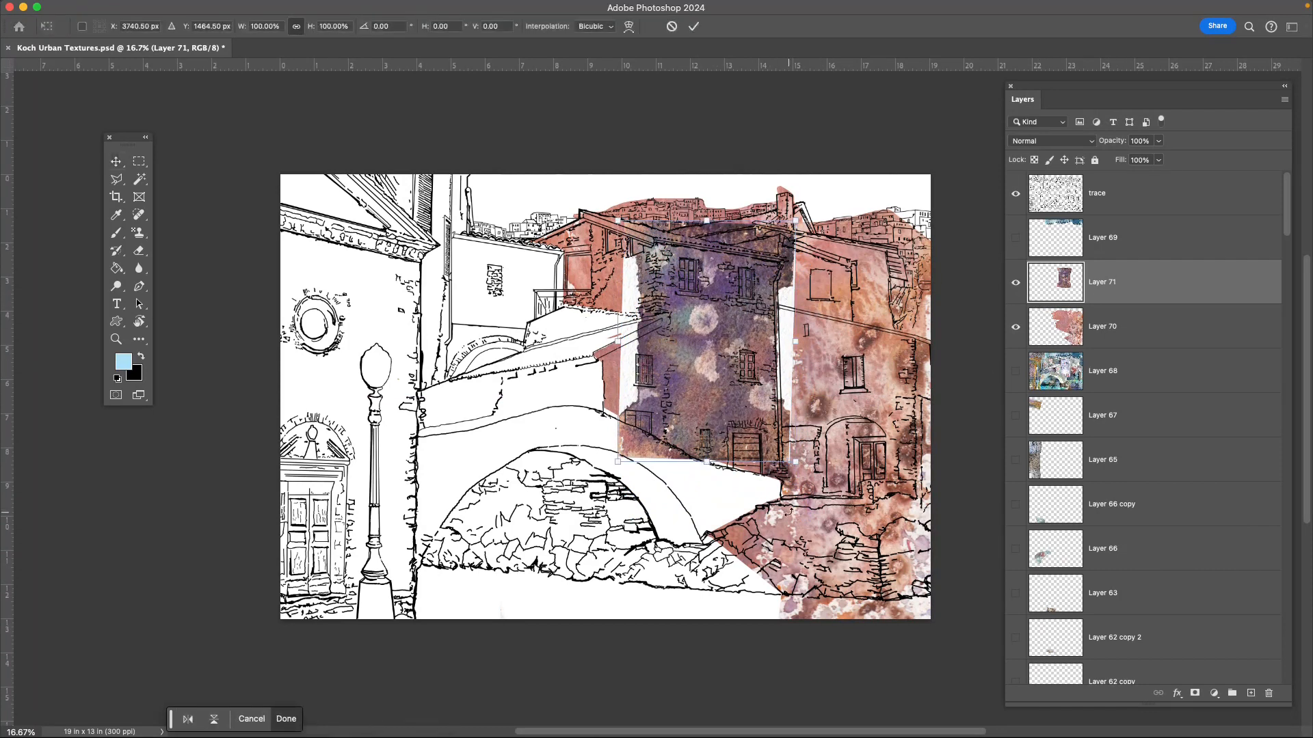
drag(783, 352, 804, 388)
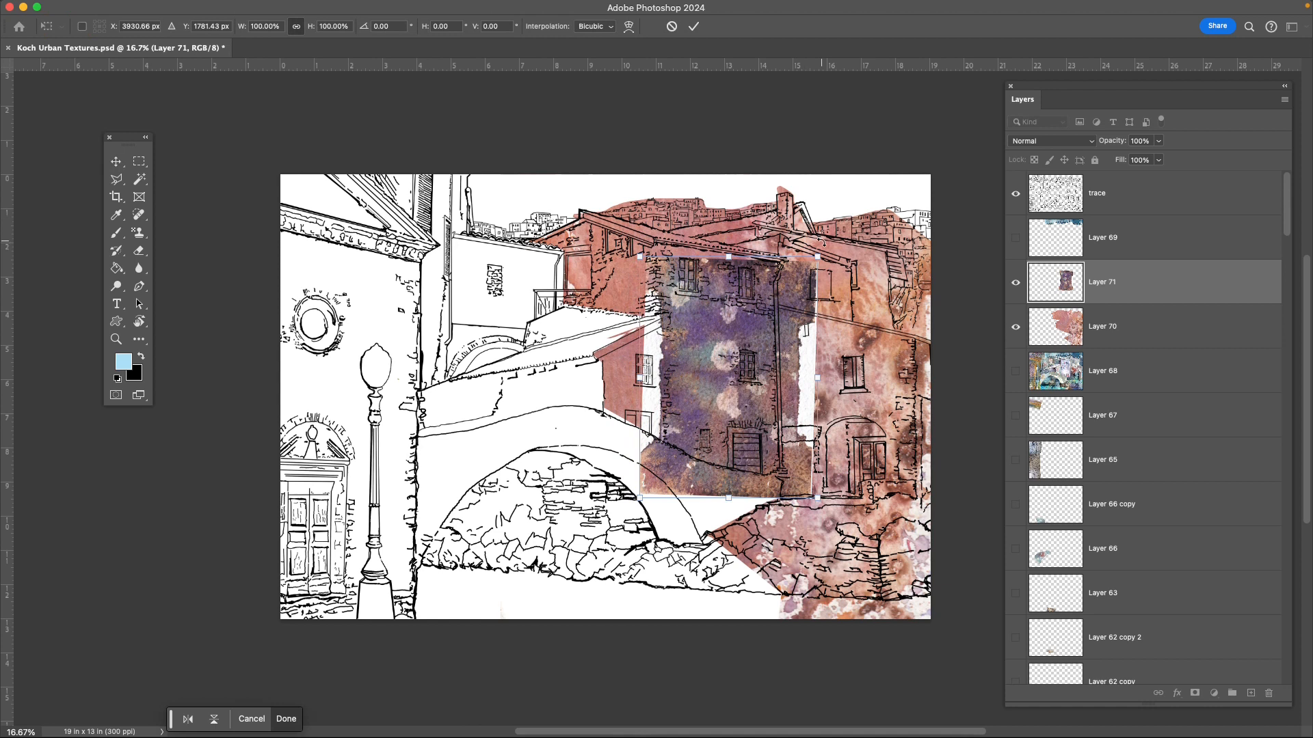
drag(819, 259, 832, 236)
drag(774, 307, 757, 300)
drag(815, 222, 825, 208)
drag(821, 488, 837, 505)
key(Return)
drag(741, 428, 714, 422)
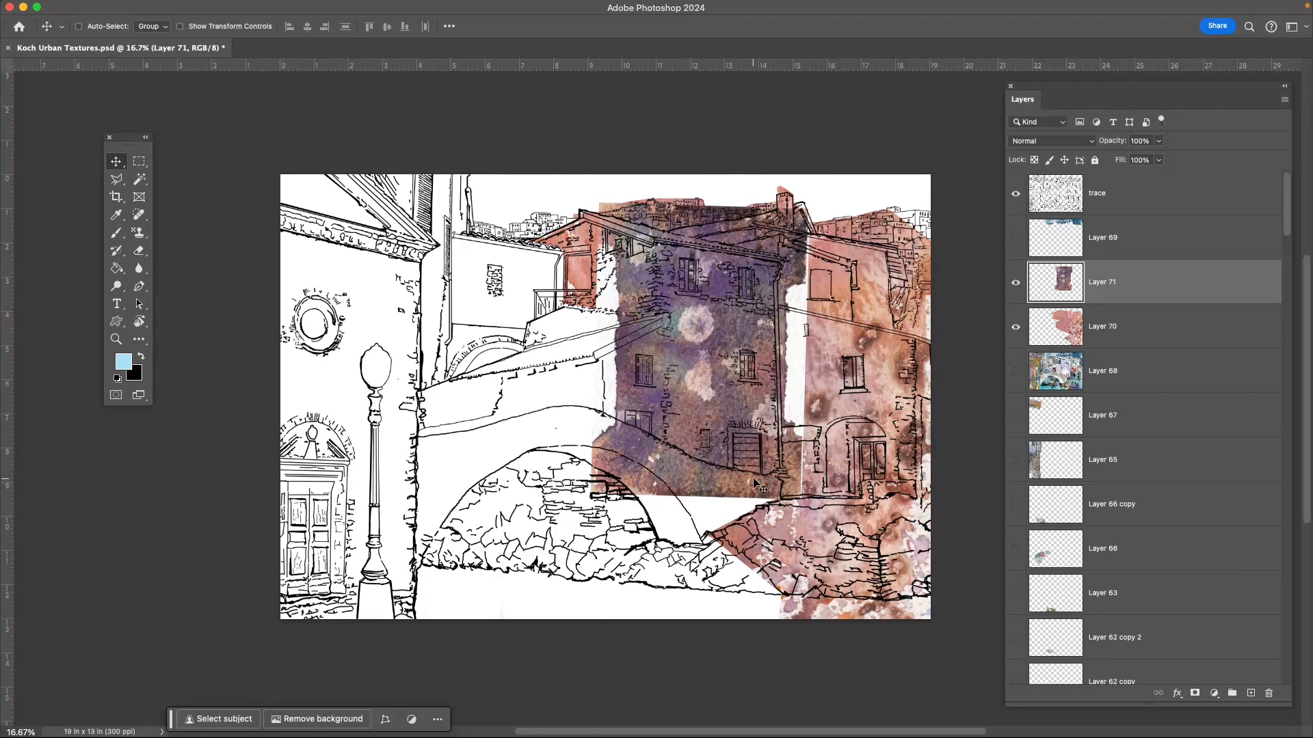
Outline the area around the tall central building with straight lasso segments, erase the purple texture outside the building on Layer 71, and deselect.
key(l)
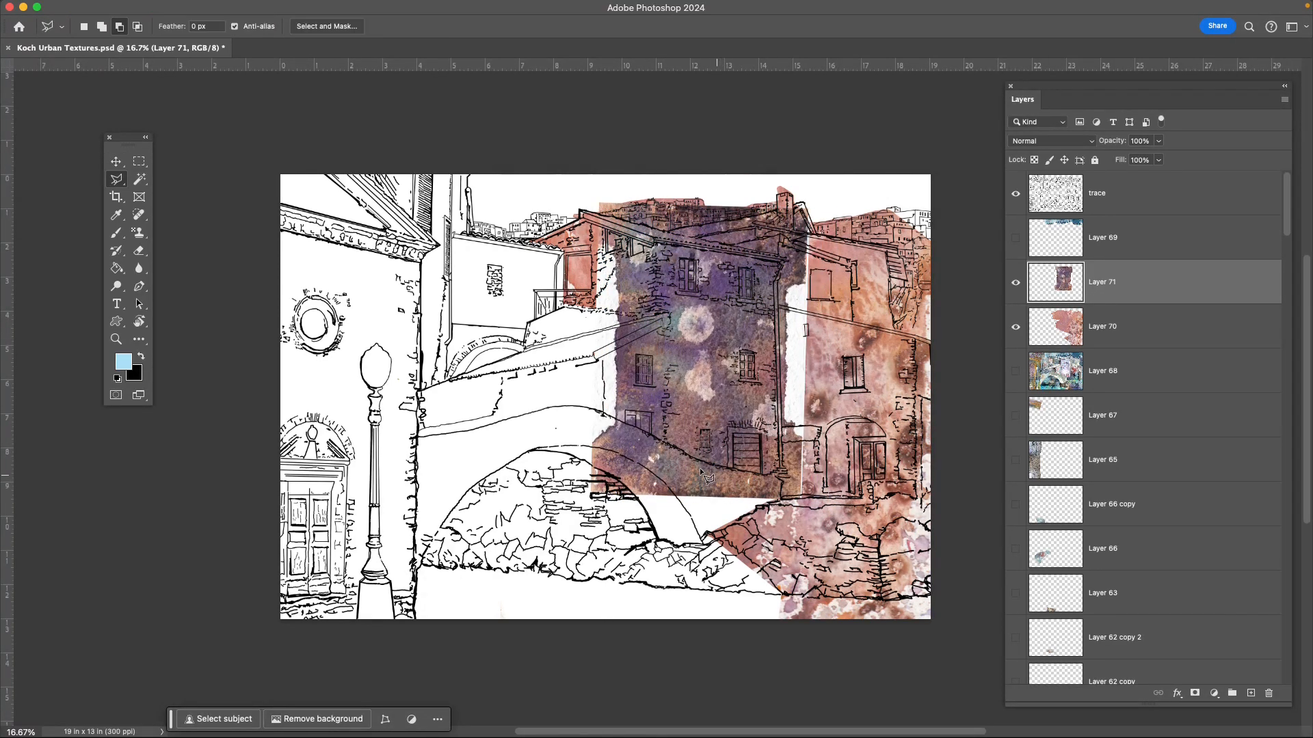
click(588, 421)
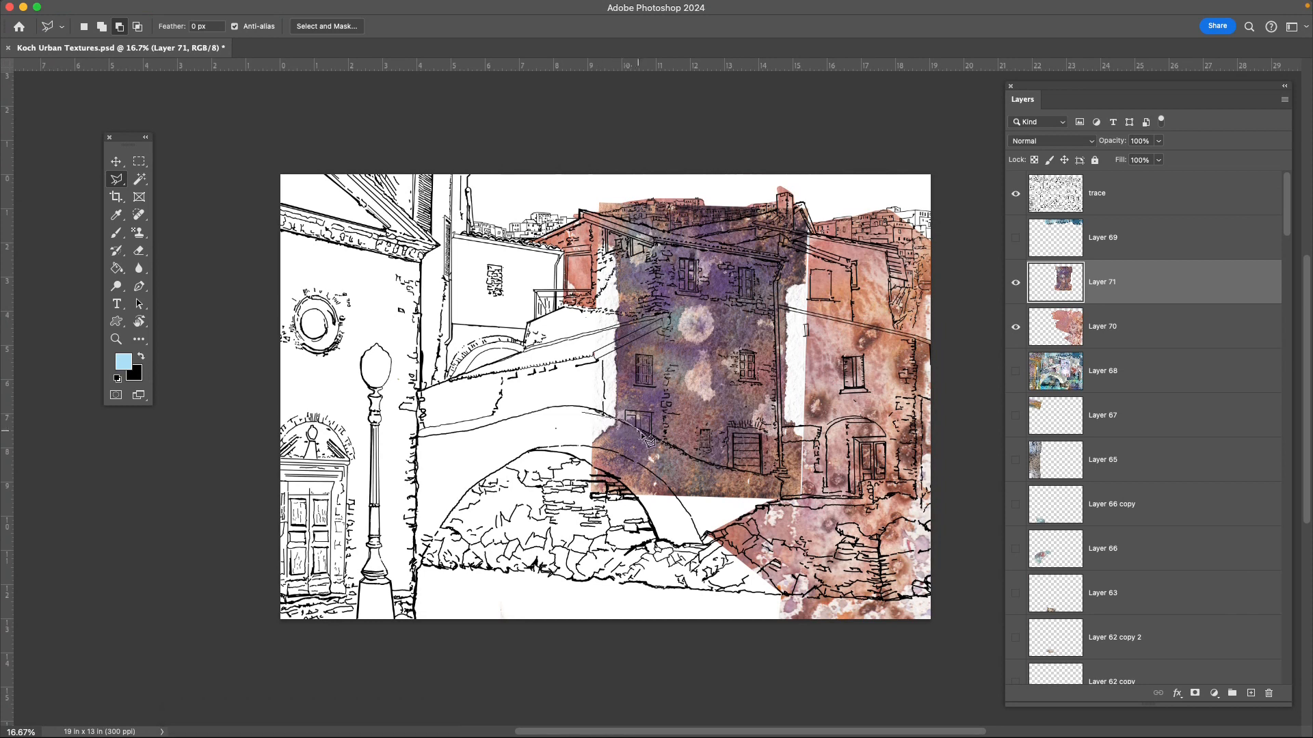
click(779, 471)
click(784, 260)
click(578, 208)
click(797, 162)
click(881, 219)
click(910, 359)
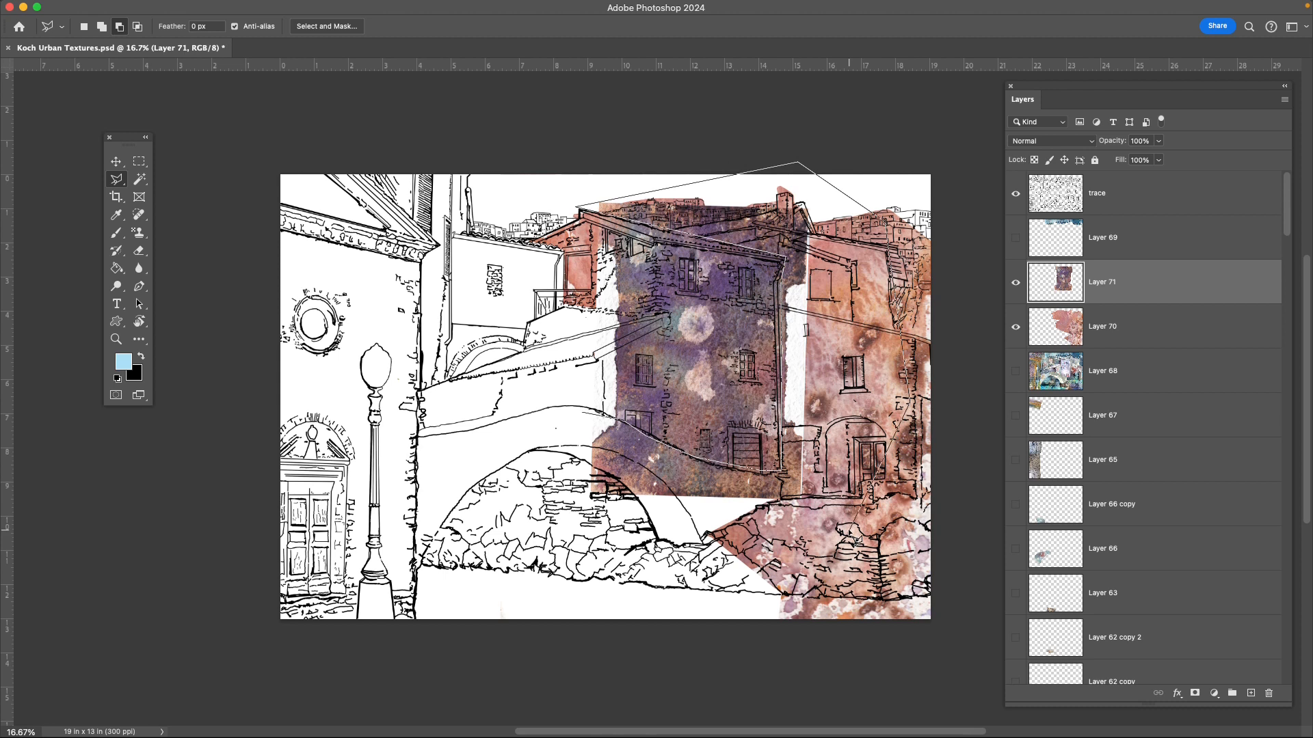
click(826, 549)
click(622, 566)
click(512, 417)
click(585, 414)
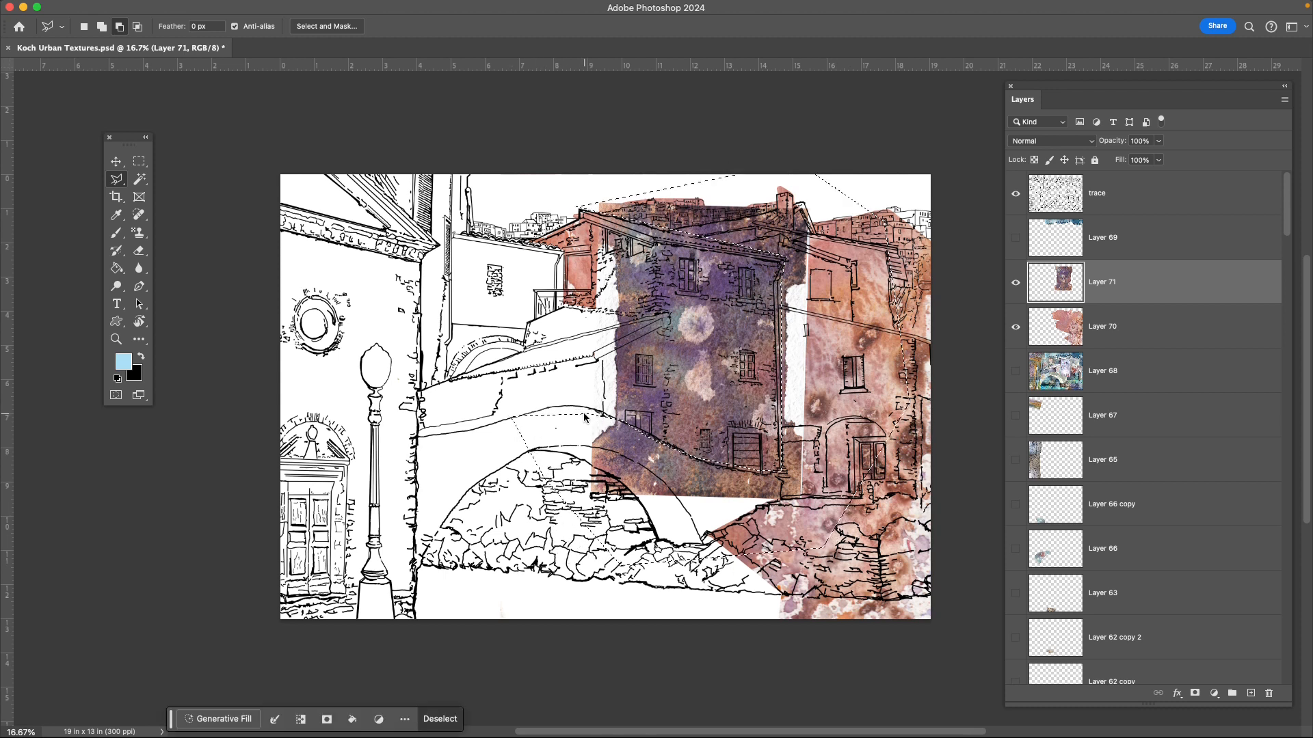
key(Delete)
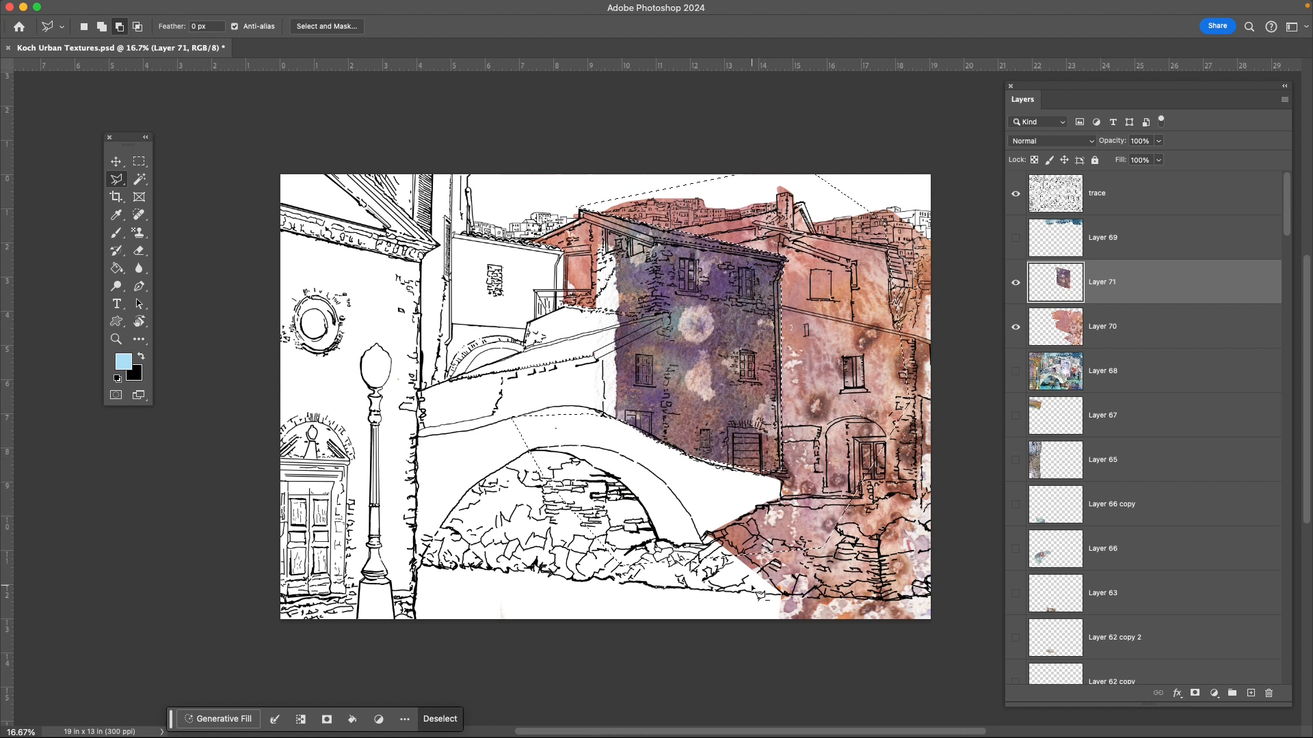
key(ctrl+d)
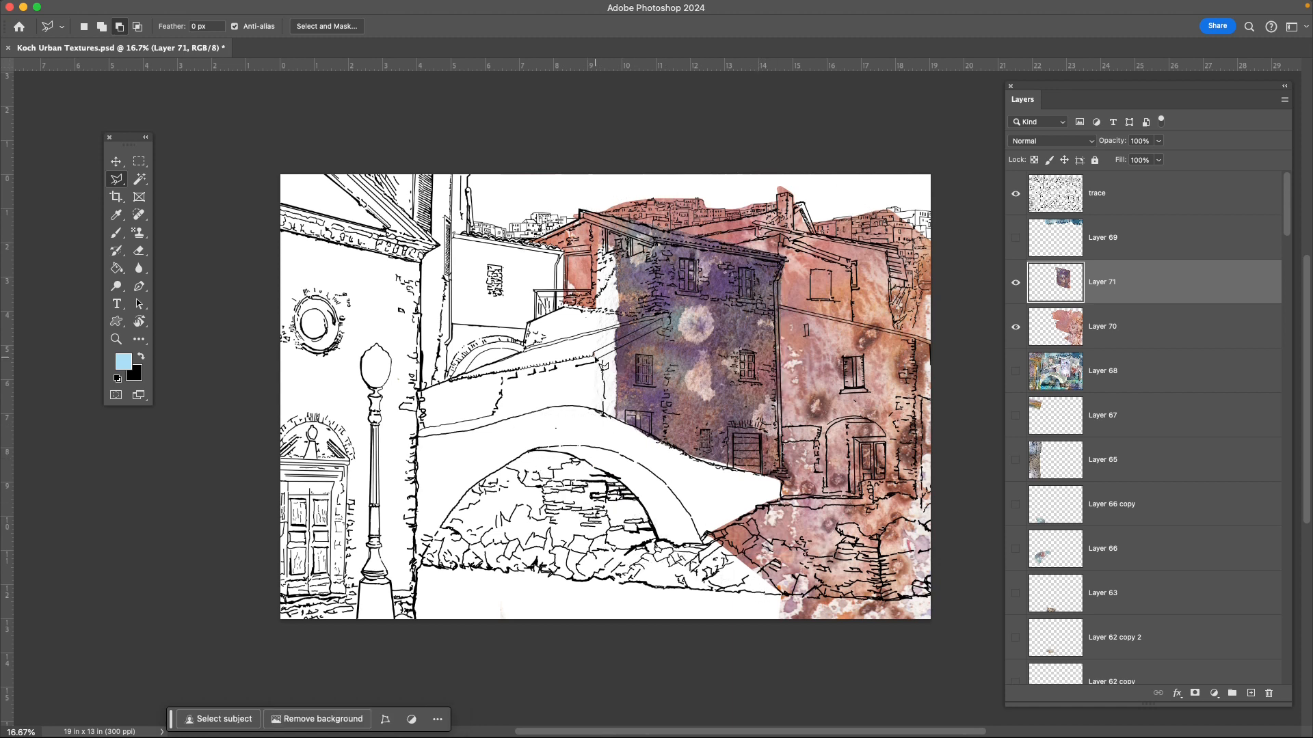
Outline the slanted wedge overlapping the central building's facade, erase its texture on both Layer 71 and Layer 70, and deselect.
click(595, 358)
click(670, 318)
click(577, 338)
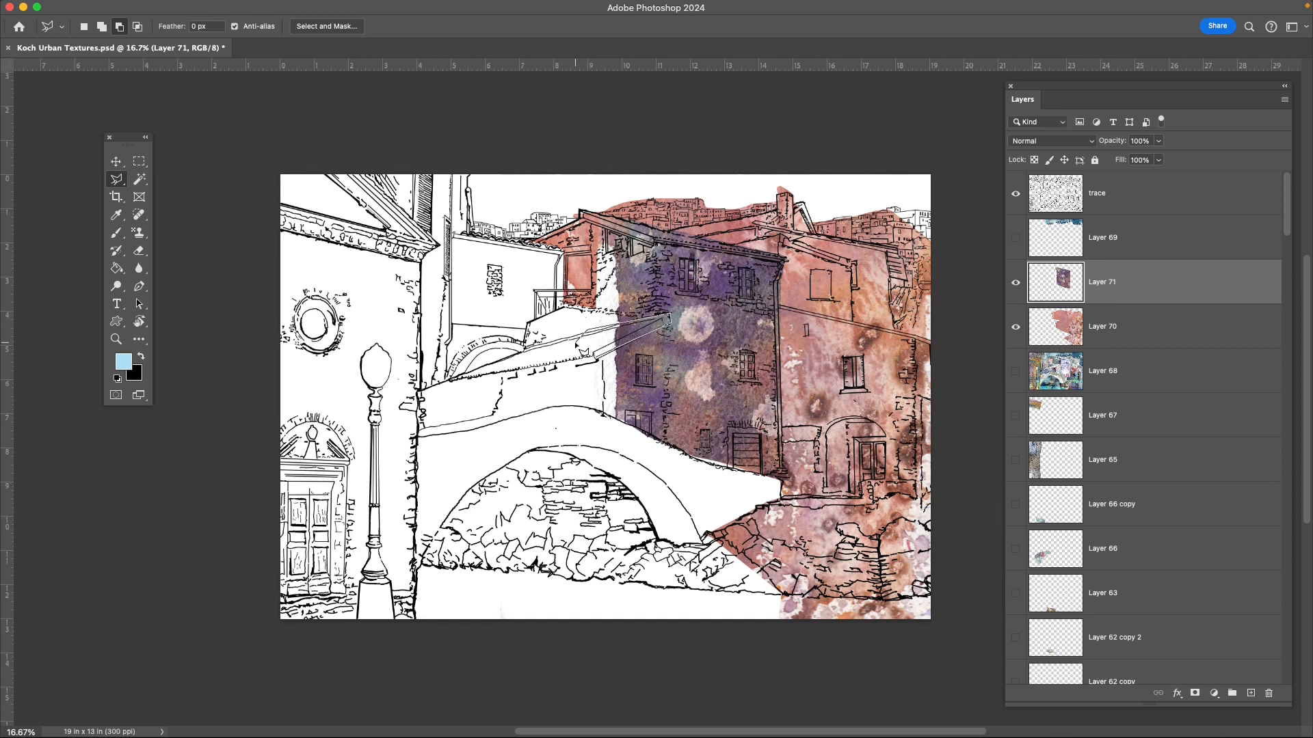
click(595, 358)
key(BackSpace)
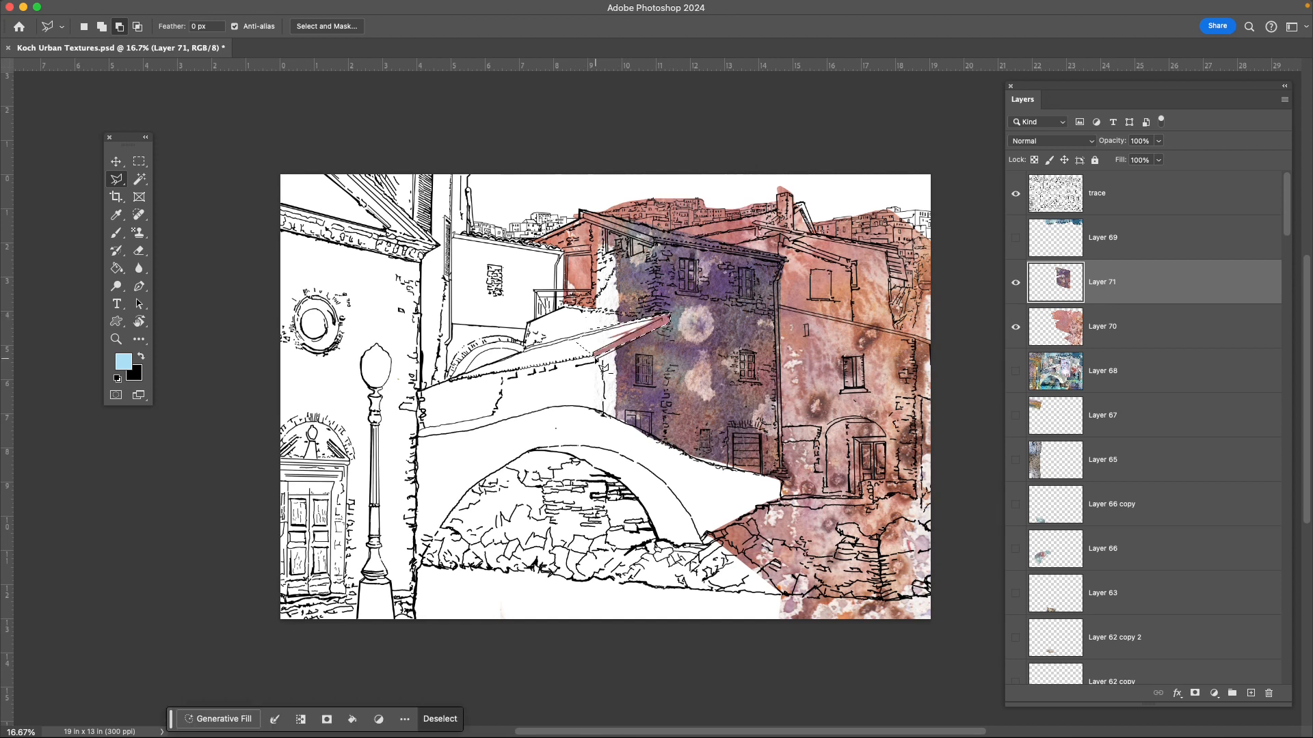
click(1220, 330)
key(BackSpace)
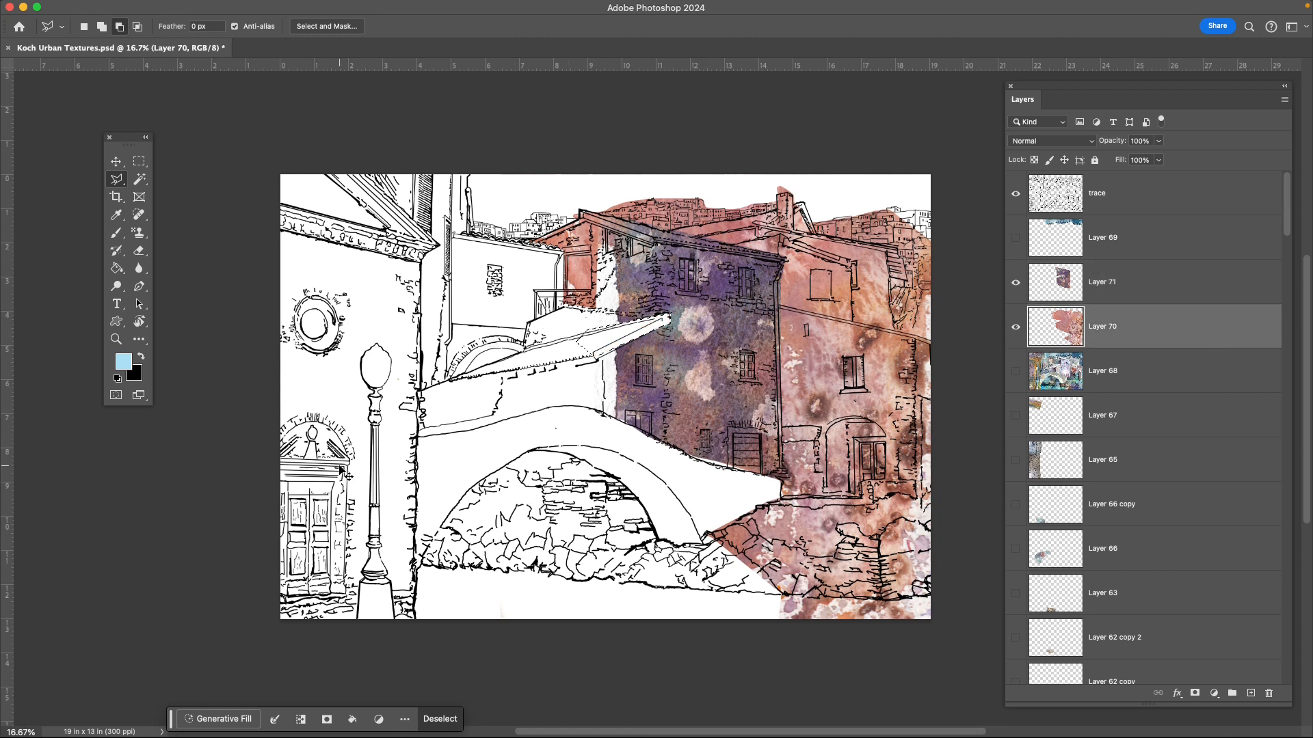
key(super+d)
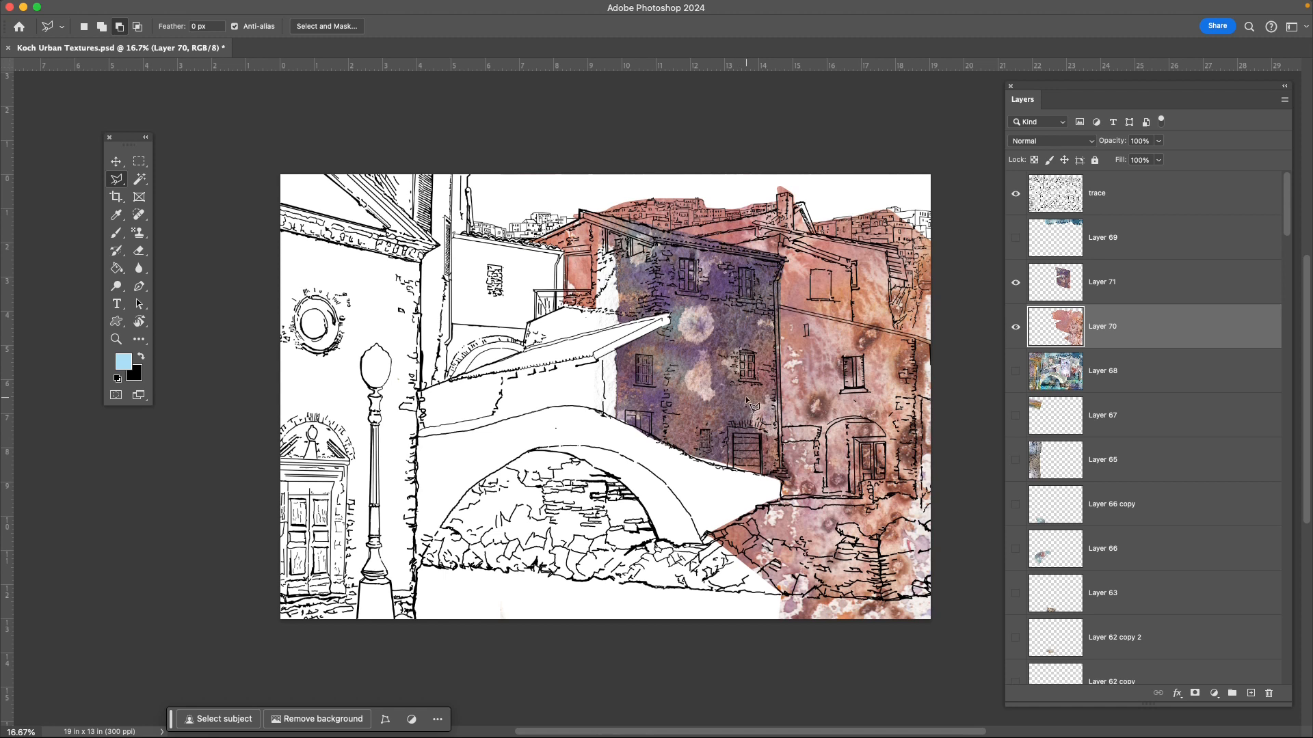
Select Layer 71 with the Move tool active and compare the artwork with its purple texture hidden and shown.
key(v)
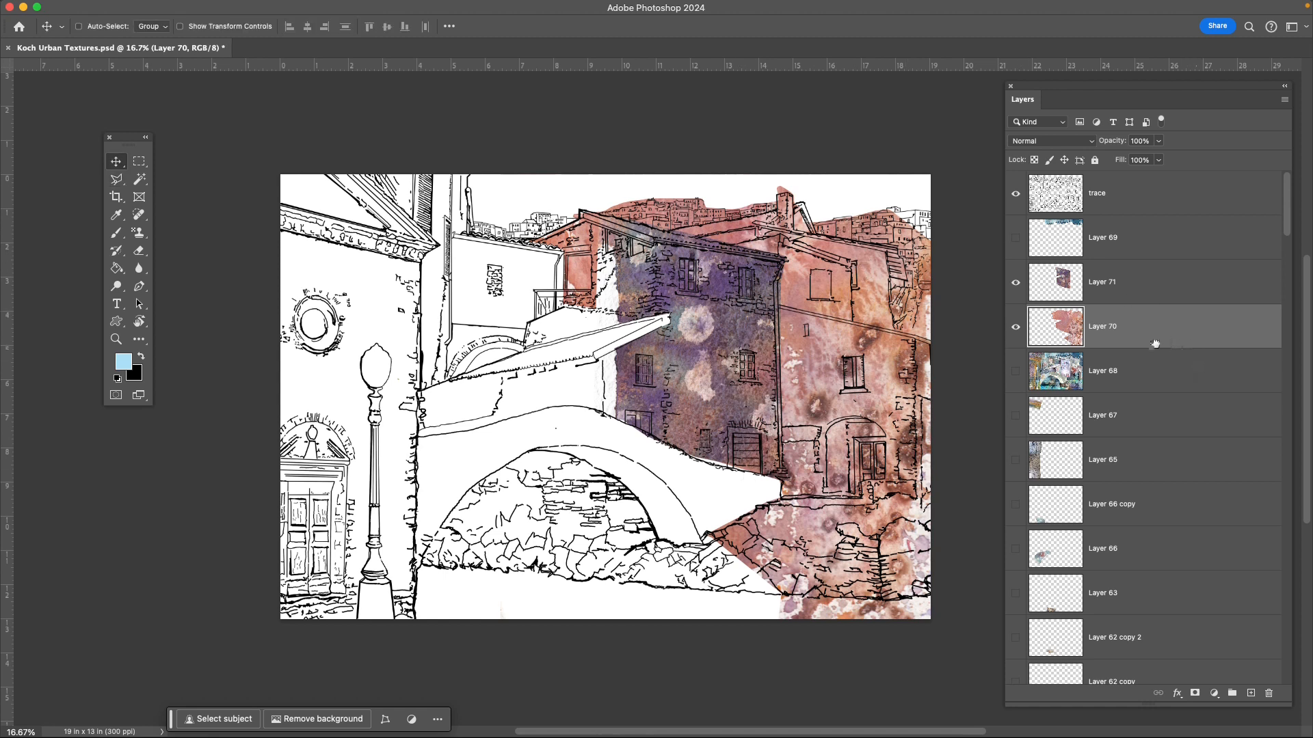
click(1126, 290)
click(1017, 290)
click(1017, 287)
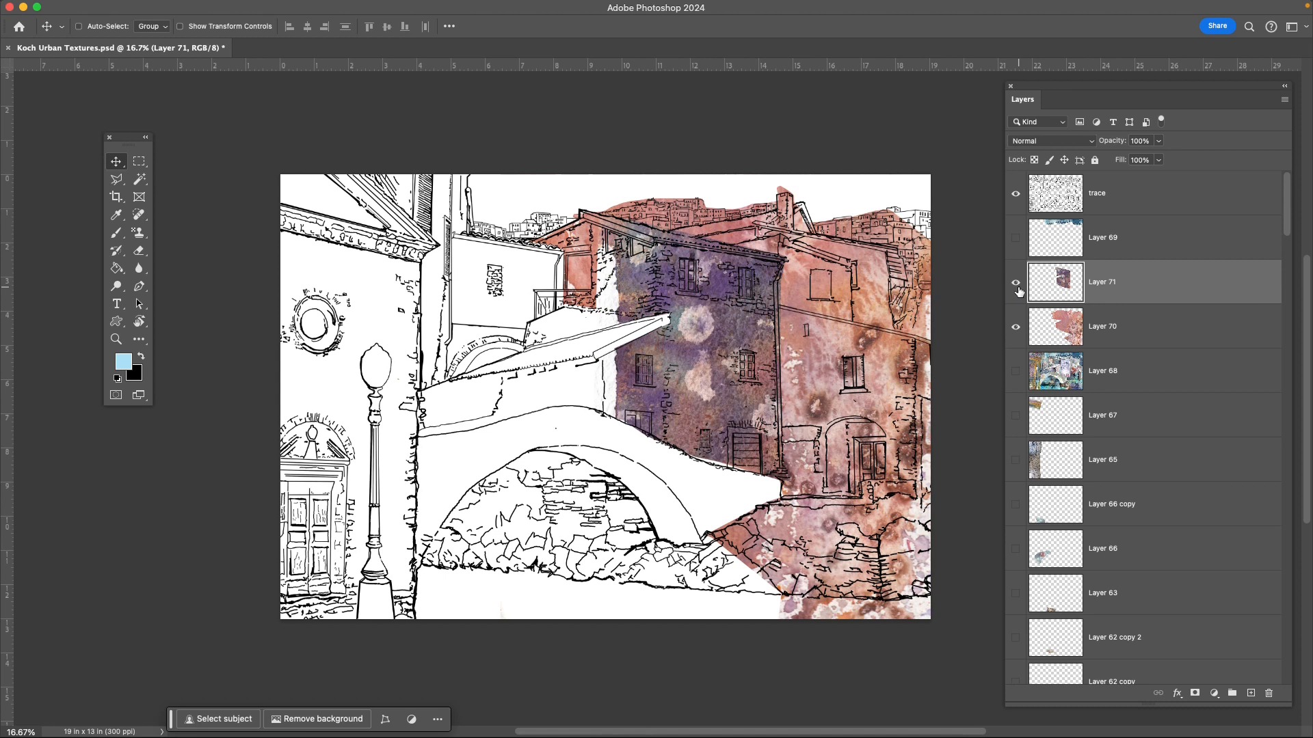
click(1061, 142)
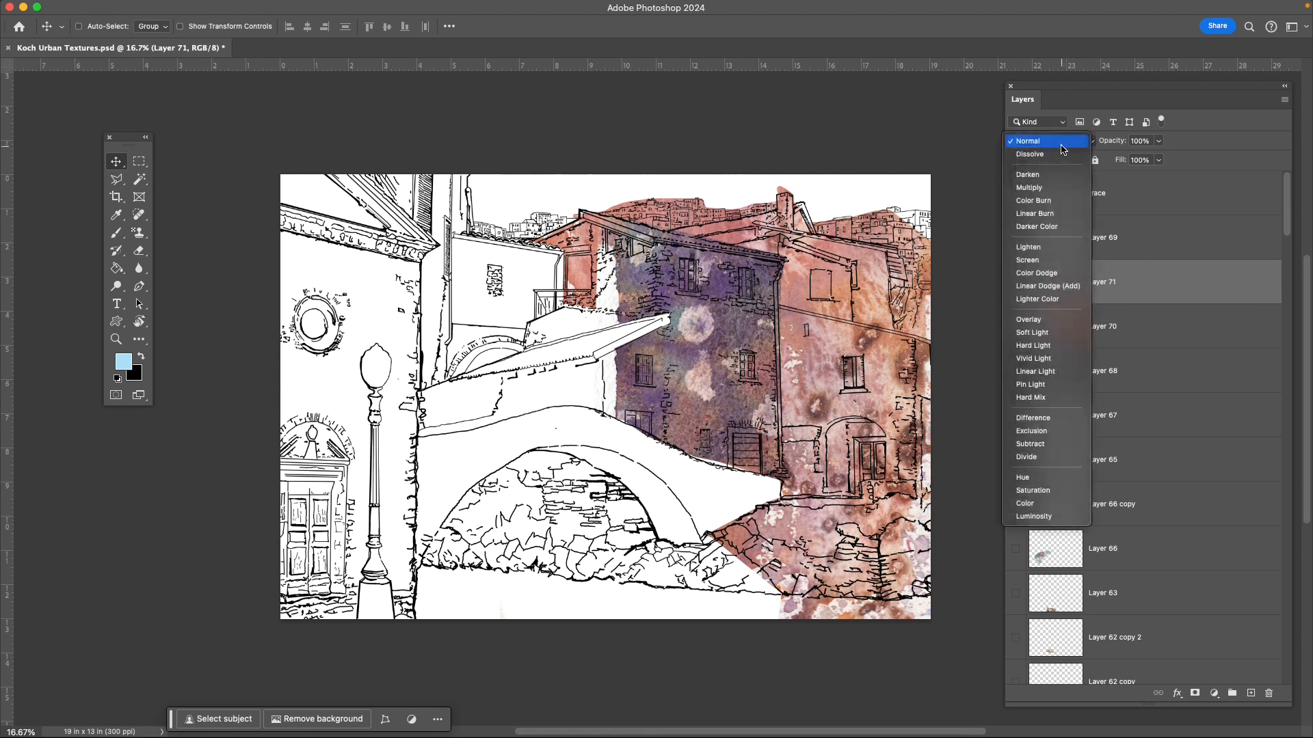
click(1164, 299)
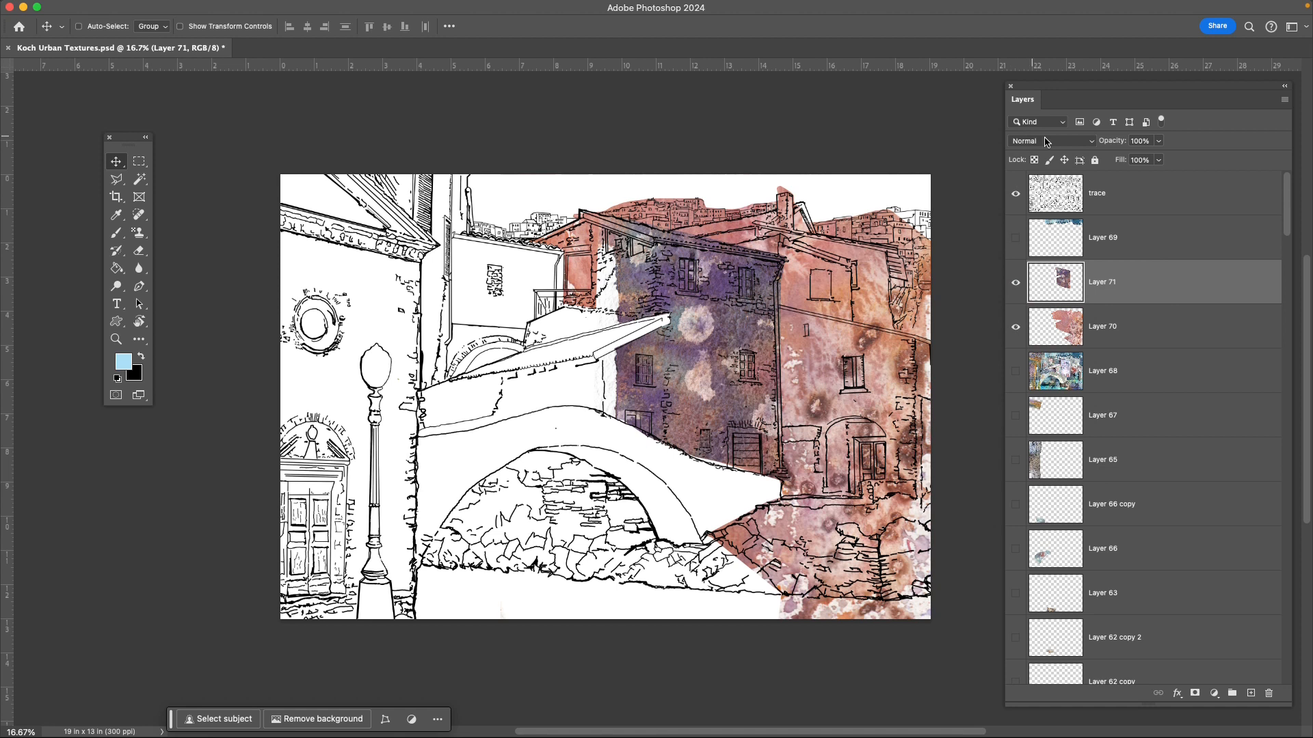
Preview the available blend modes on the purple texture of Layer 71 and set its blend mode to Soft Light.
click(1062, 142)
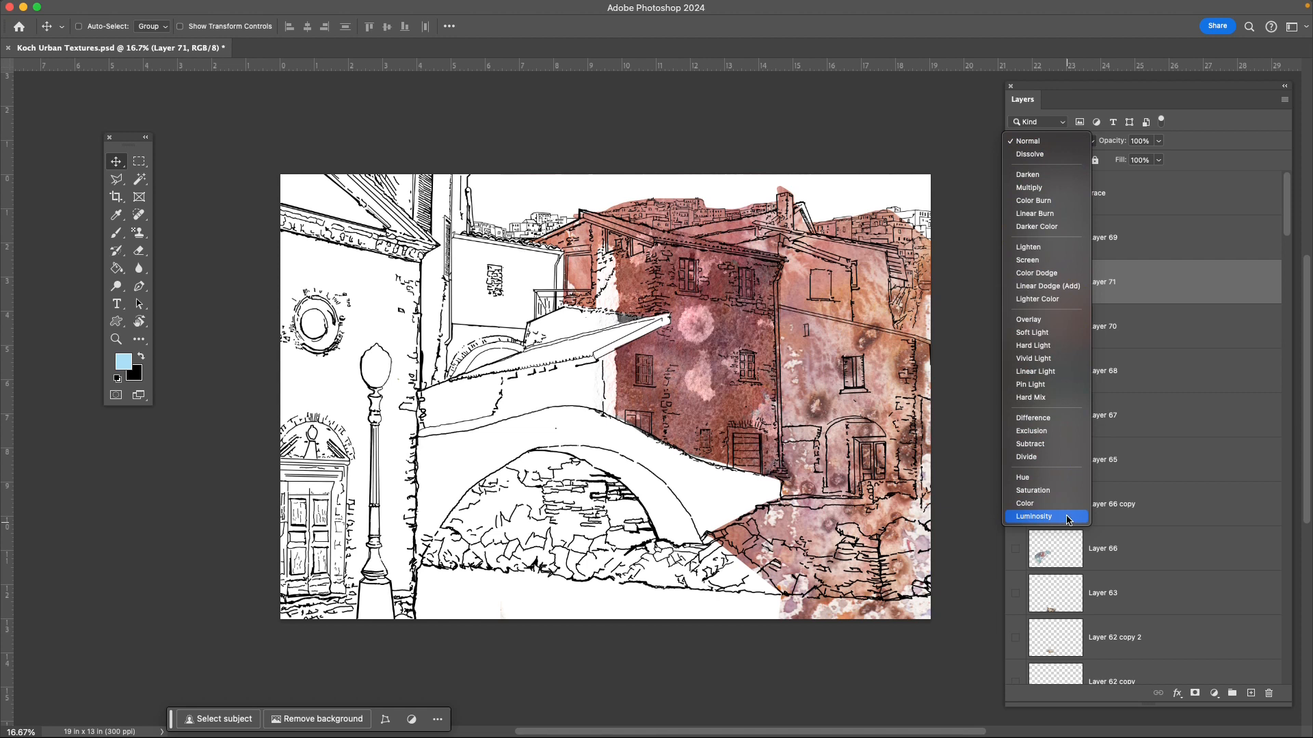
key(Up)
key(Up)
key(Up)
key(Up)
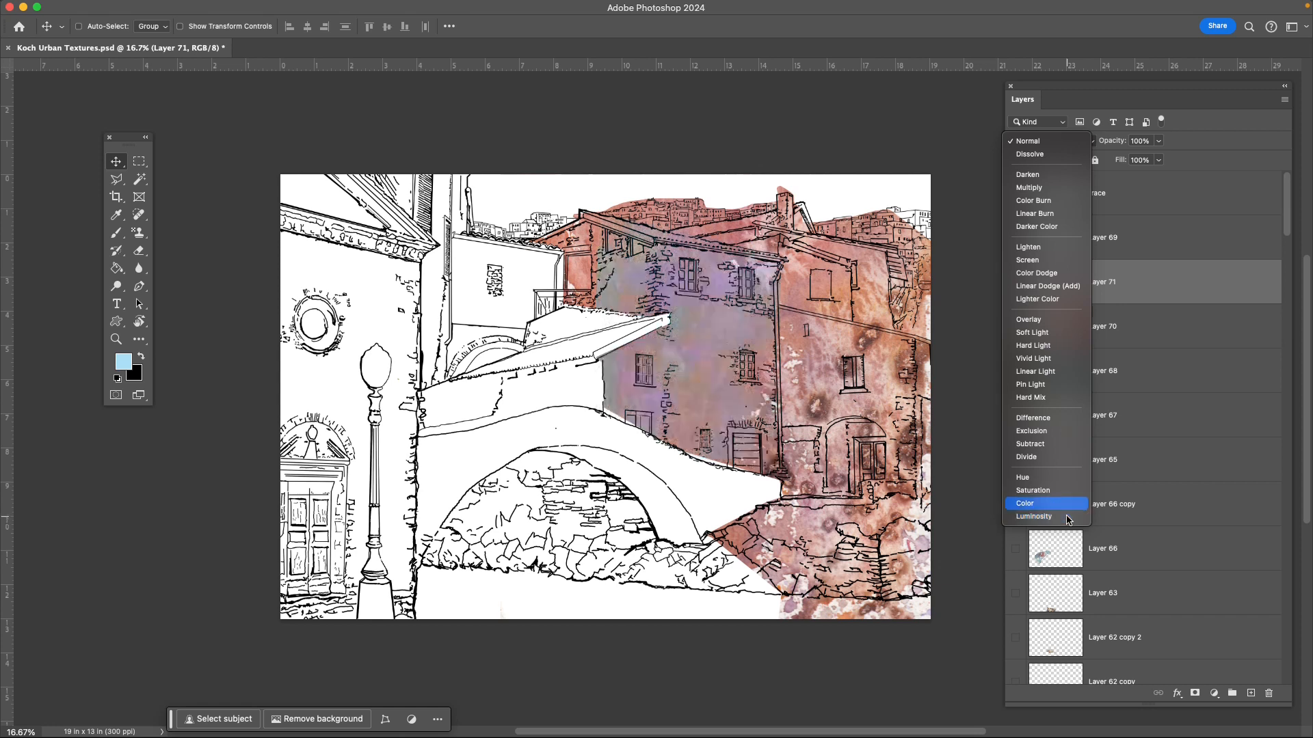
key(Down)
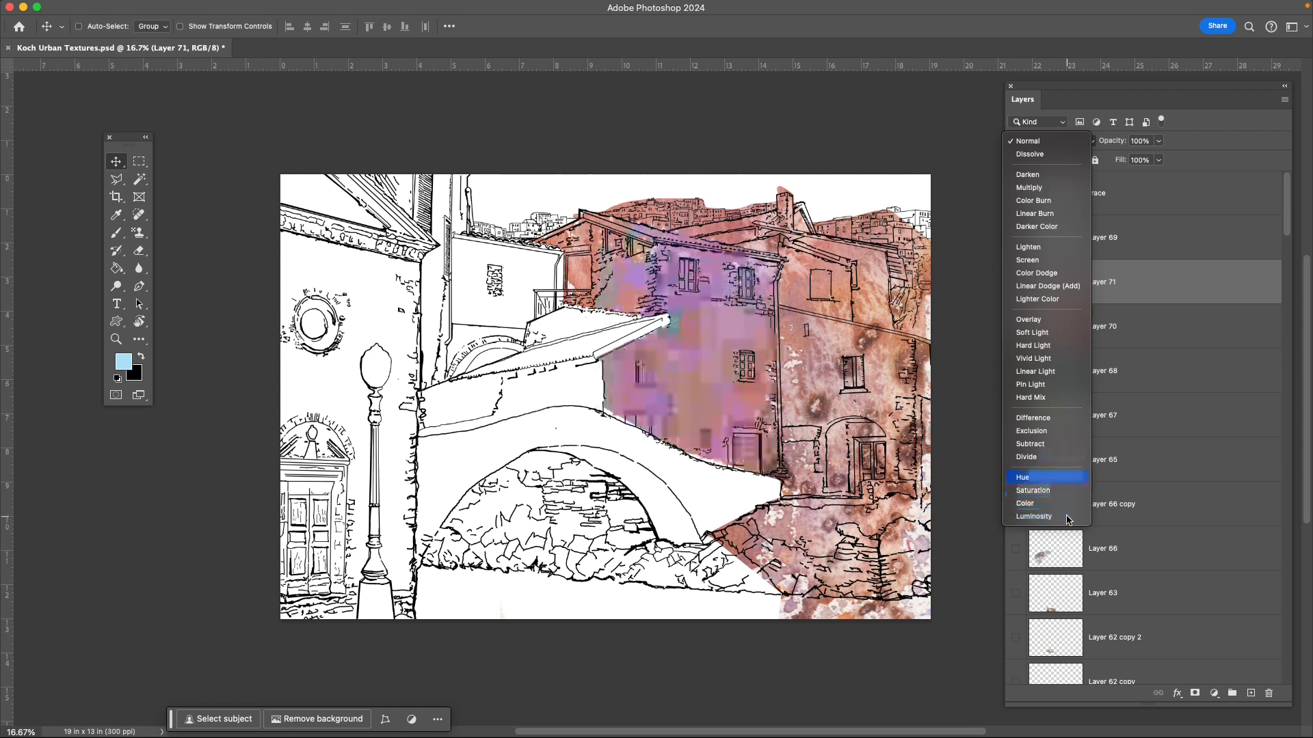
key(Up)
key(Up)
key(Up)
key(Up)
key(Up)
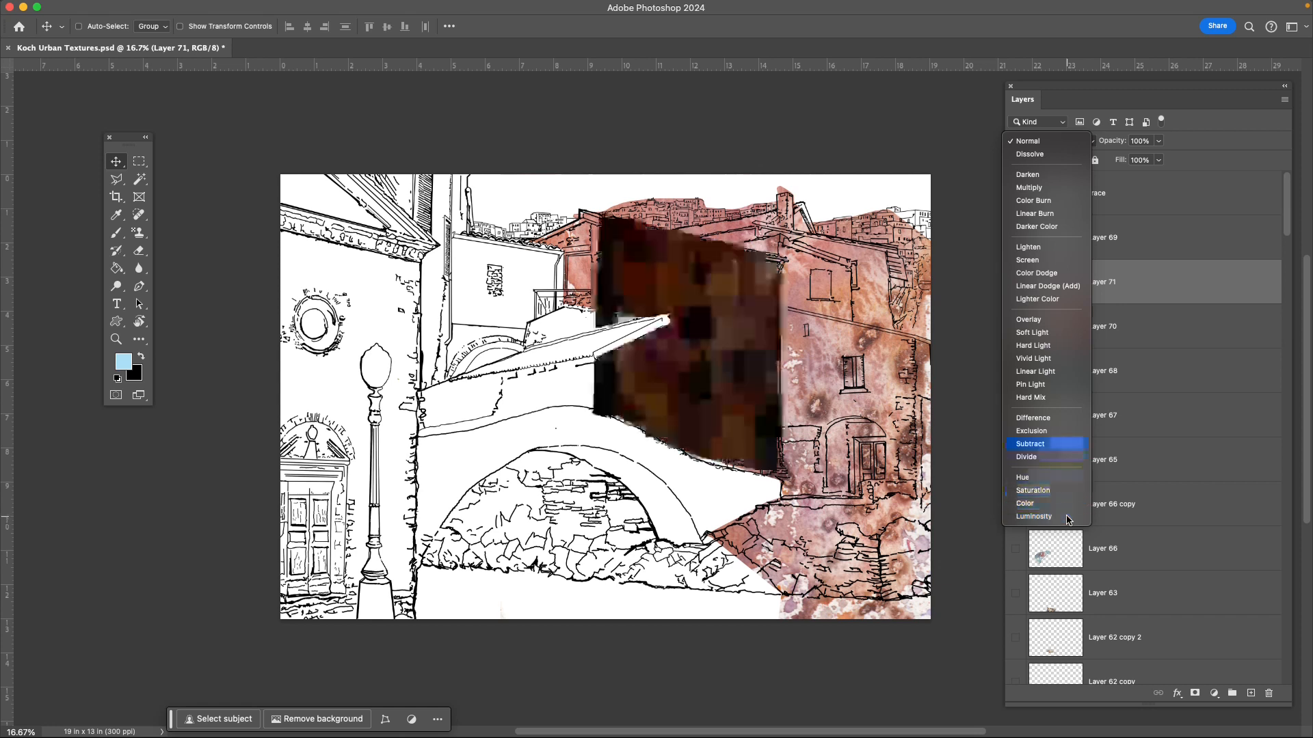
key(Up)
key(Up)
key(Up)
key(Up)
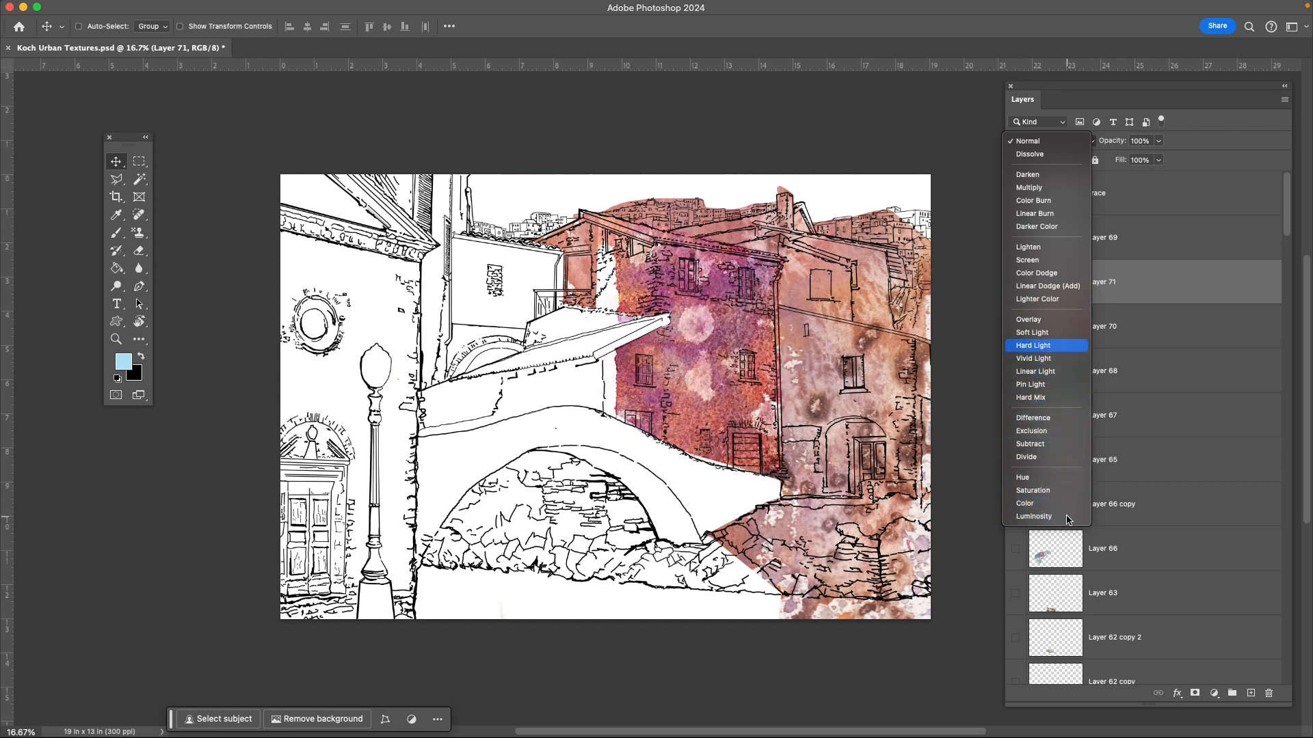
key(Up)
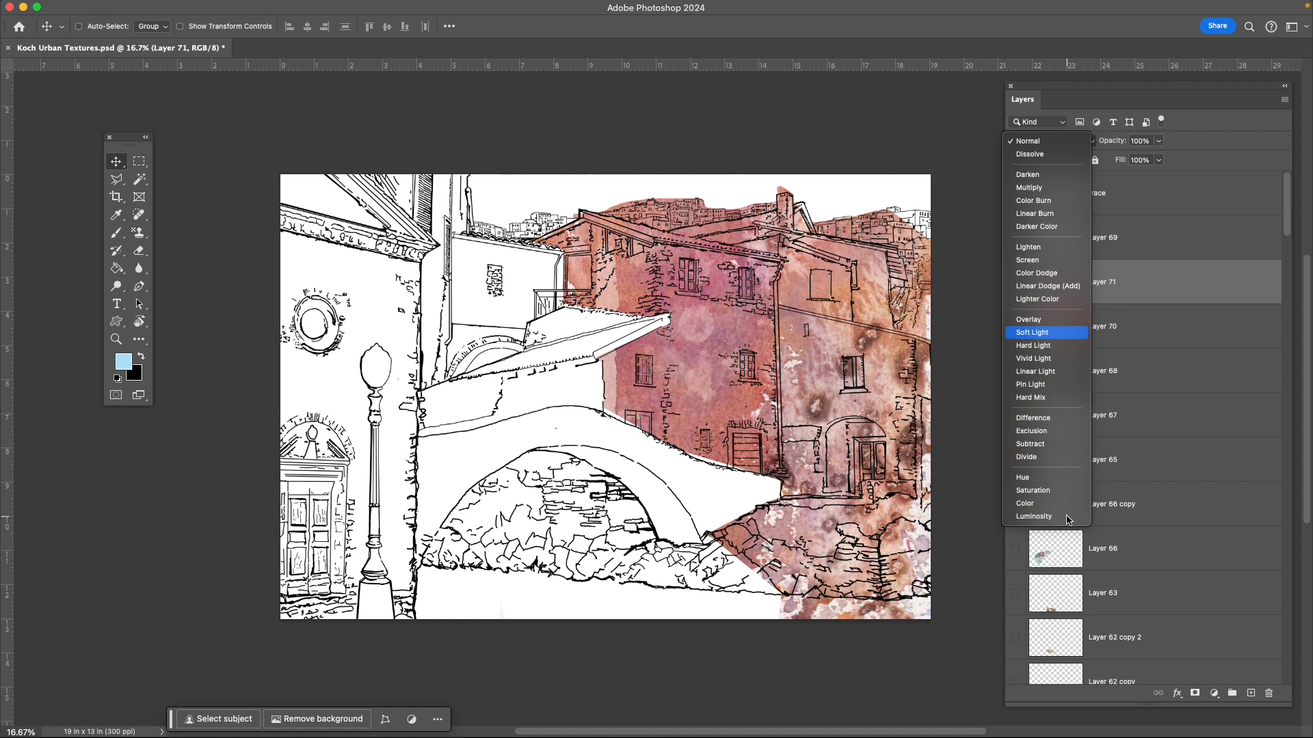
key(Up)
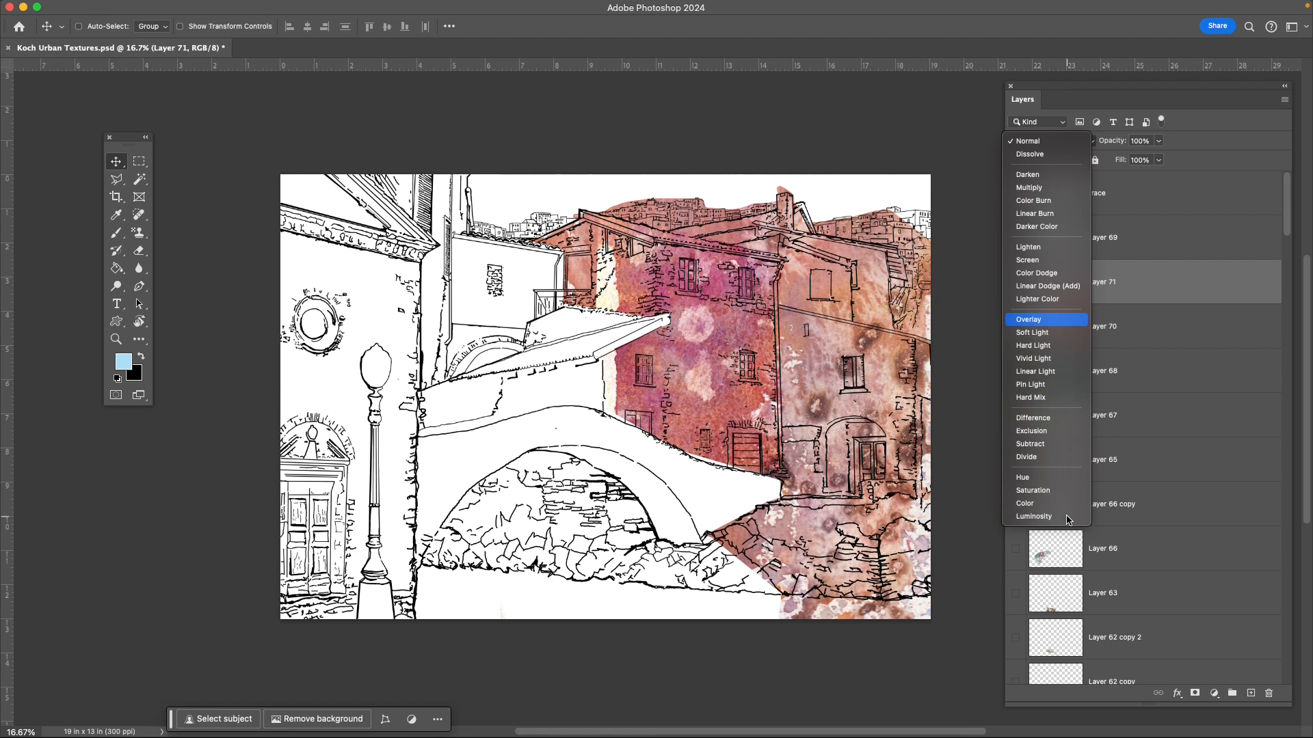
key(Up)
key(Up)
key(Up)
key(Up)
key(Up)
key(Up)
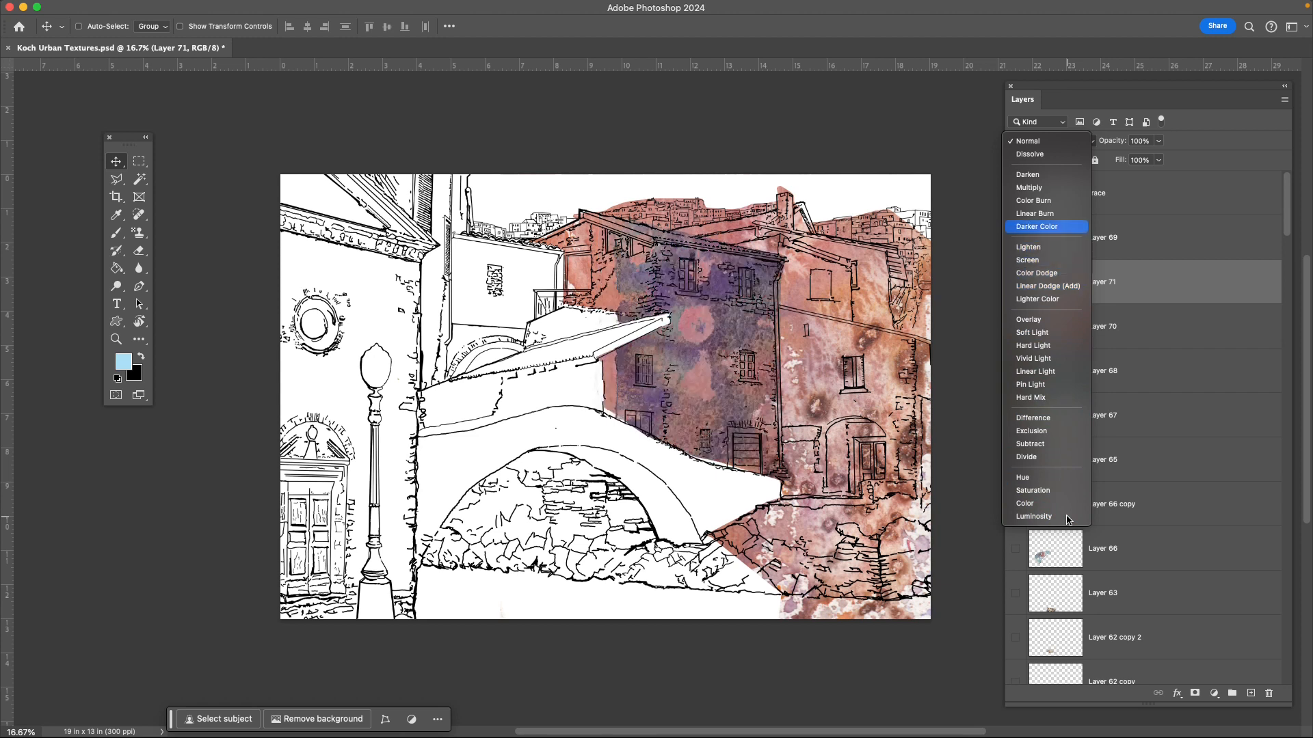
key(Up)
key(Up)
key(Up)
key(Up)
key(Up)
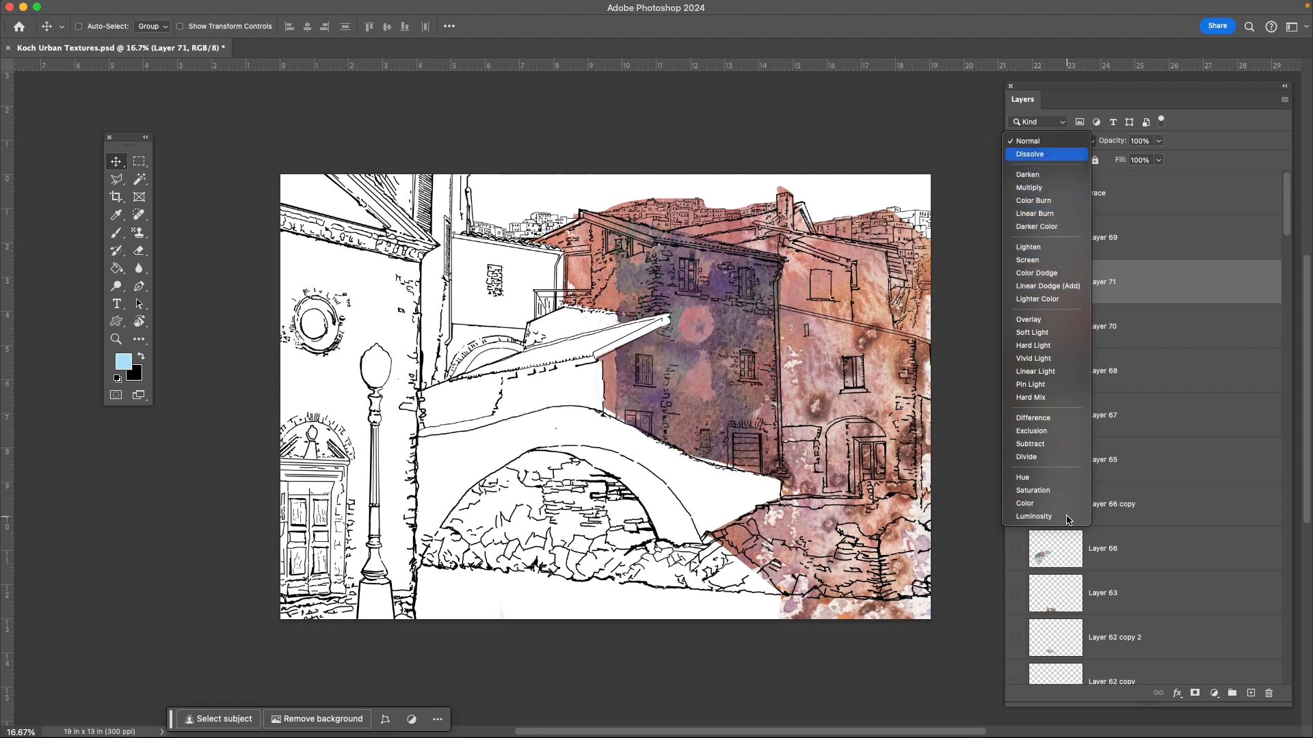
key(Up)
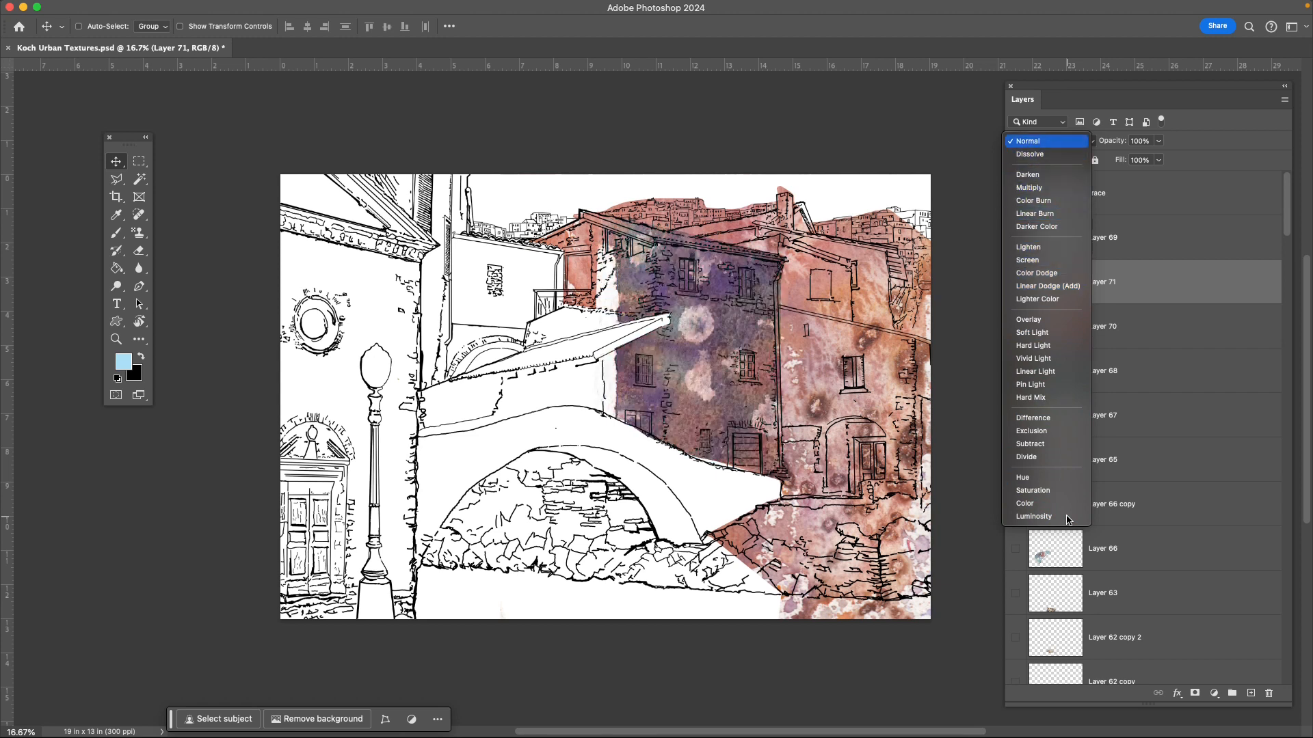
key(Down)
key(Down)
key(Down)
key(Down)
key(Down)
key(Down)
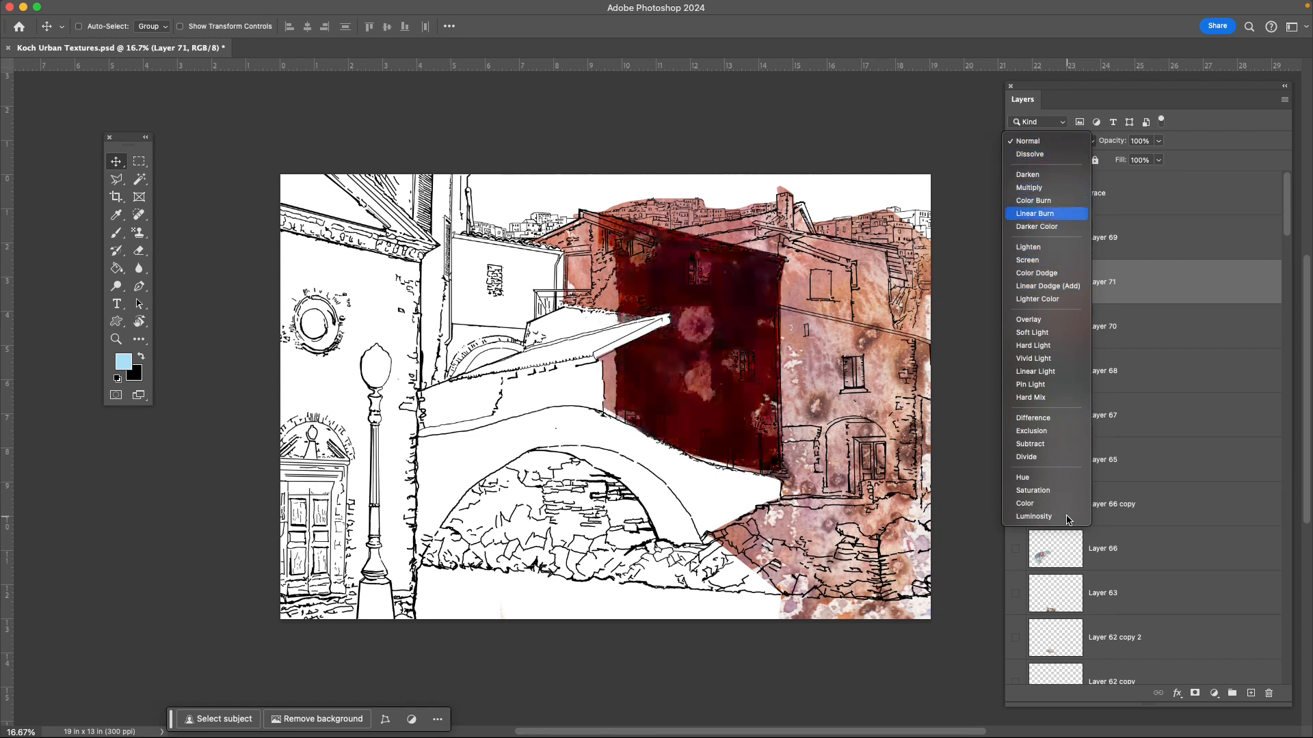
key(Down)
key(Down)
key(Down)
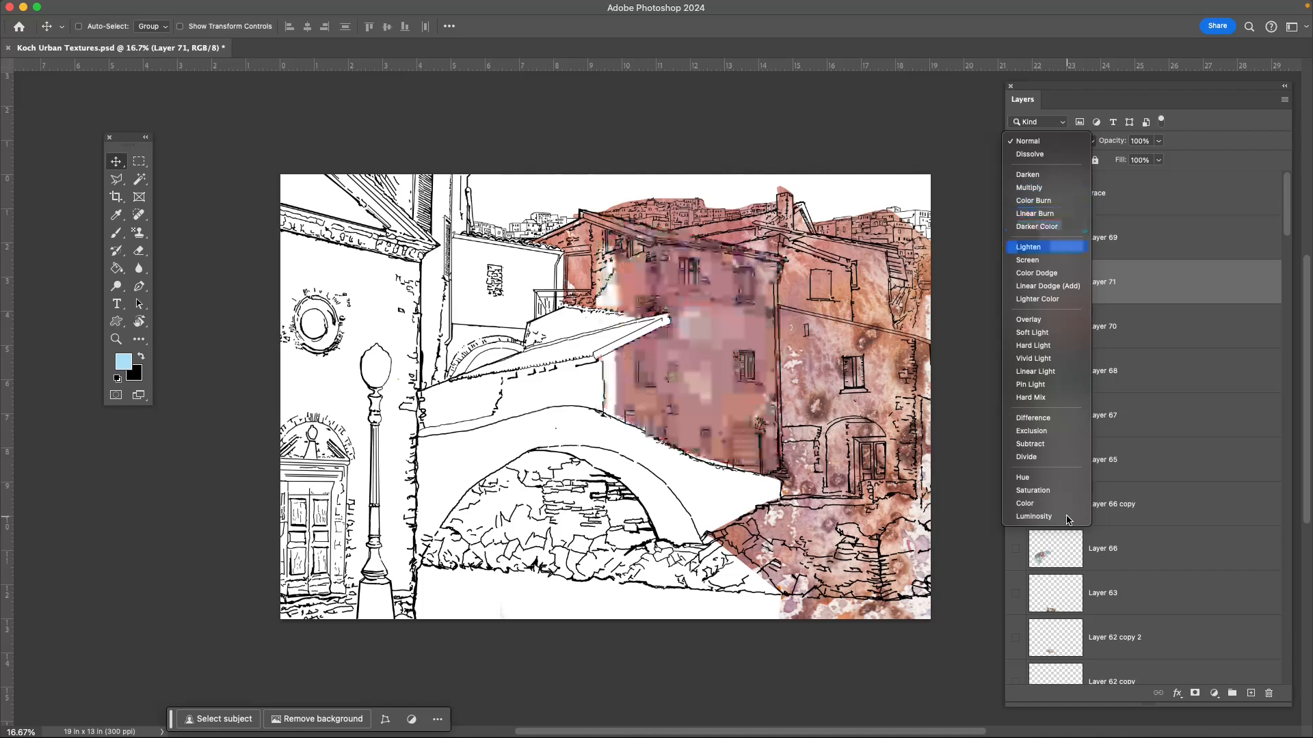
key(Up)
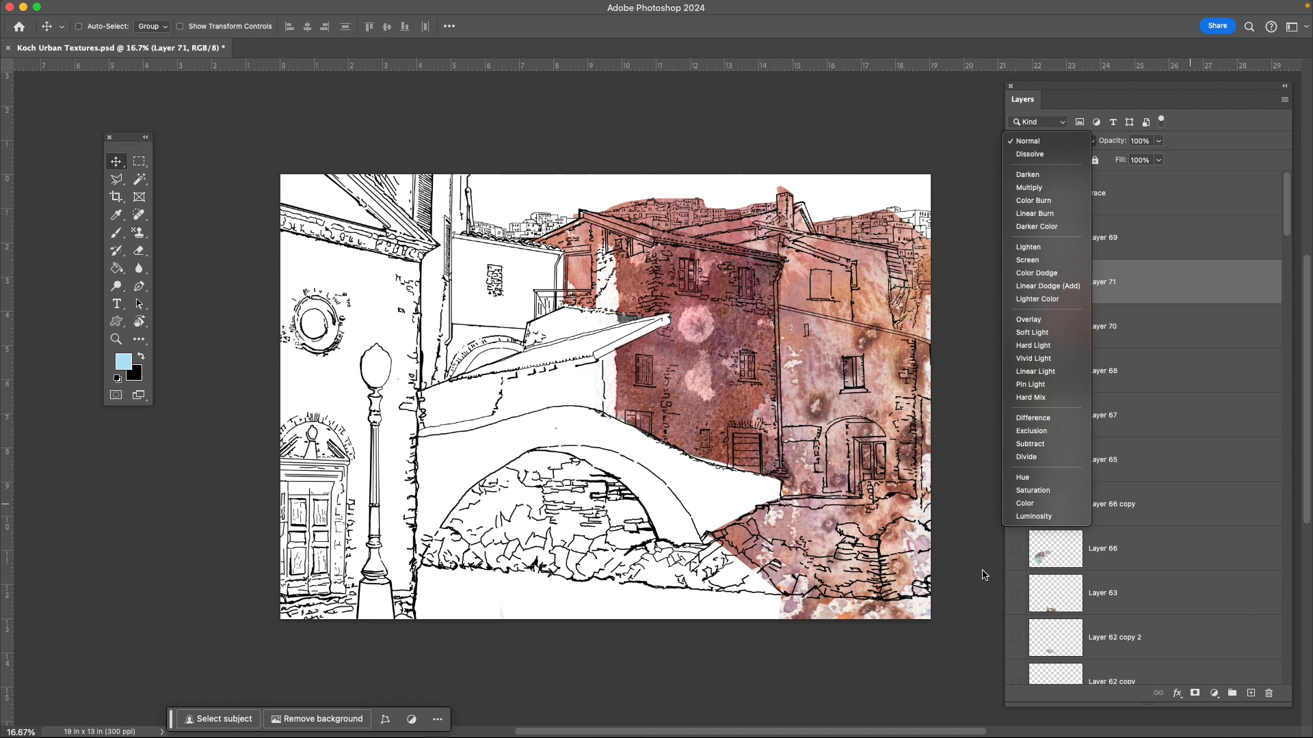
click(1043, 327)
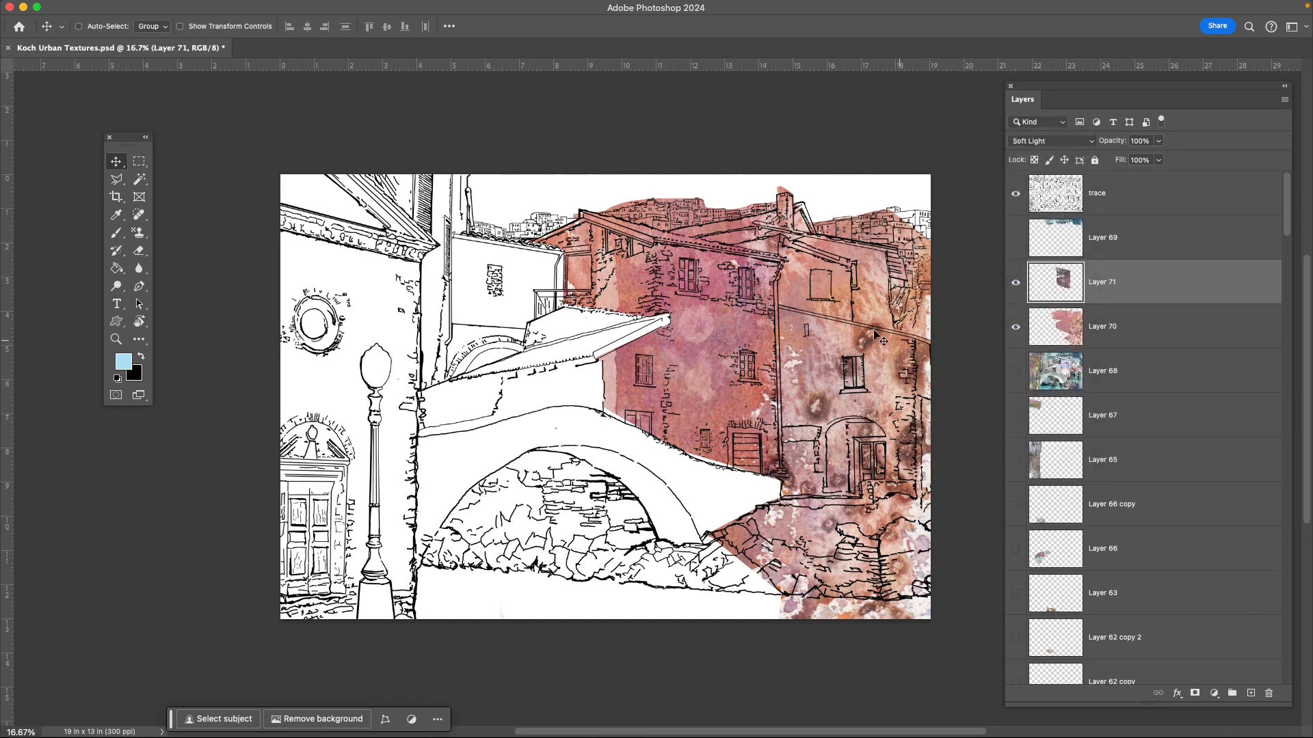
Hide and reshow Layer 71 and Layer 70 in turn to compare how the purple and red textures blend.
click(1016, 283)
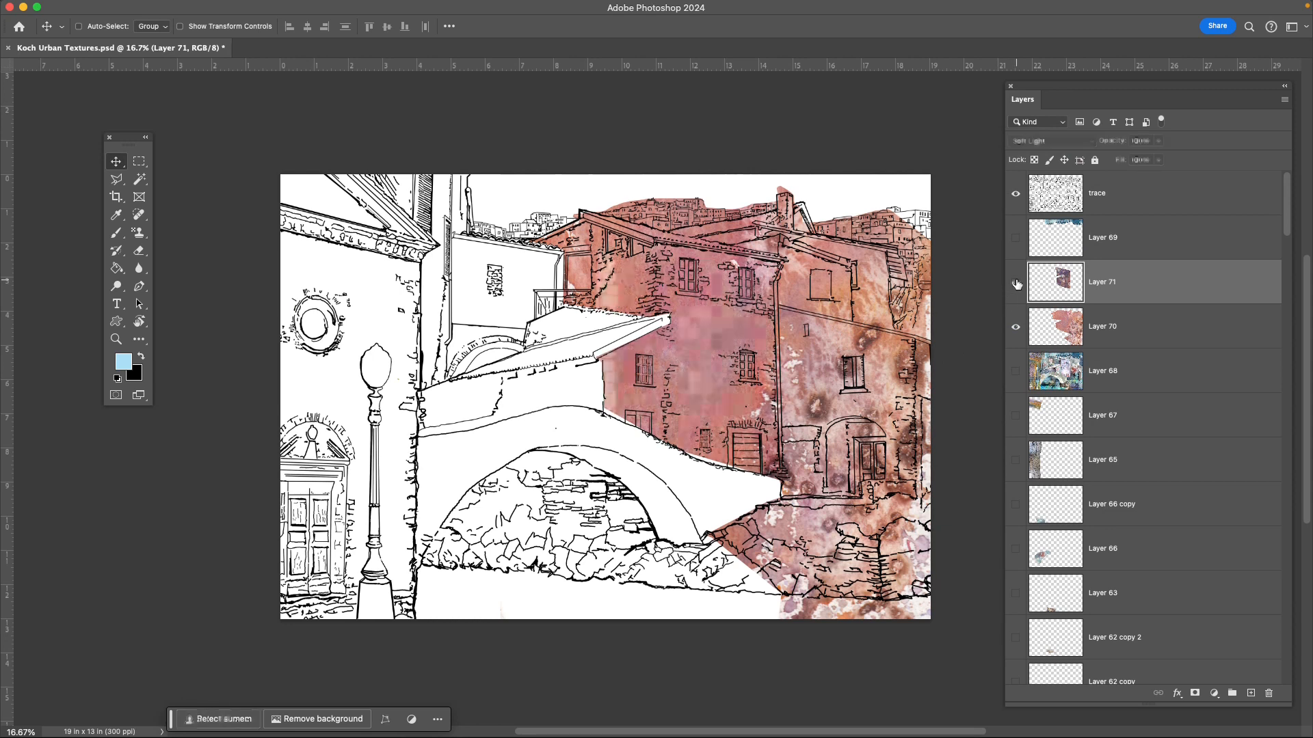
click(1016, 283)
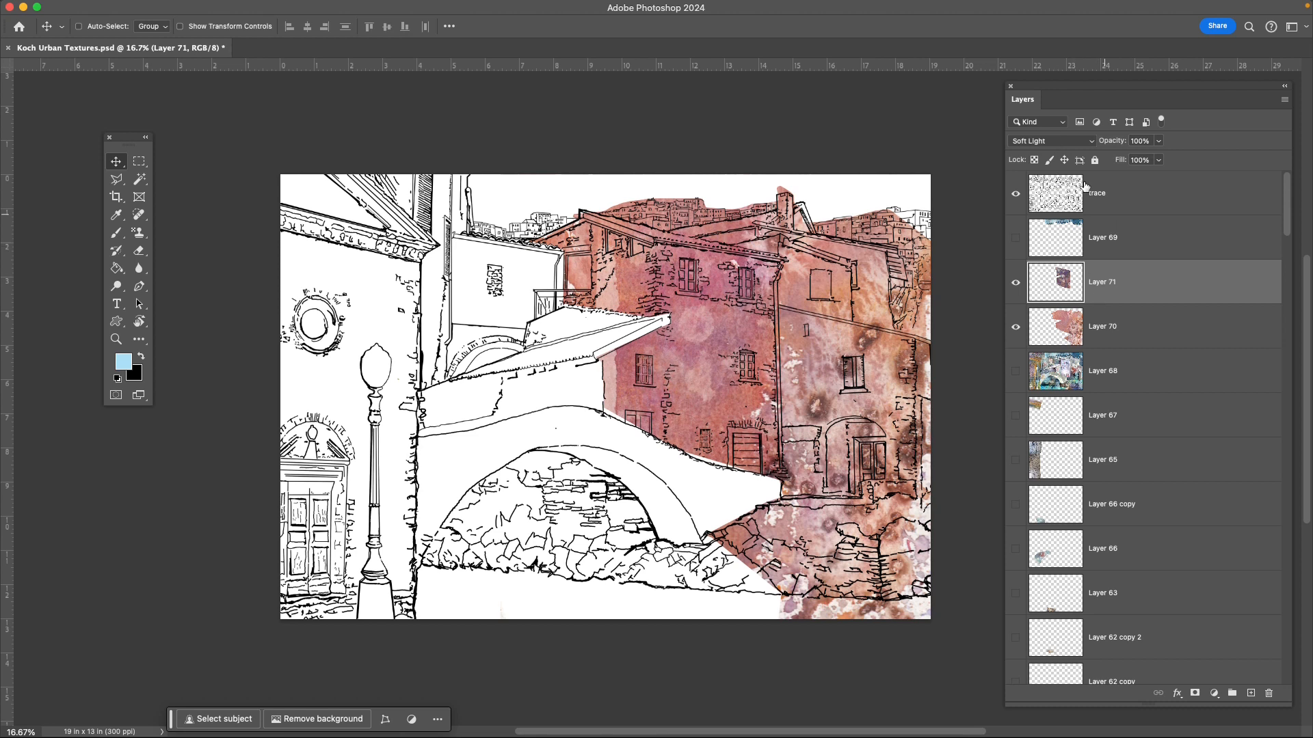
click(1015, 327)
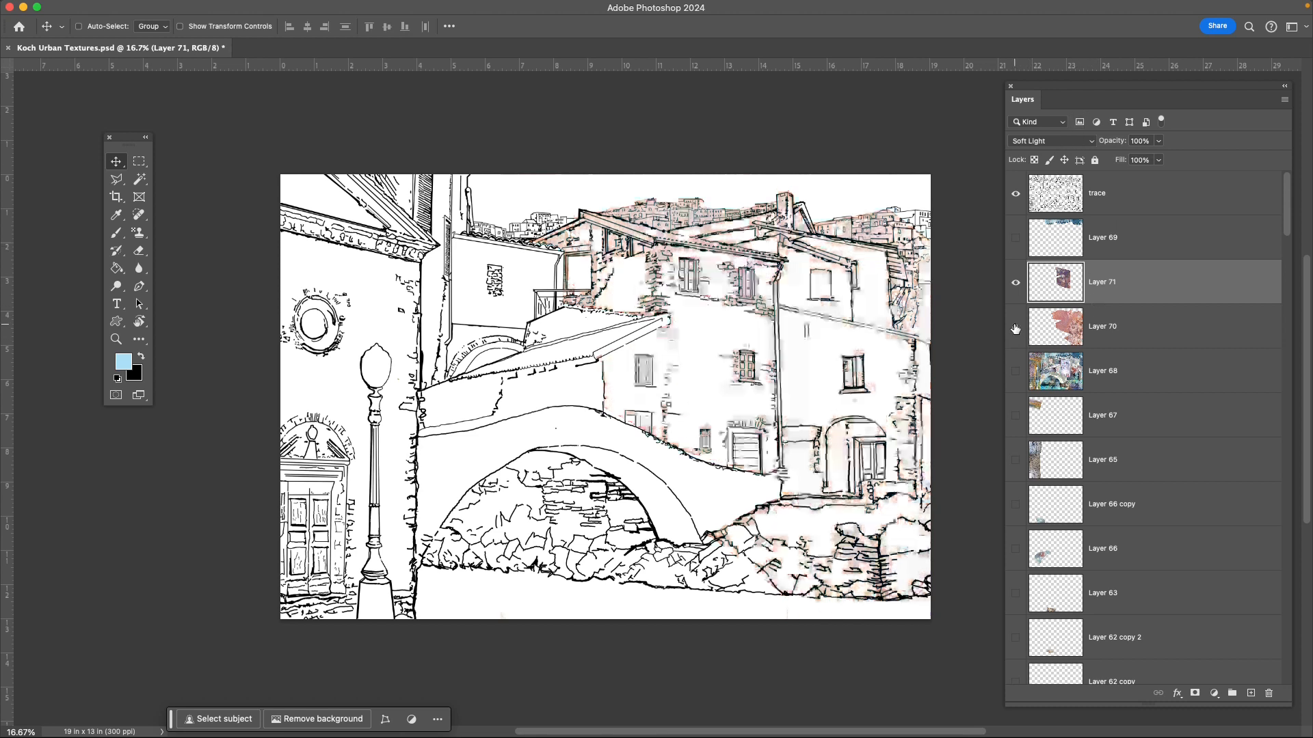
click(1015, 328)
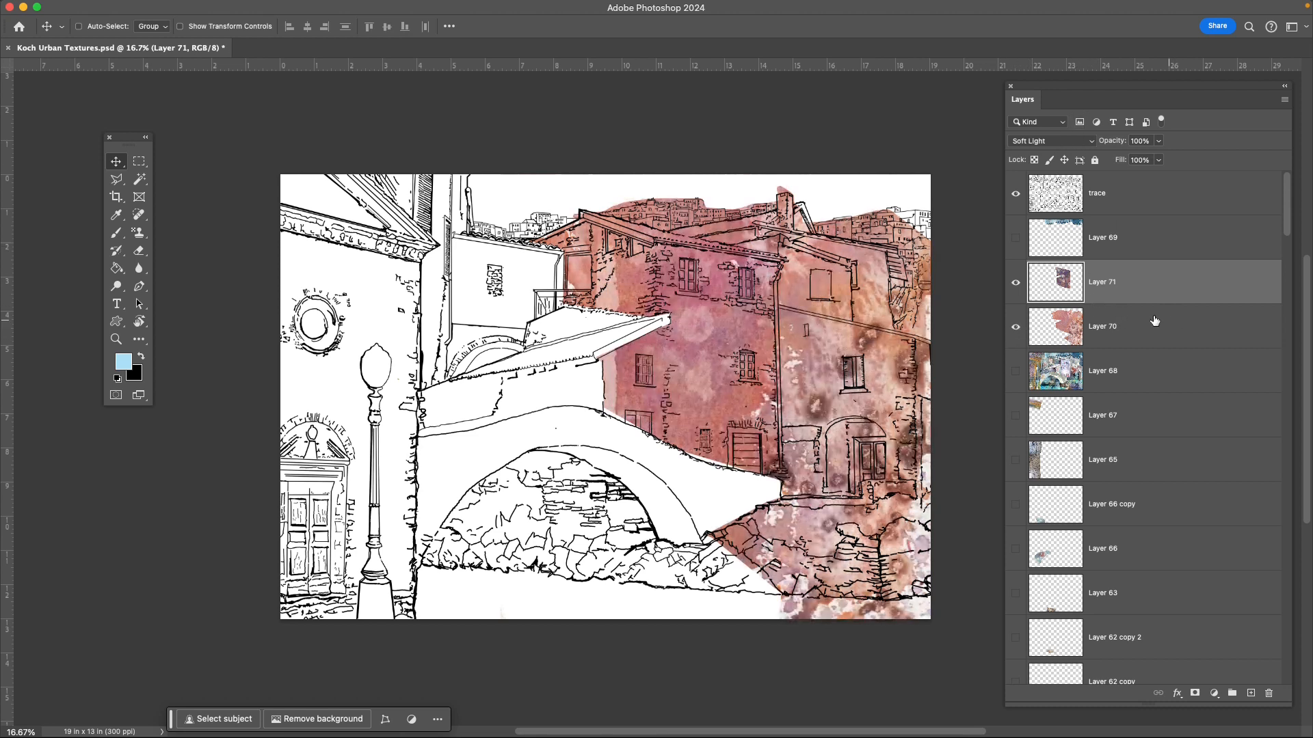
click(1015, 328)
click(1015, 328)
Target Layer 70, briefly check its visibility, and outline the upper wall around the small window of the right-hand building with the Polygonal Lasso.
click(1159, 337)
click(1015, 328)
click(1016, 328)
key(l)
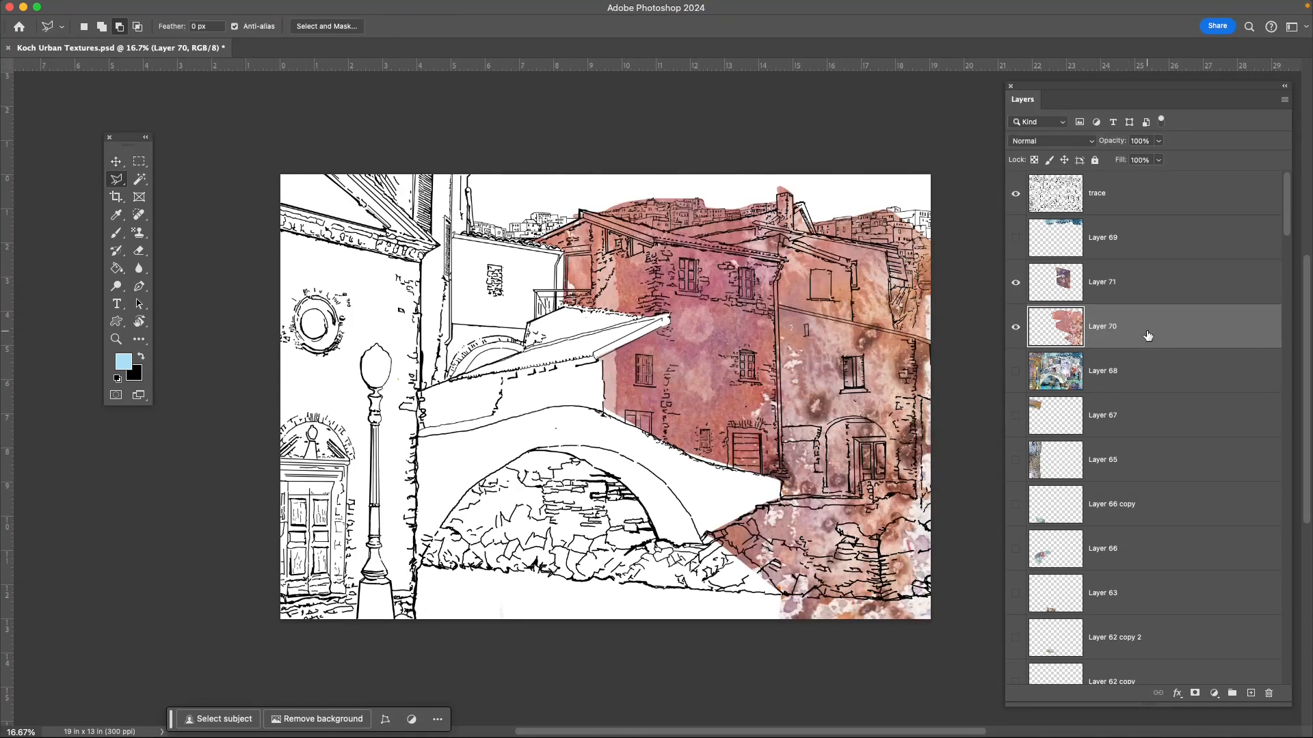
key(super+equal)
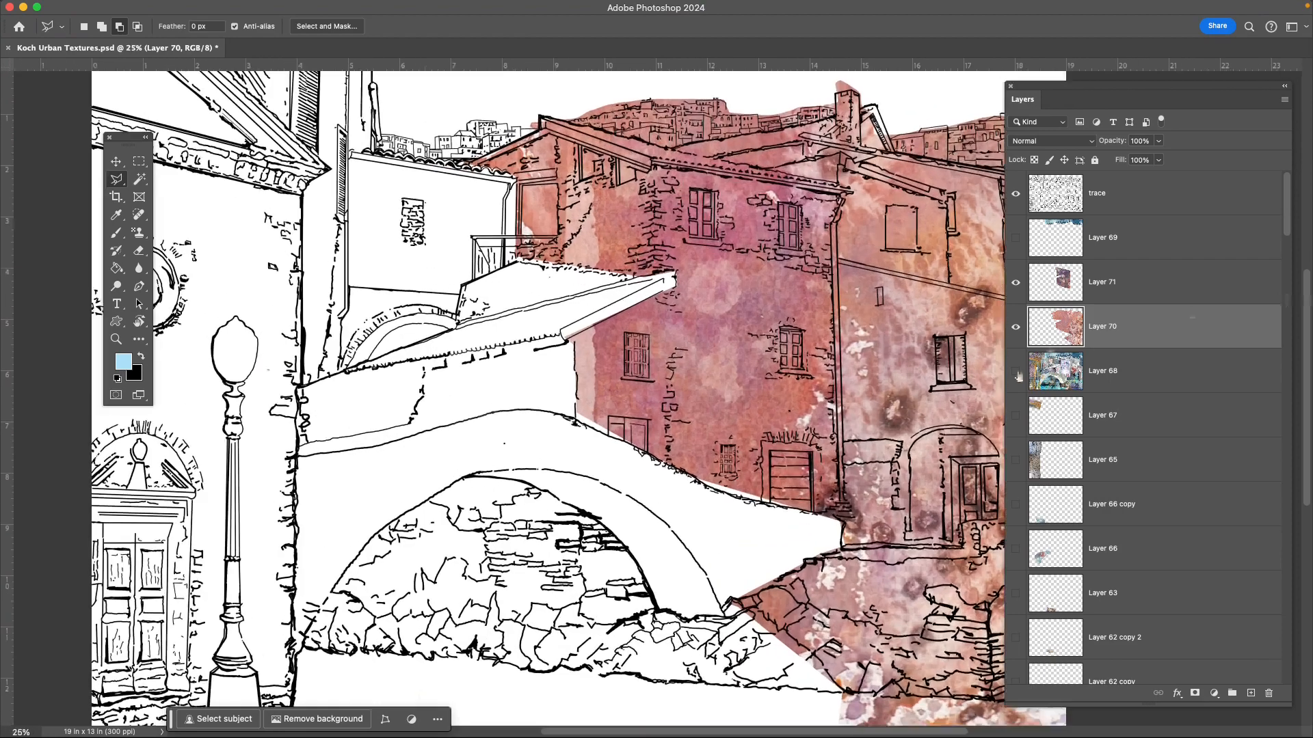
drag(882, 257, 592, 290)
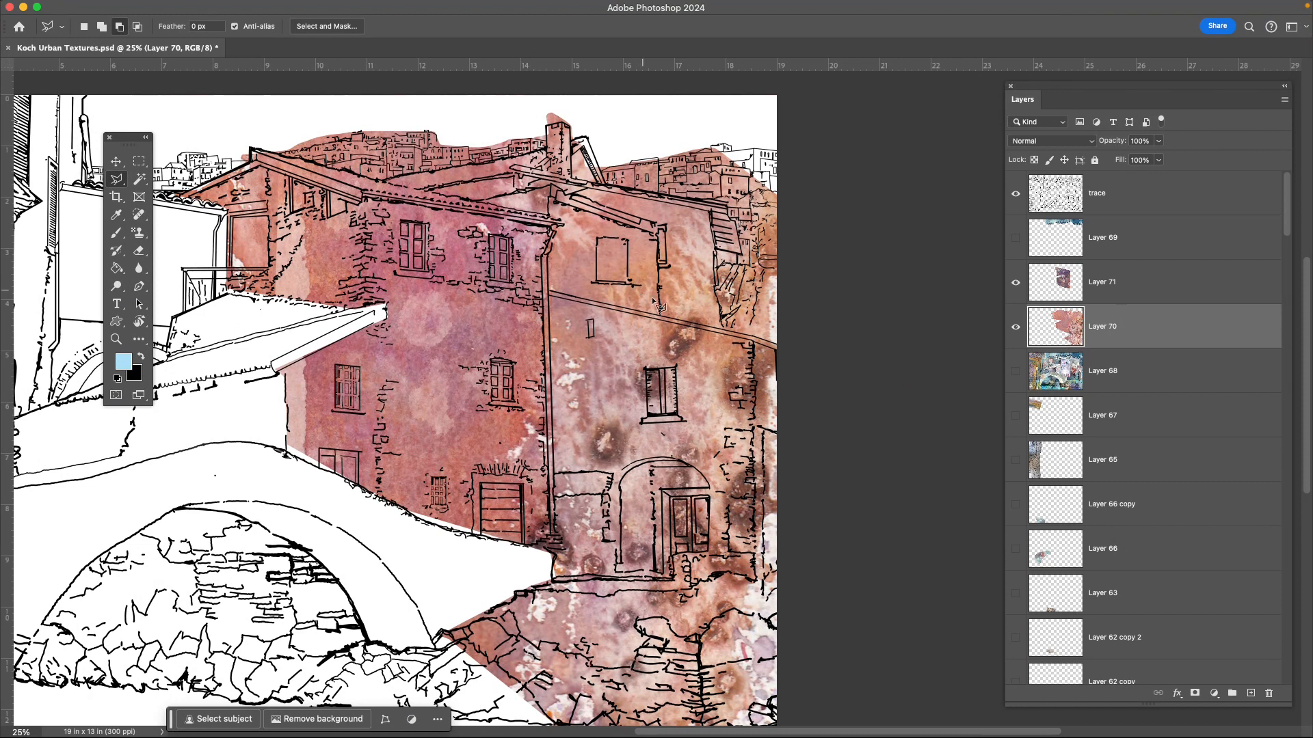
click(661, 318)
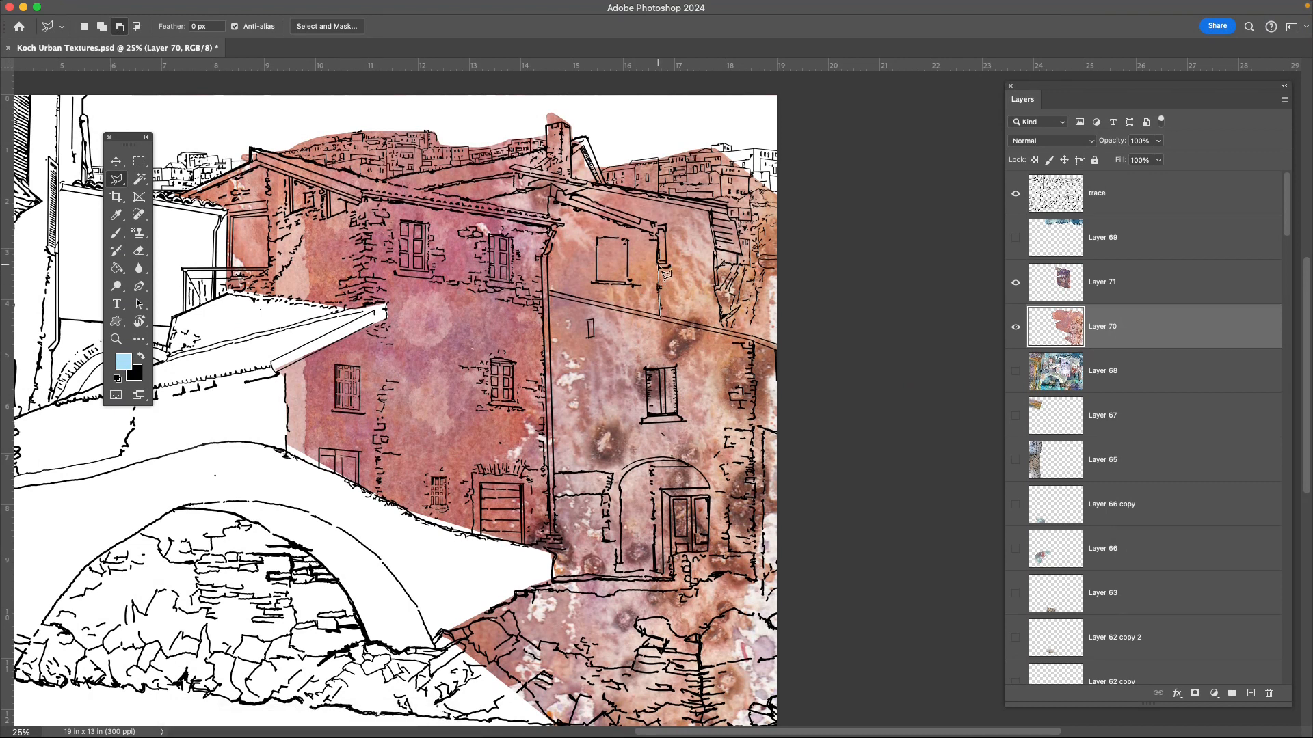
click(666, 222)
click(553, 186)
click(559, 223)
click(554, 295)
double_click(660, 318)
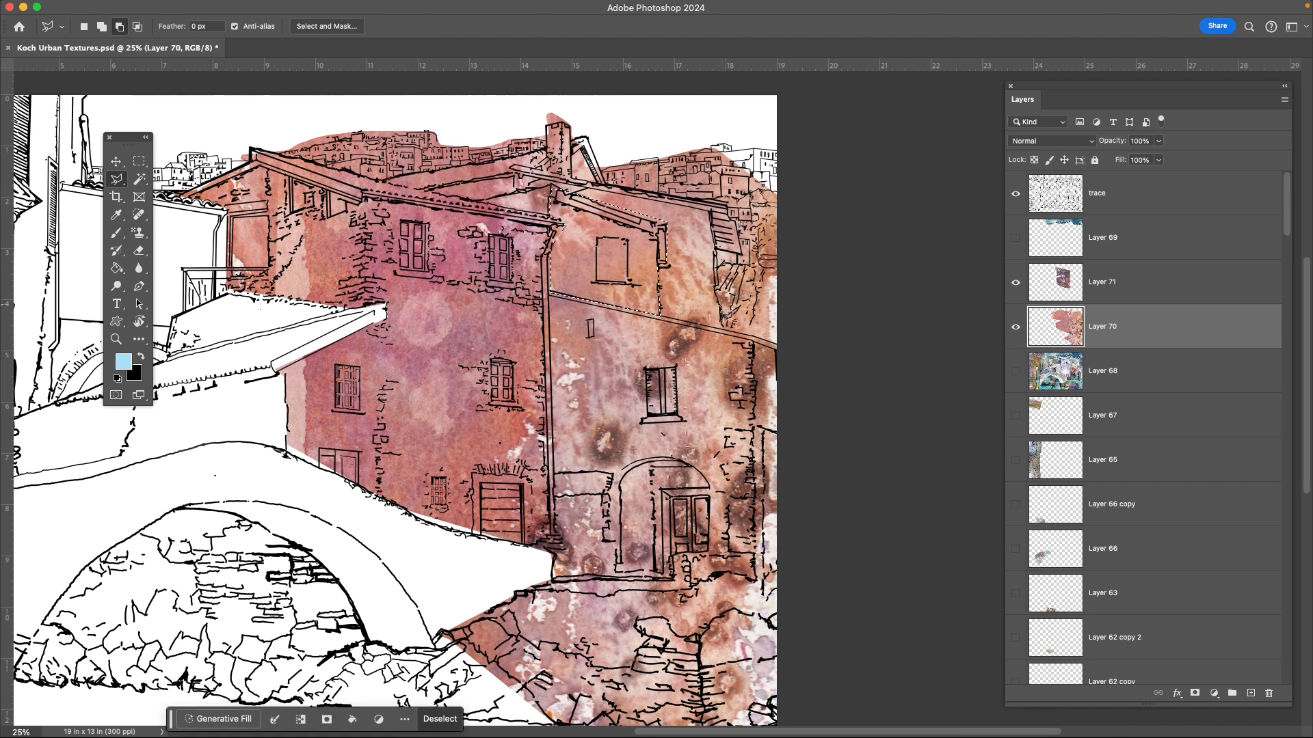
Try to outline the central building's long roof edge with the Polygonal Lasso in subtract mode.
key(space)
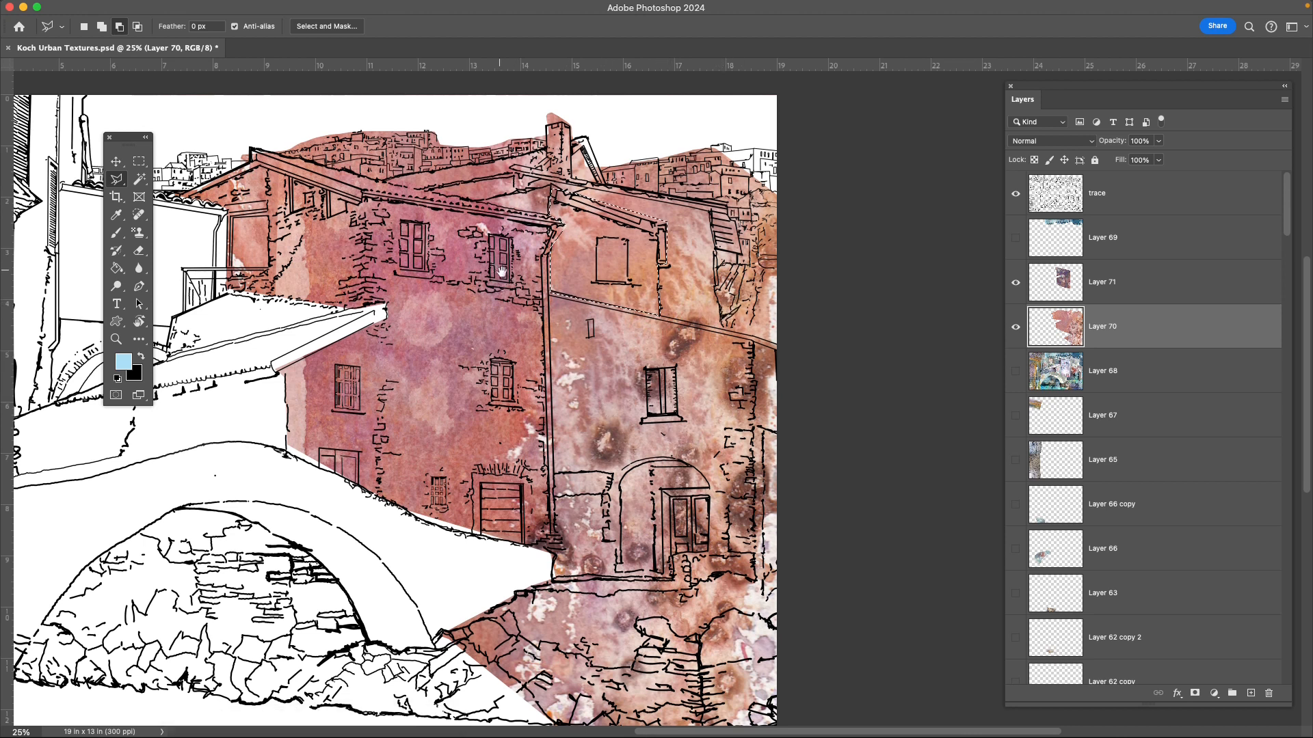
drag(500, 269, 629, 389)
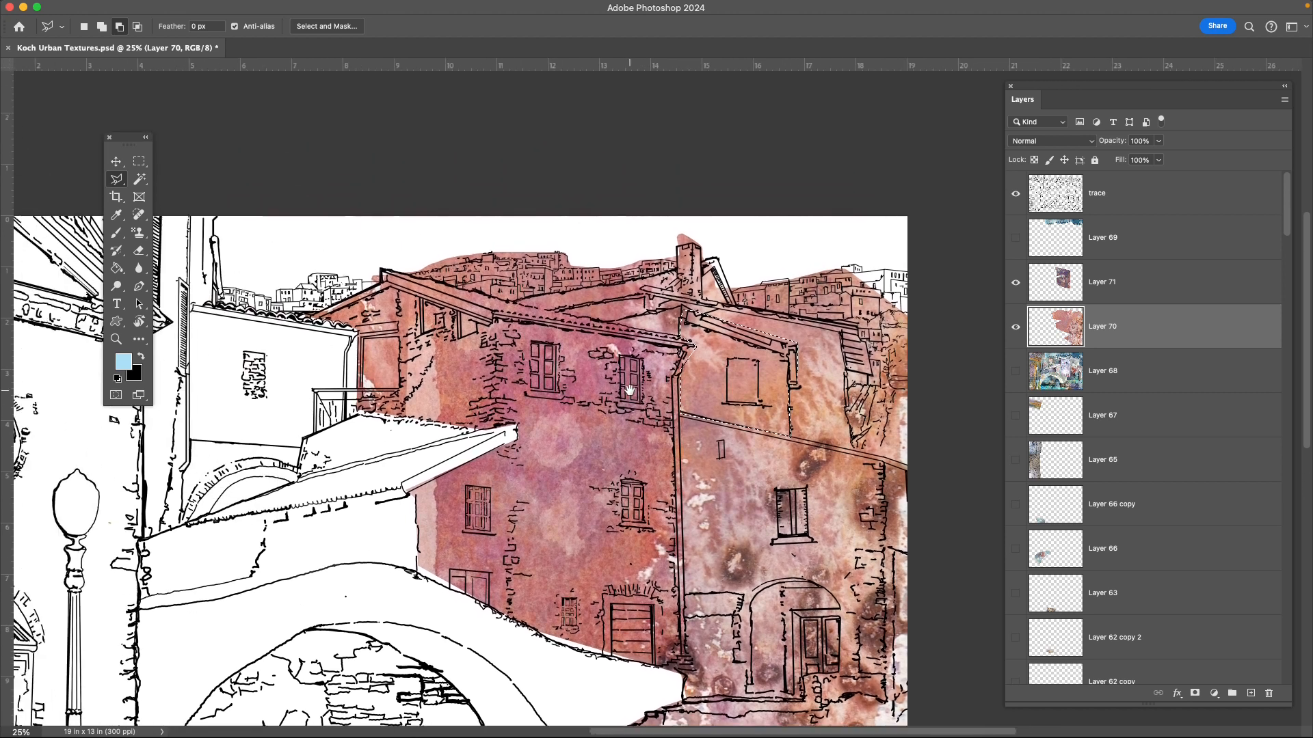
click(686, 346)
click(387, 274)
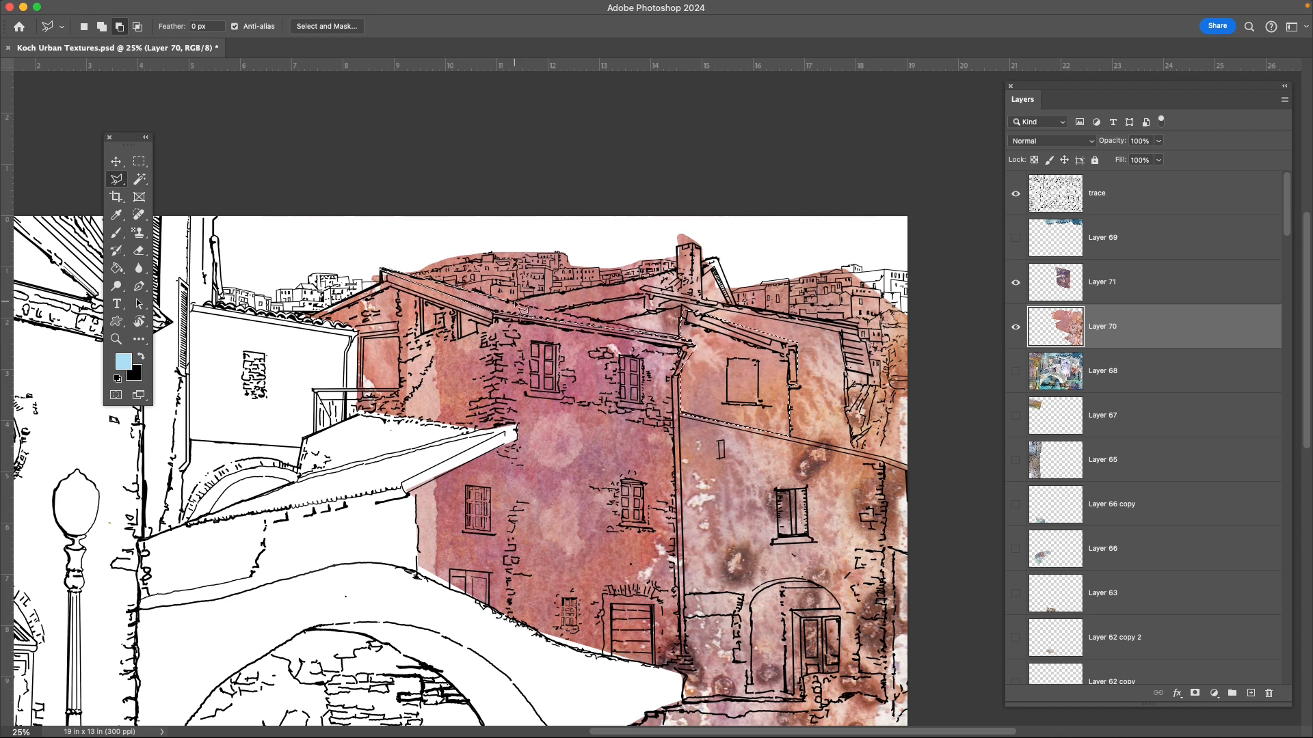
click(690, 347)
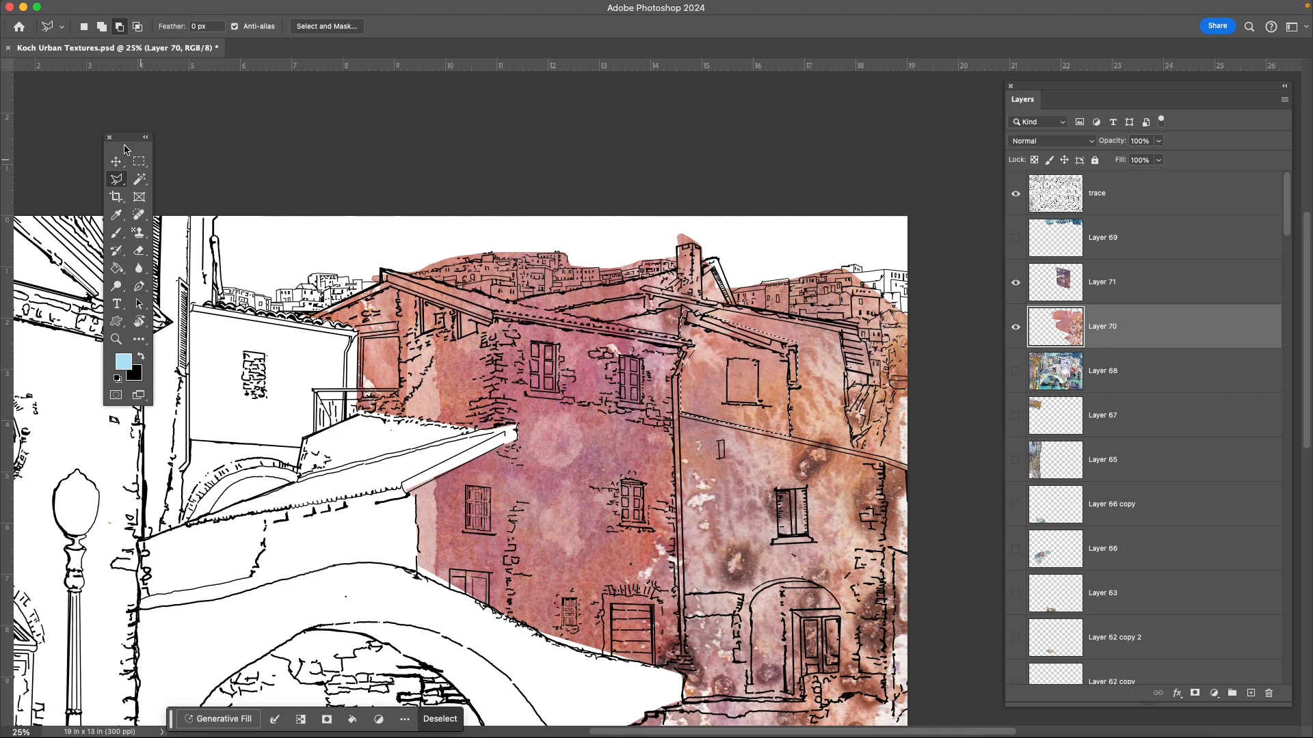
Switch the lasso to Add to selection and outline the central building's long roof edge to include it in the selection.
click(101, 26)
click(499, 320)
click(388, 274)
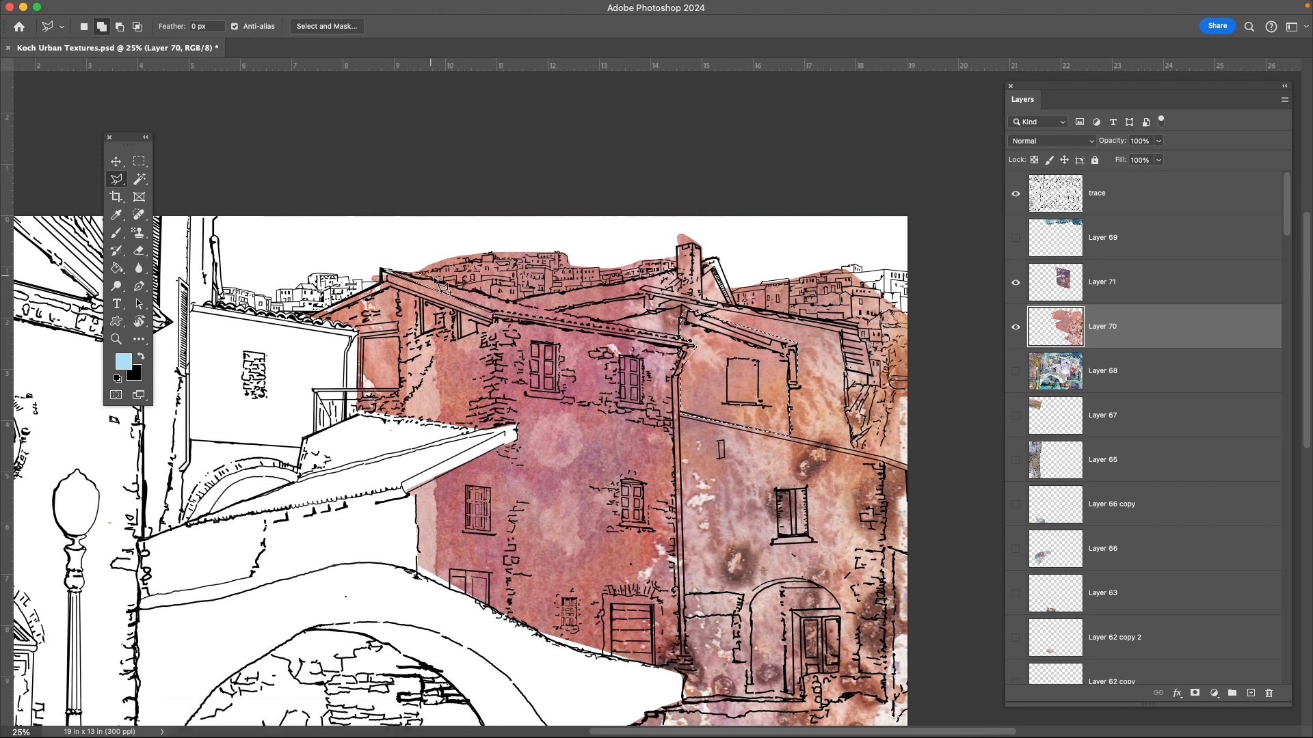
click(681, 338)
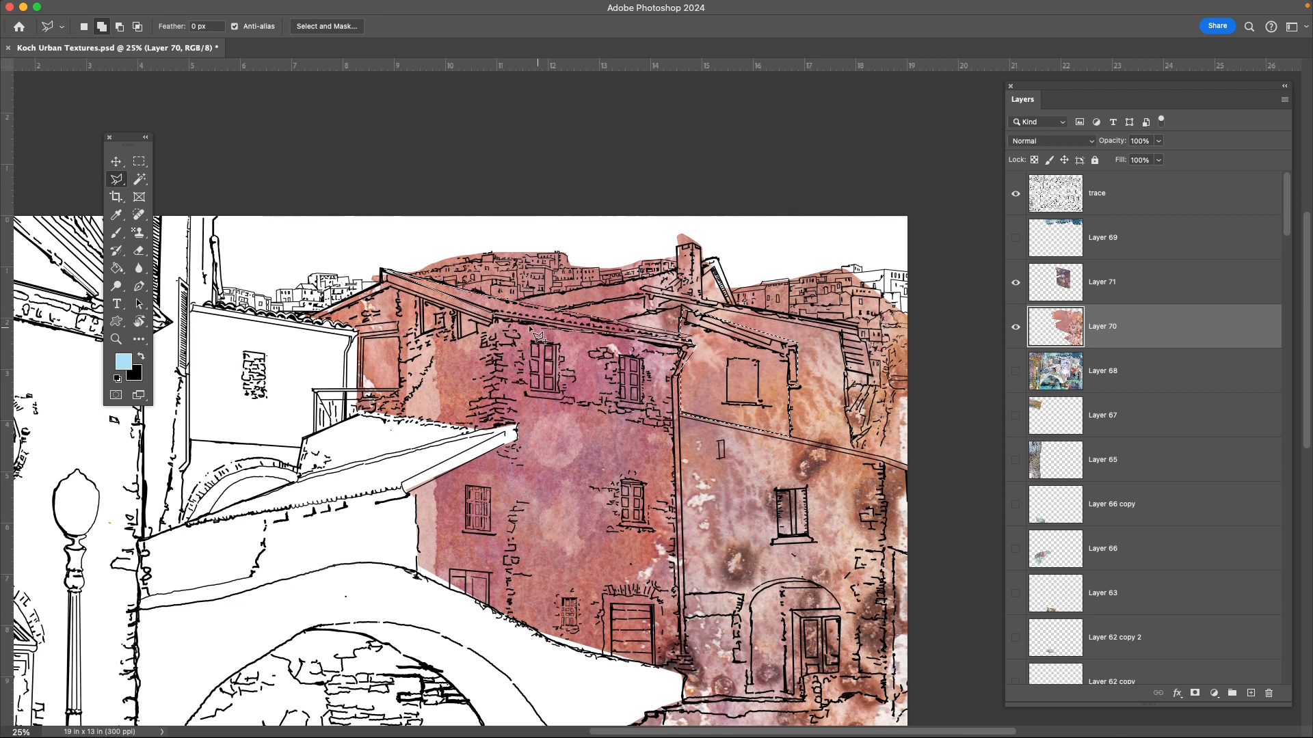
click(497, 319)
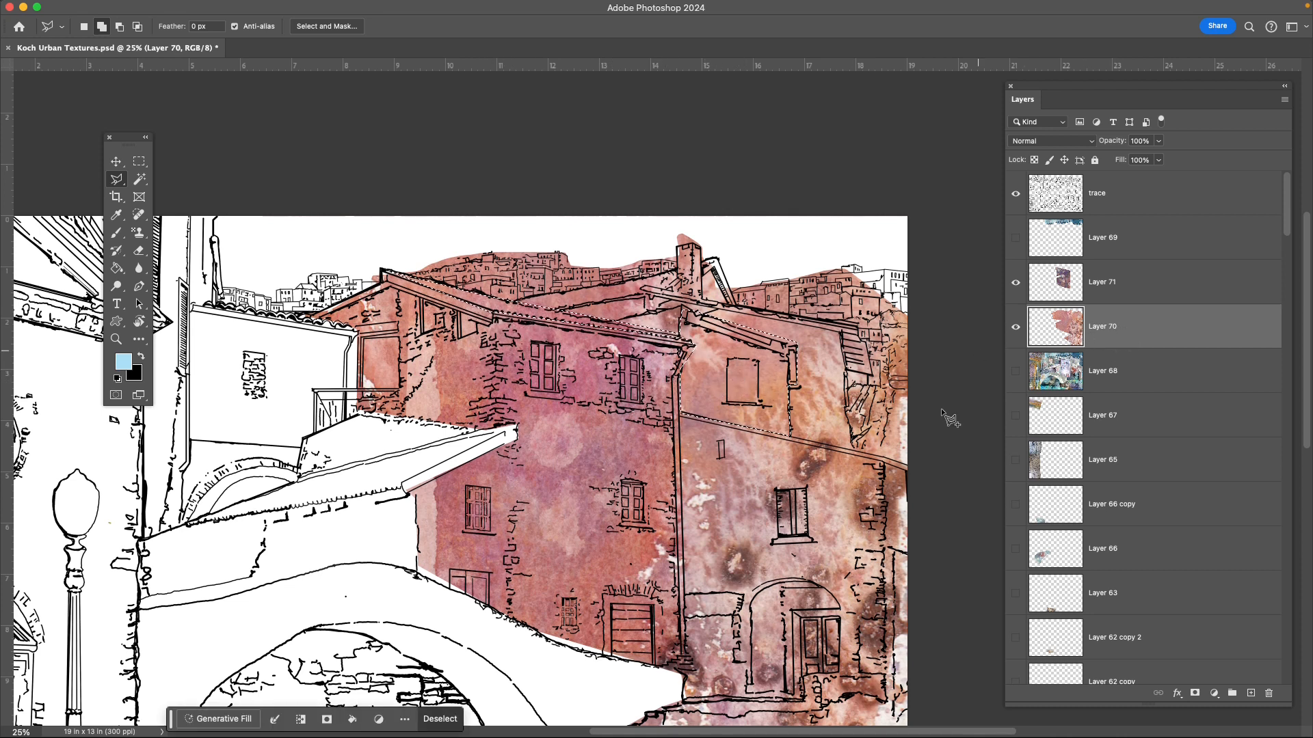
Add a Levels adjustment layer above Layer 70 masked to the selection, moving its settings clear of the layer stack.
drag(1068, 89, 1044, 55)
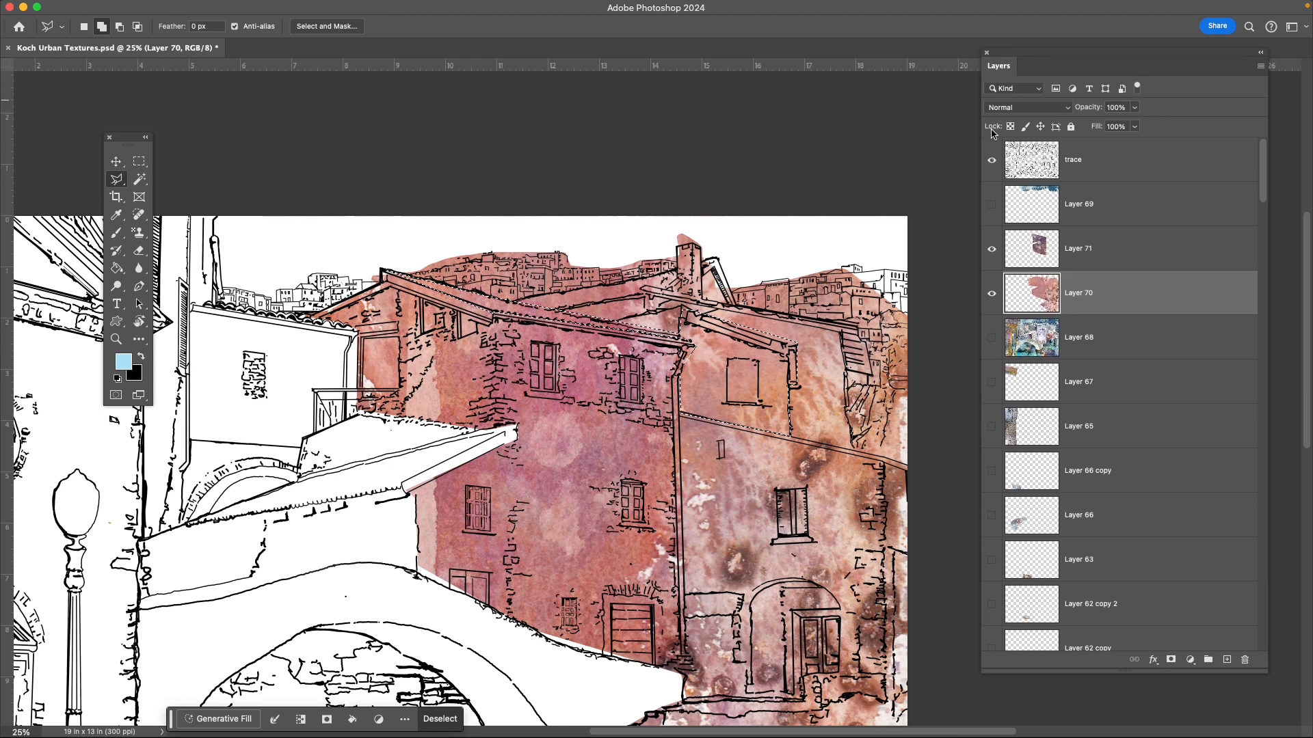
click(1189, 661)
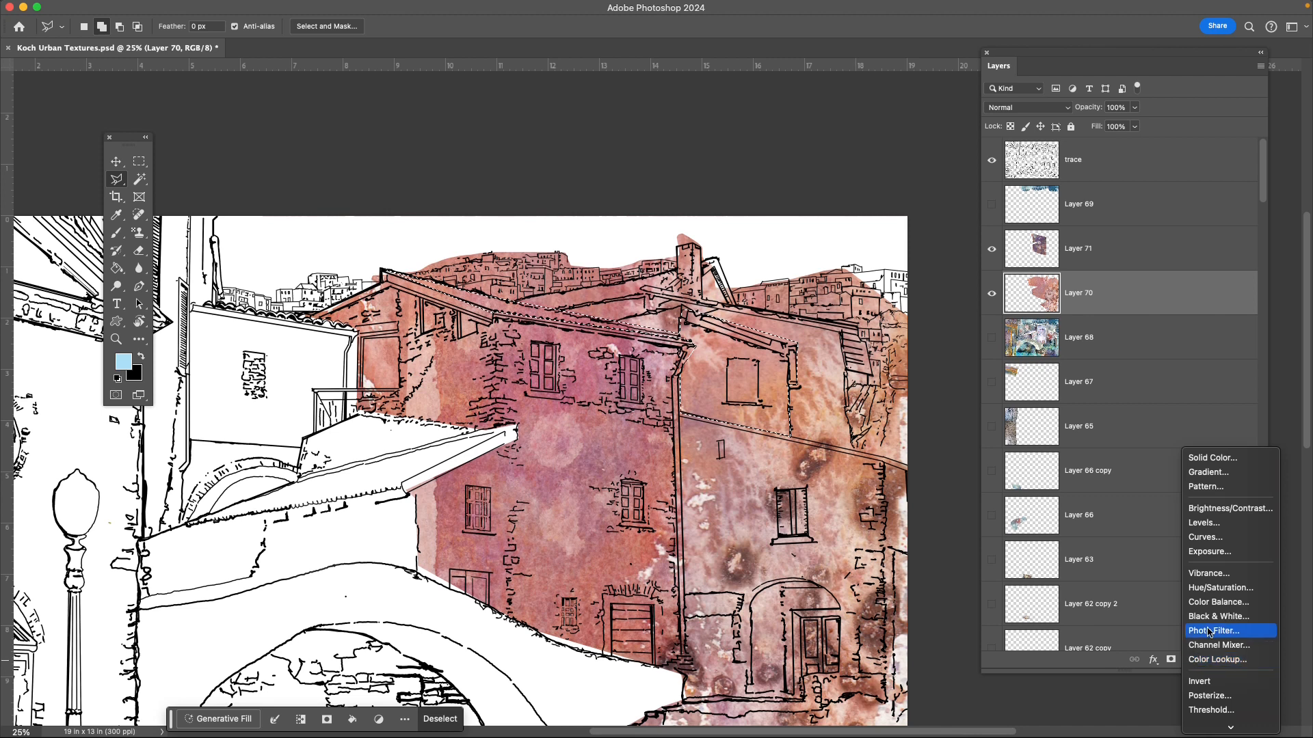
click(1235, 525)
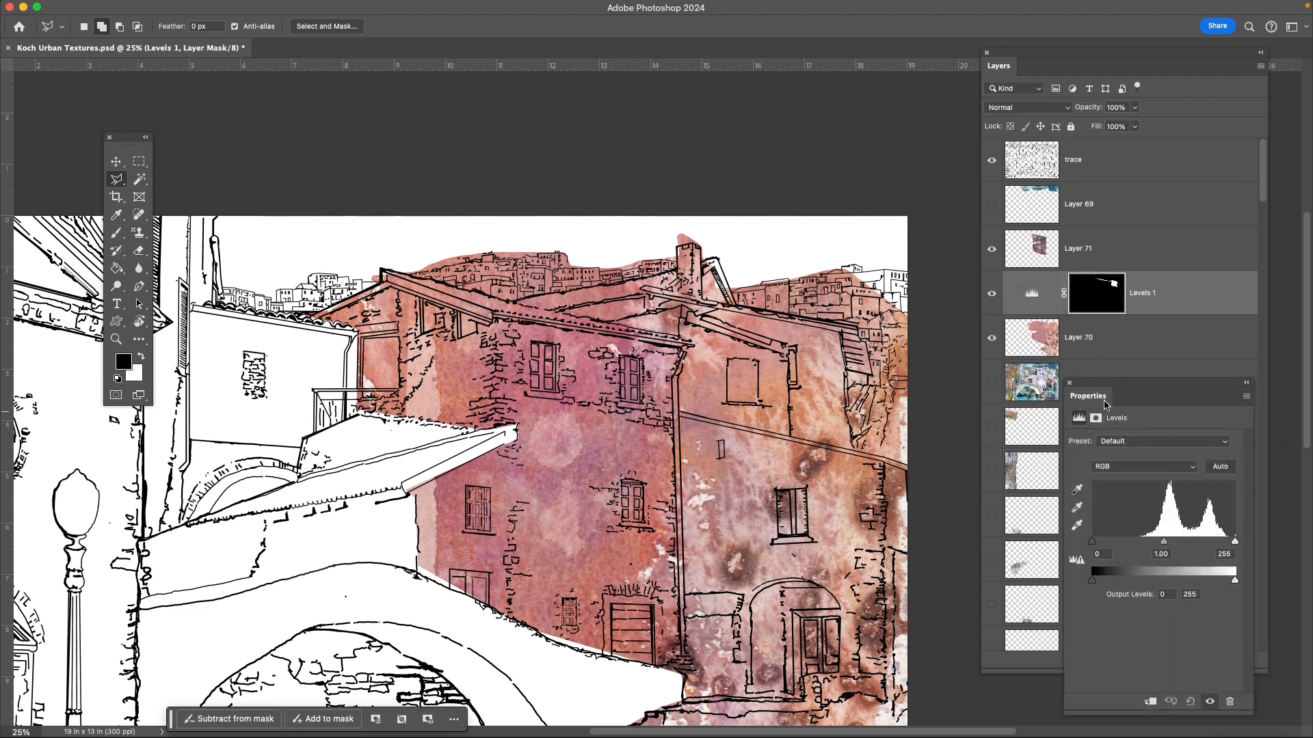
drag(1092, 385, 149, 150)
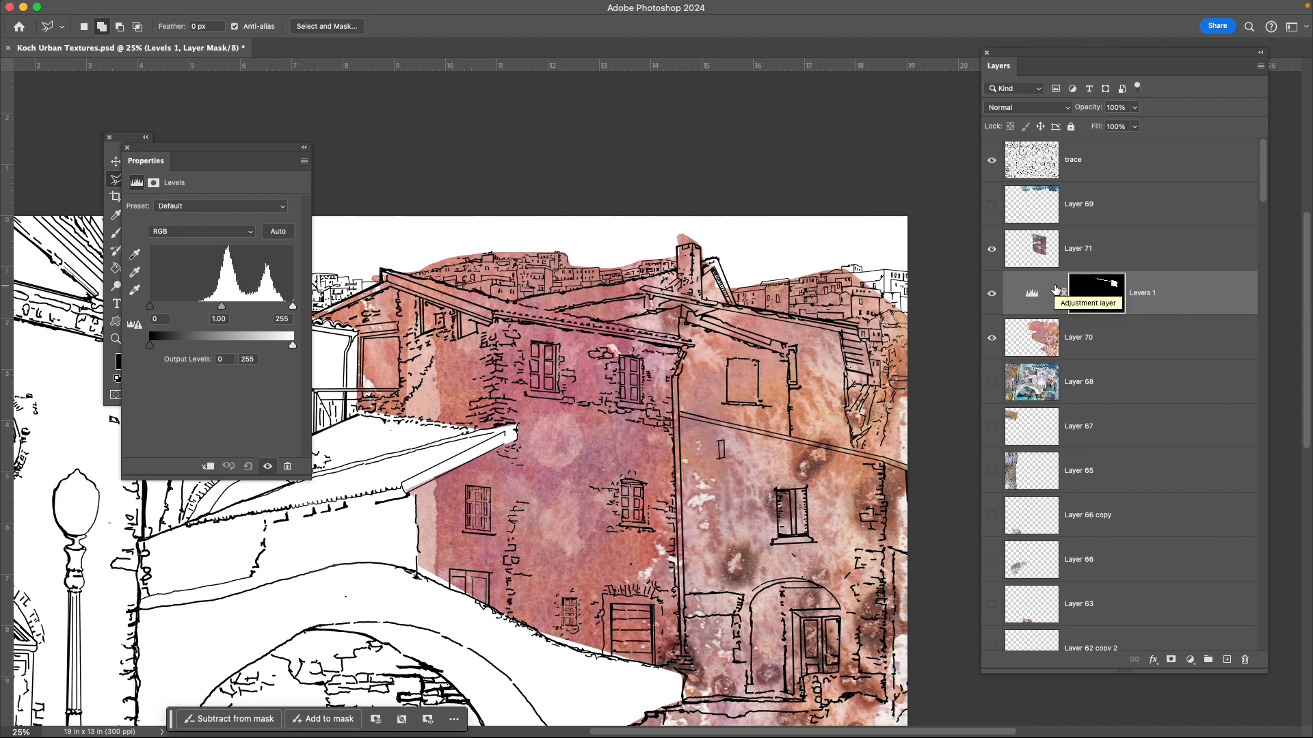
Hide and reshow the Levels 1 adjustment layer and Layer 70 in turn to check what each affects.
click(992, 294)
click(992, 295)
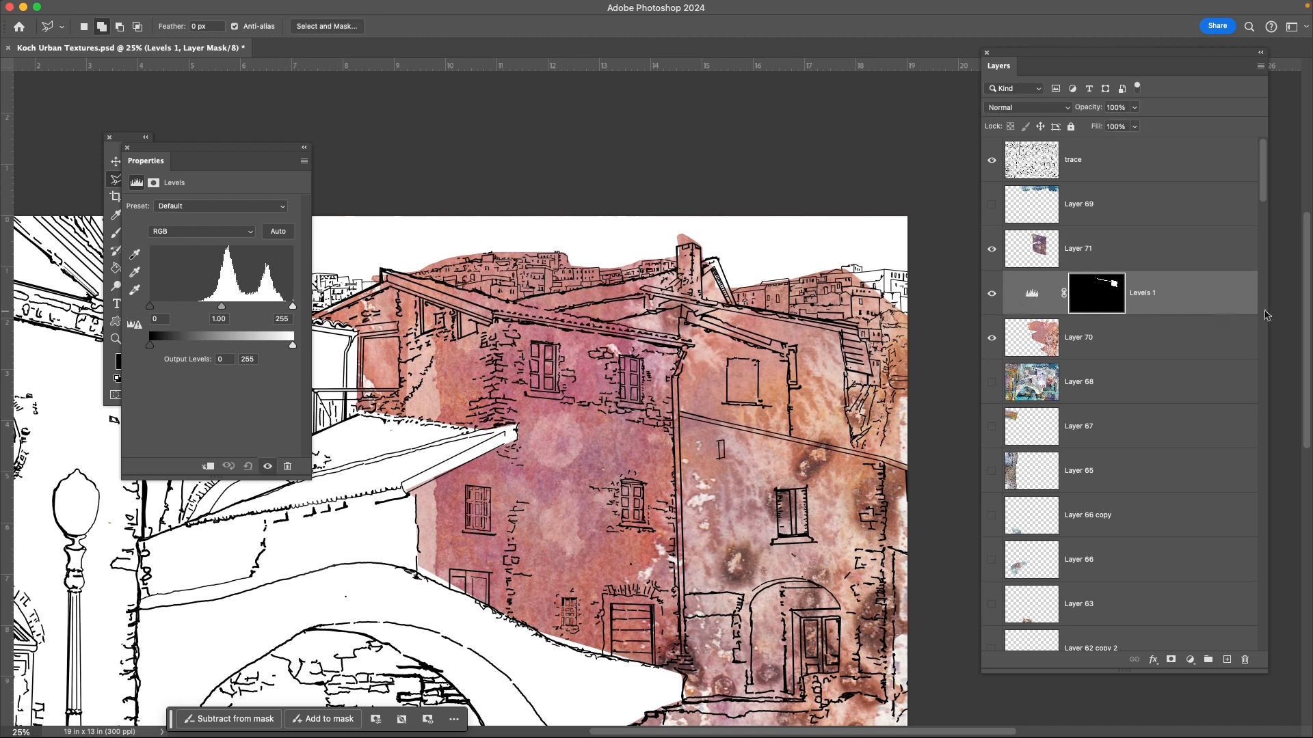
click(992, 338)
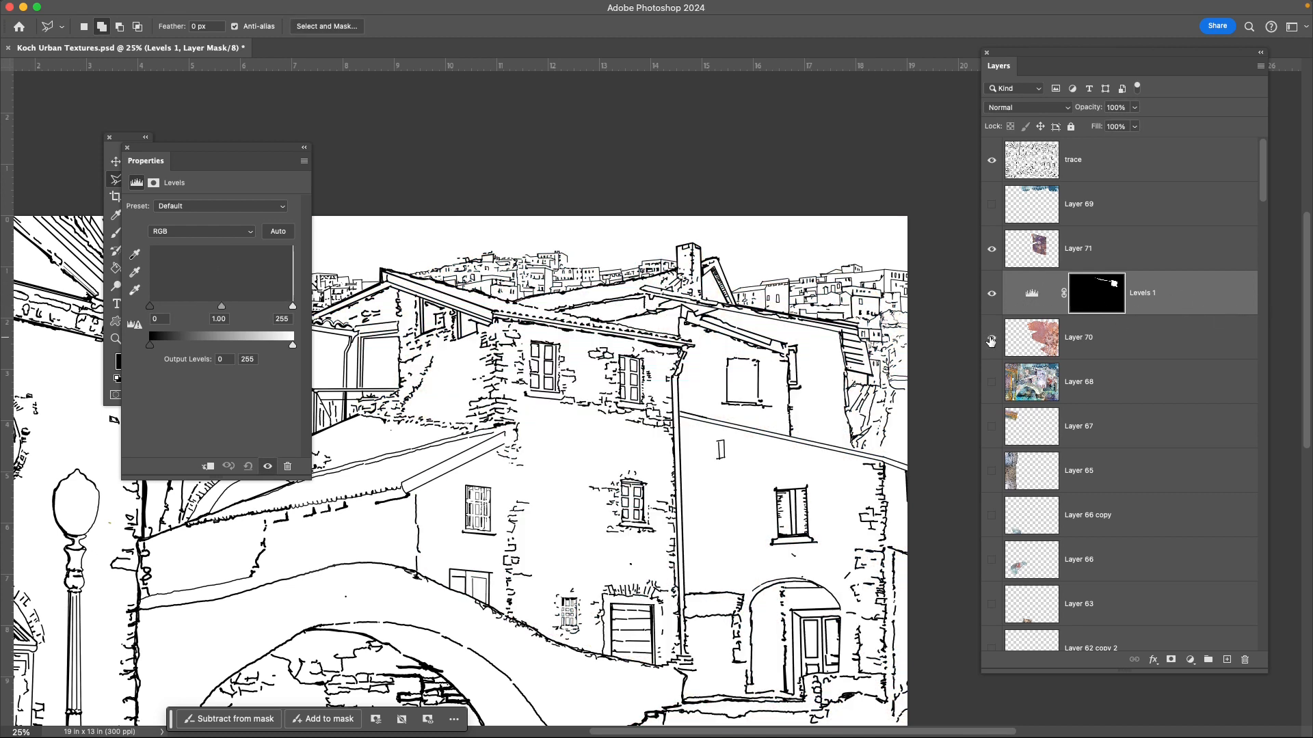
click(991, 338)
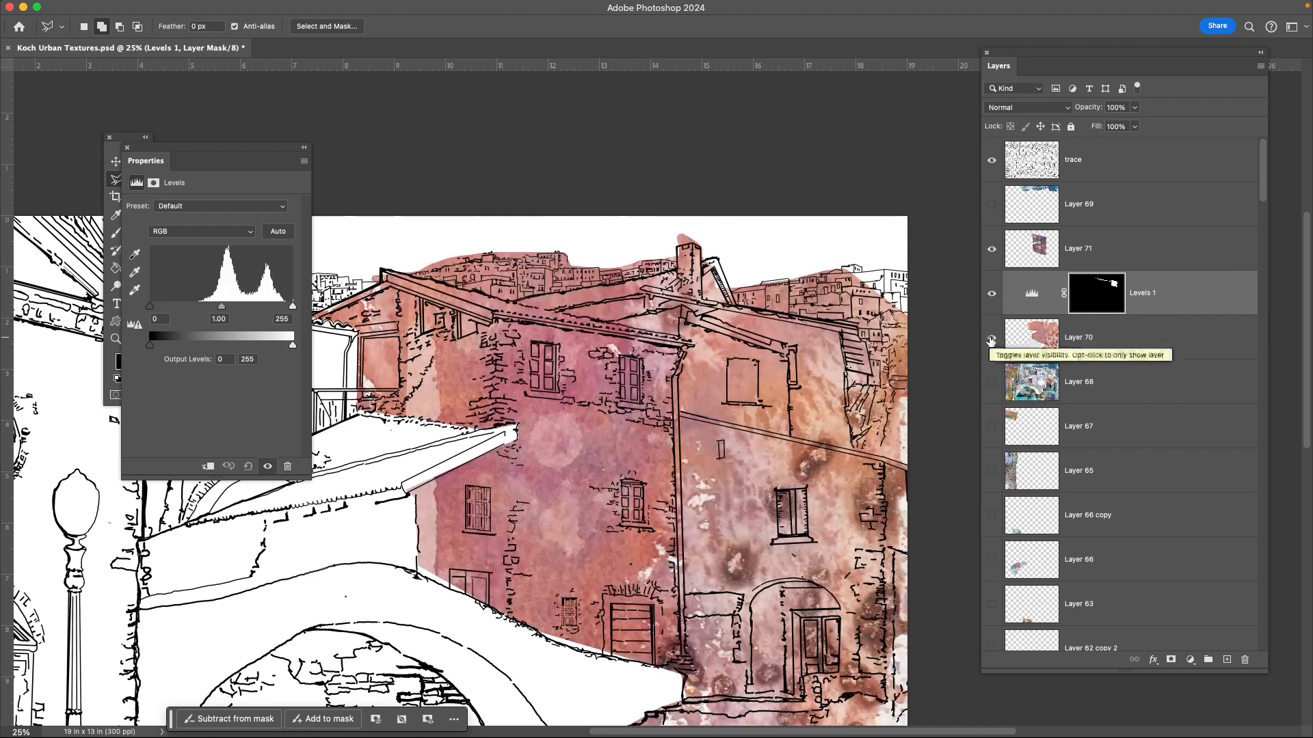
Clip the Levels 1 adjustment to Layer 70, raise its midtone input to lighten the masked wall and roof edge, and close its settings.
right_click(1219, 301)
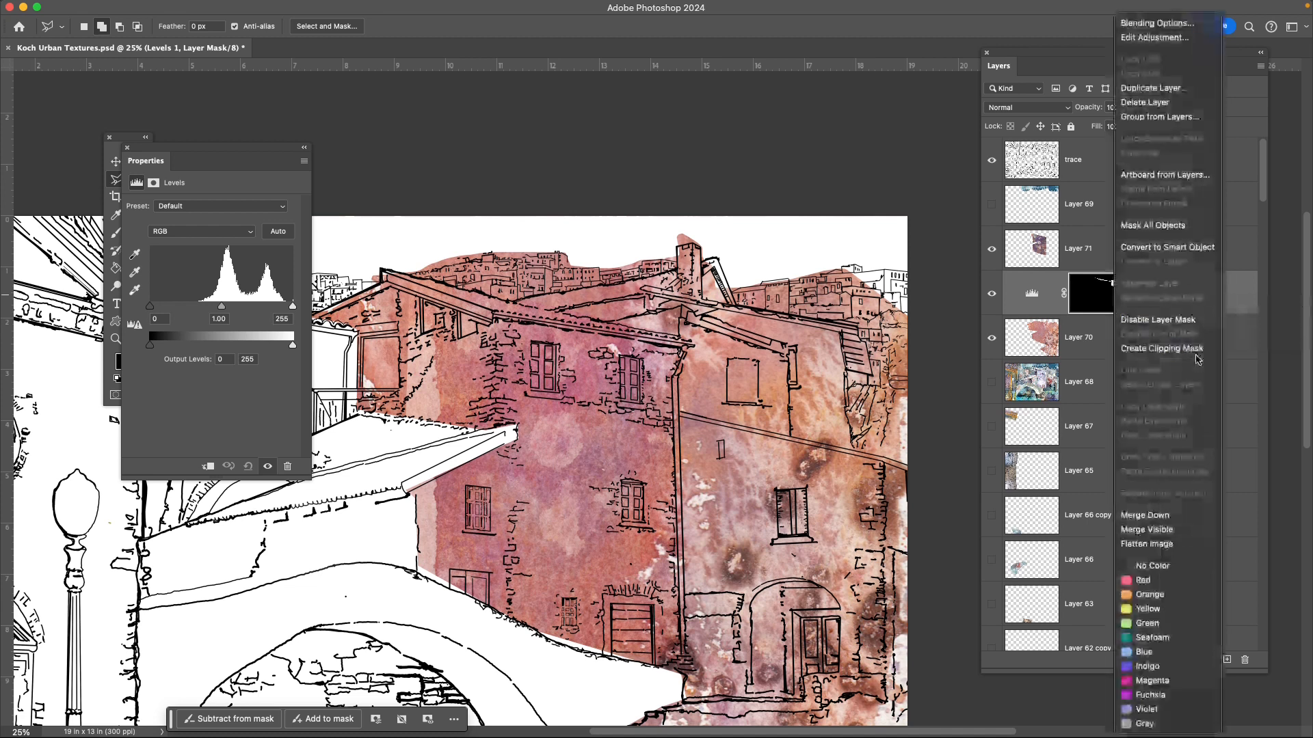
click(1193, 353)
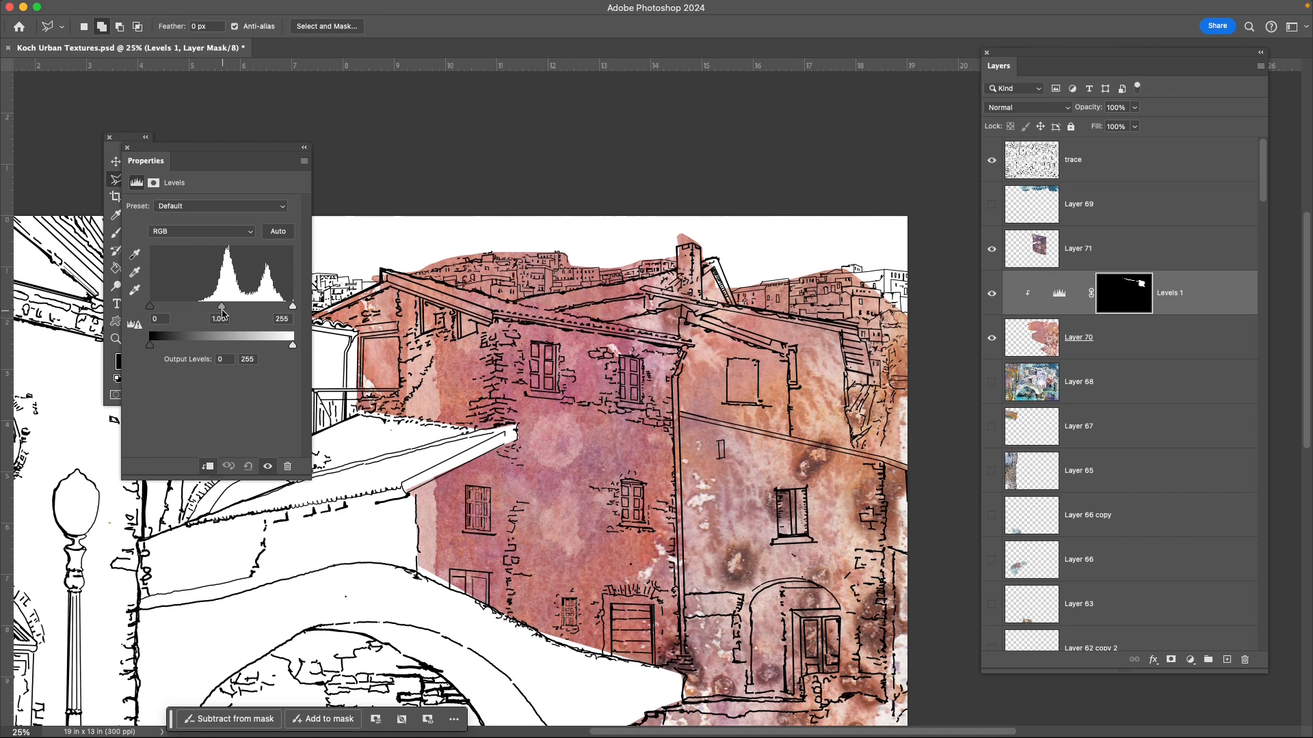
mouse_move(222, 313)
mouse_down()
mouse_move(156, 317)
mouse_move(298, 322)
mouse_move(172, 321)
mouse_up()
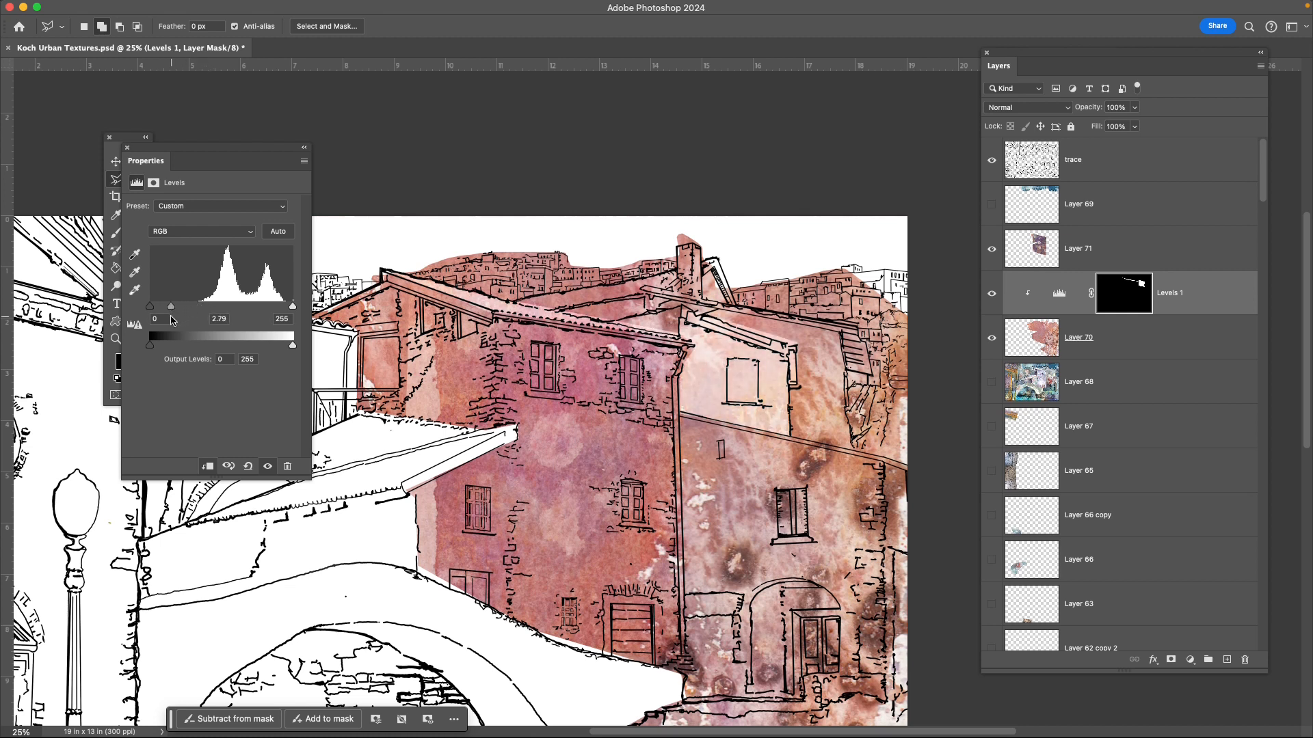
drag(172, 321, 180, 320)
click(125, 148)
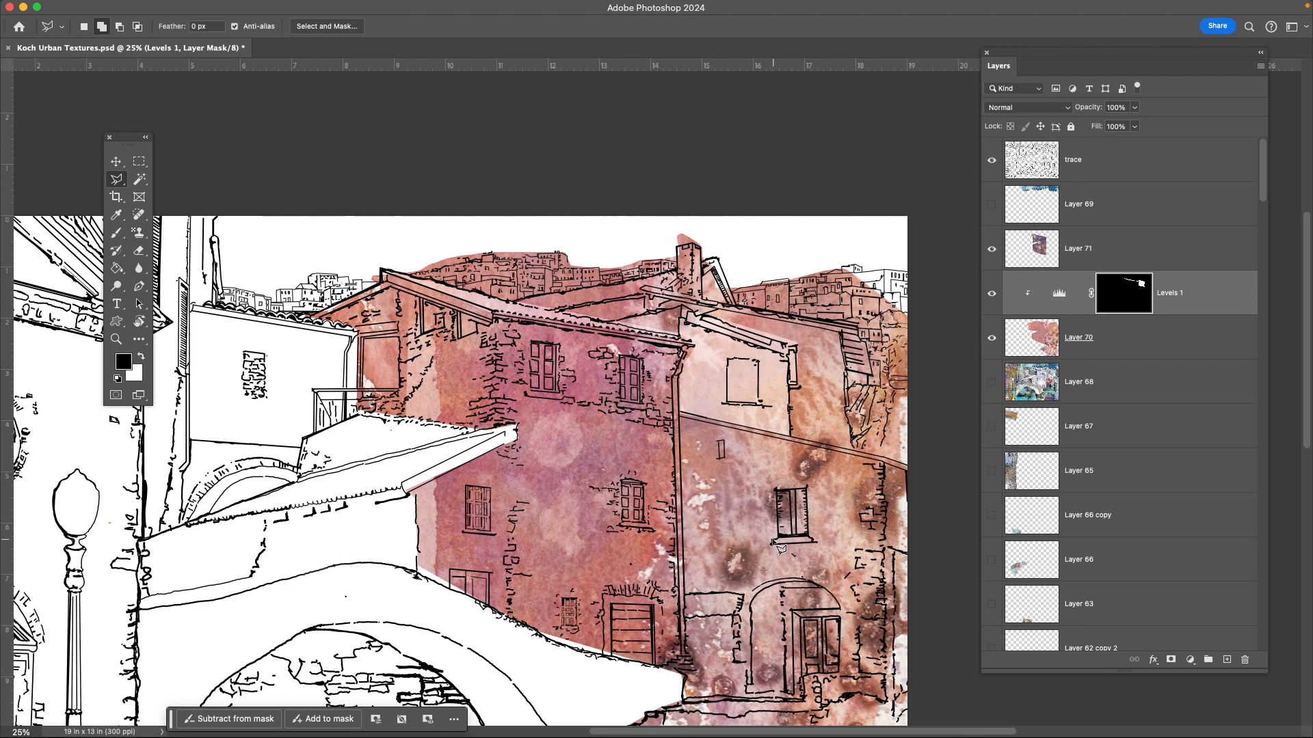
Hide and reshow Layer 70 to compare the artwork with and without the red texture.
scroll(820, 445, down, 4)
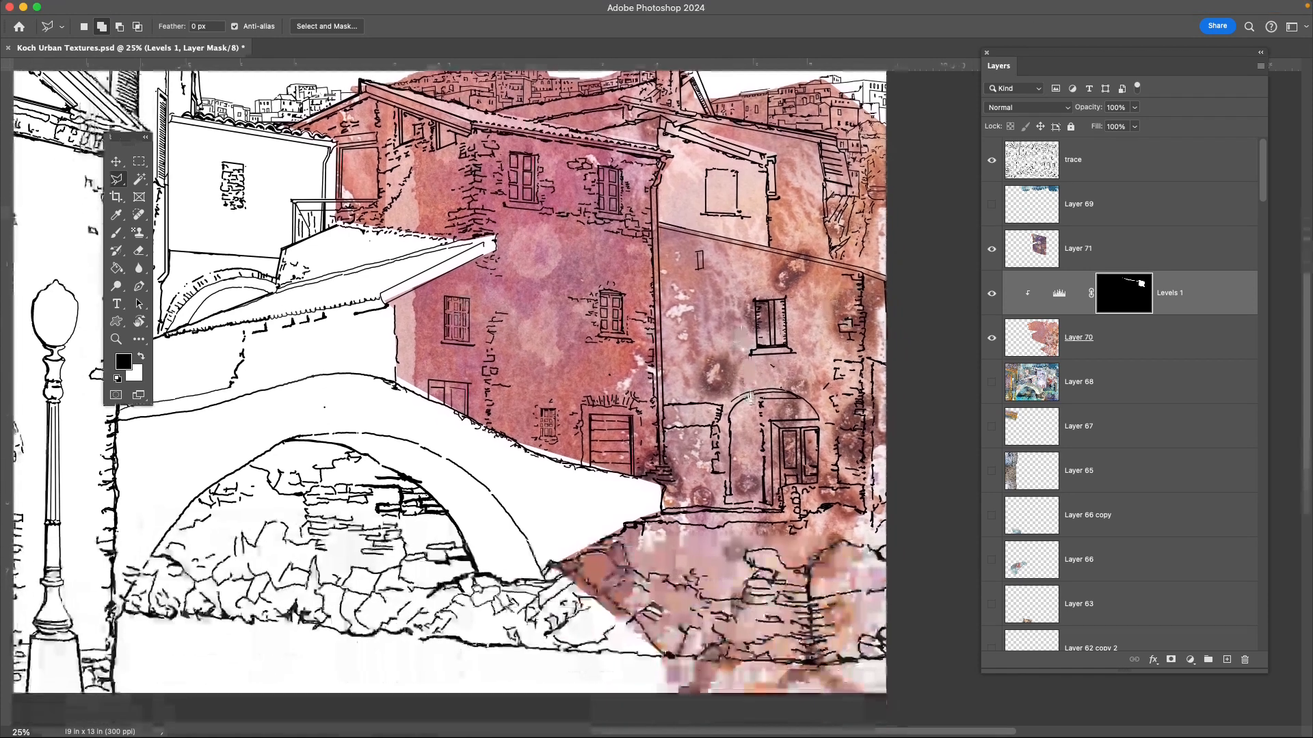
click(991, 338)
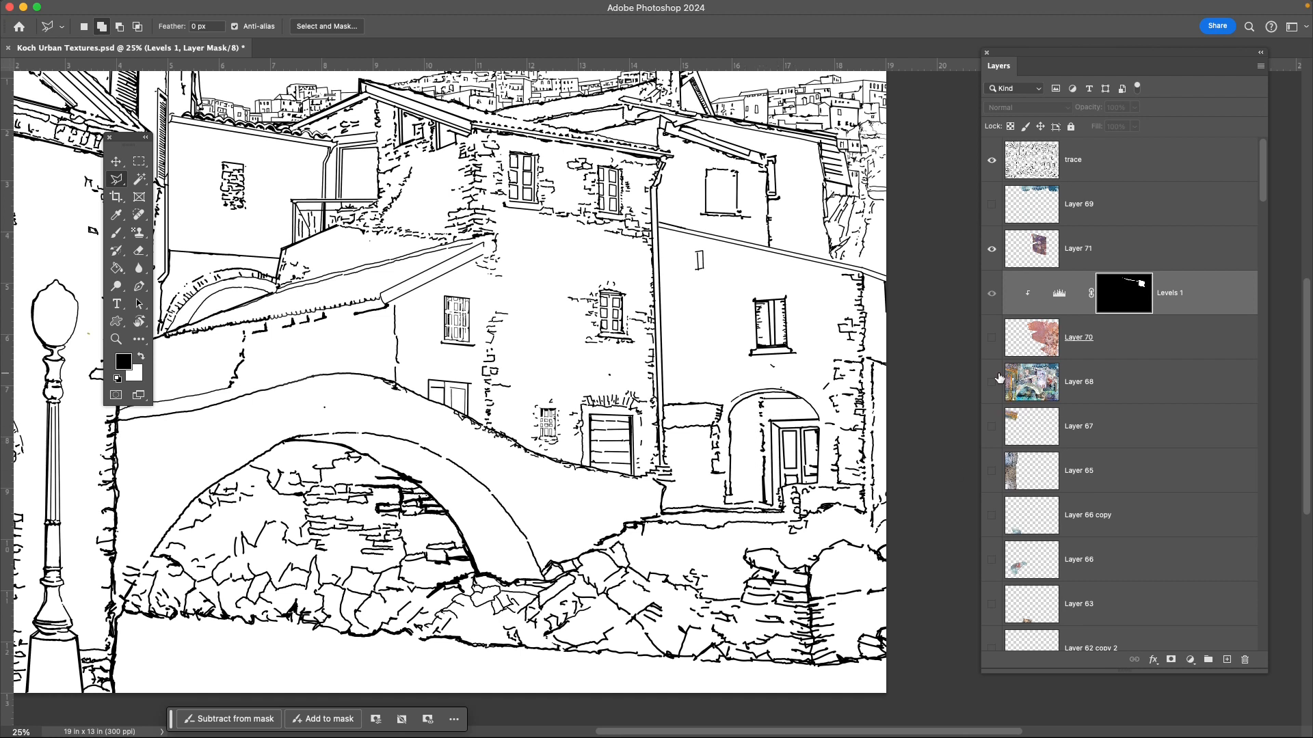
click(991, 337)
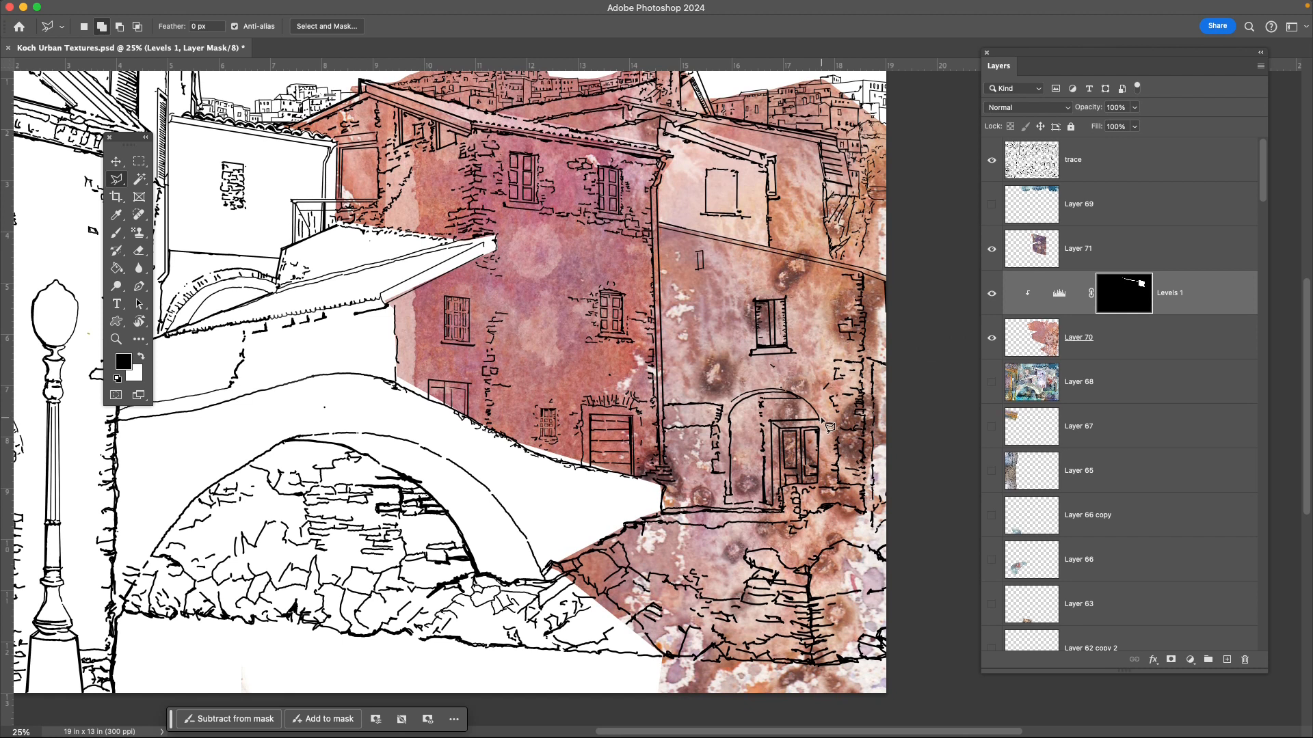
Select Layer 70 and outline the arched doorway area of the right-hand building with the Polygonal Lasso.
click(1128, 350)
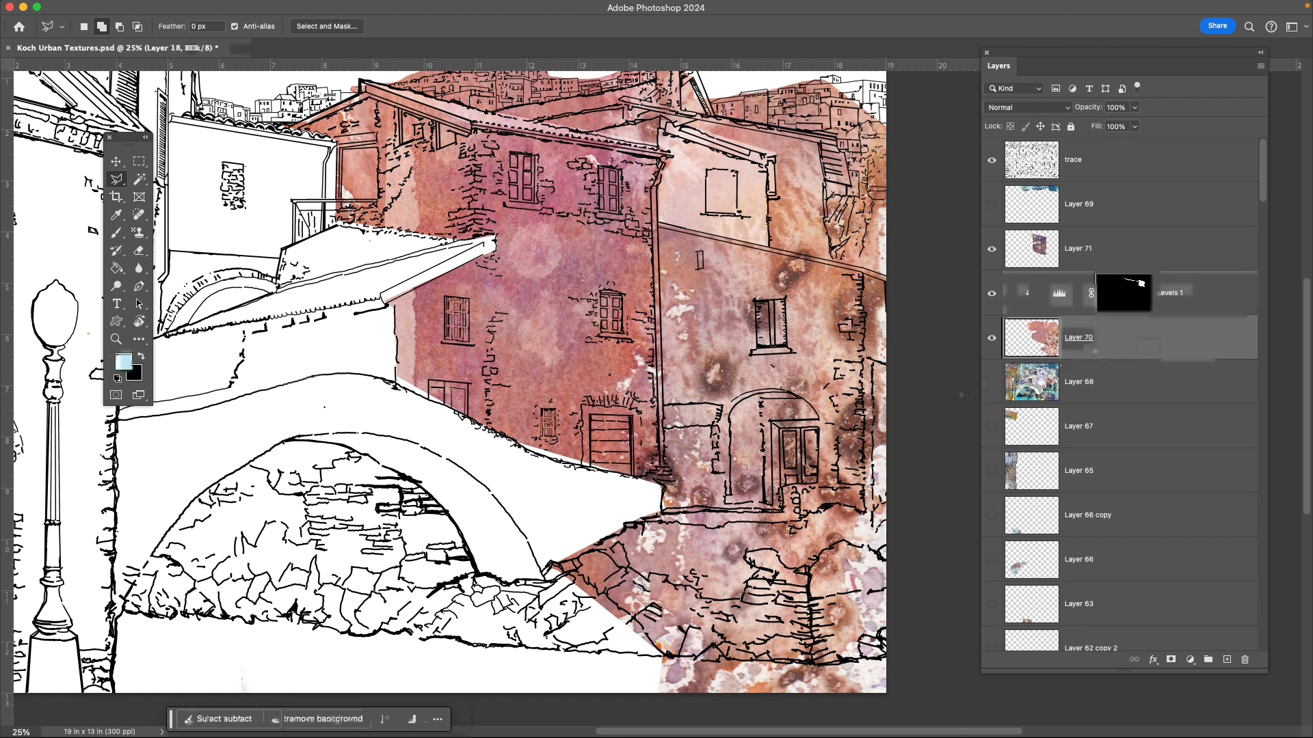
click(818, 419)
click(802, 396)
click(774, 388)
click(748, 392)
click(730, 399)
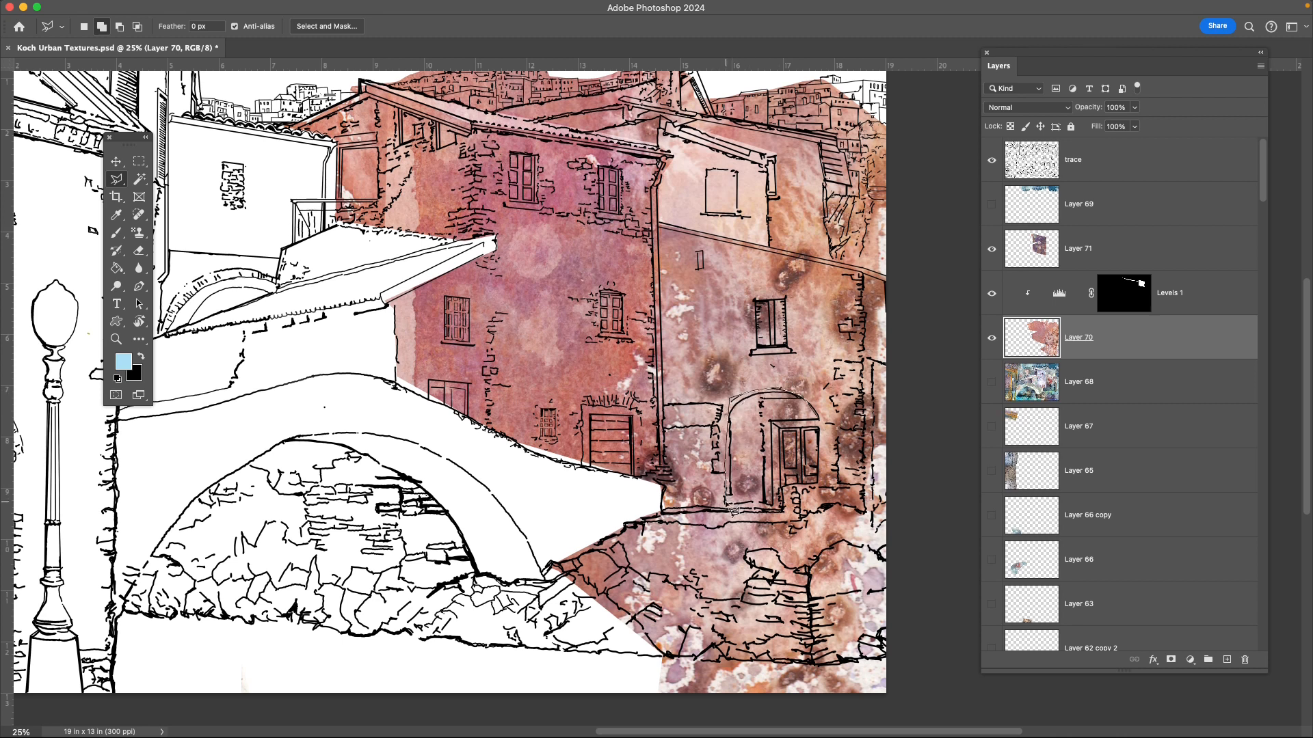
click(774, 505)
click(784, 488)
click(820, 481)
click(825, 424)
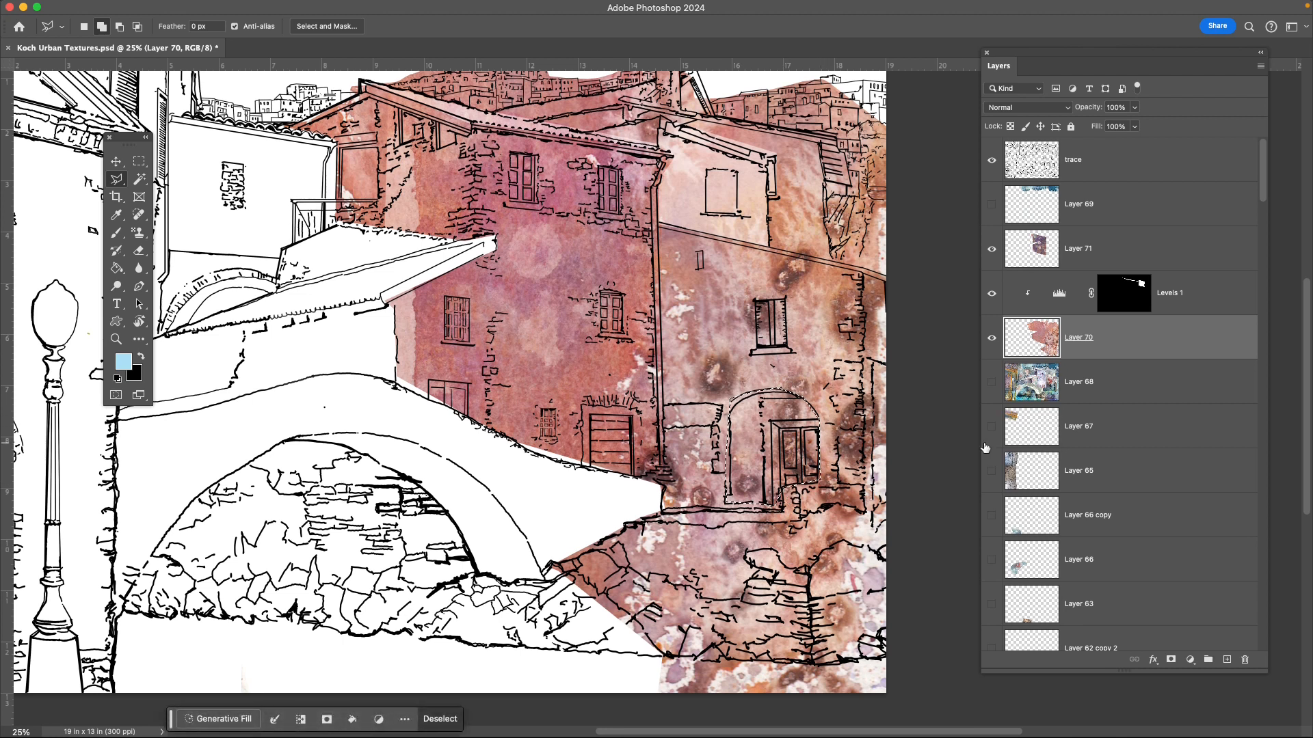
Hide and reshow the Levels 1 adjustment layer to compare its effect on the upper wall and roof edge.
click(992, 294)
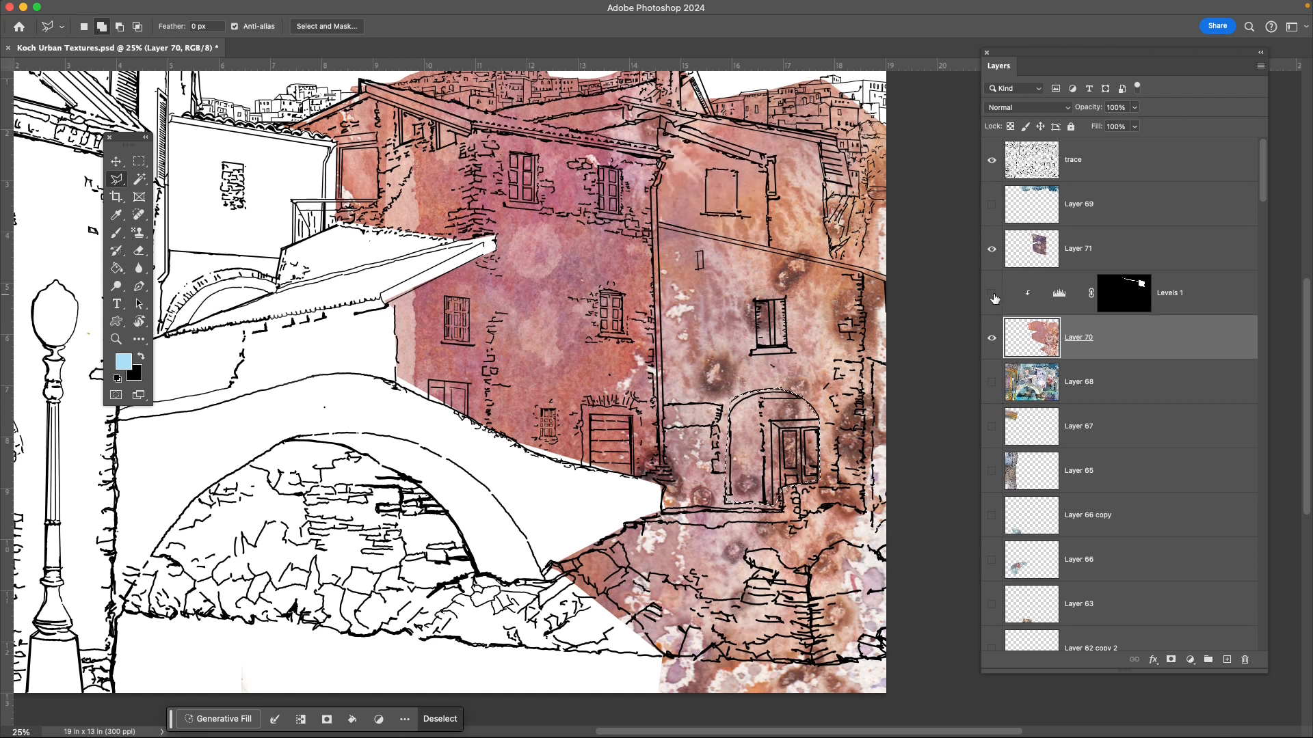
click(991, 294)
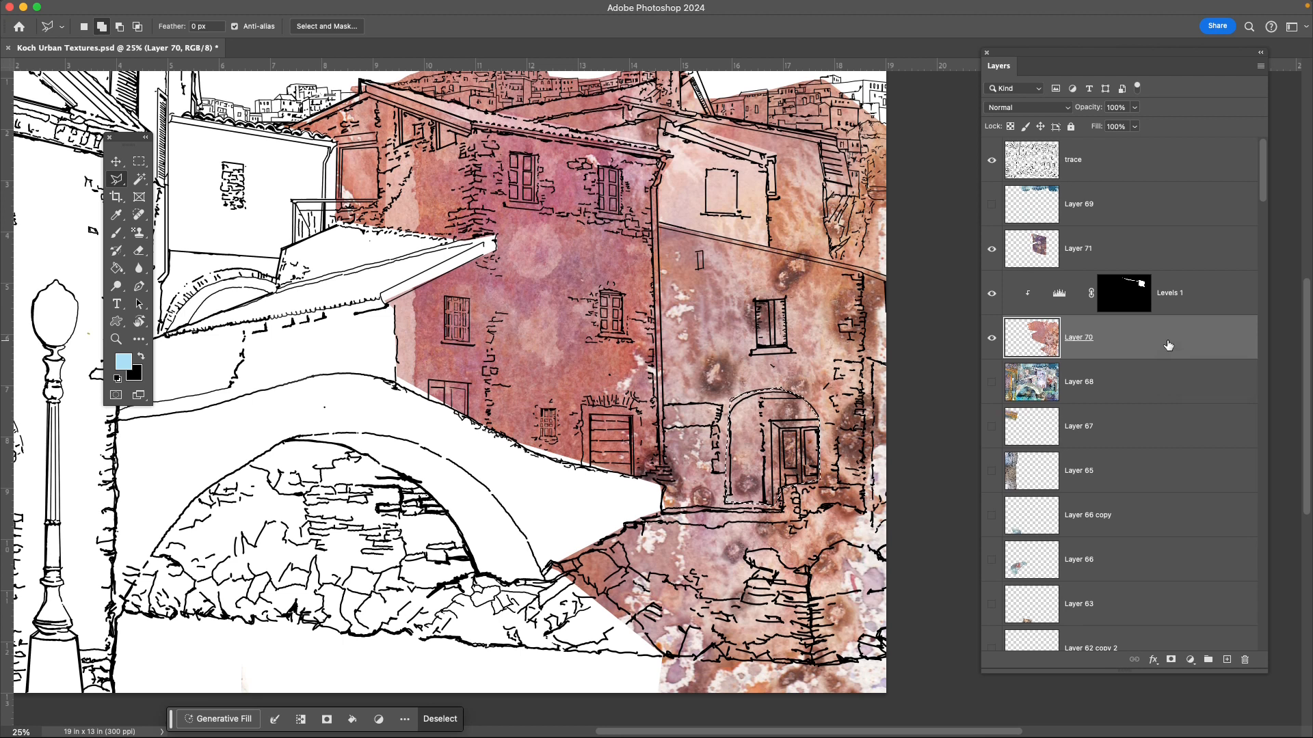
Darken the selected arched doorway directly on Layer 70 with Levels, setting the black input level to 95, and deselect.
key(super+l)
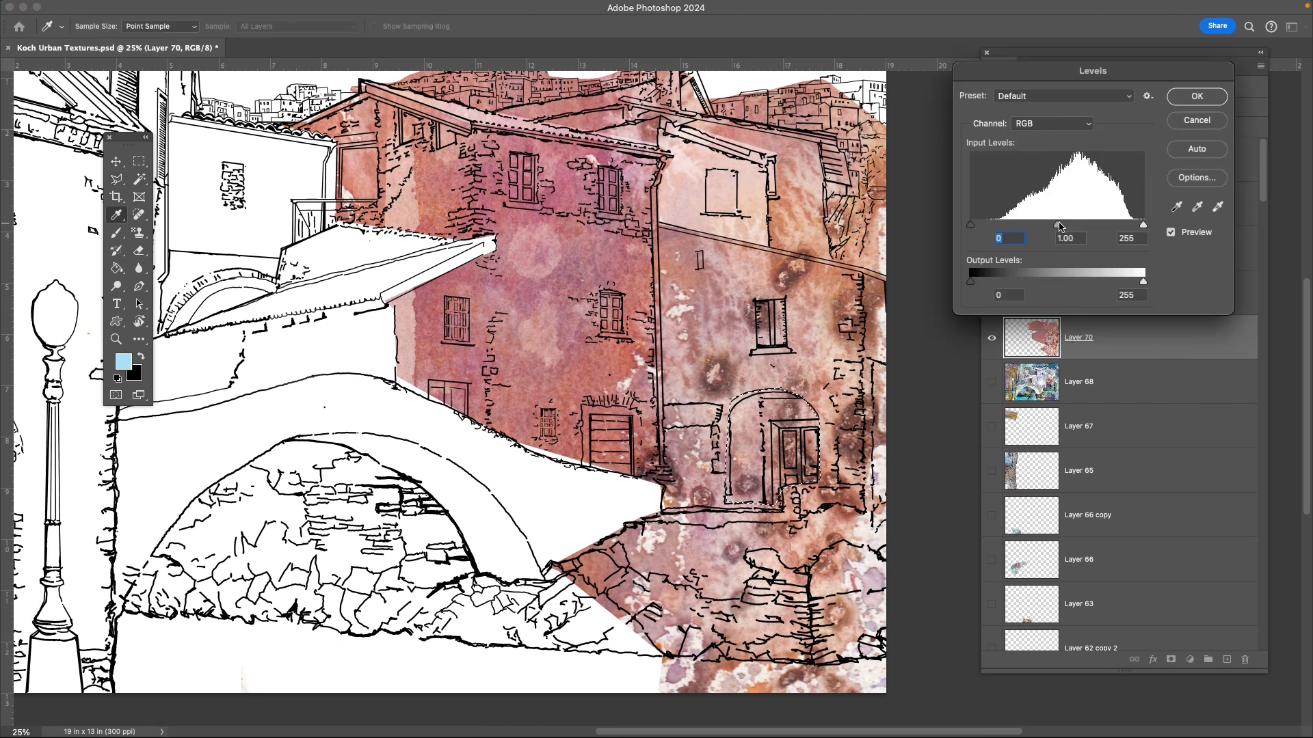
drag(976, 235, 1035, 234)
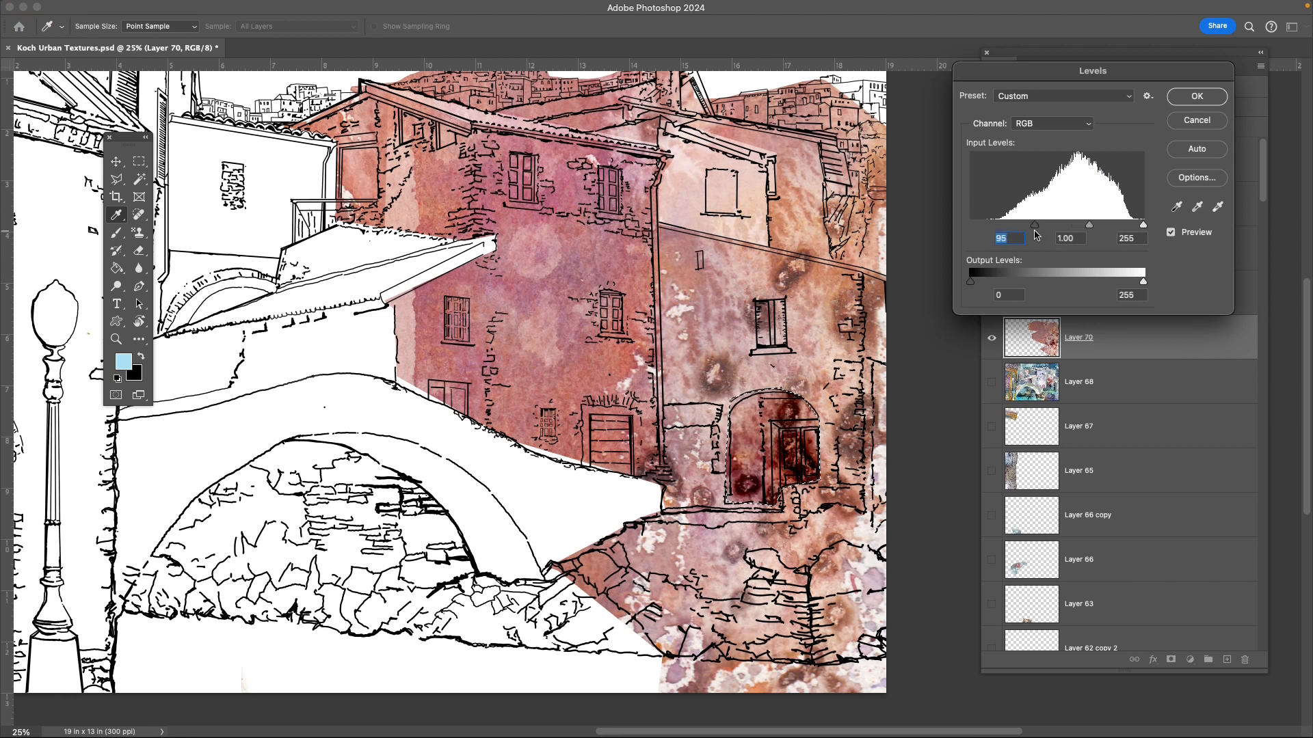
click(1207, 102)
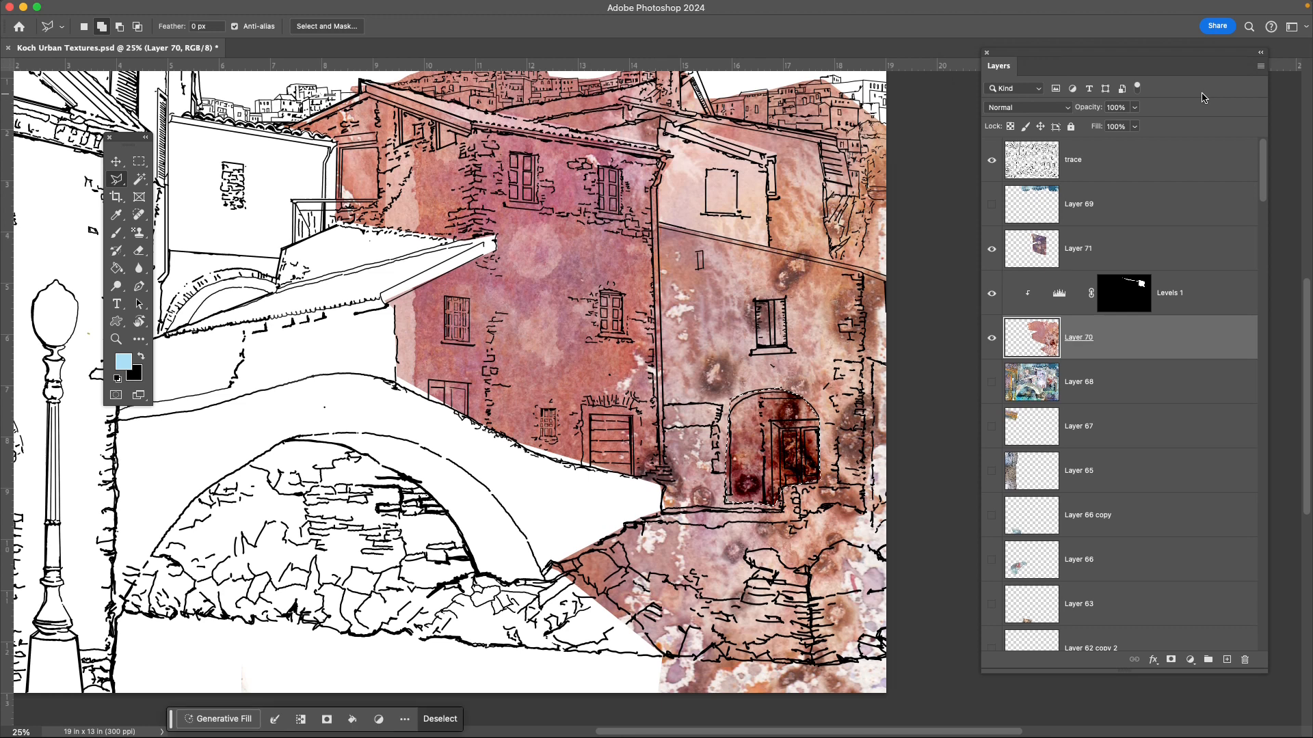
key(super+d)
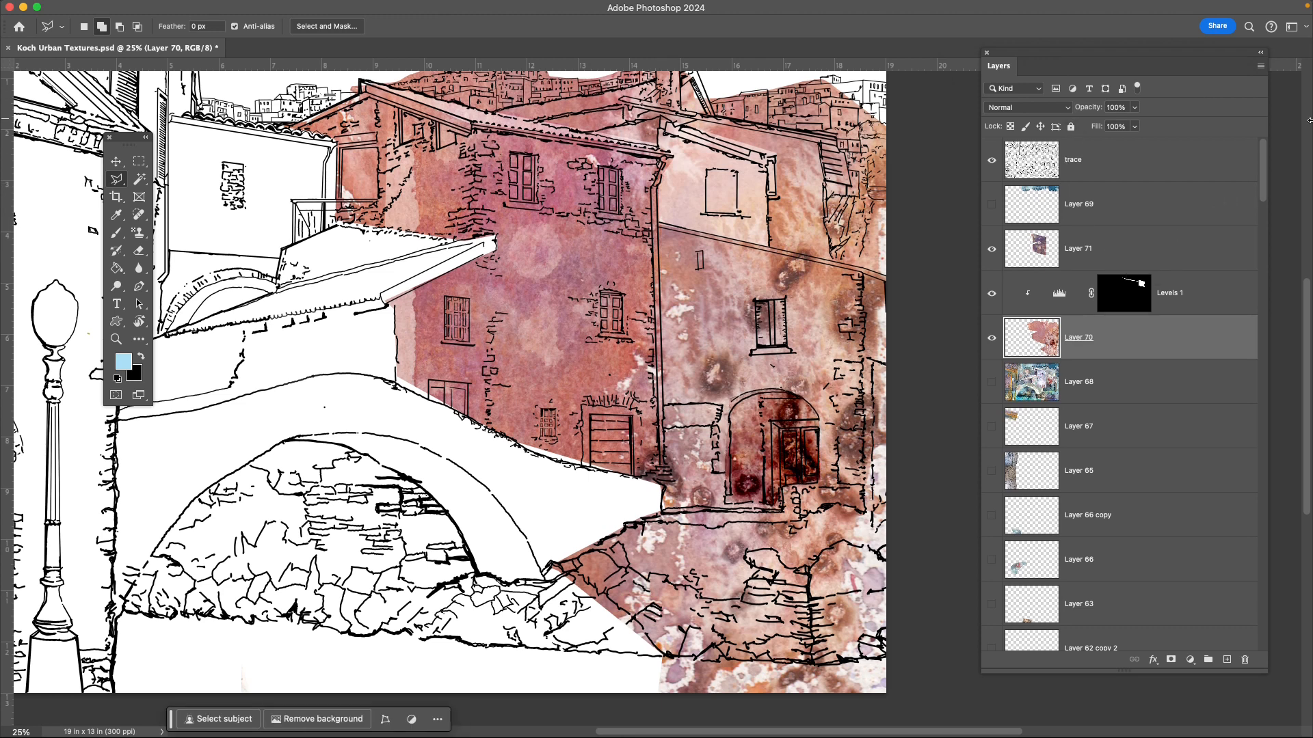
Hide and reshow Layer 70 to review the red texture's effect on the drawing.
key(super+minus)
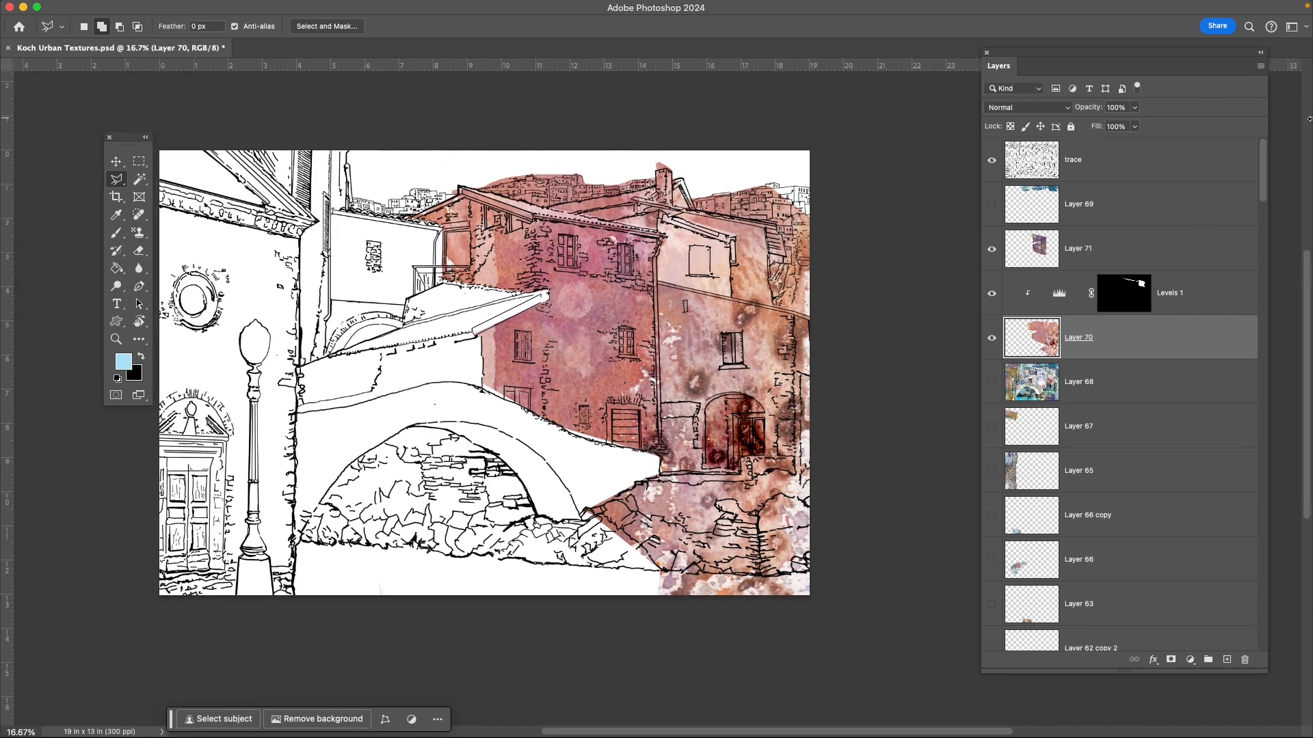
key(super+plus)
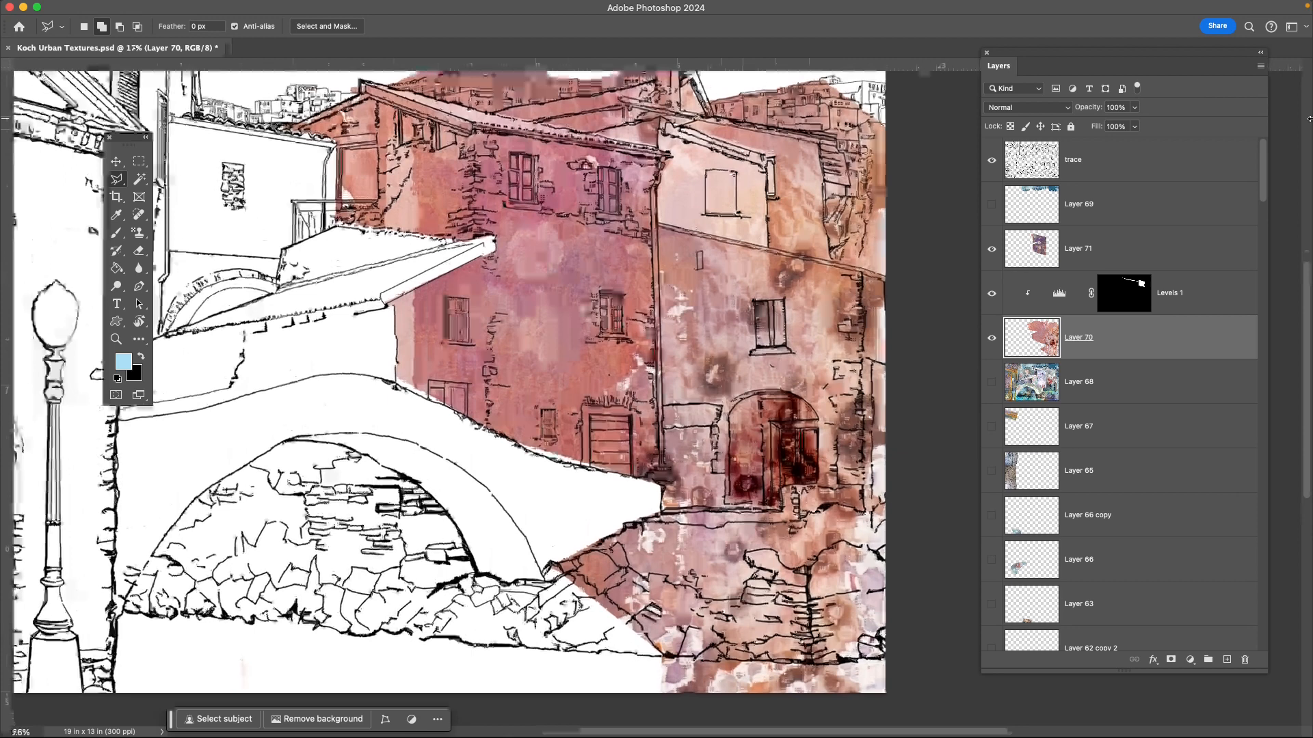
drag(683, 476, 643, 491)
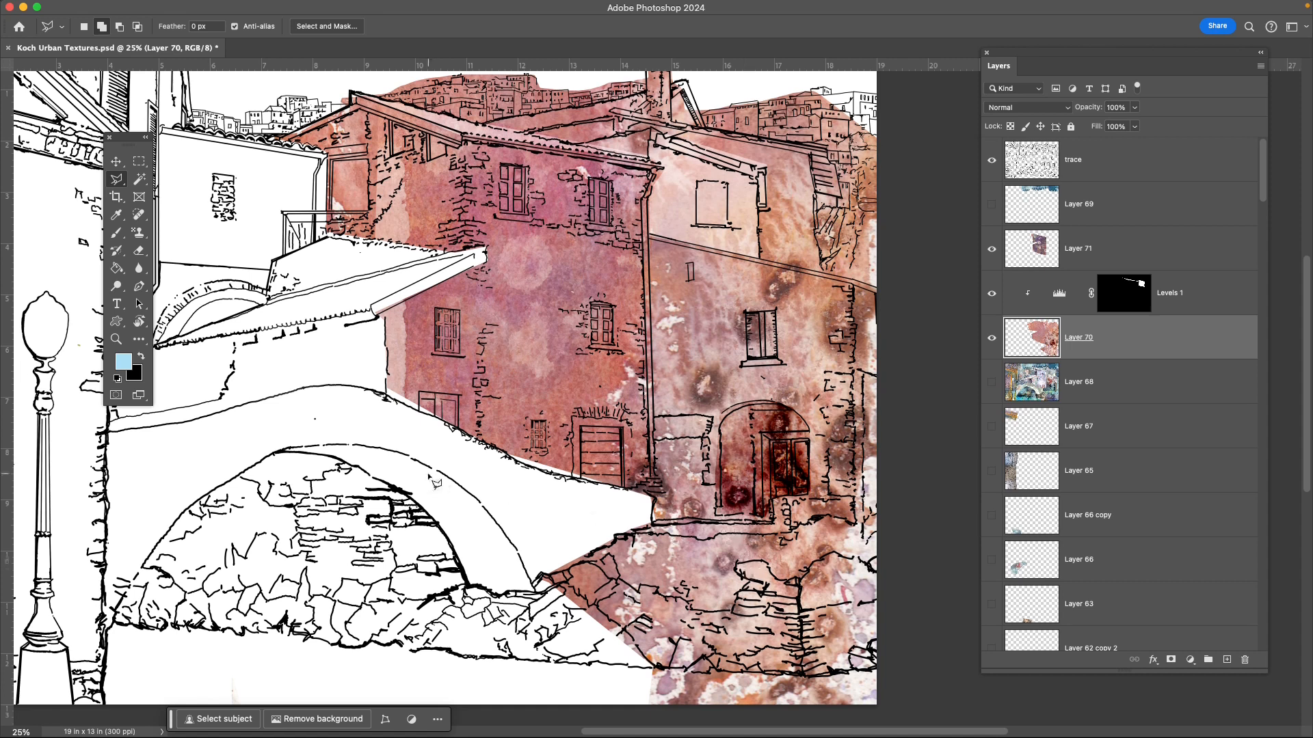
mouse_move(441, 528)
mouse_down()
mouse_move(483, 518)
mouse_move(527, 579)
mouse_move(708, 583)
mouse_move(651, 571)
mouse_up()
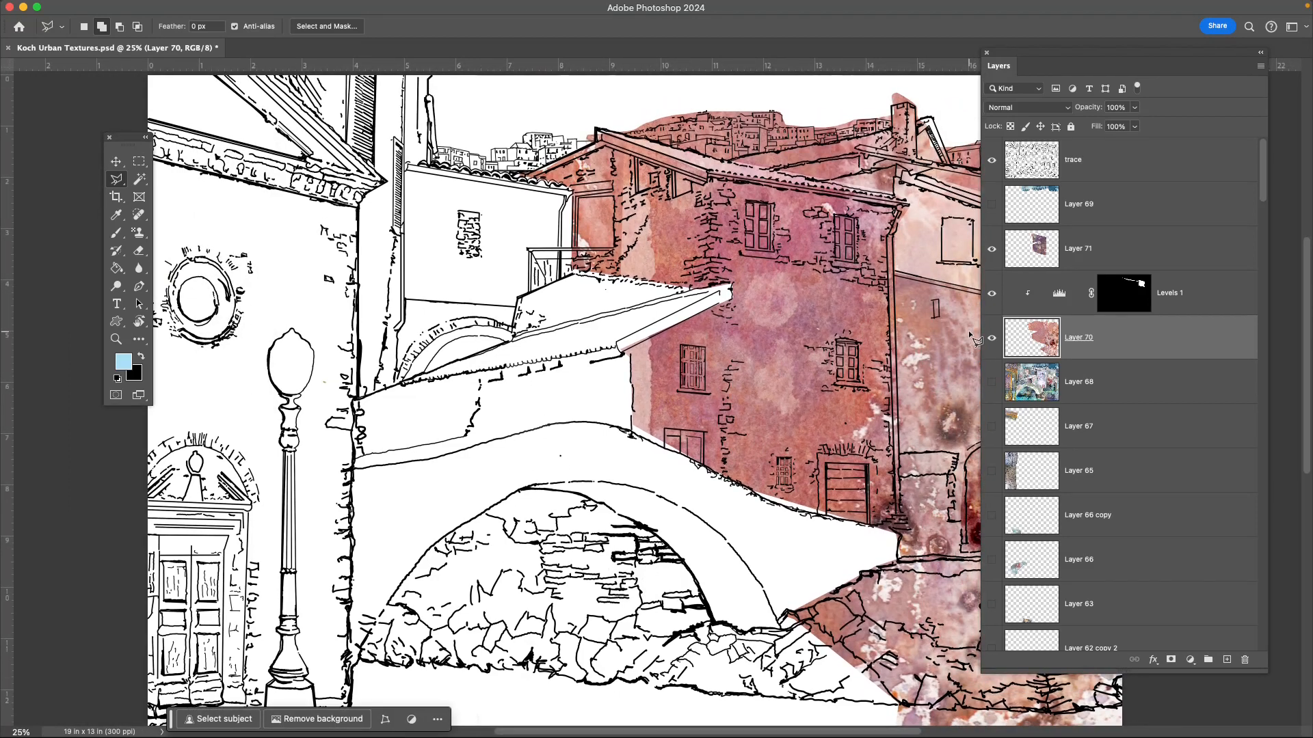
click(991, 338)
click(991, 338)
Try adding the texture from IMG_20240311_0006 (1).jpg above Layer 70, and delete the clipped texture layer.
key(super+o)
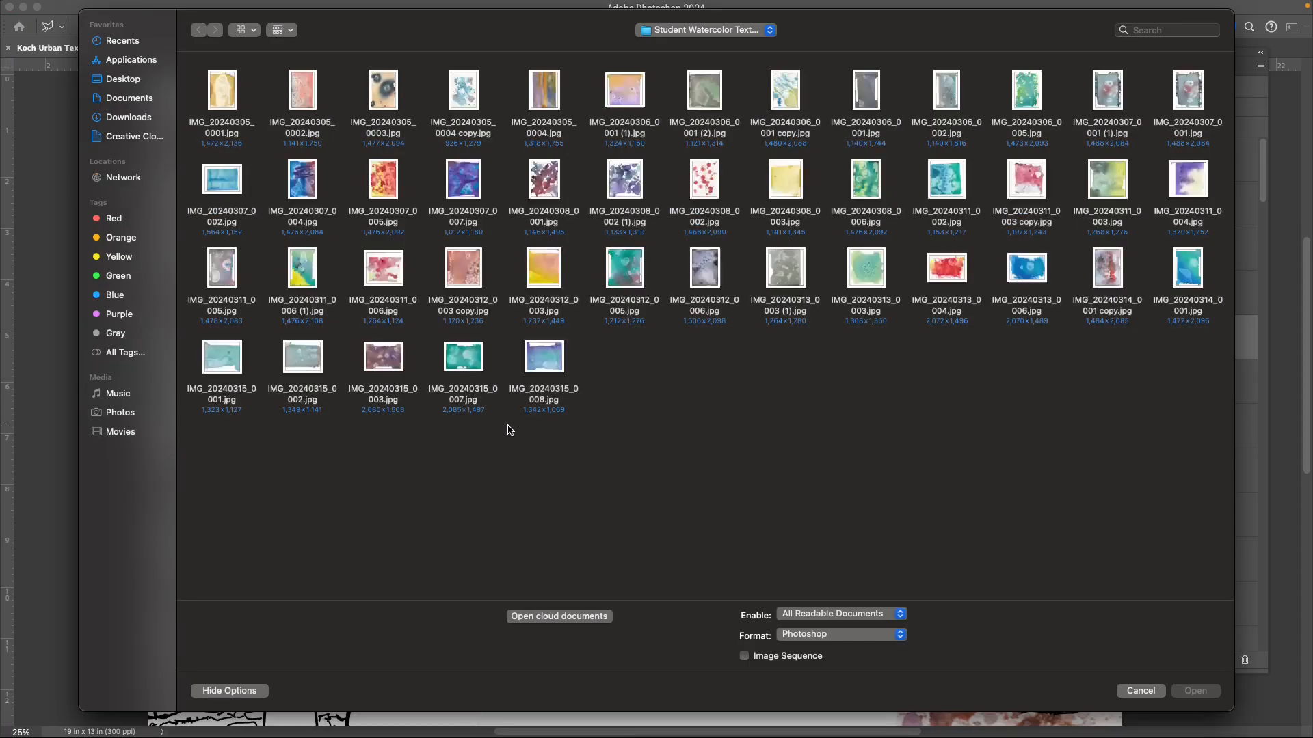
double_click(301, 259)
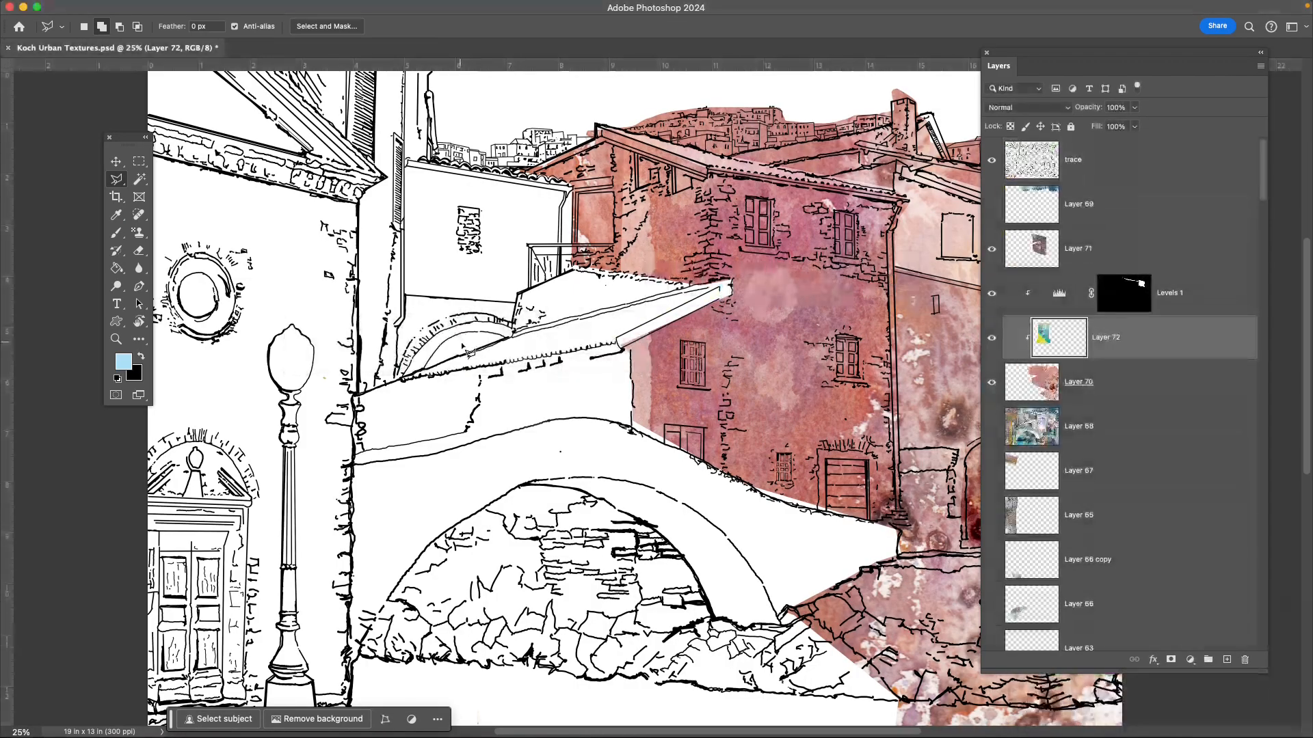
key(v)
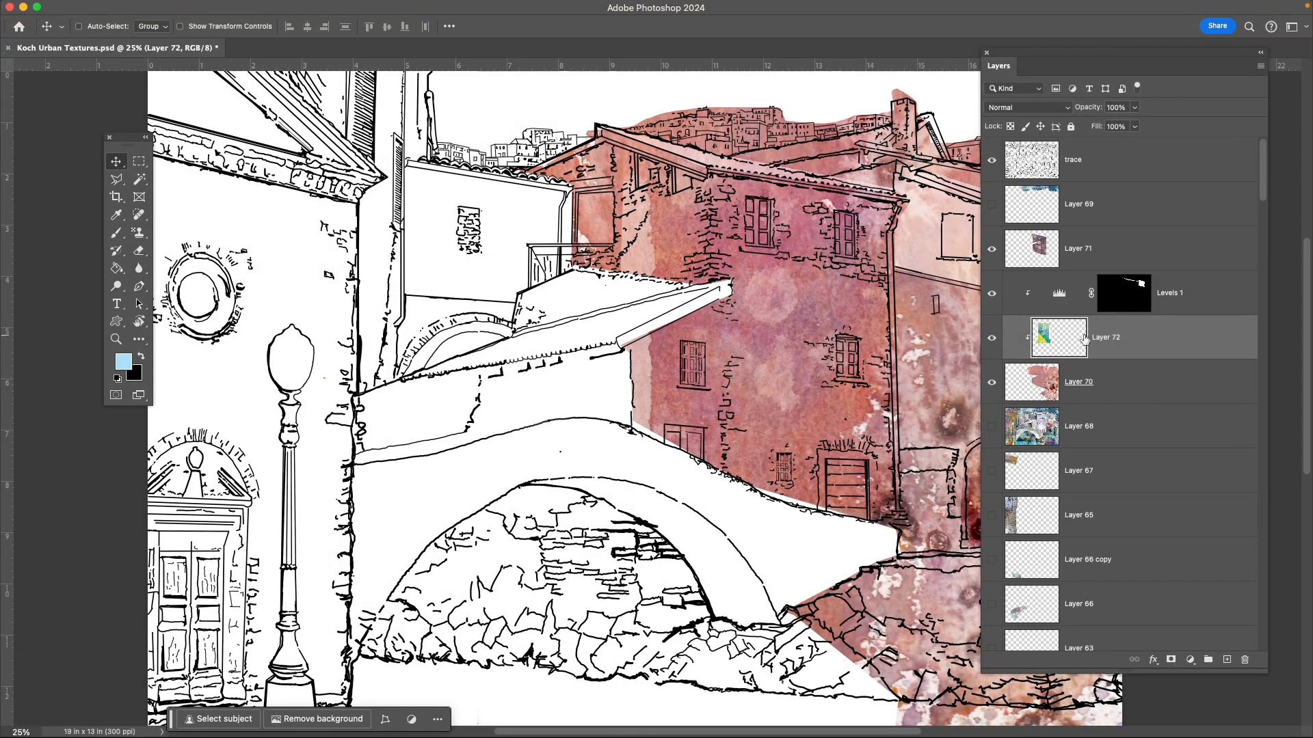
key(BackSpace)
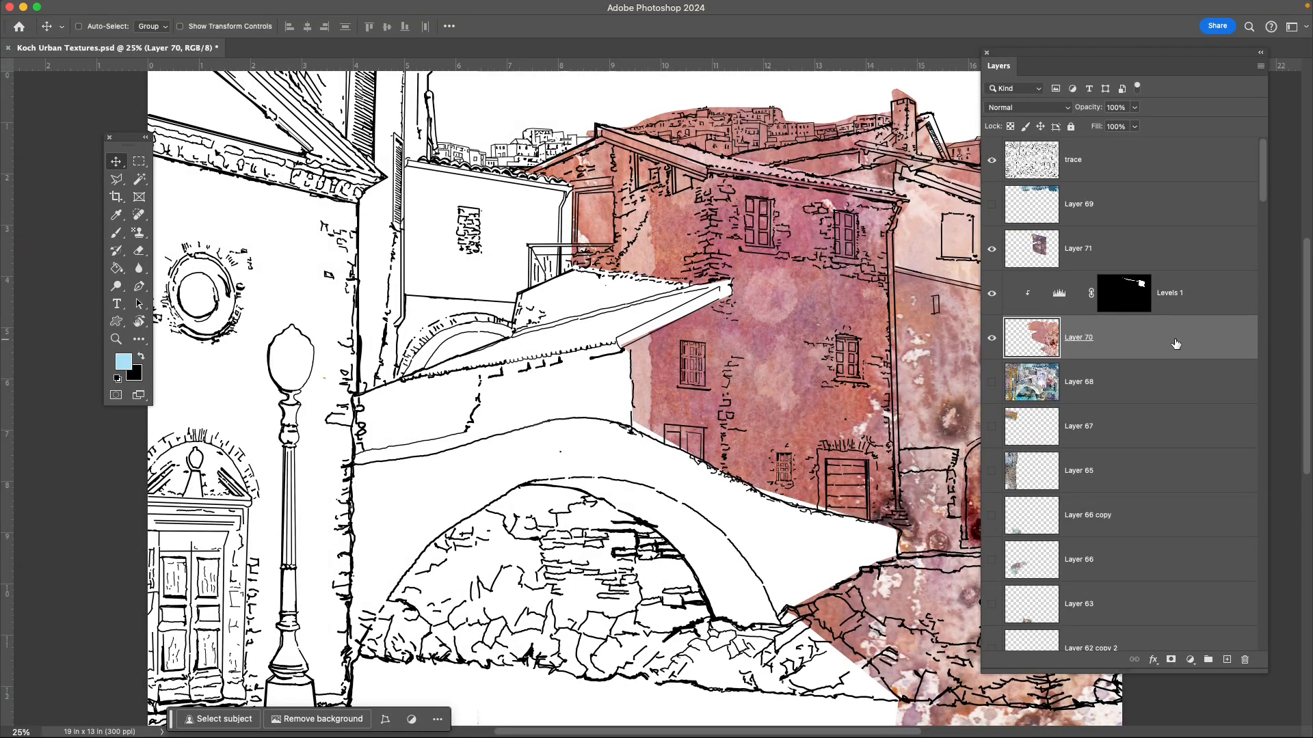
Open IMG_20240311_0006 (1).jpg and bring its green, blue and yellow texture into the town drawing above Layer 71.
click(1157, 253)
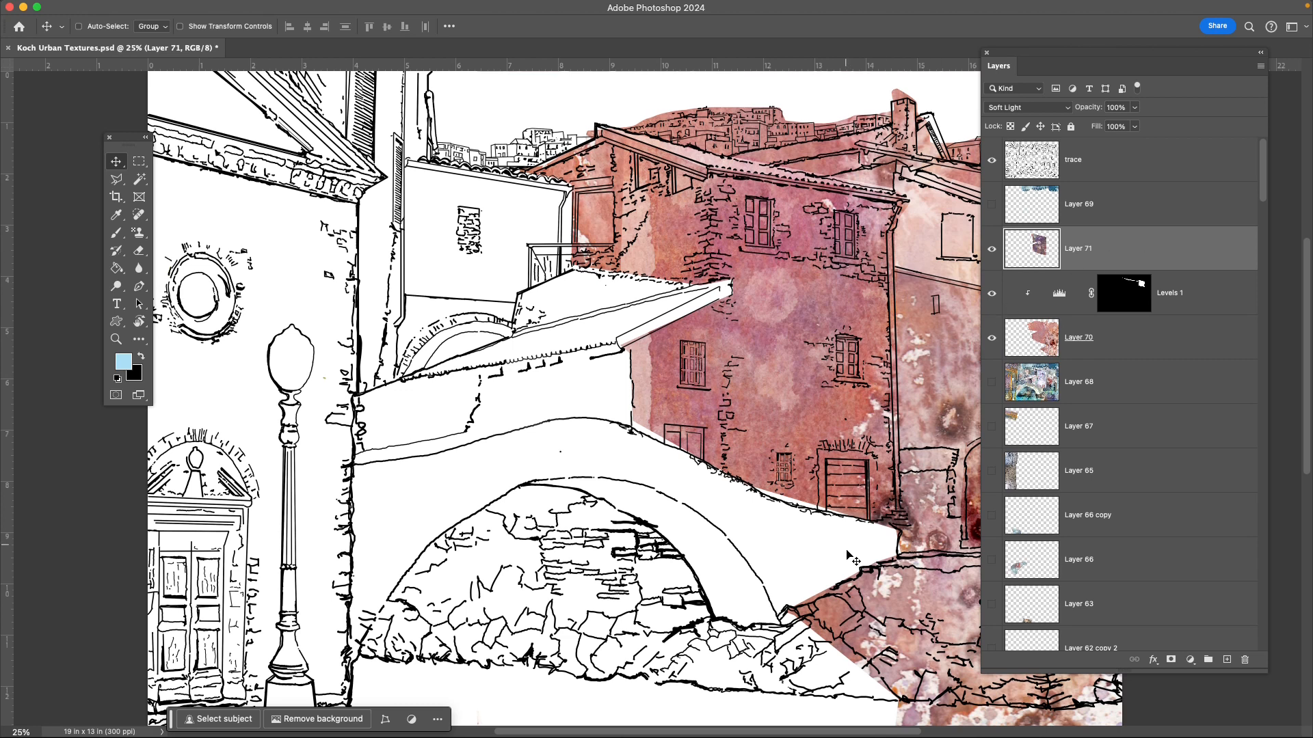
key(super+o)
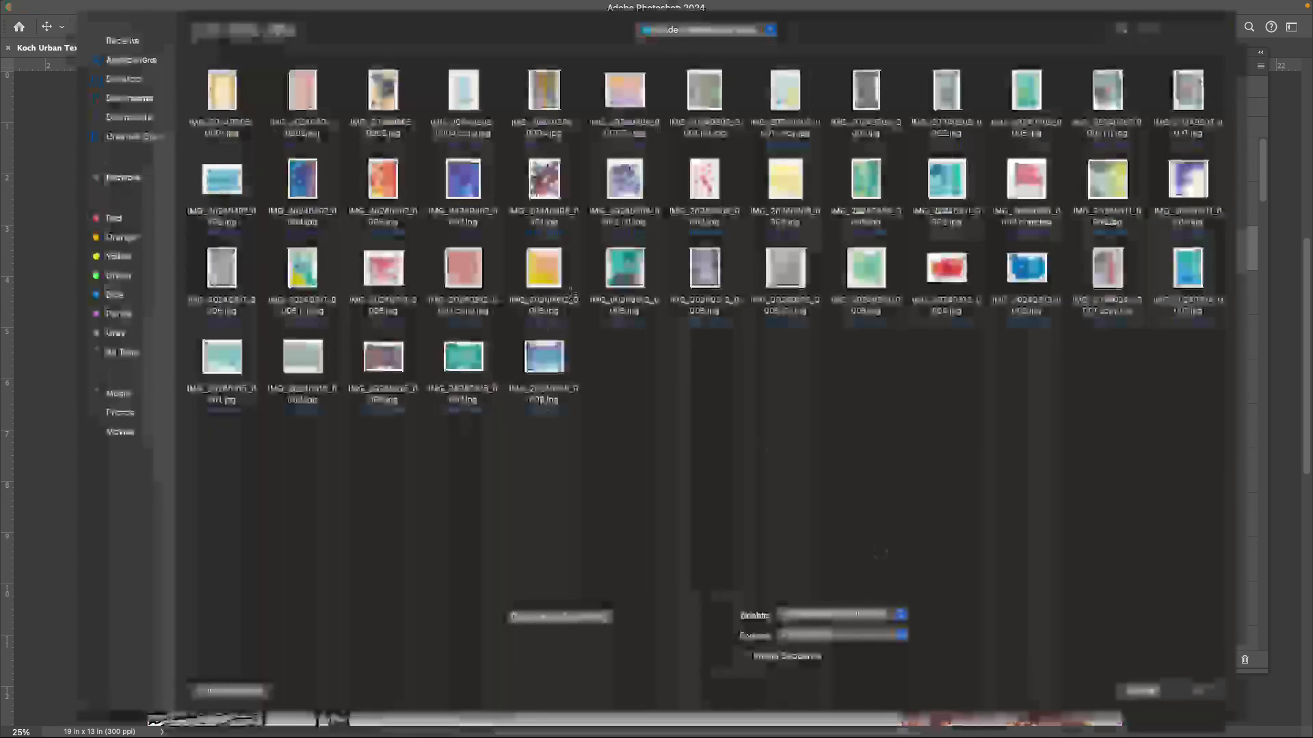
double_click(305, 276)
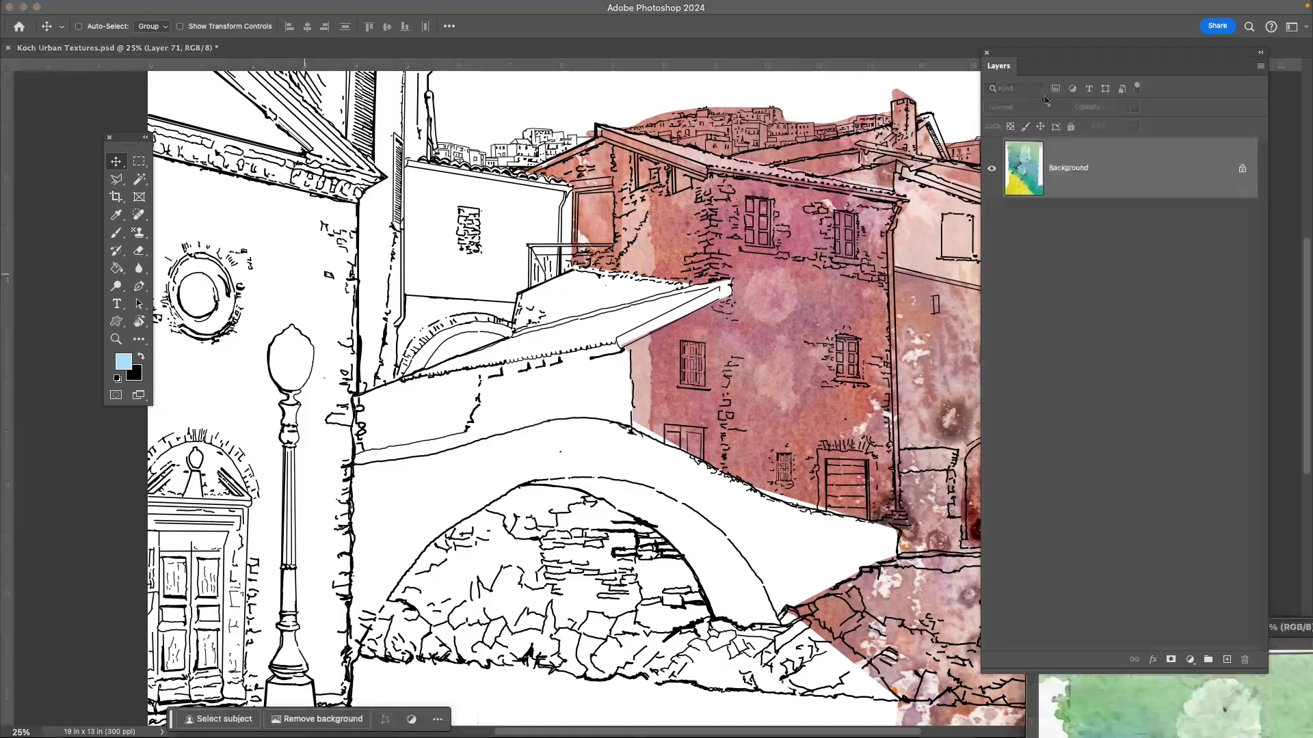
drag(1290, 628, 1036, 432)
drag(1064, 150, 464, 293)
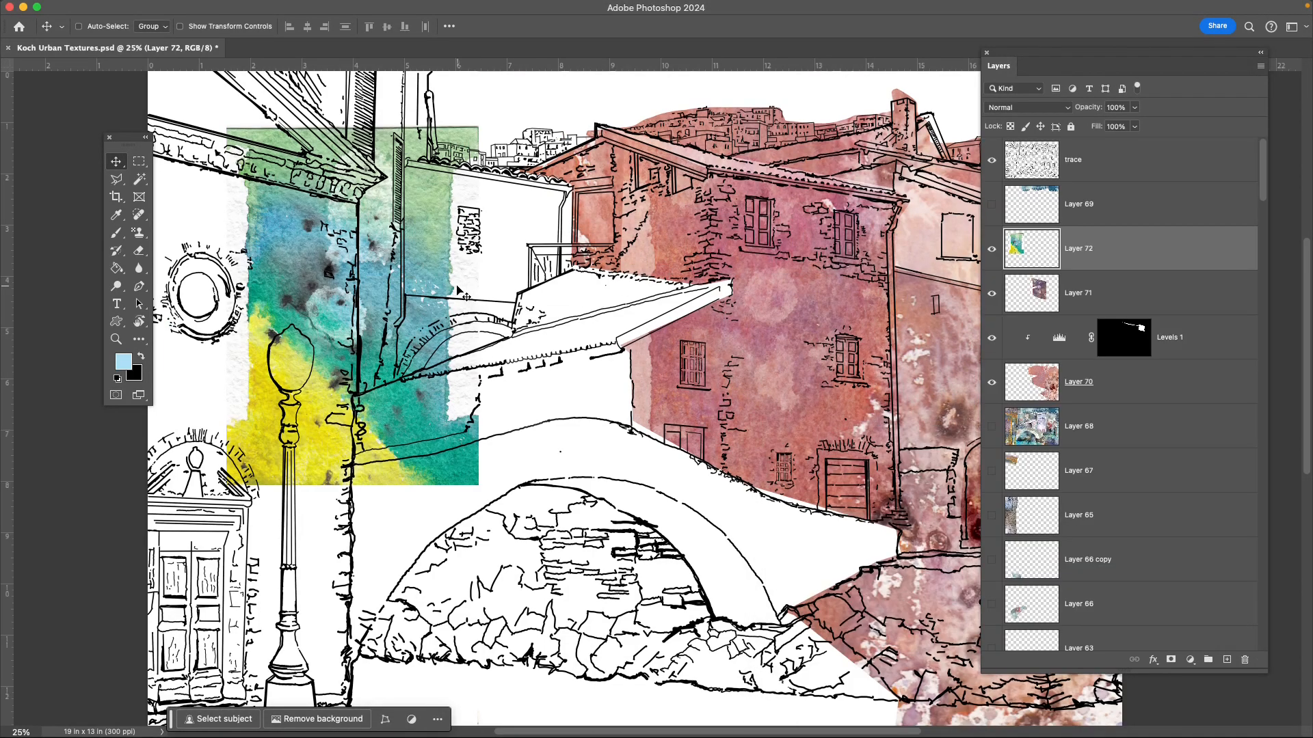
Try the multicolored texture over the left-hand church facade and the bridge arch.
drag(298, 340, 436, 409)
key(super+minus)
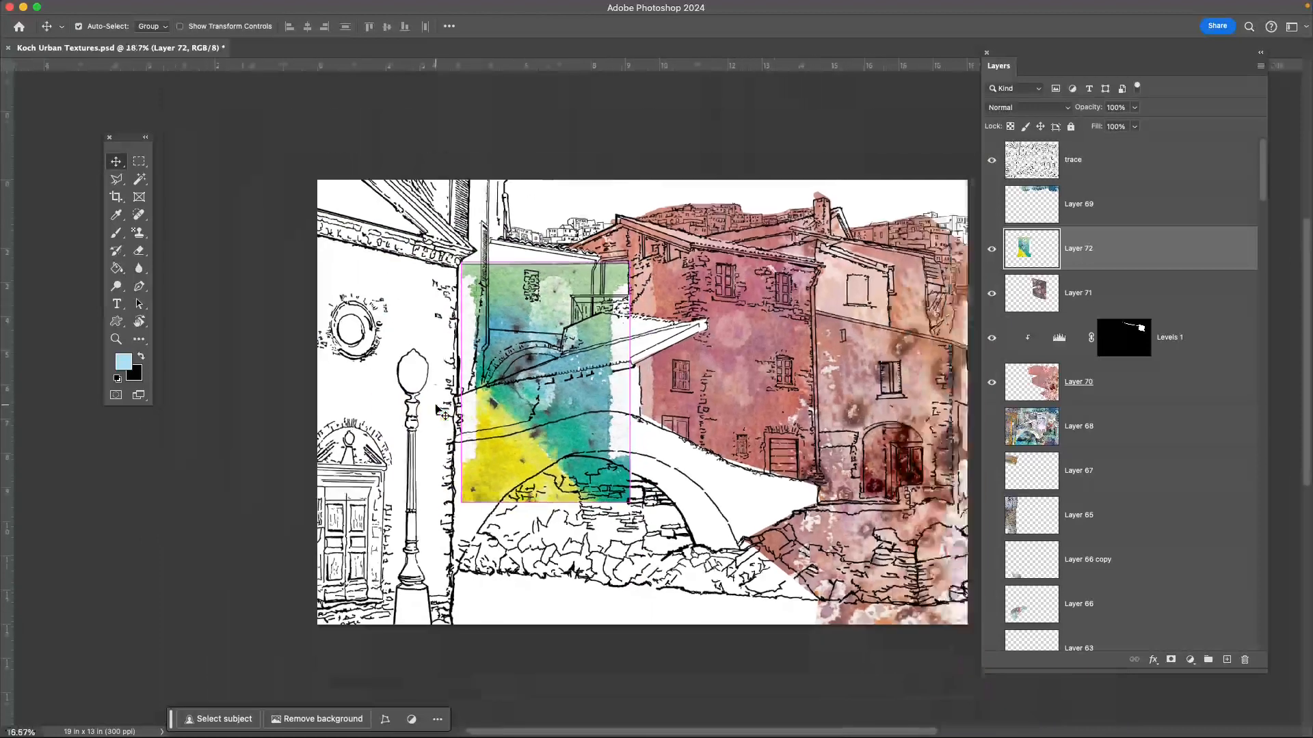
drag(509, 398, 352, 422)
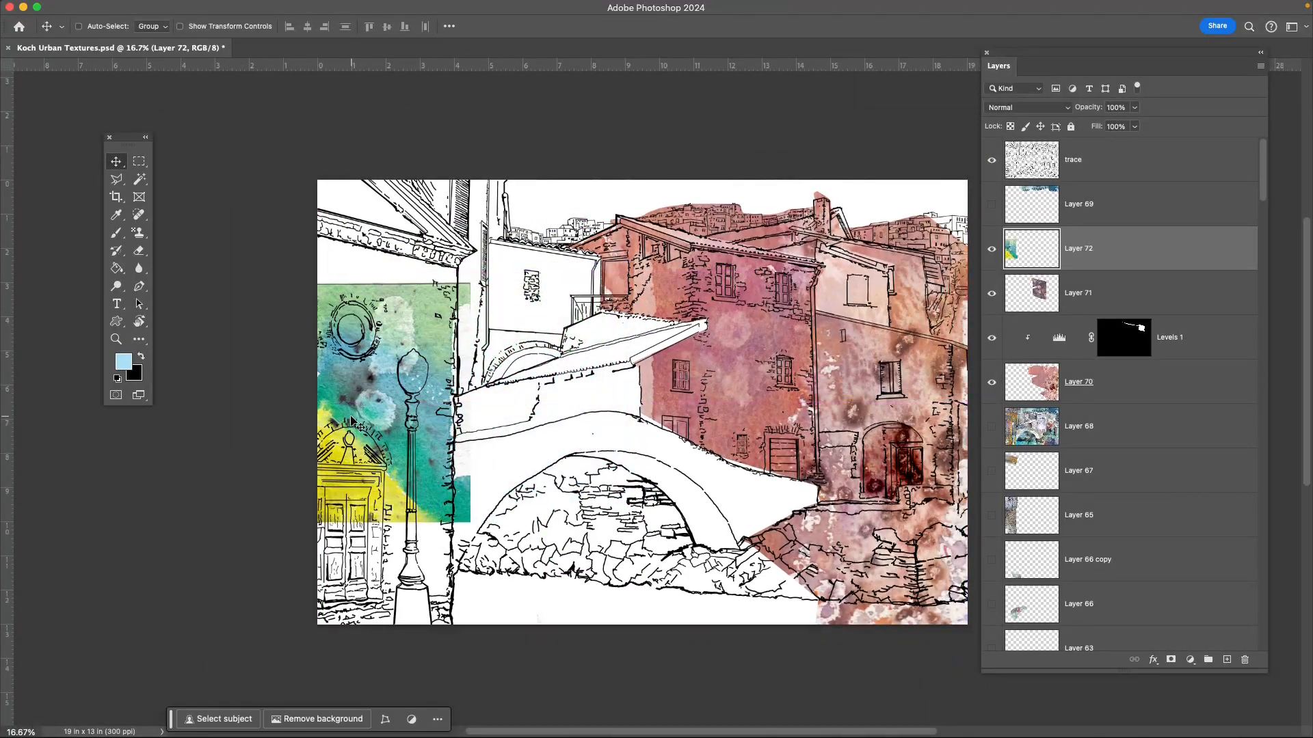
mouse_move(603, 736)
drag(426, 413, 408, 436)
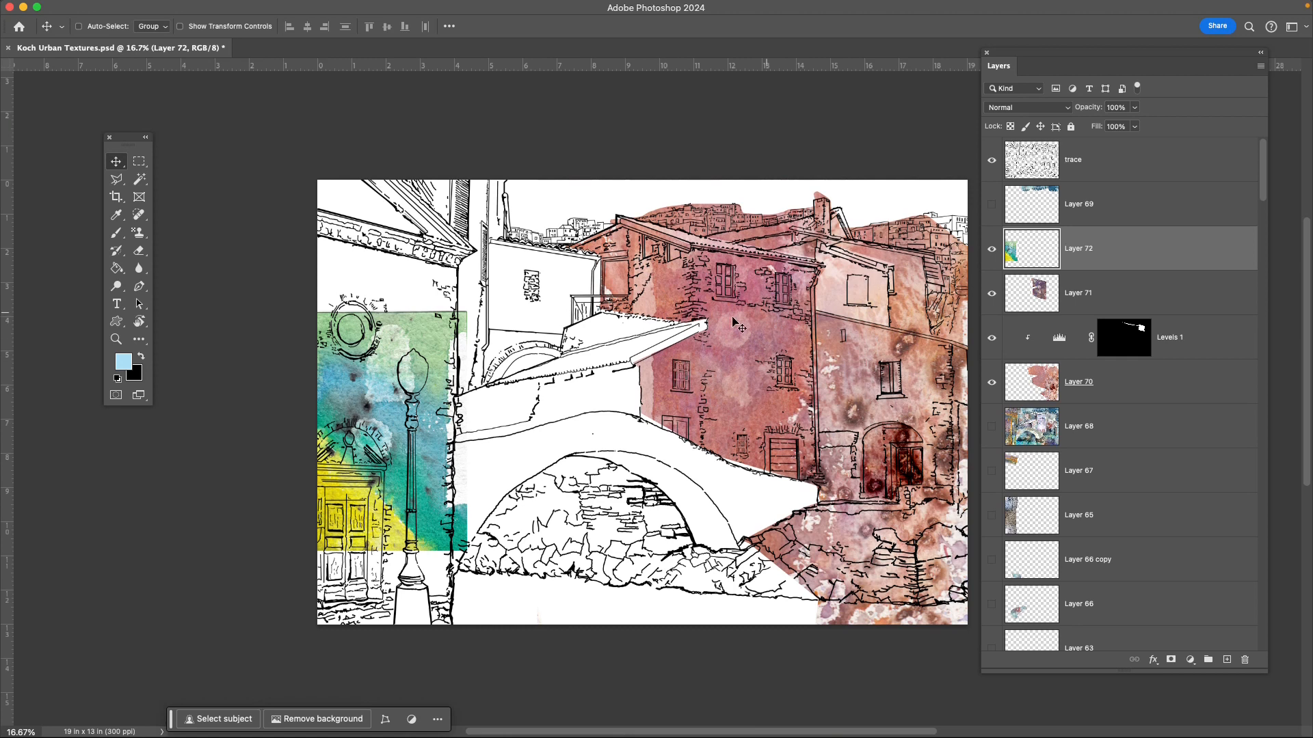
drag(385, 482, 491, 467)
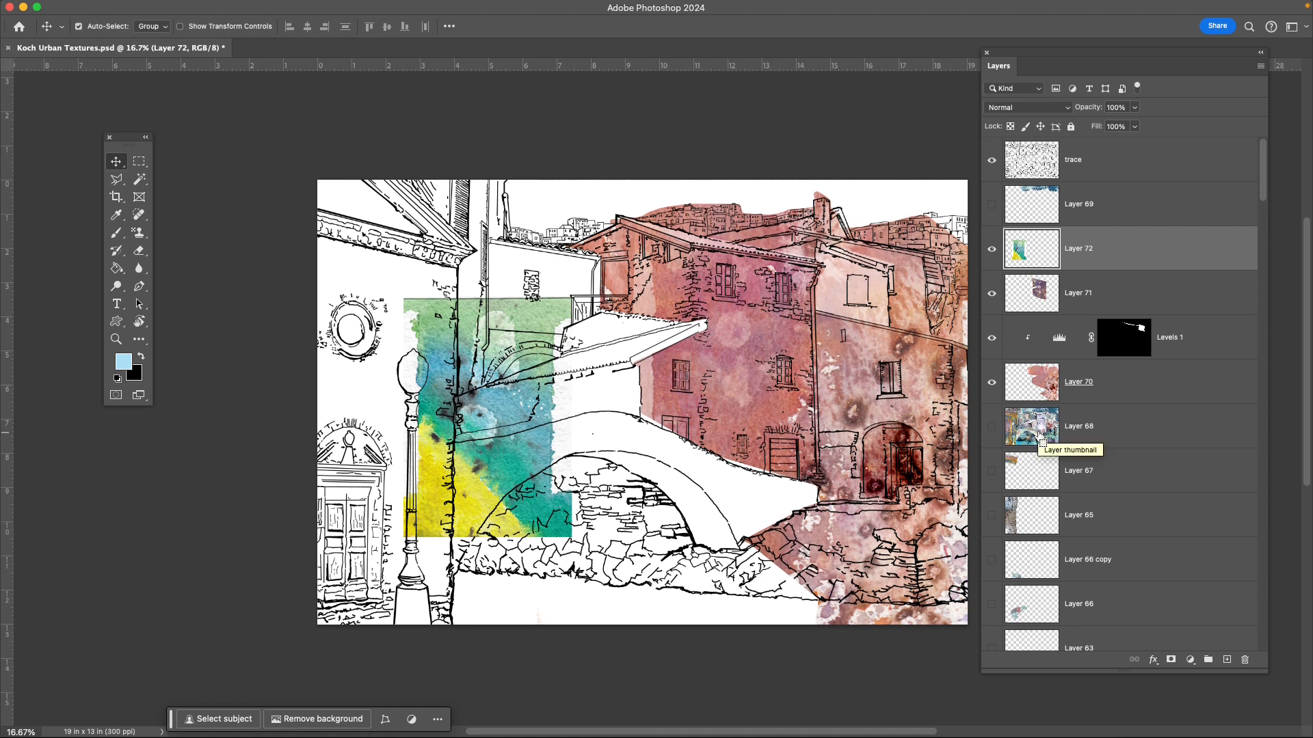
Try Hue/Saturation hue shifts of +18 and -40 on the multicolored texture, cancel them and delete the texture layer.
key(super+u)
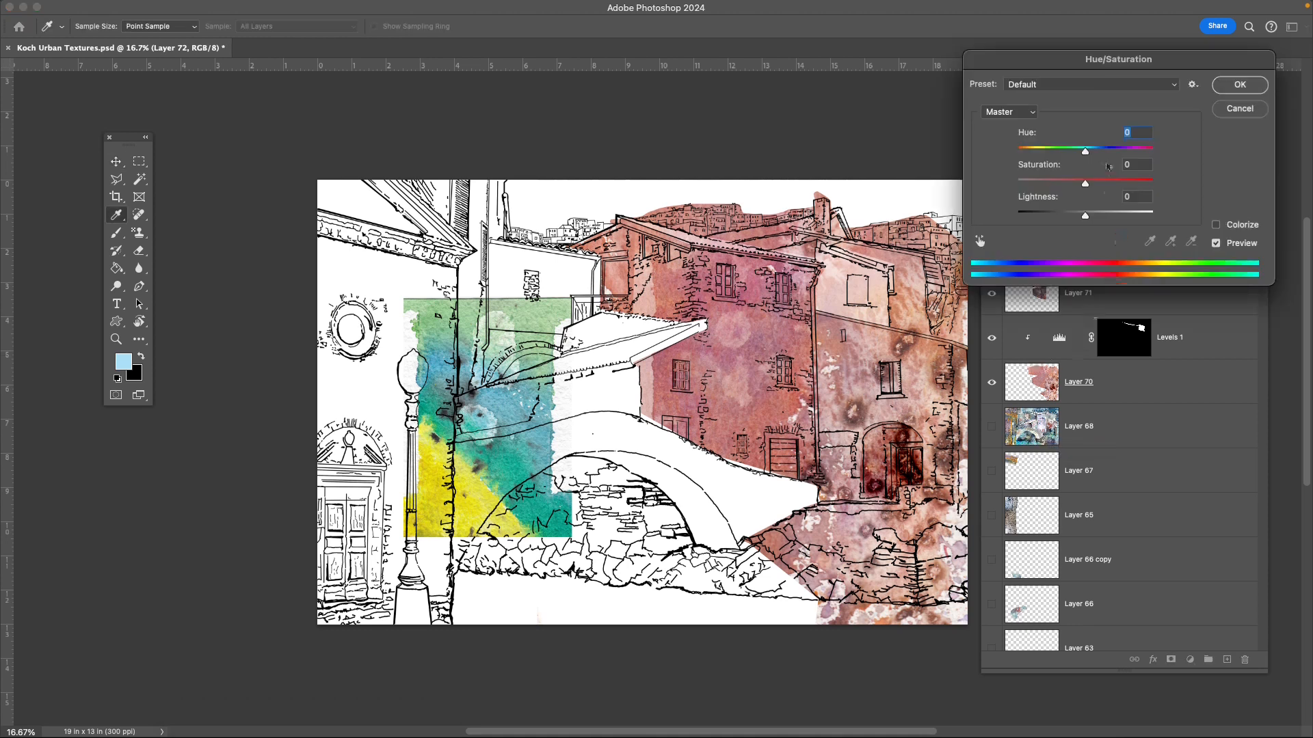
mouse_move(1086, 156)
mouse_down()
mouse_move(1155, 155)
mouse_move(1077, 165)
mouse_move(1098, 165)
mouse_up()
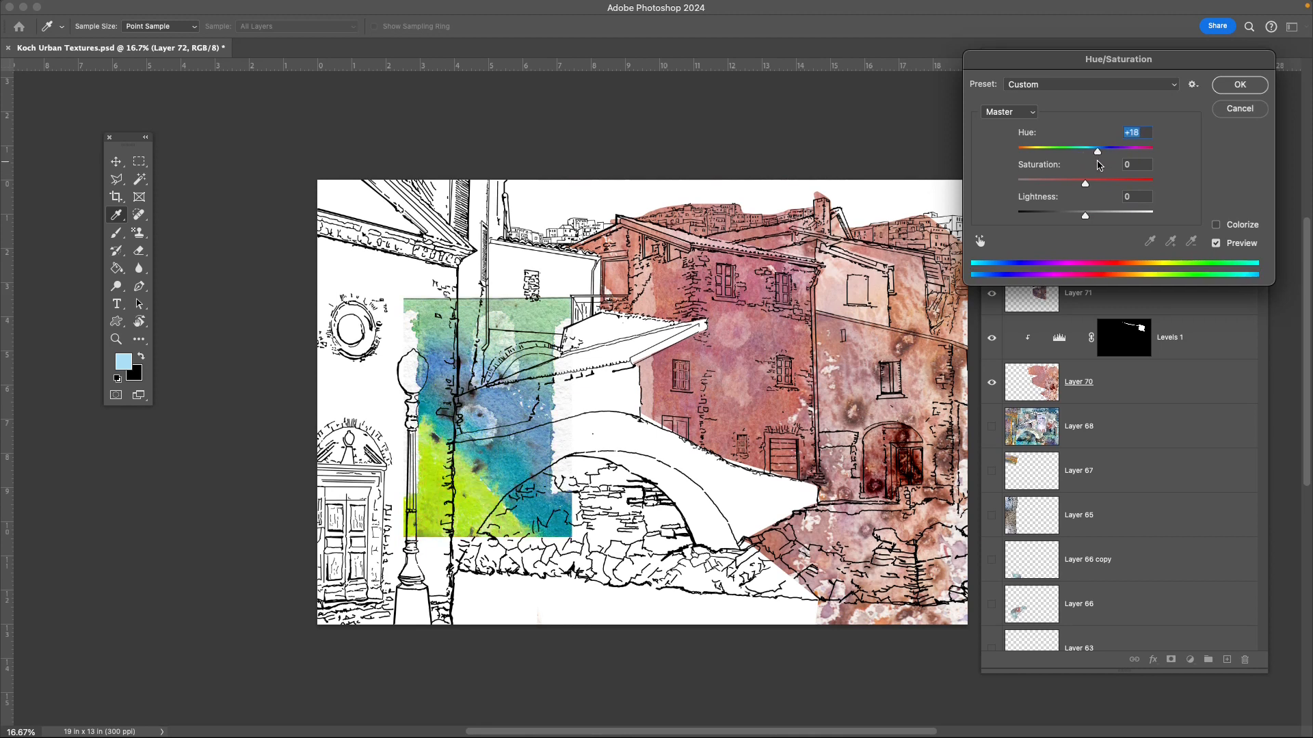
mouse_move(1098, 165)
mouse_down()
mouse_move(1019, 168)
mouse_move(1100, 160)
mouse_up()
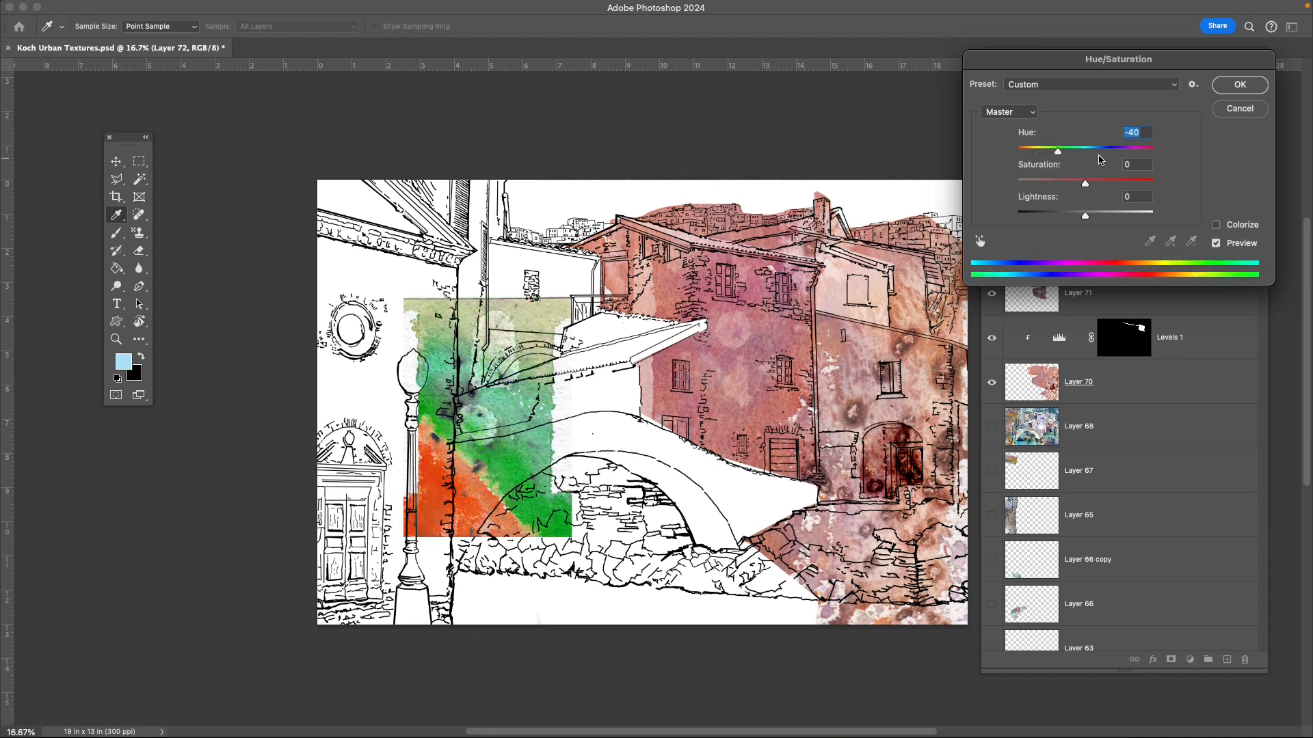
click(1242, 109)
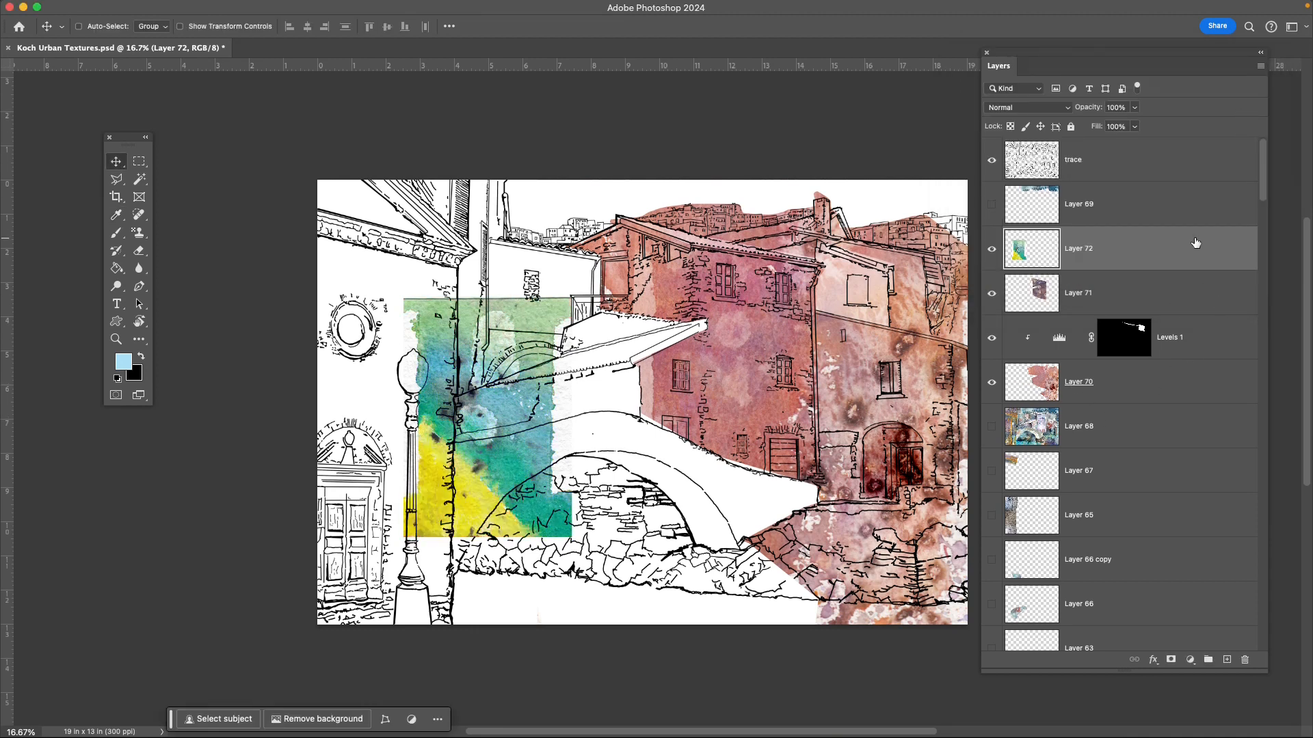
key(Delete)
Open IMG_20240308_0006.jpg to view its green texture, and close it again.
key(super+o)
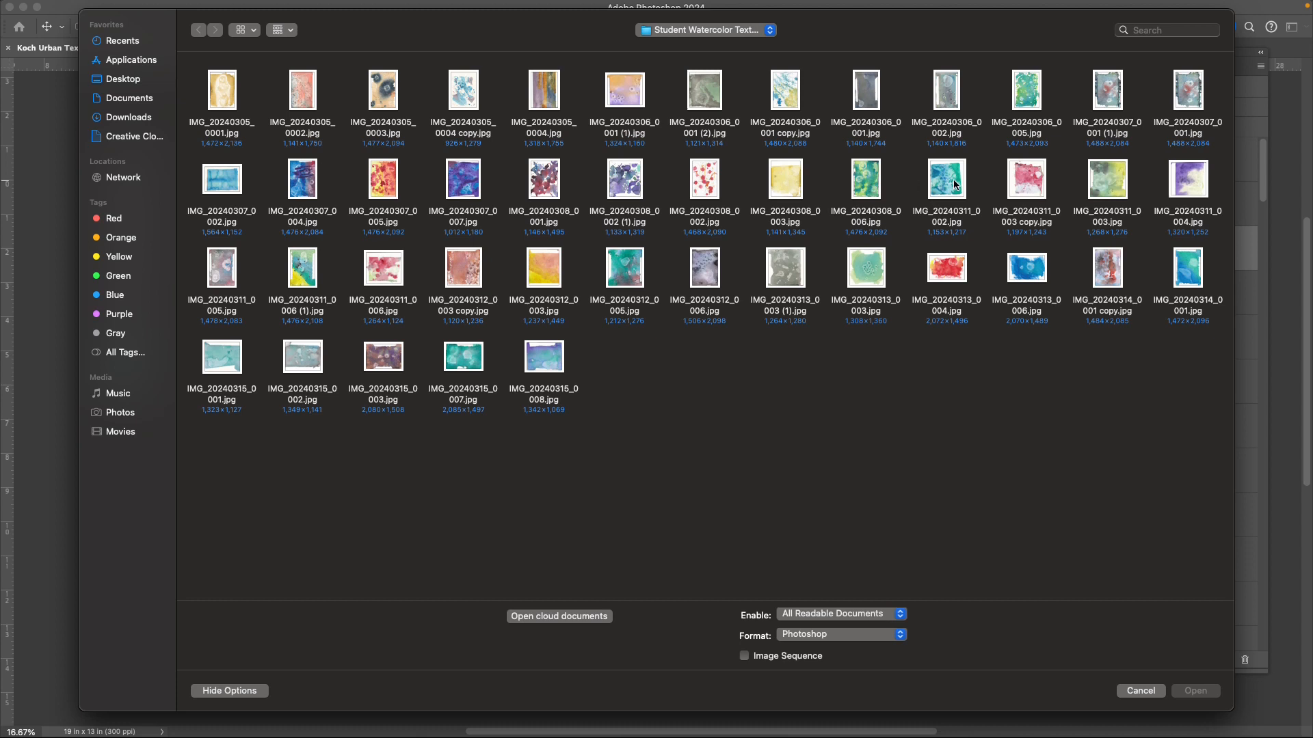
double_click(873, 188)
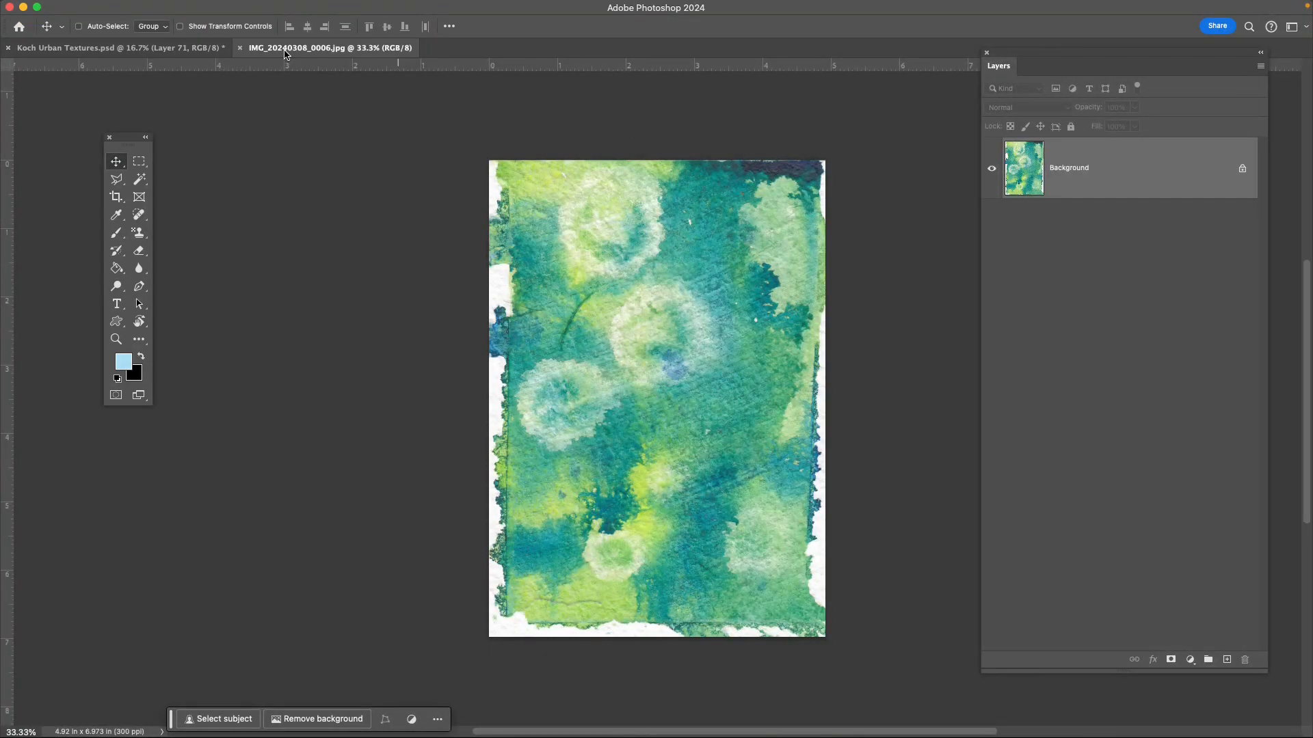
click(240, 48)
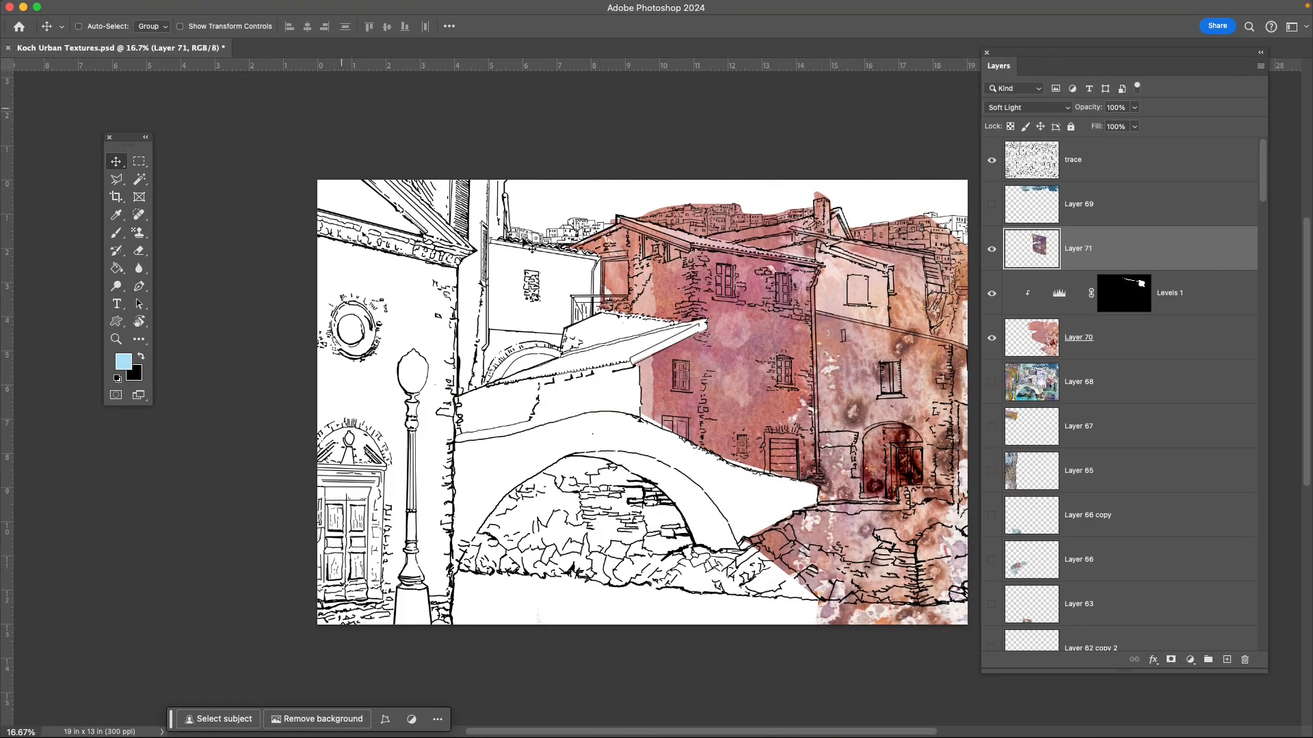
Open IMG_20240311_0002.jpg and bring its teal texture into the town drawing over the water and stones below the bridge.
key(super+o)
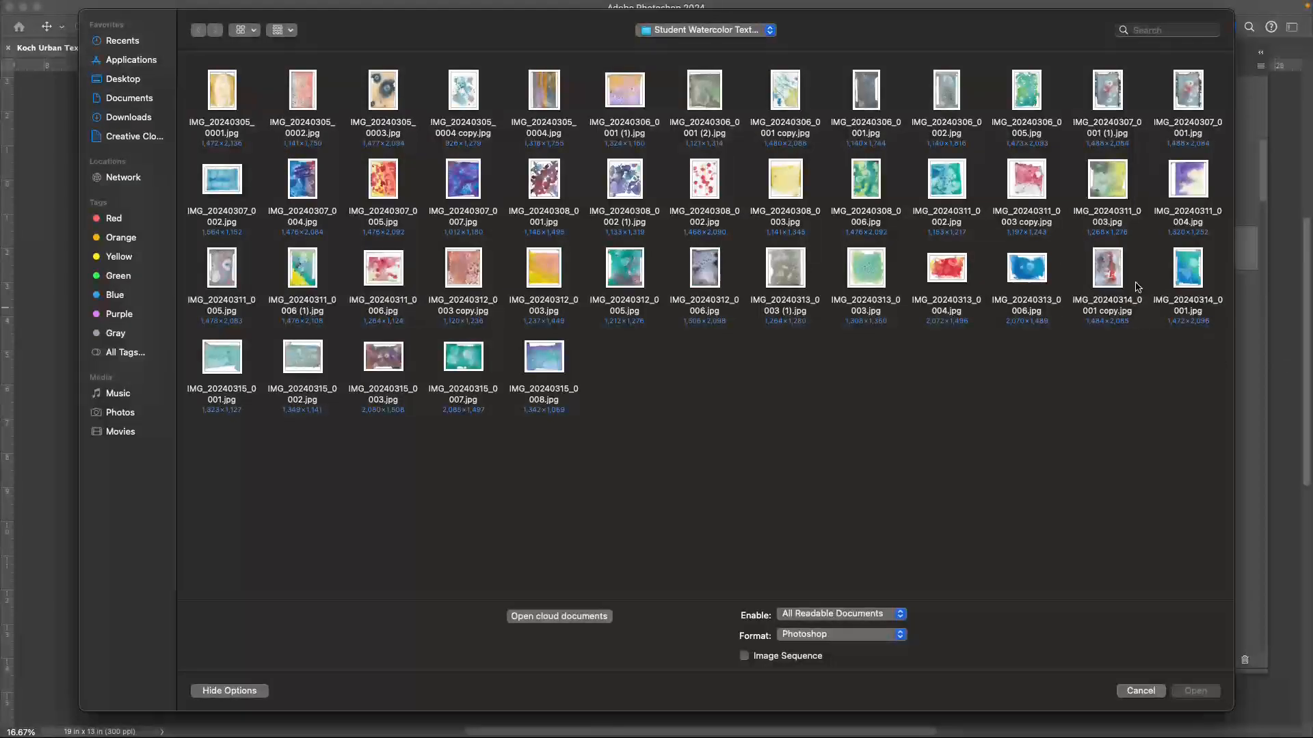
click(949, 186)
double_click(949, 186)
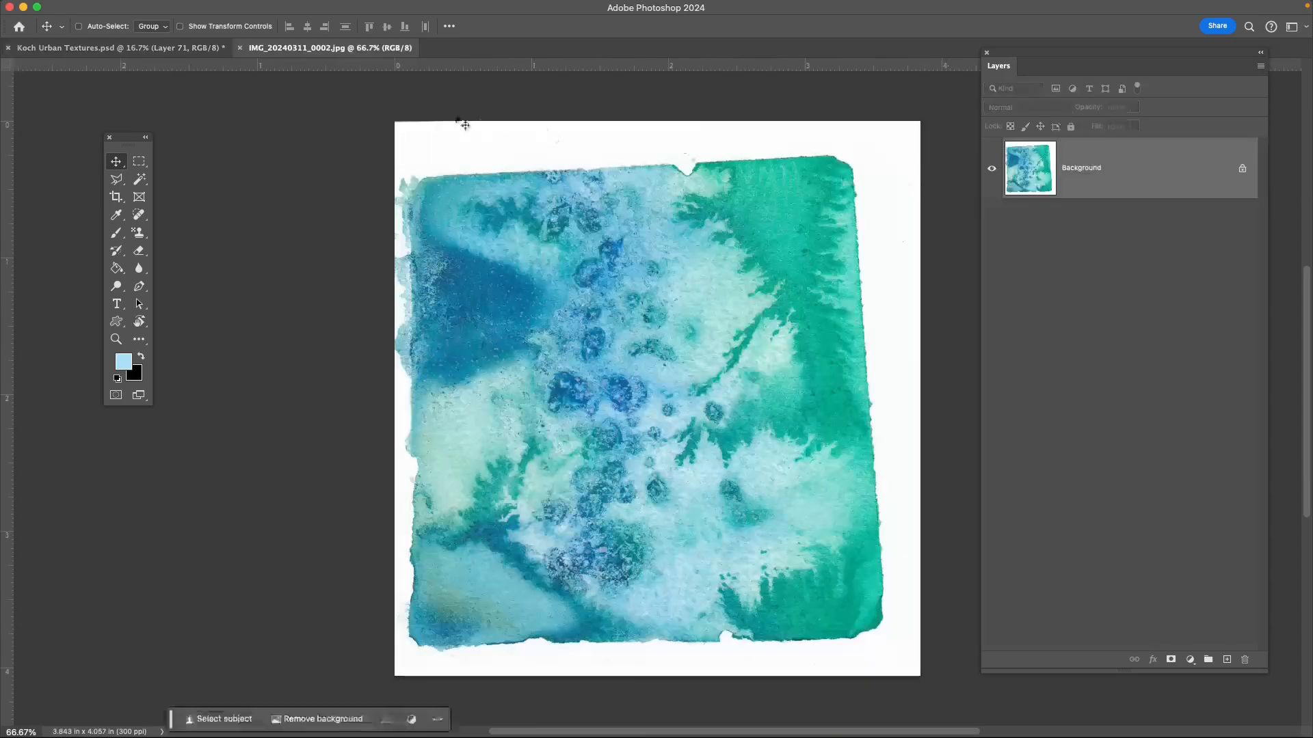
drag(344, 54, 1231, 273)
drag(1244, 410, 504, 576)
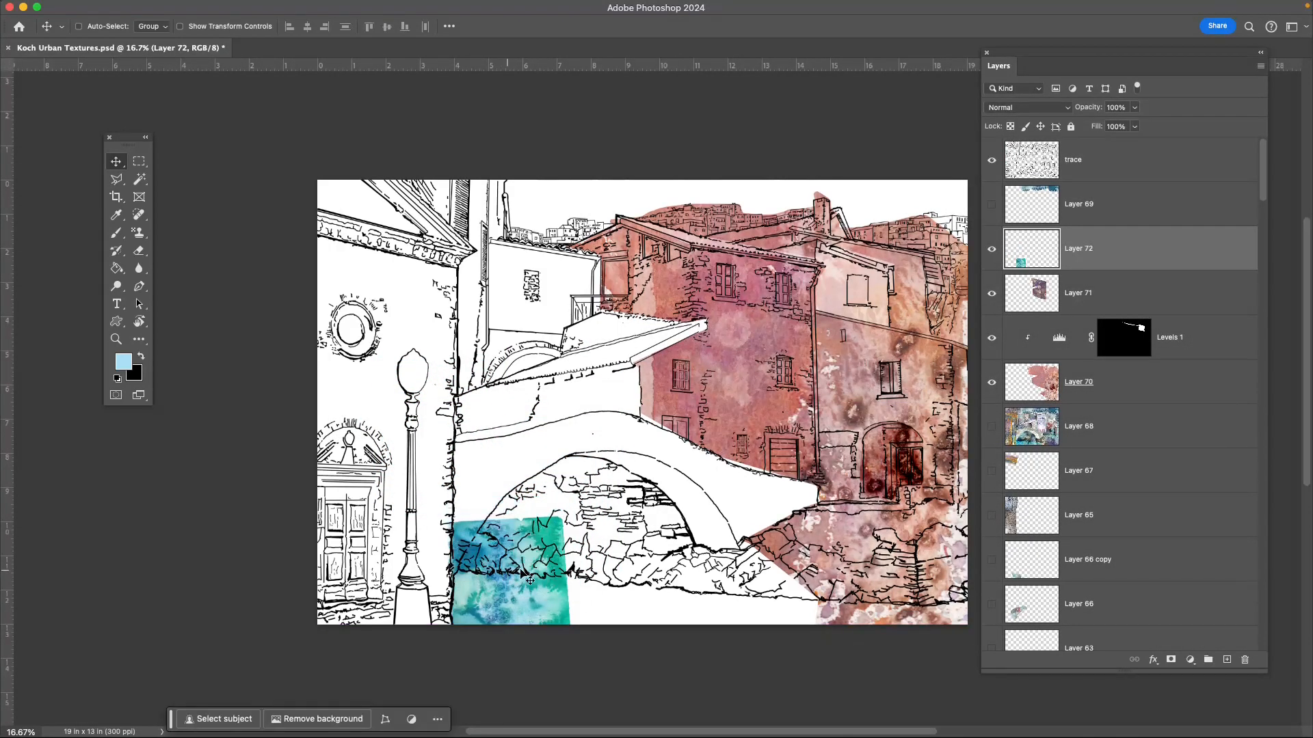
Scale the teal texture to about 163%, rotate it about 86° and position it over the water beneath the bridge arch.
key(ctrl+t)
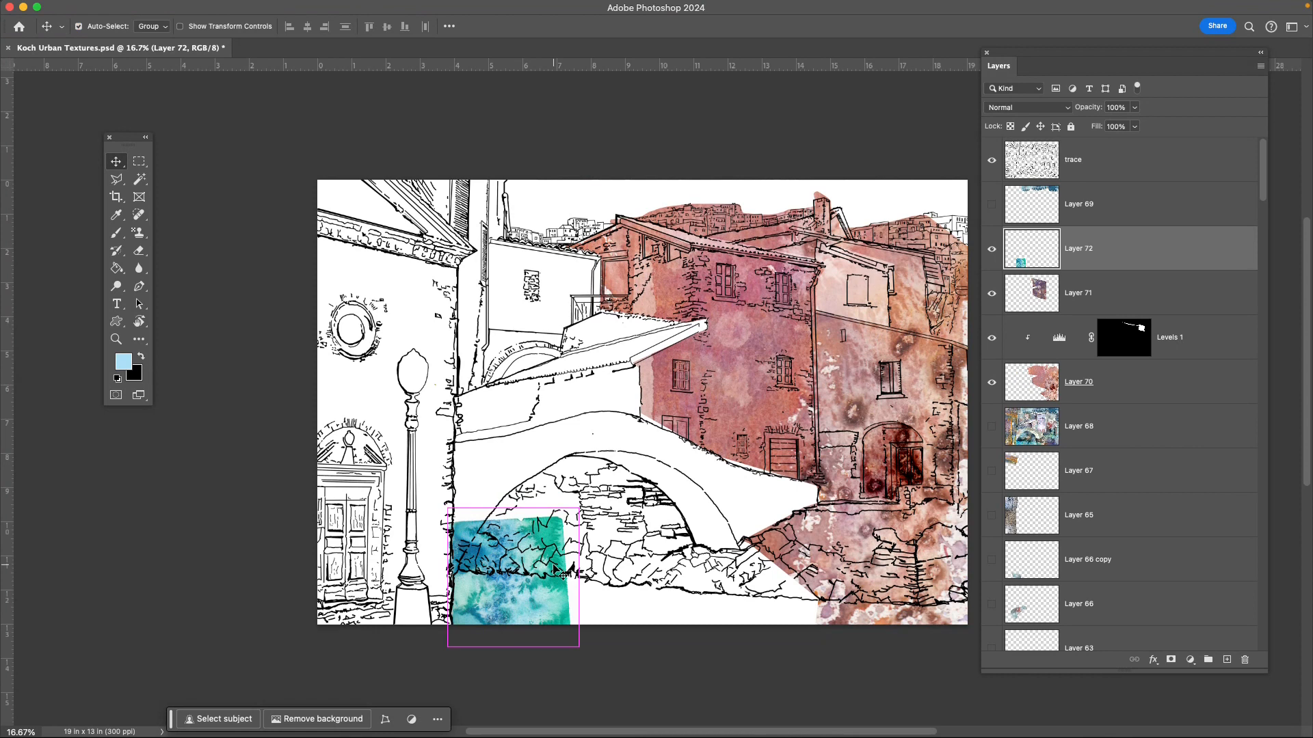
drag(578, 509, 661, 425)
drag(738, 560, 532, 661)
drag(592, 509, 576, 582)
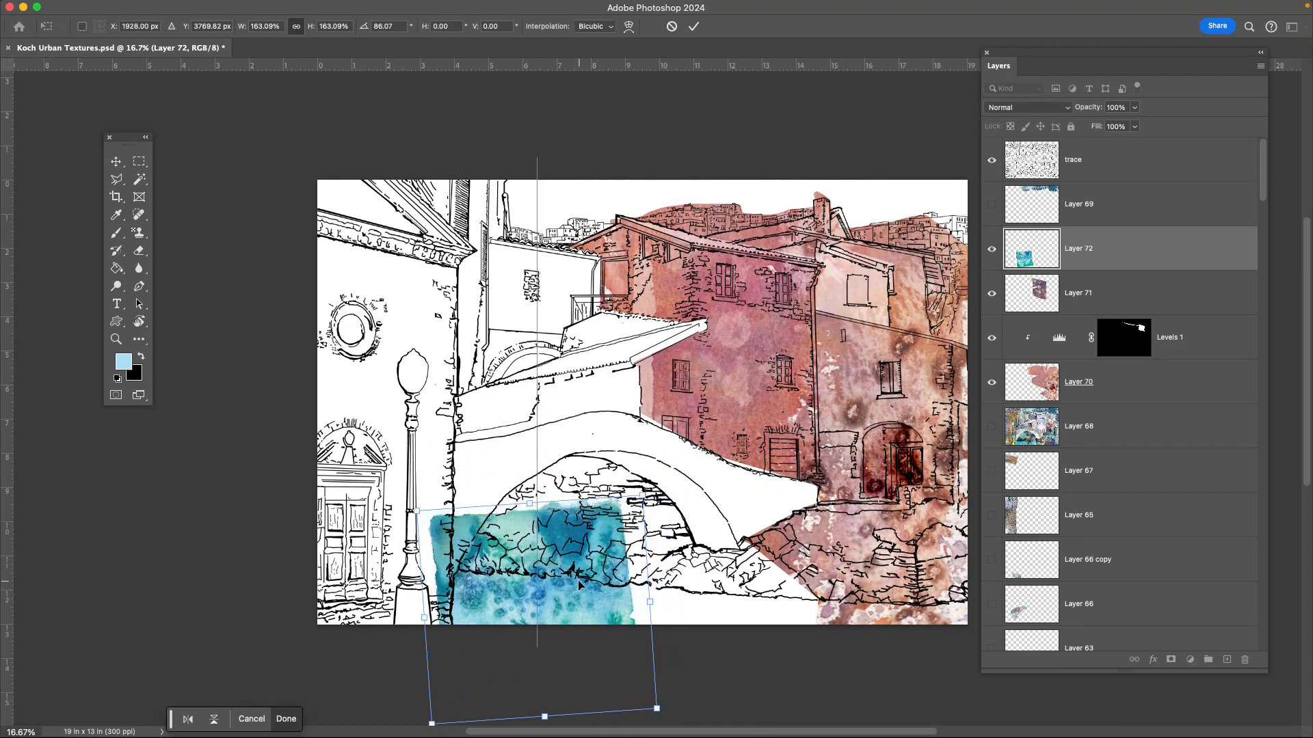
key(Return)
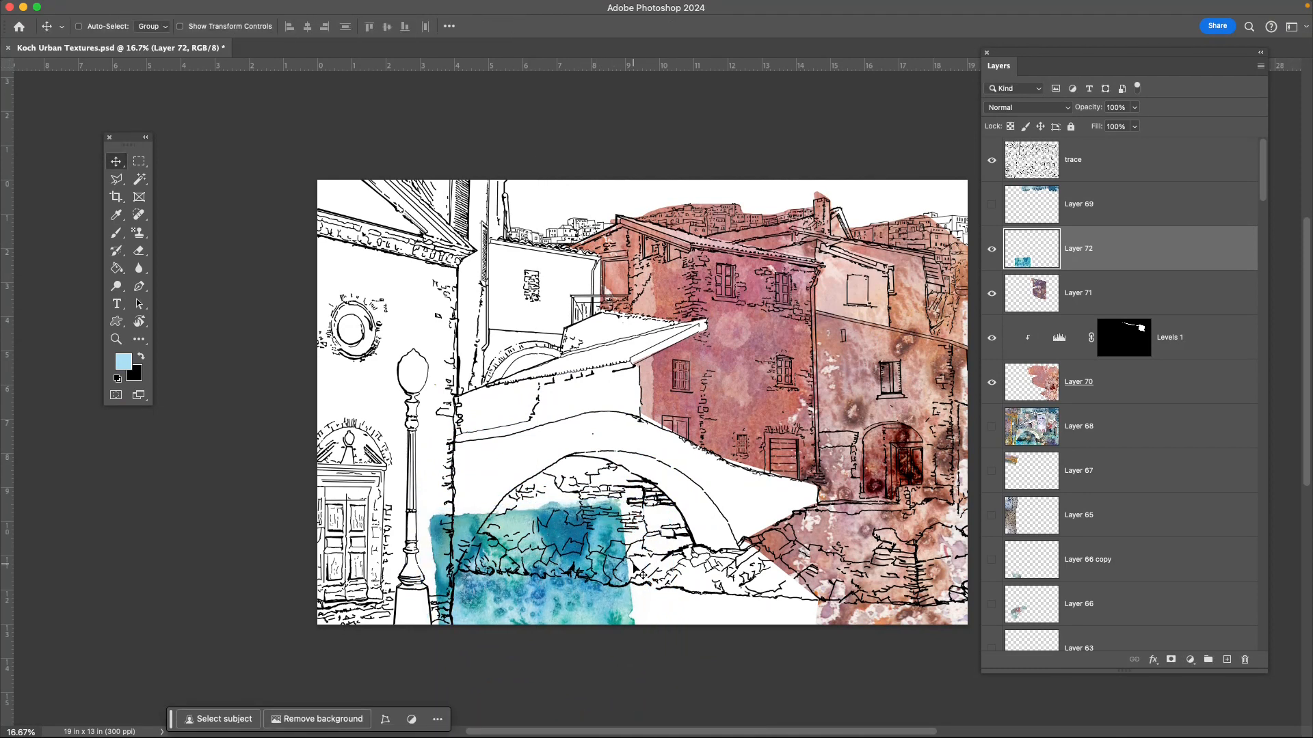
Duplicate the teal texture to the right along the water, flip the copy horizontally and shift it closer to the original.
drag(559, 599, 750, 587)
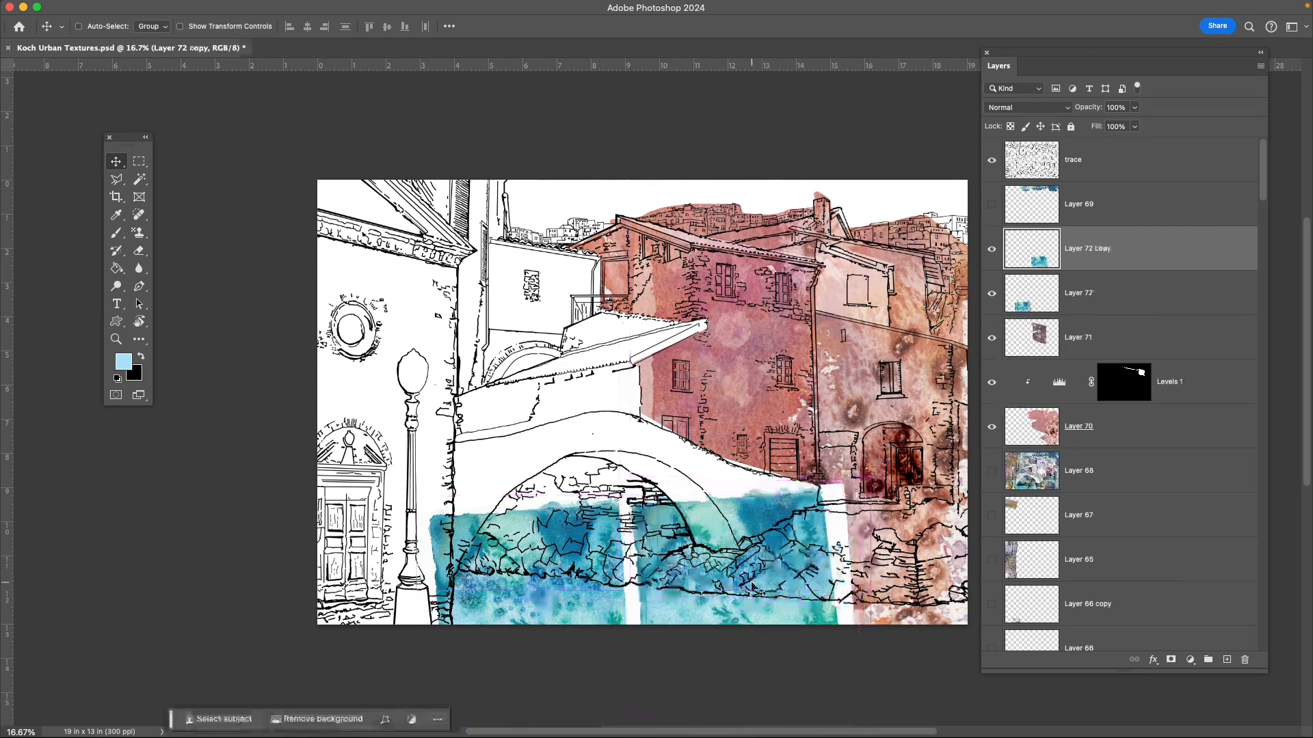
right_click(750, 586)
click(758, 589)
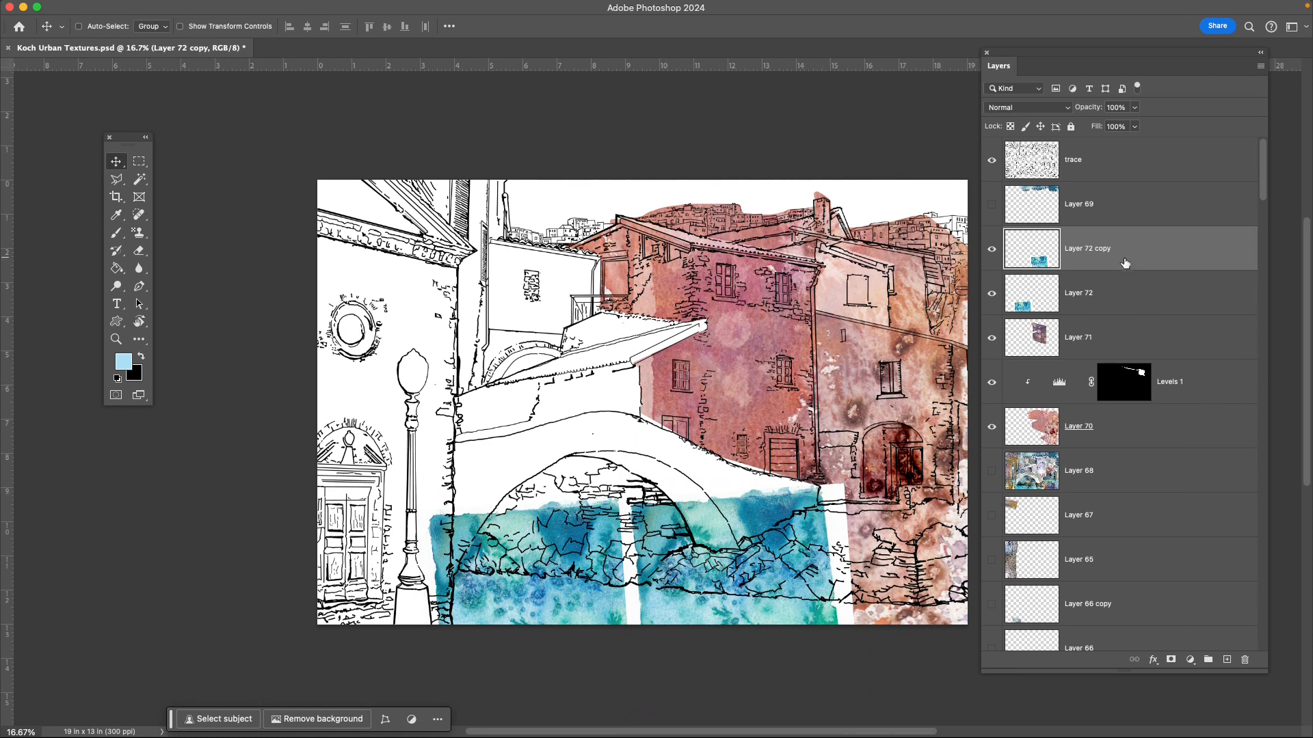
key(ctrl+t)
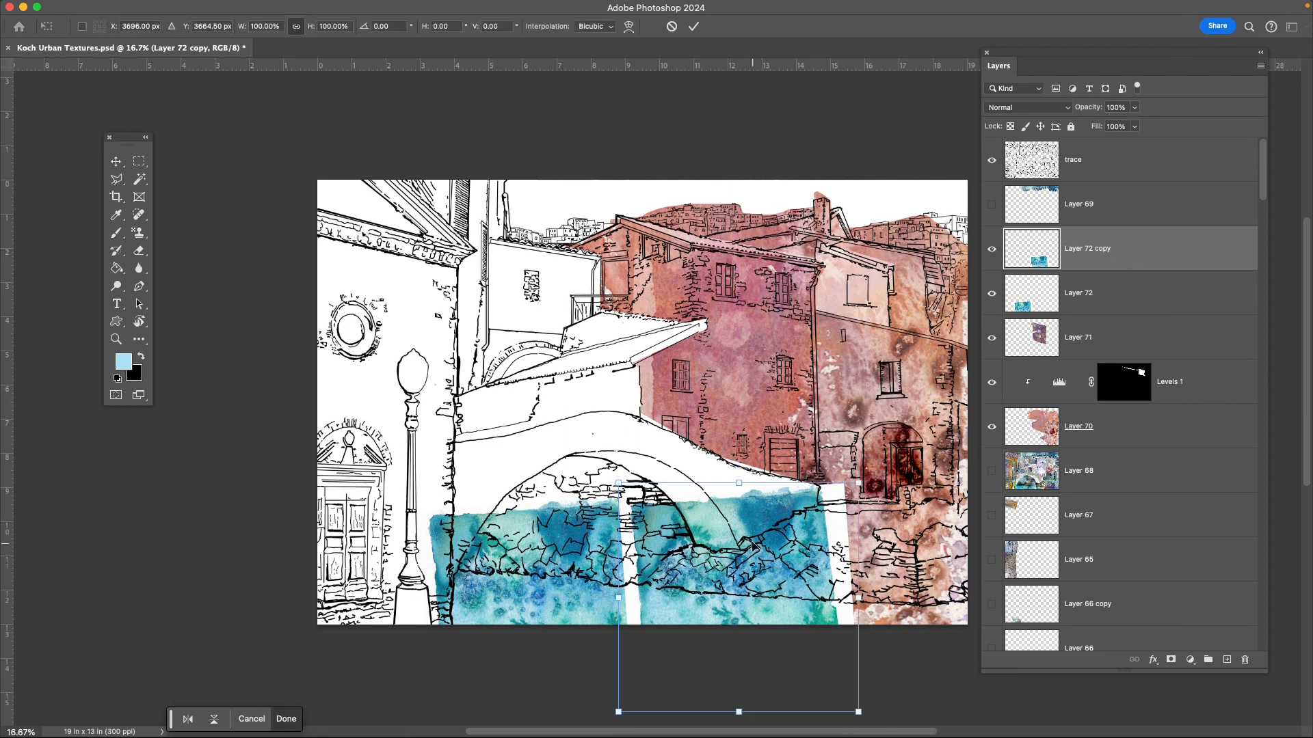
right_click(752, 545)
click(841, 704)
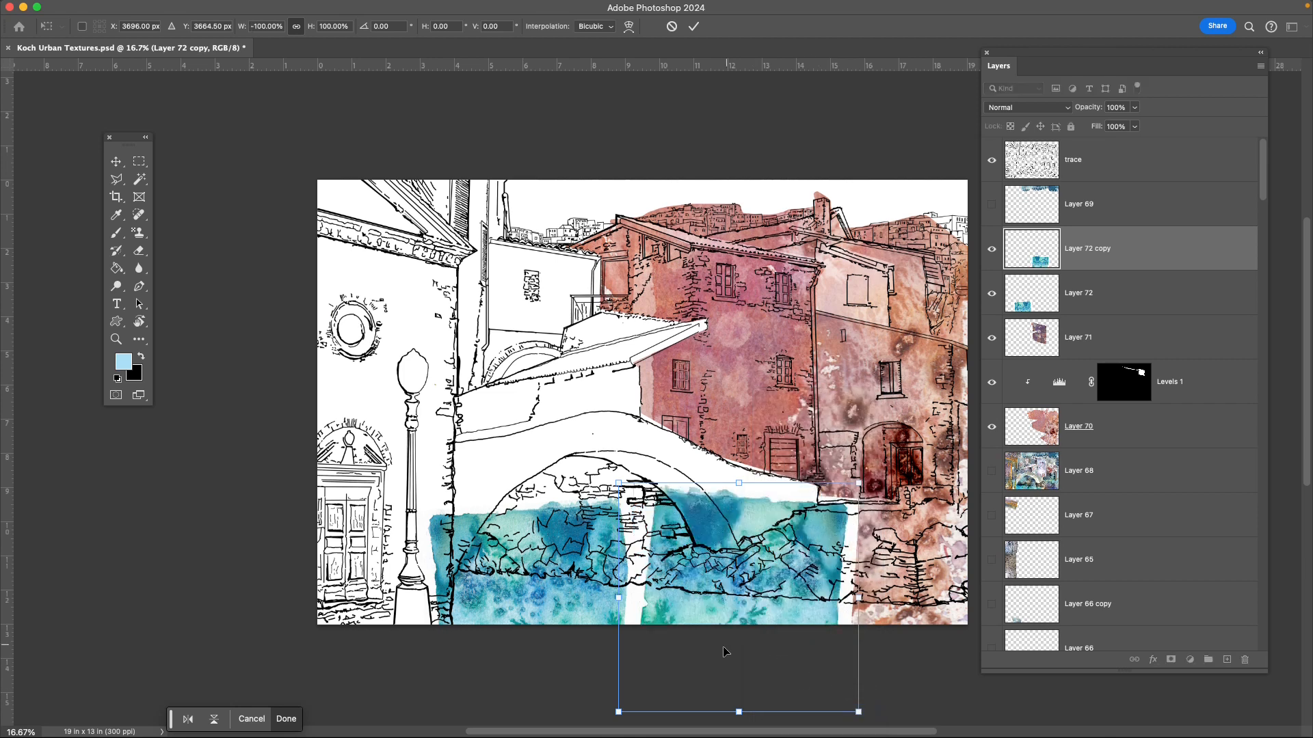
drag(728, 648, 687, 646)
key(Return)
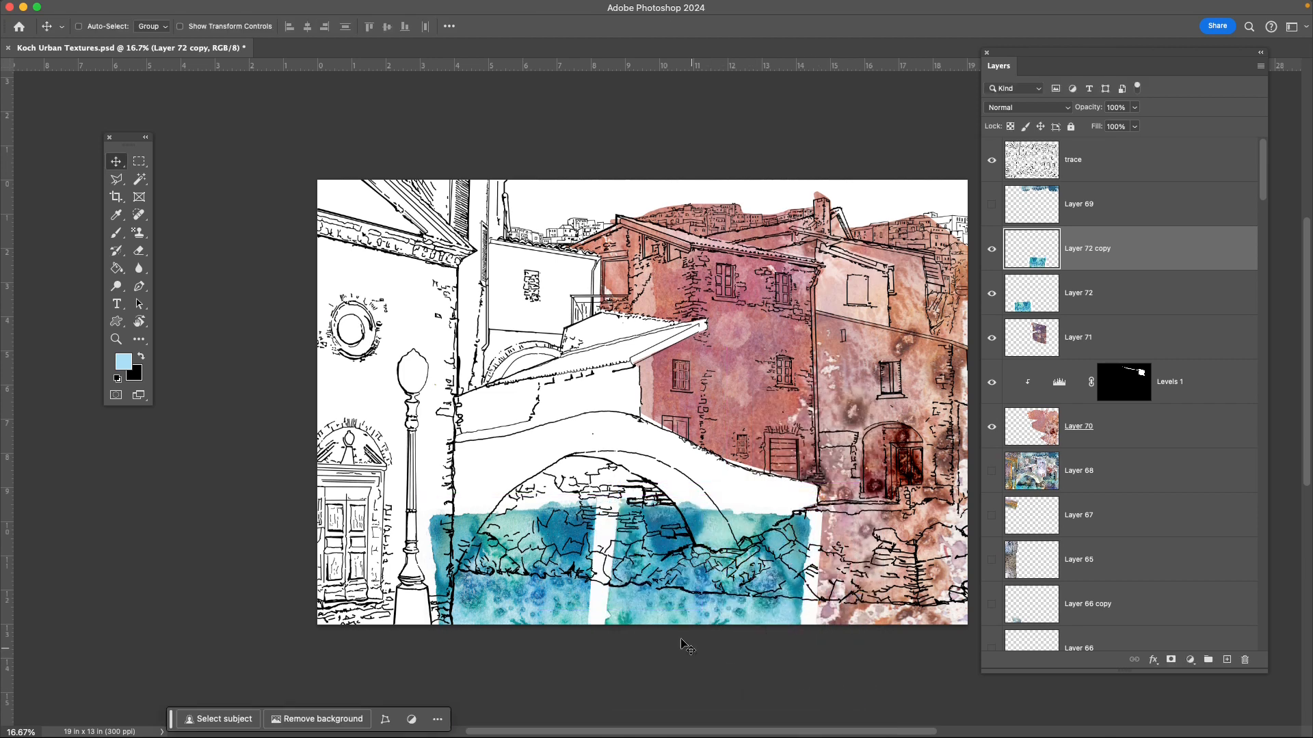
Select the white margin between the two teal textures with the Magic Wand and delete it from Layer 72 copy.
key(w)
click(605, 537)
key(Delete)
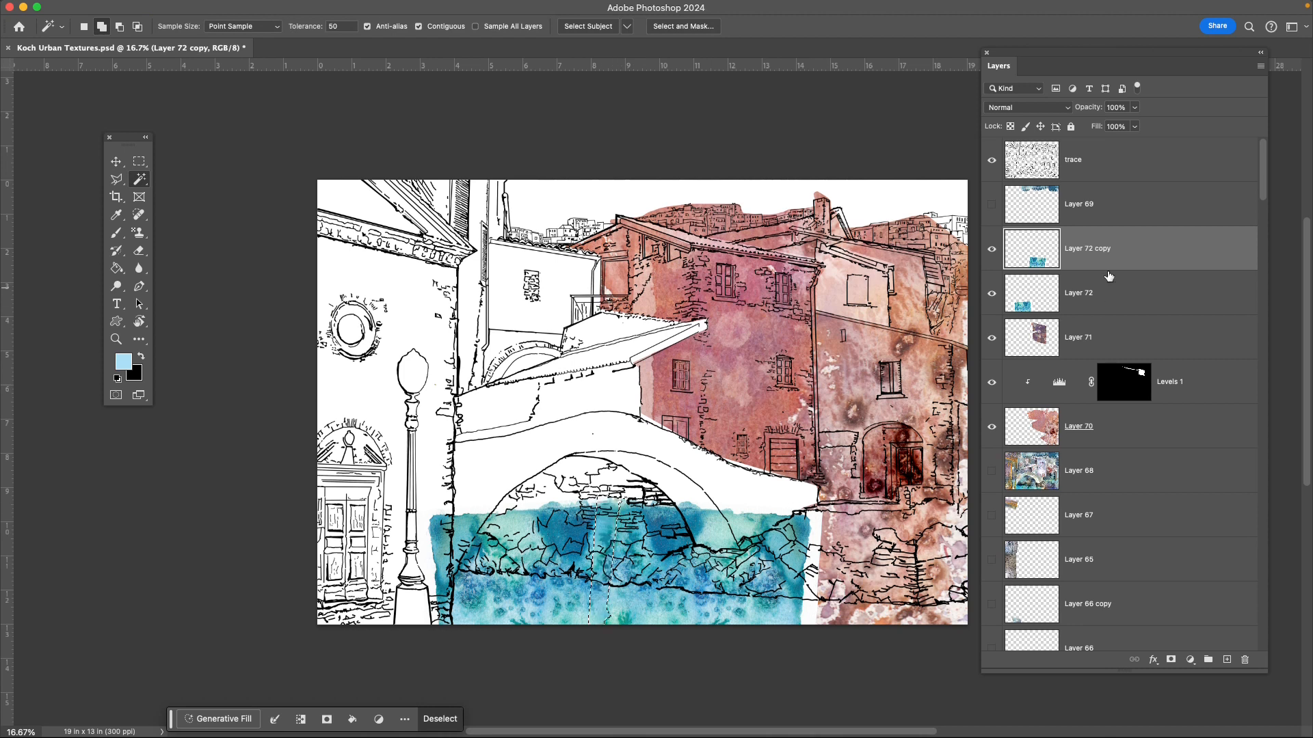
click(1128, 309)
key(Delete)
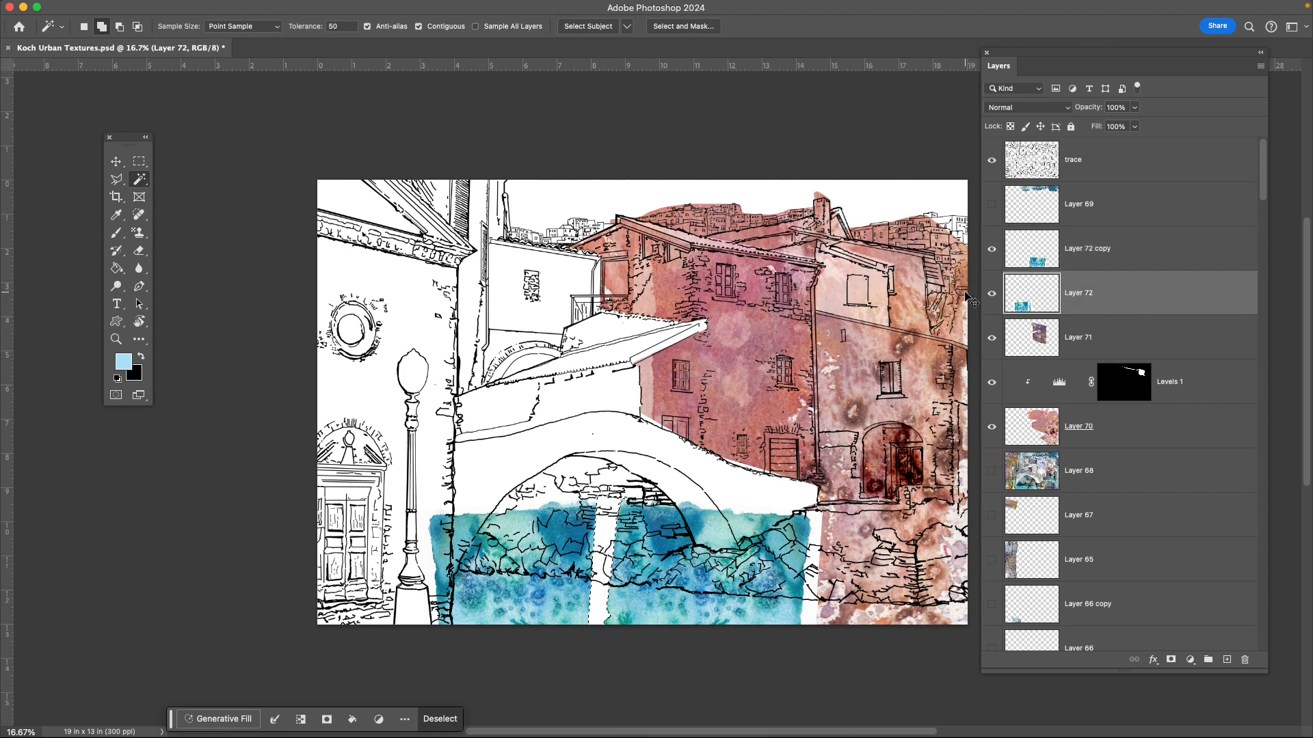
key(ctrl+z)
Clear the selection, then enlarge Layer 72 and Layer 72 copy together and position them across the water, stones and drawing's right edge.
key(ctrl+d)
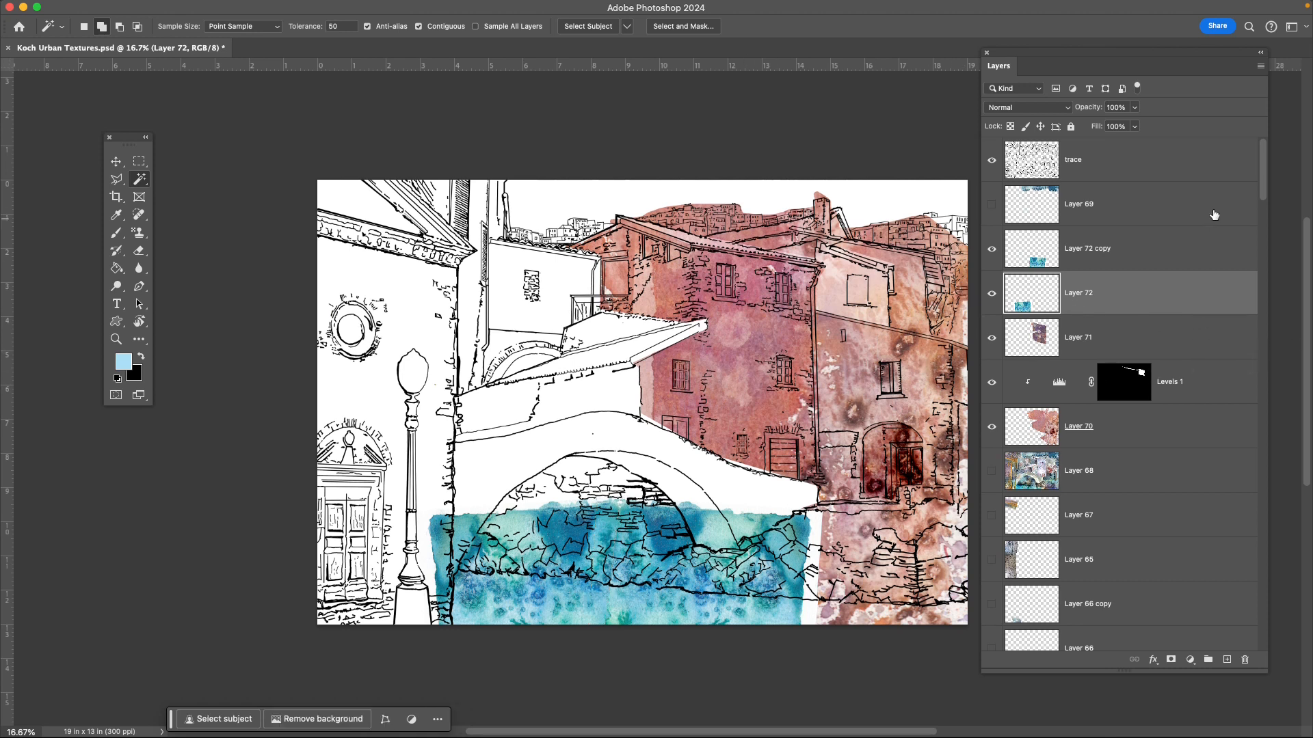
click(1183, 259)
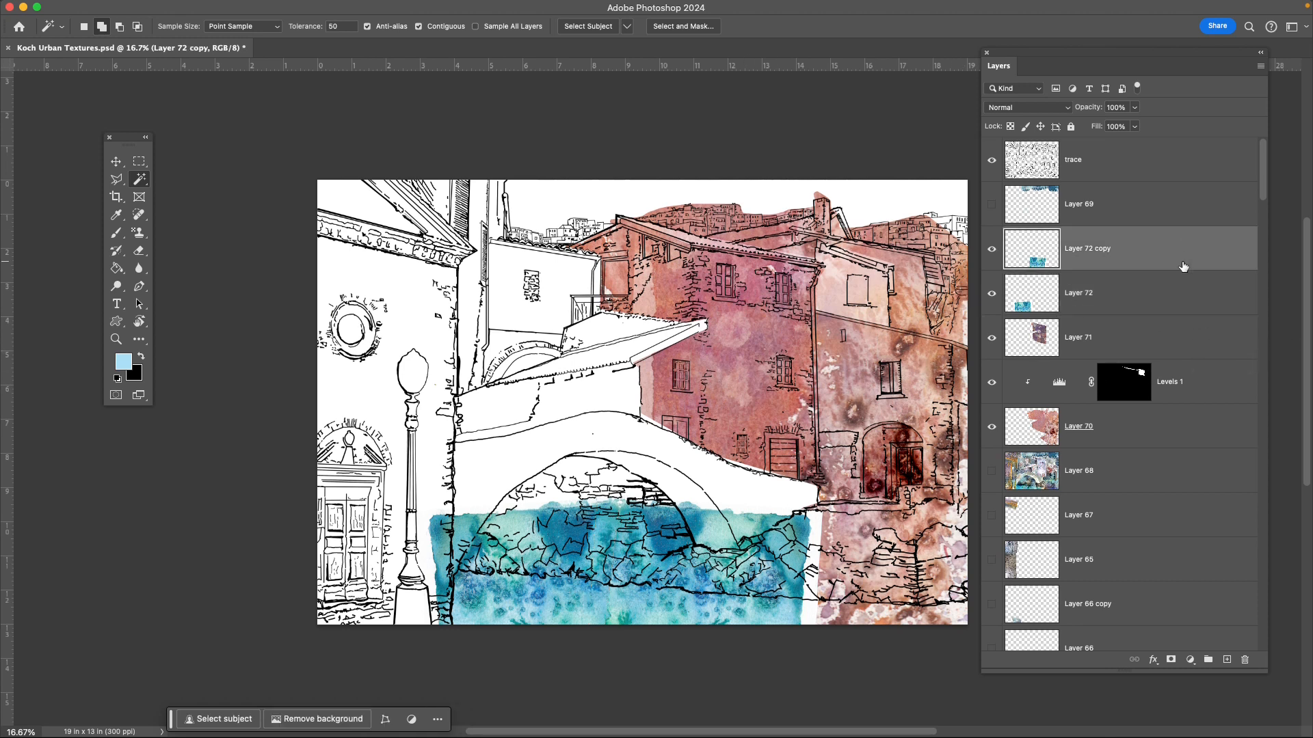
shift+click(1175, 299)
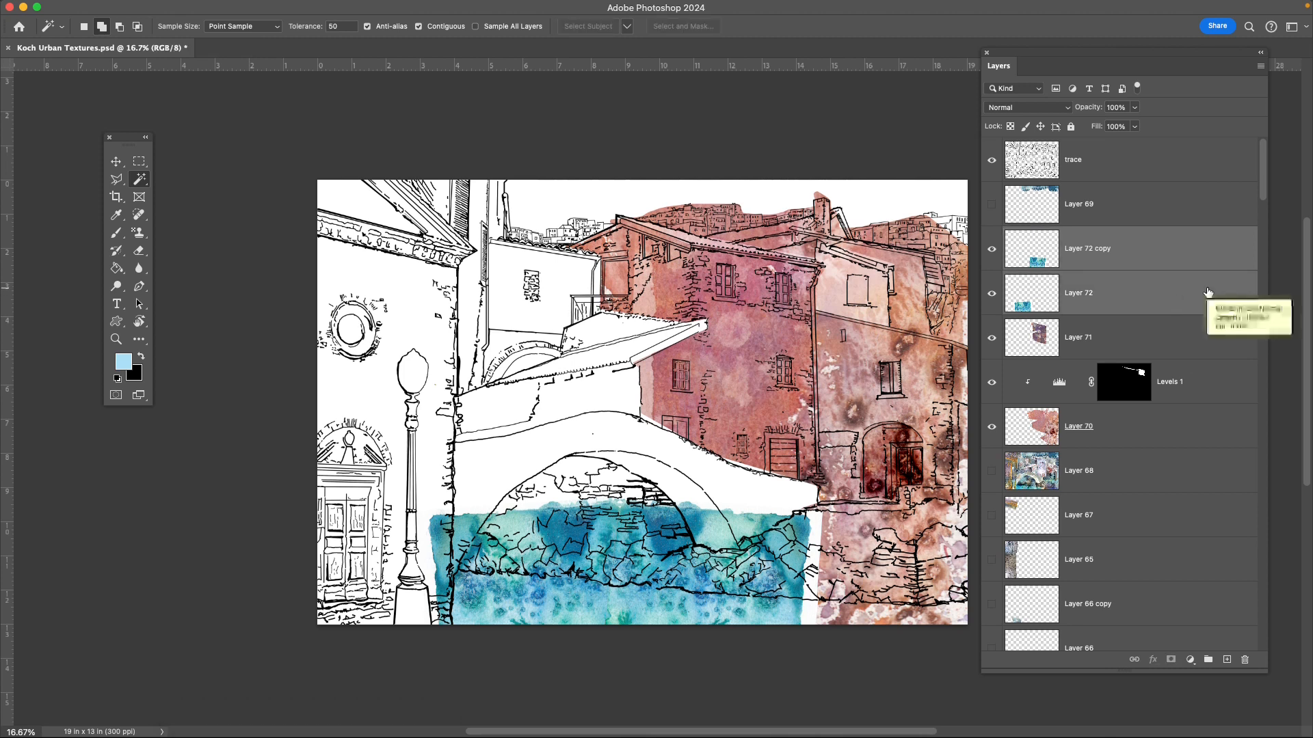
key(super+t)
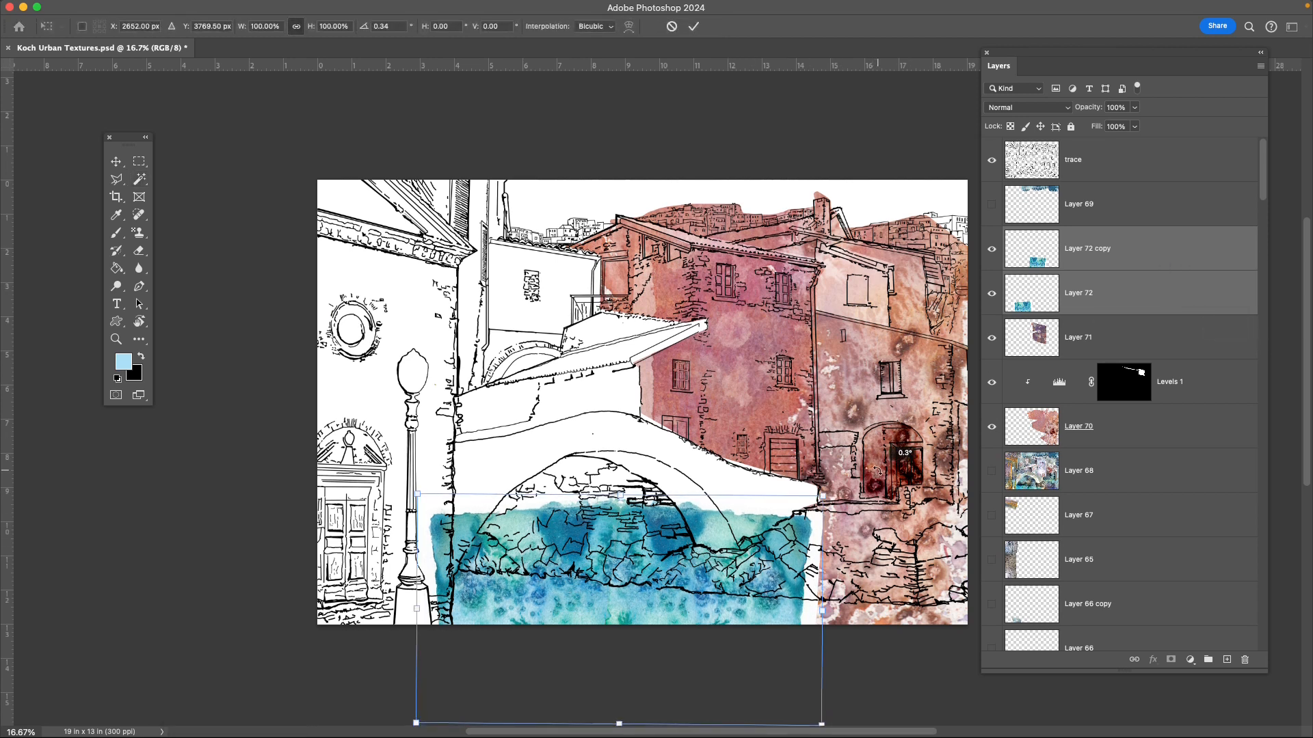
drag(823, 495, 952, 439)
drag(854, 519, 831, 590)
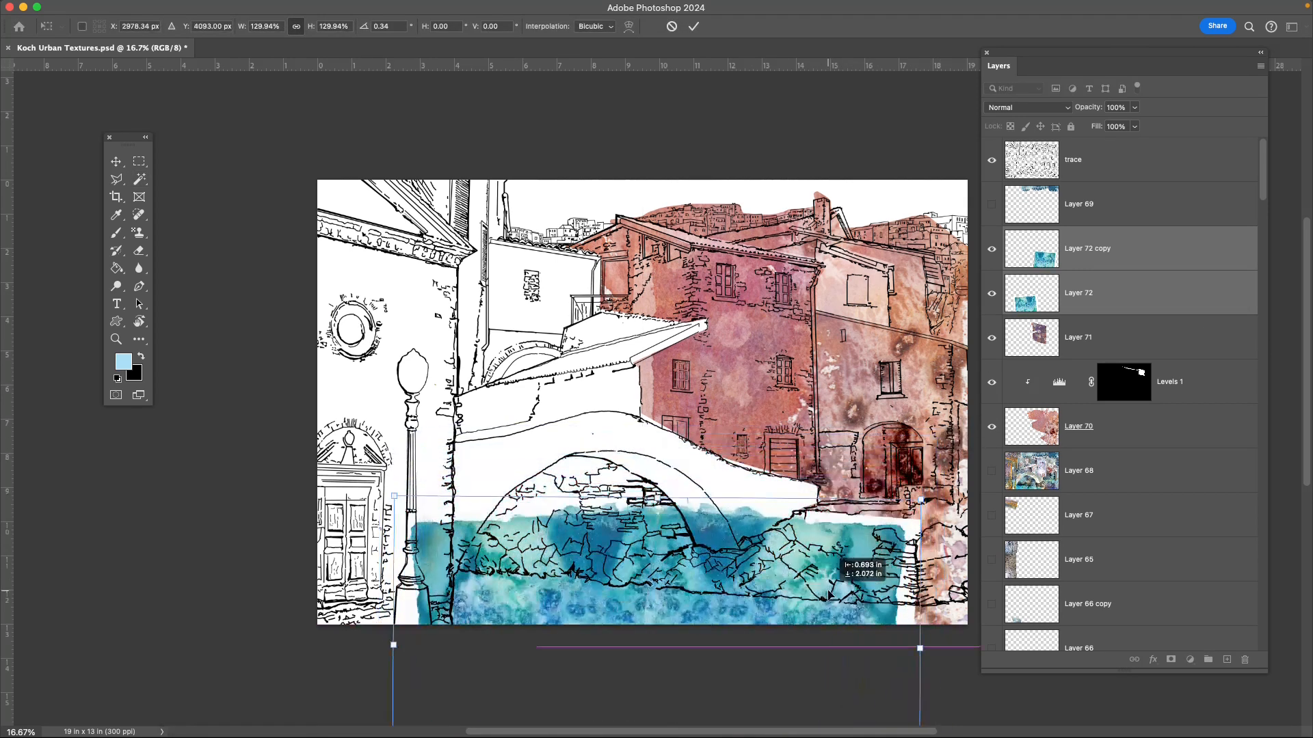
drag(914, 505, 1026, 465)
drag(892, 571, 830, 524)
key(Return)
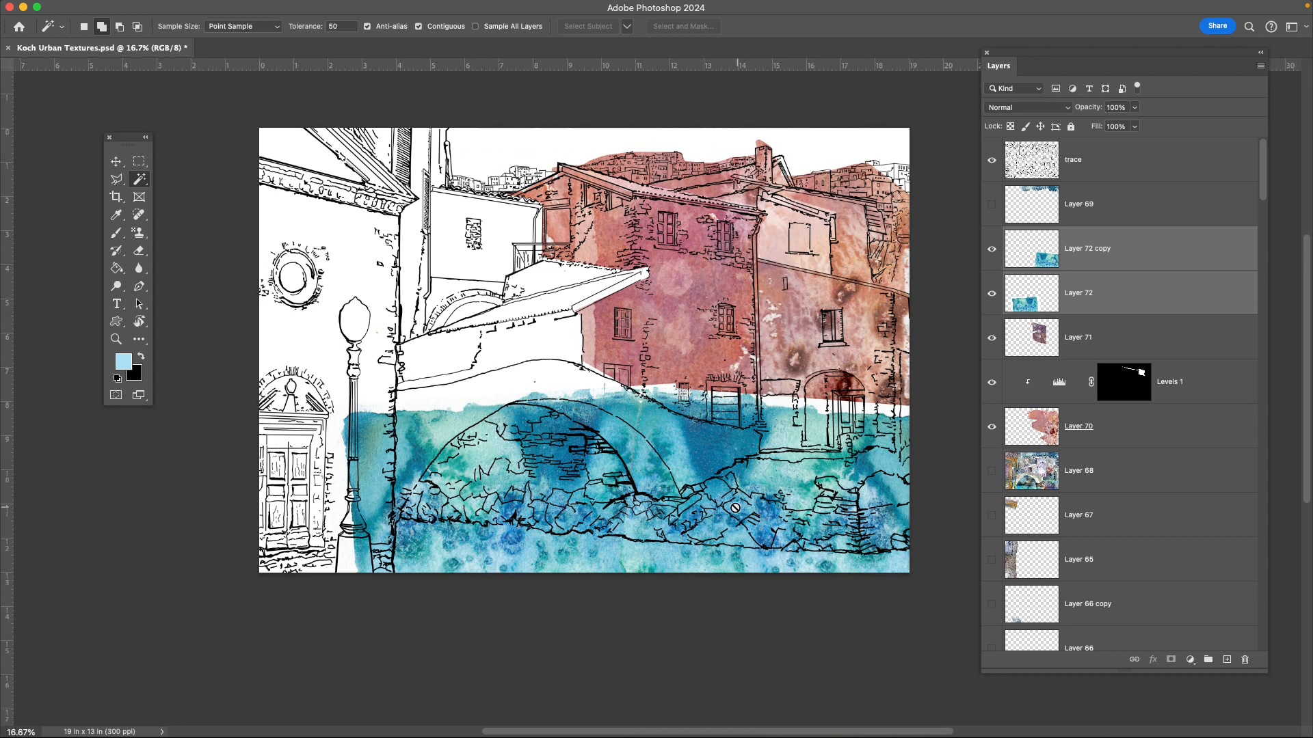
Outline the area above the waterline with the Polygonal Lasso, delete it from Layer 72 and Layer 72 copy, and deselect.
key(l)
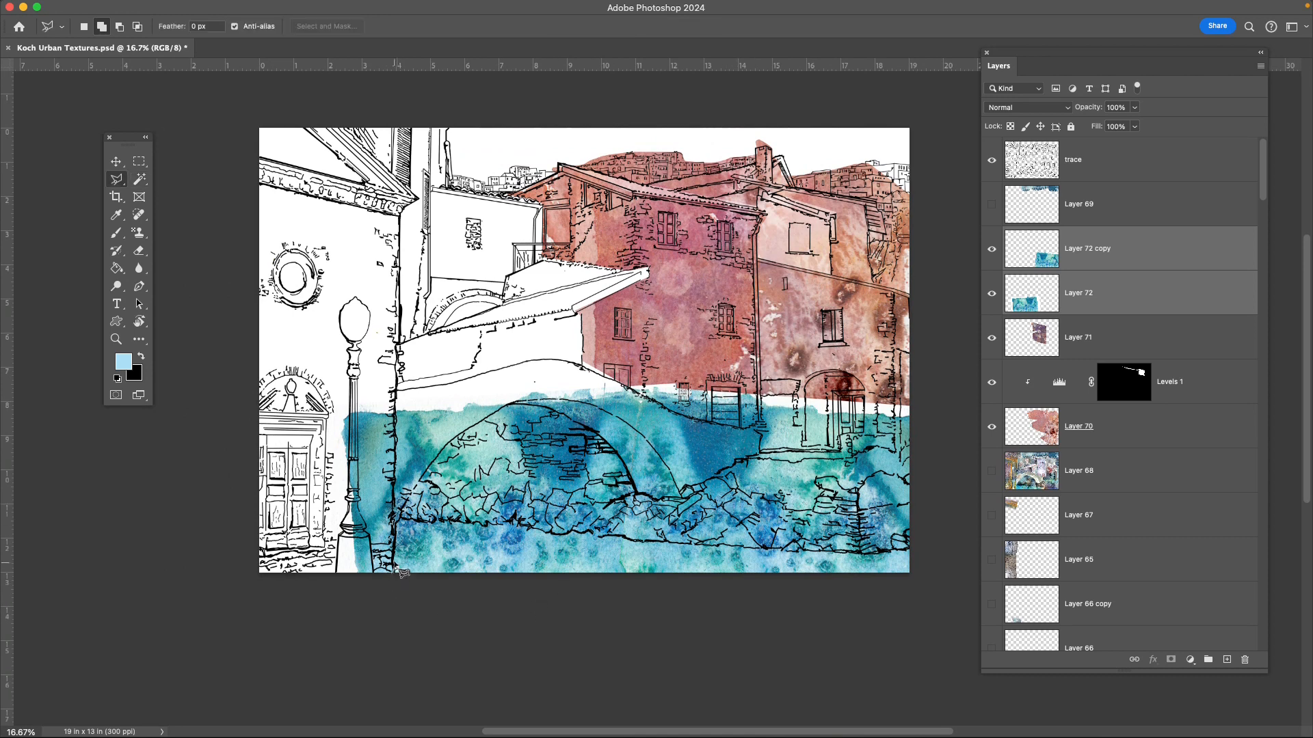
click(395, 518)
click(558, 534)
click(601, 536)
click(773, 547)
click(832, 551)
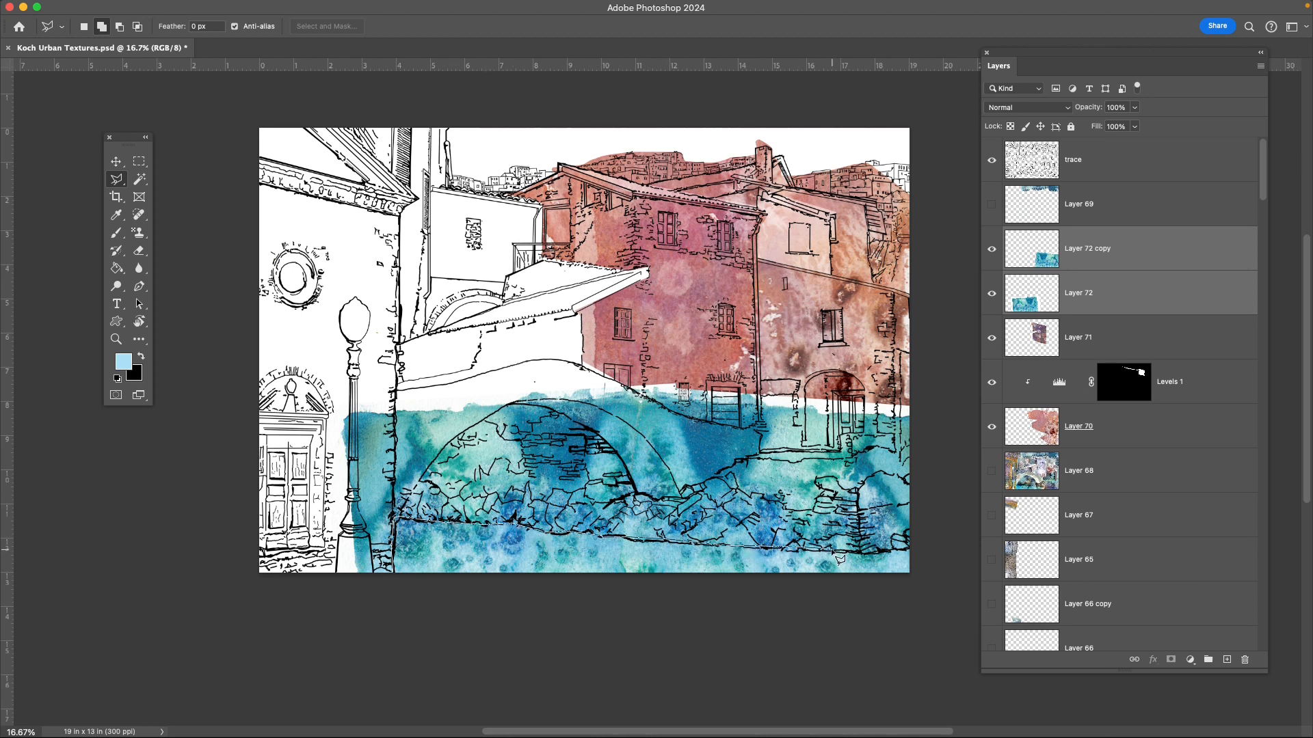
click(928, 545)
click(954, 364)
click(332, 337)
click(289, 477)
click(329, 604)
click(378, 610)
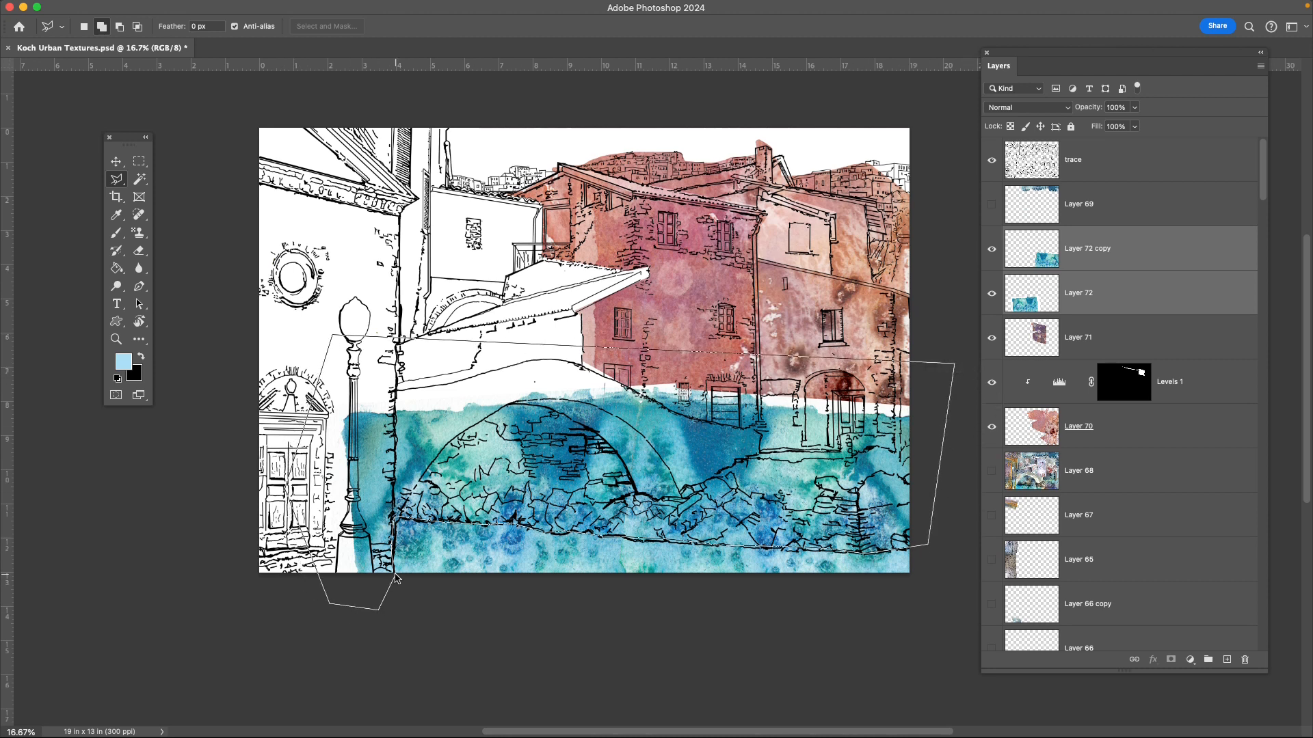
click(395, 576)
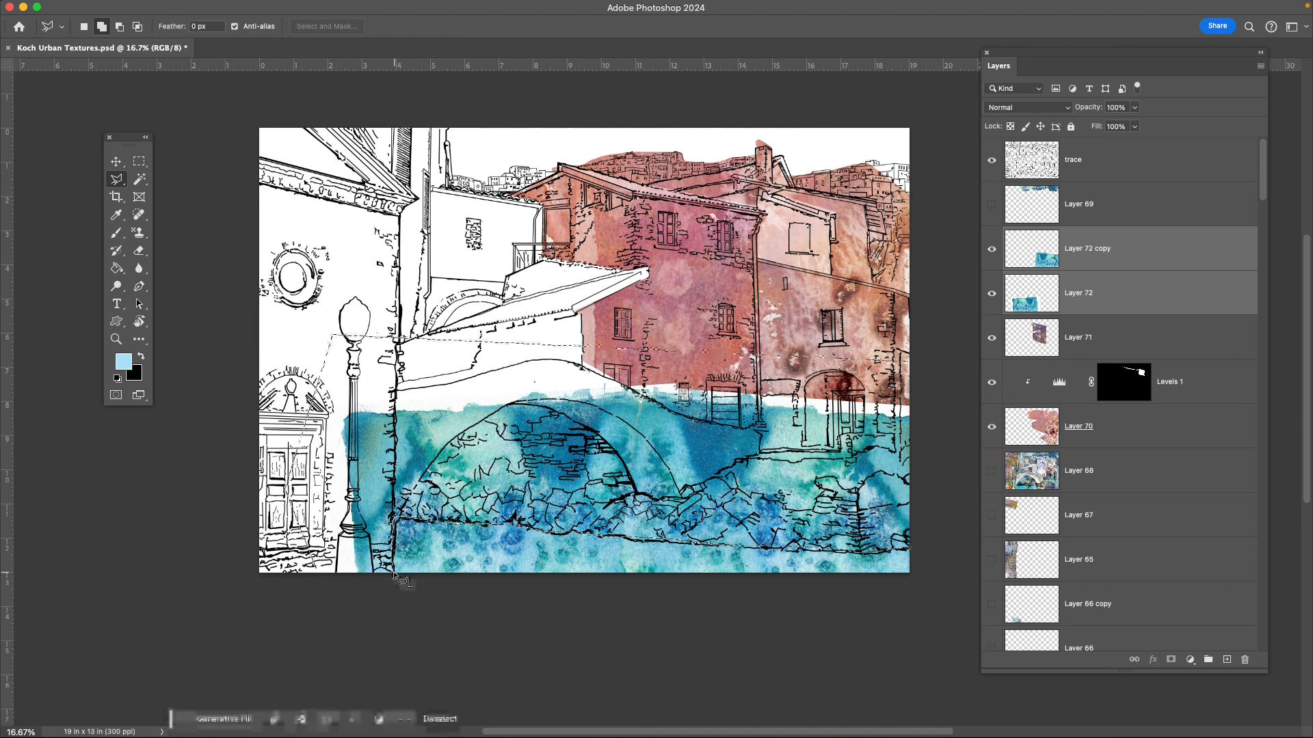
click(1177, 287)
key(Delete)
click(1124, 257)
key(Delete)
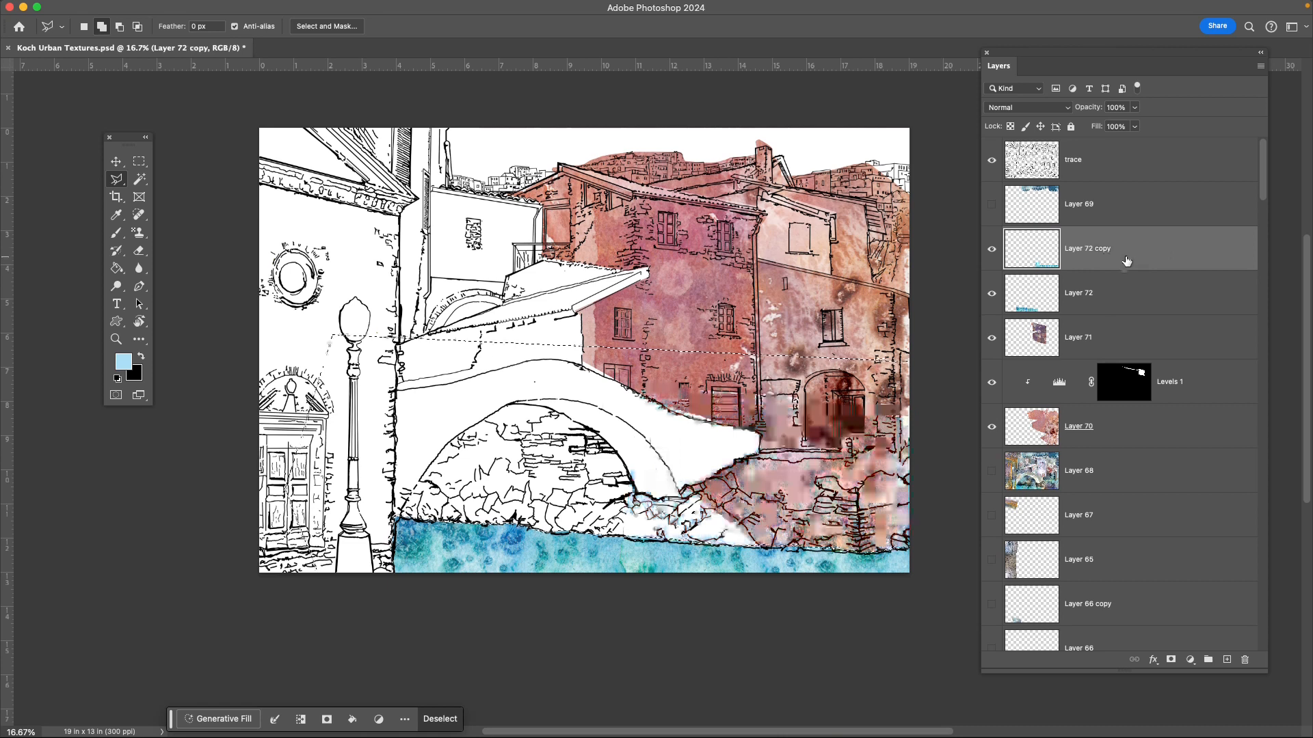
key(ctrl+d)
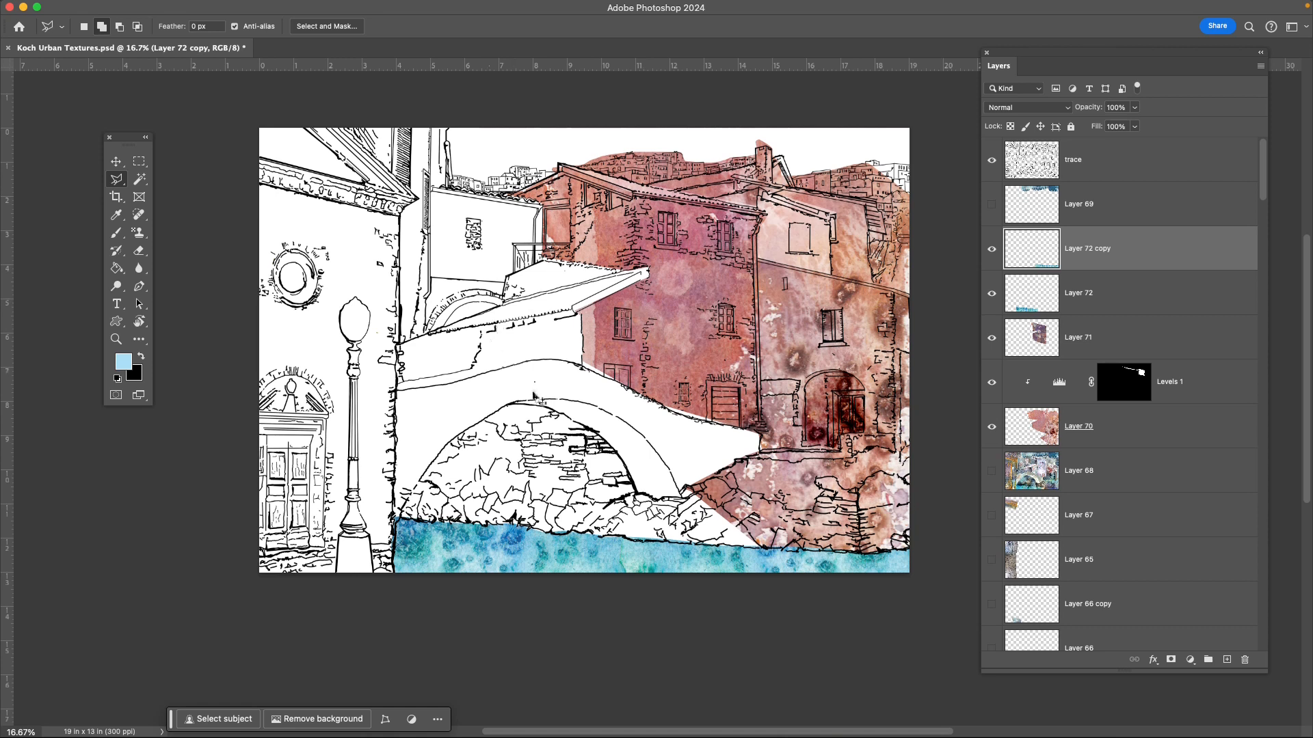
Open IMG_20240308_0003.jpg, preview it full screen, and bring its yellow texture into the town drawing over the small building at upper left.
key(super+o)
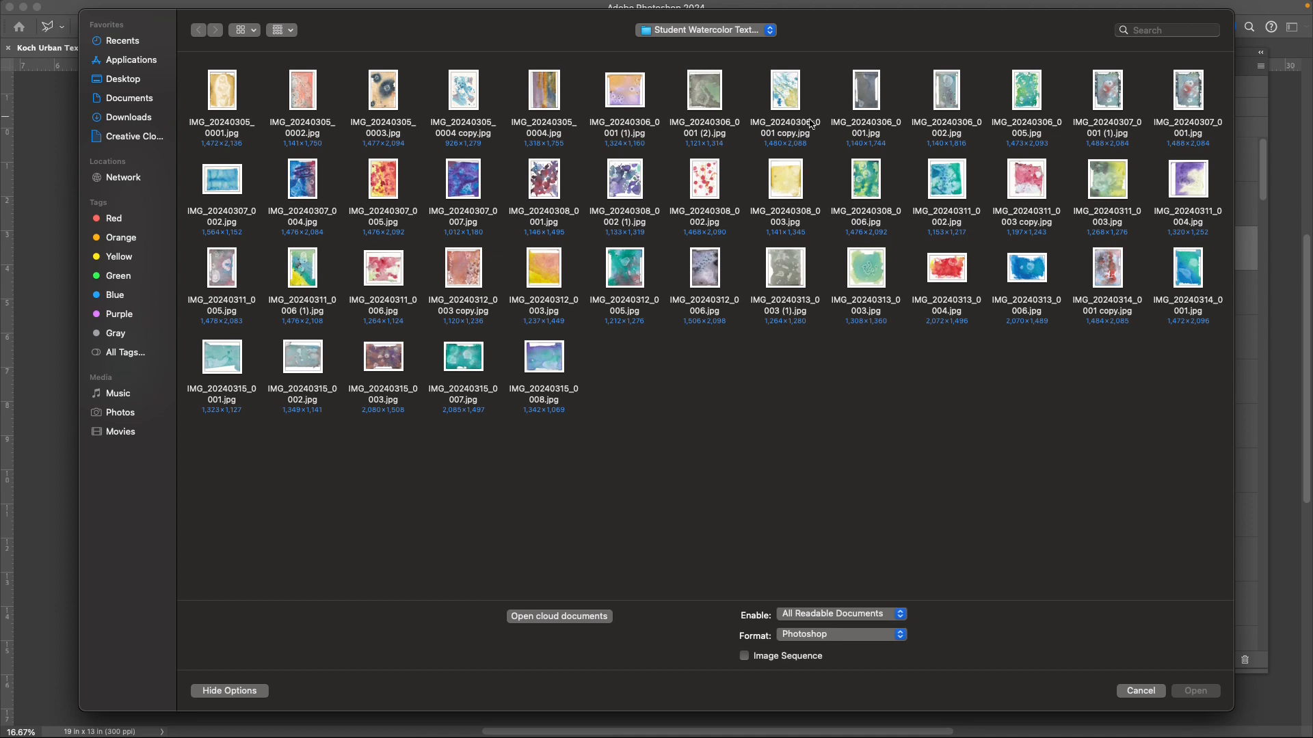
double_click(786, 190)
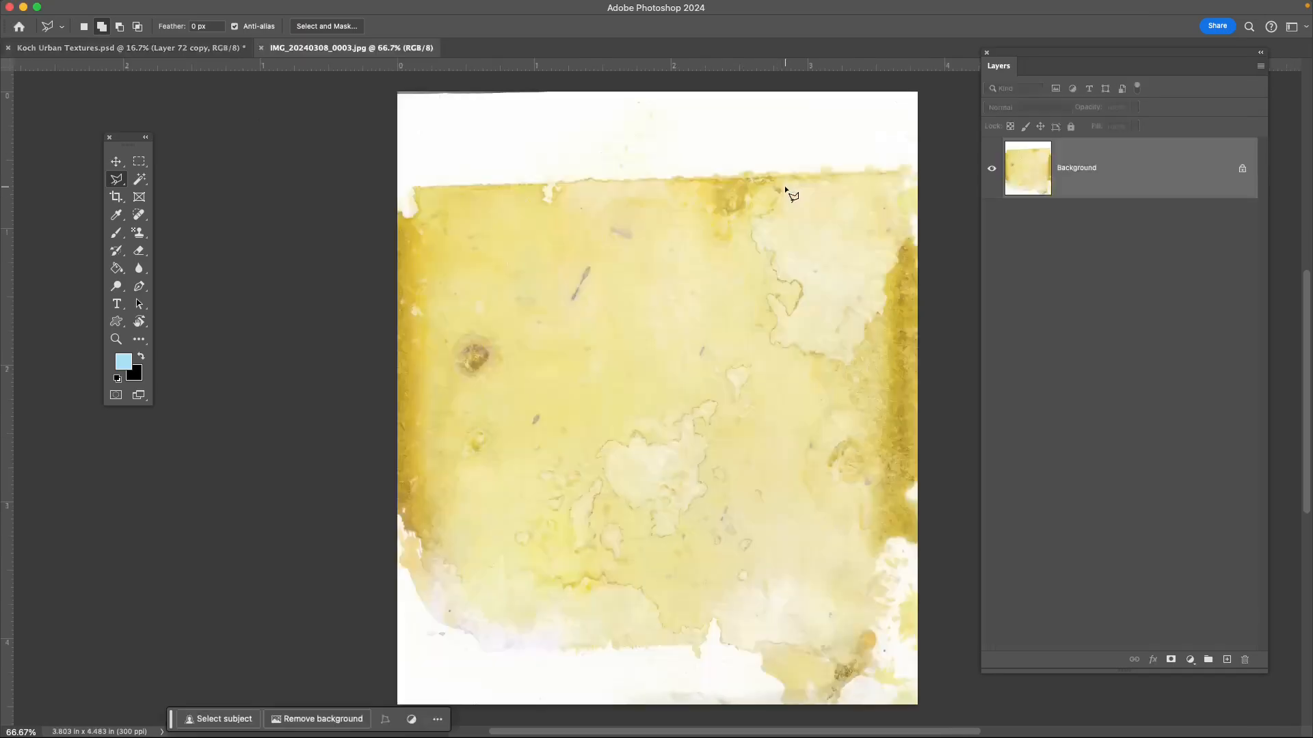
key(f)
key(f)
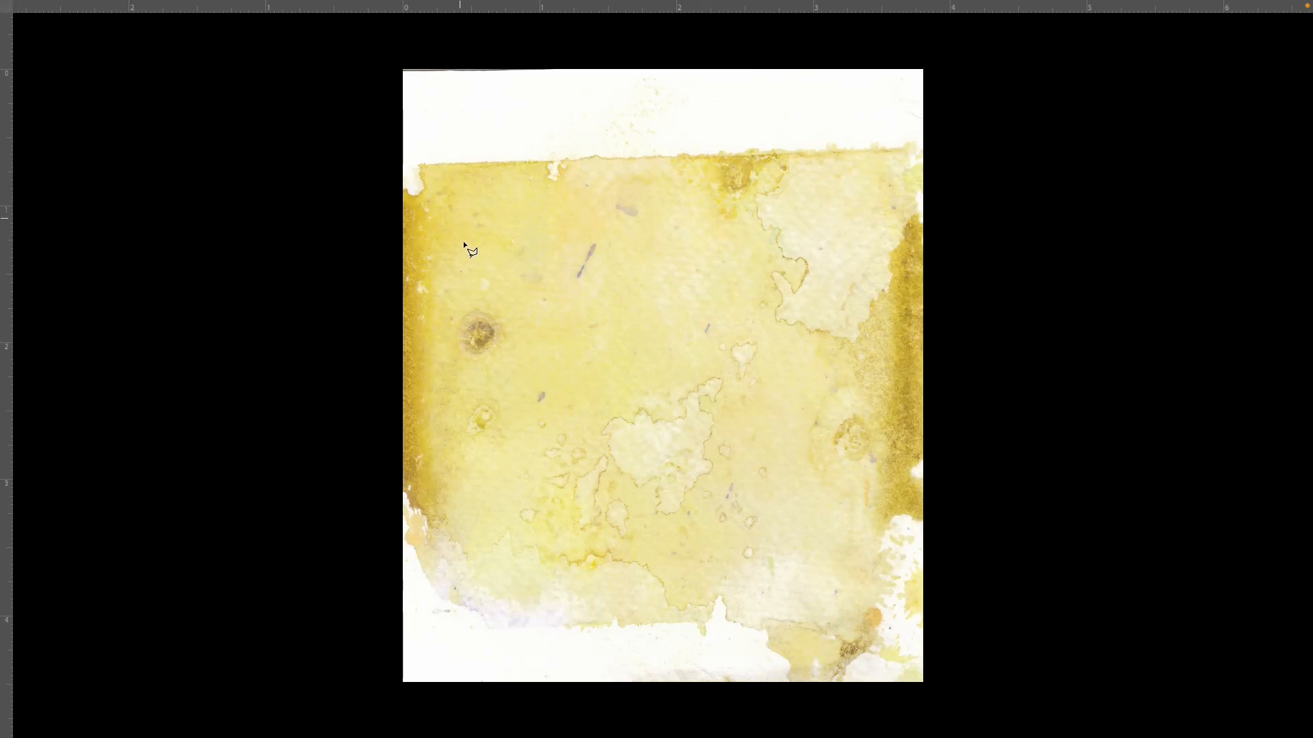
key(f)
key(f)
key(f)
key(f)
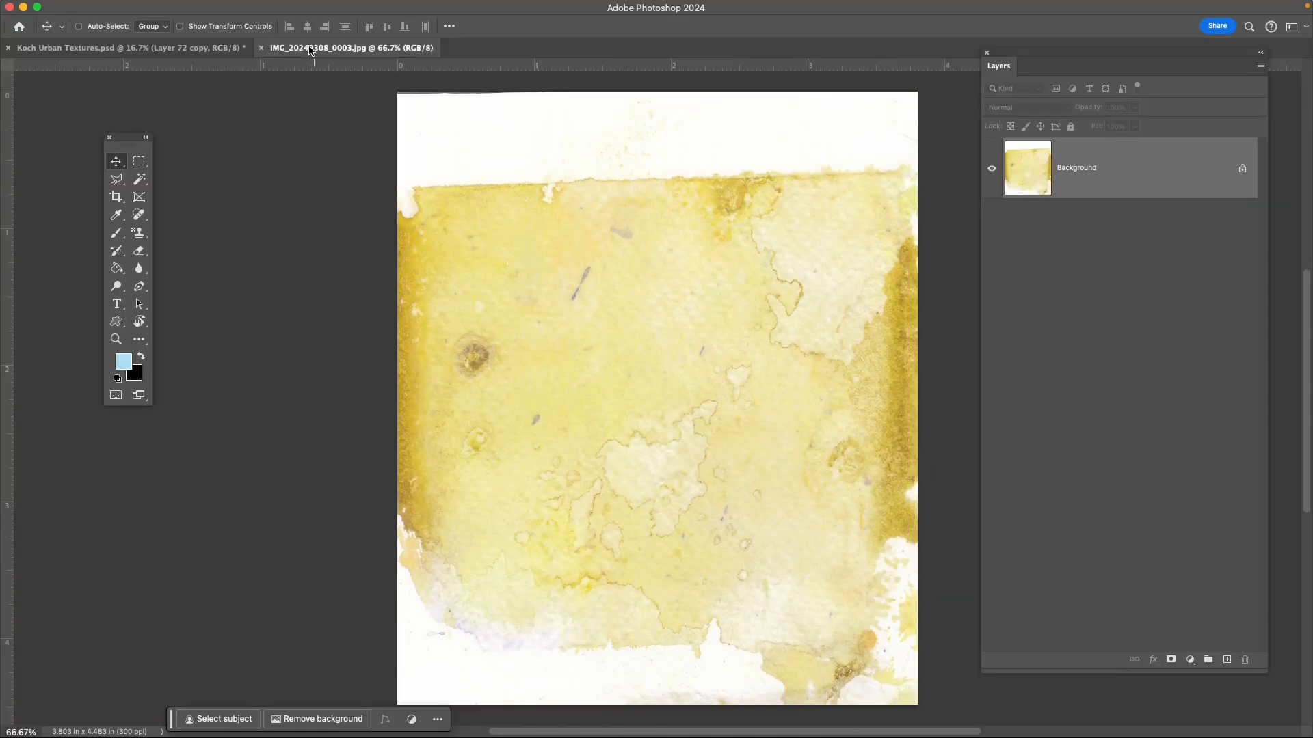
drag(309, 49, 941, 351)
drag(1138, 167, 473, 170)
Scale the yellow texture to about 202% so it covers the pale building, sloping roof and wall above the bridge.
key(super+t)
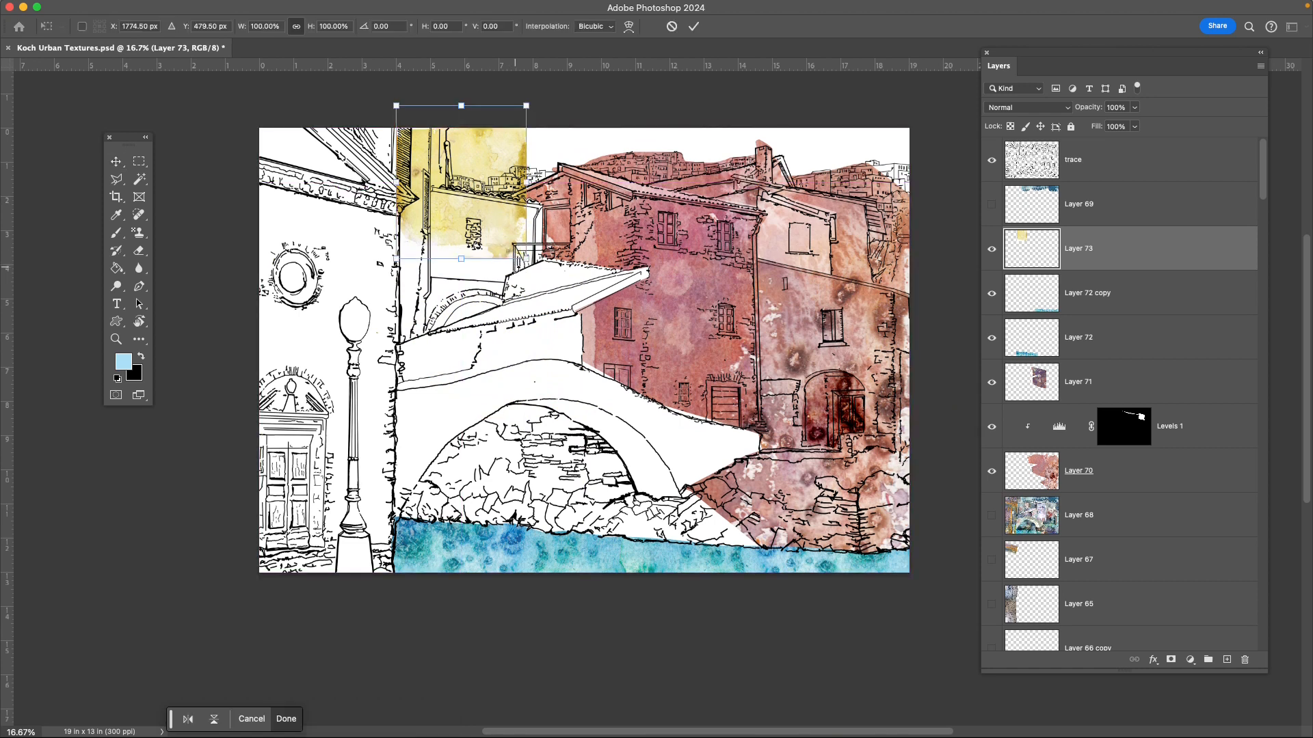
drag(524, 257, 626, 438)
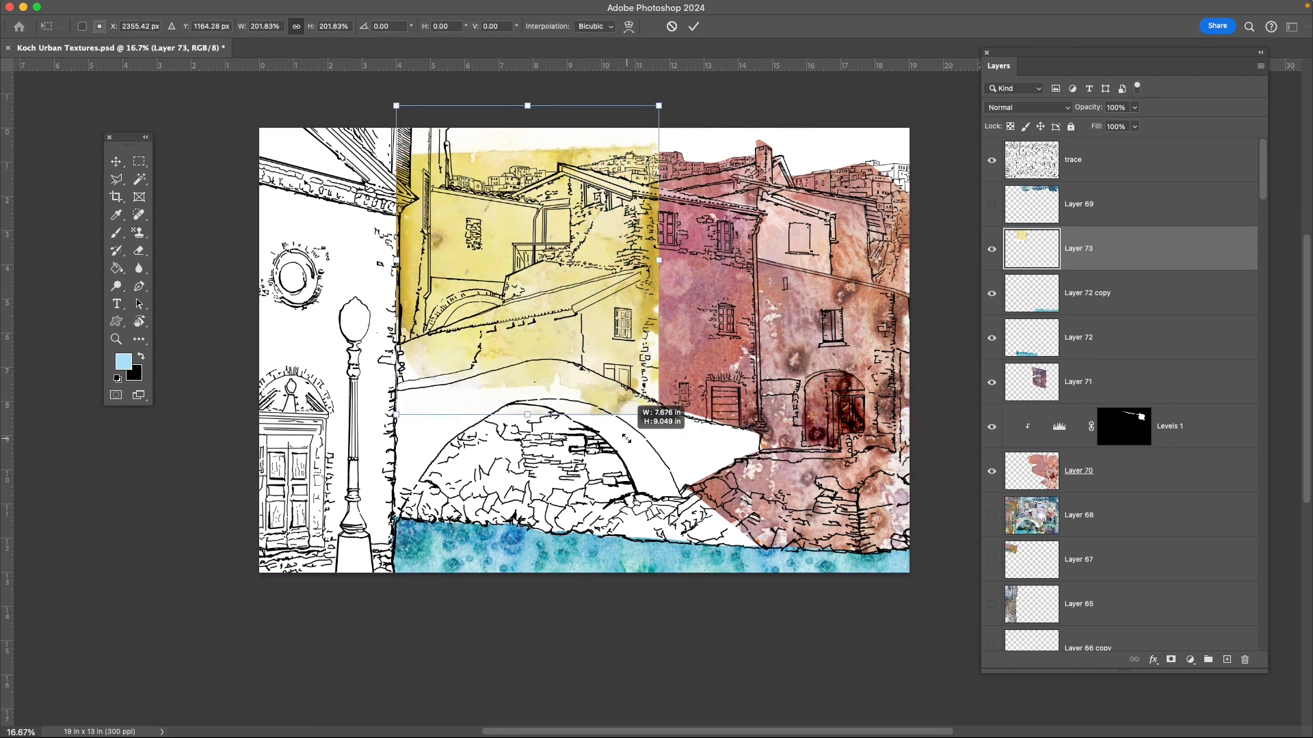
key(Return)
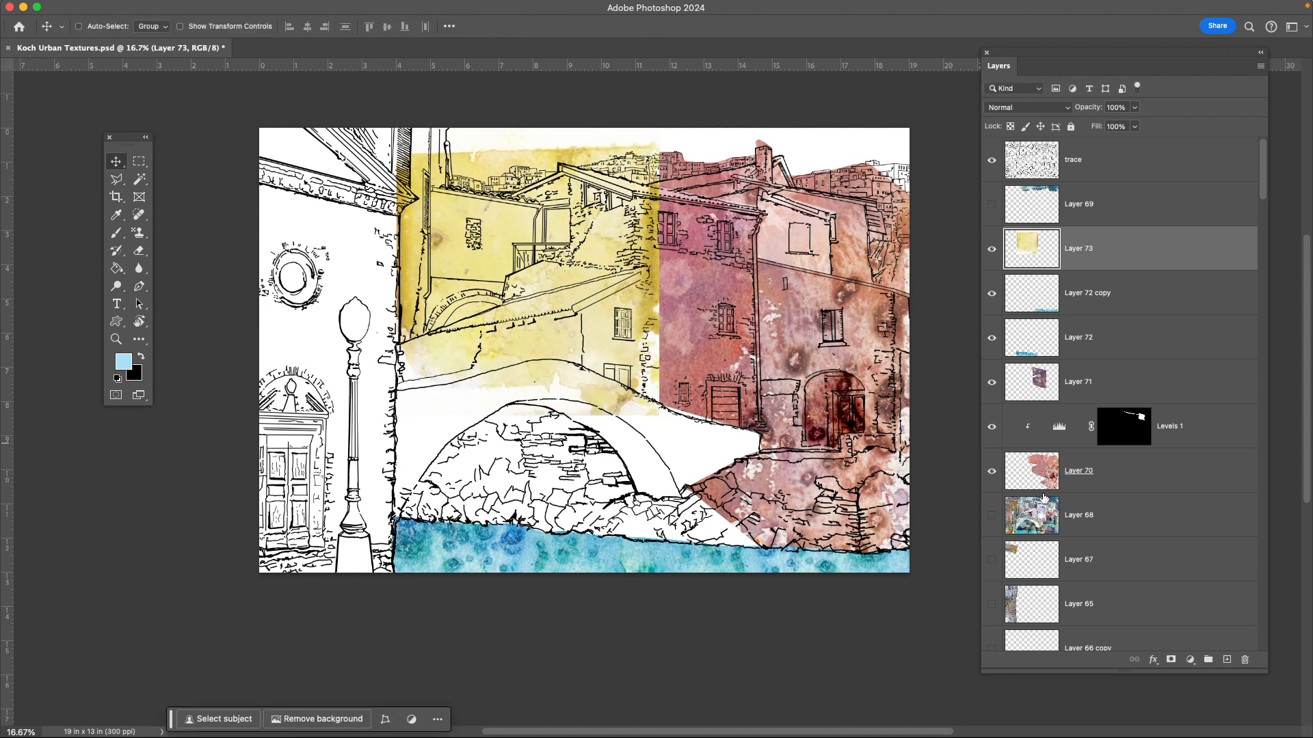
Load Layer 70's shape as a selection, delete that area from the yellow texture on Layer 73, and deselect.
super+click(1033, 478)
key(Delete)
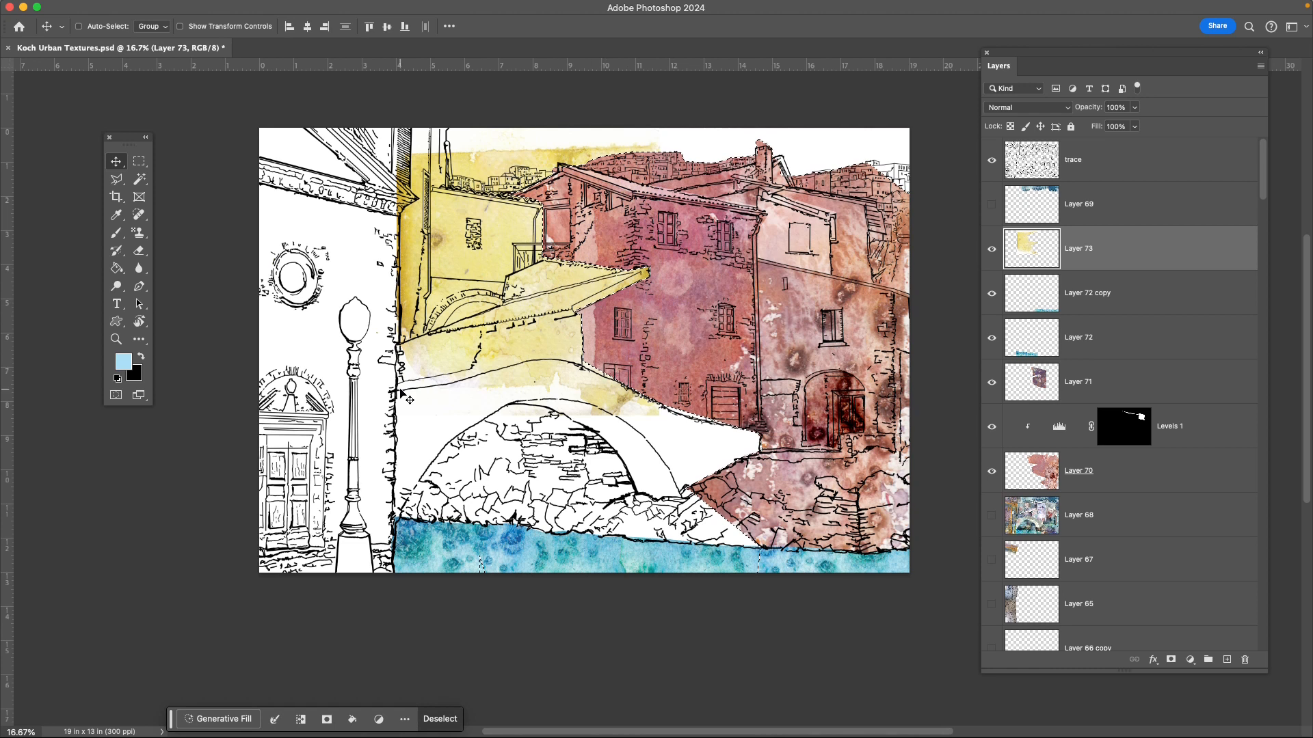
key(super+d)
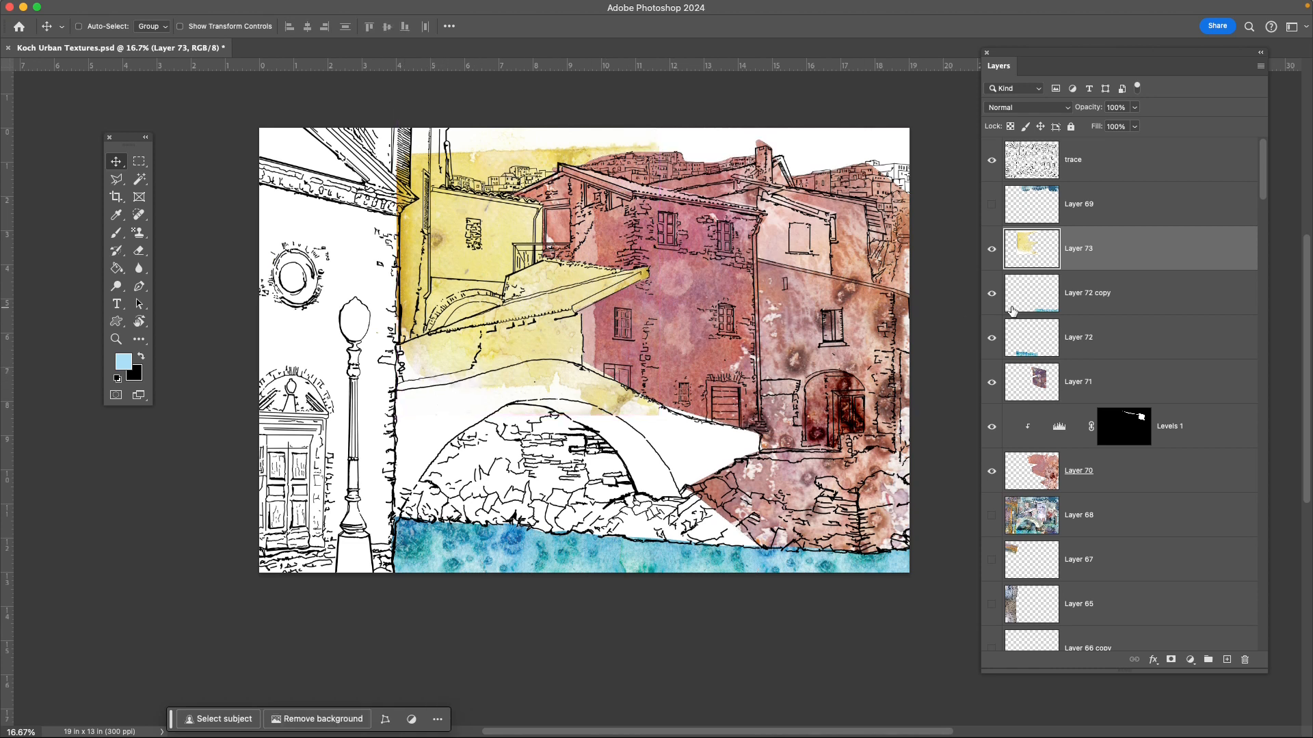
Turn the yellow texture on Layer 73 orange with Hue/Saturation, setting the hue to about -22.
key(super+u)
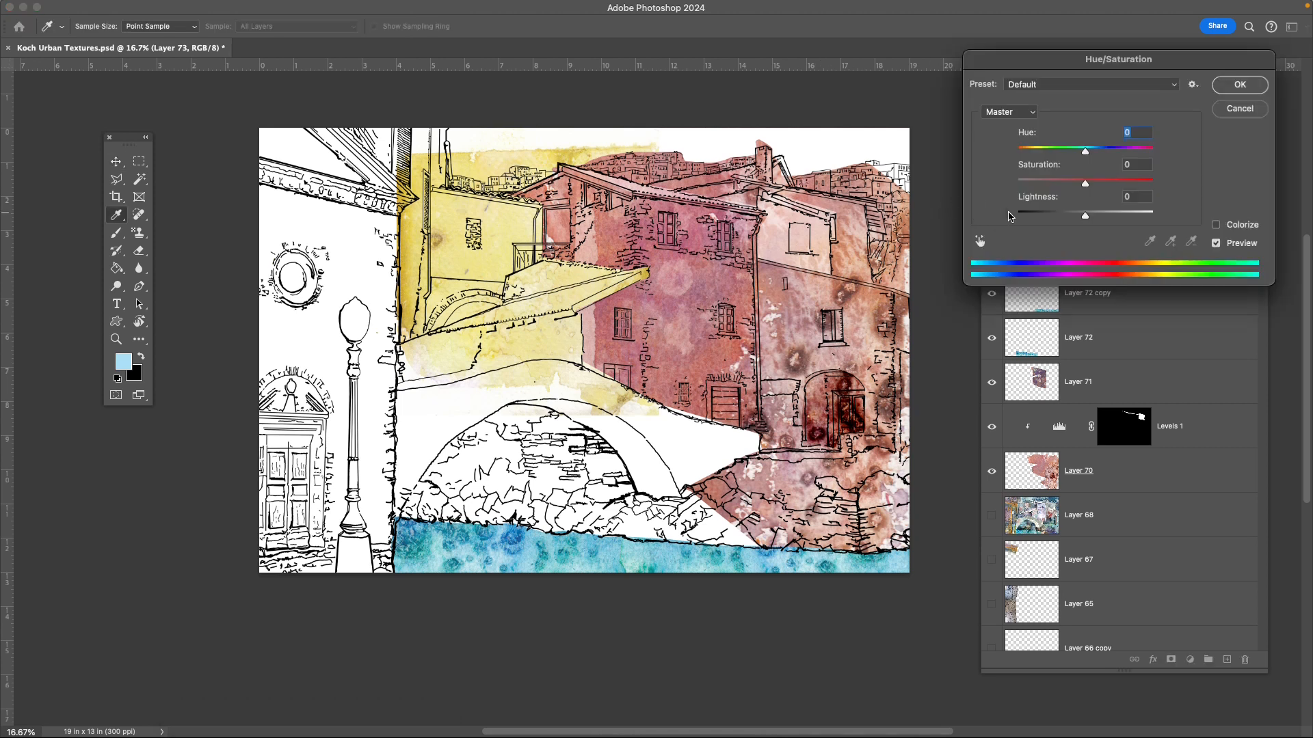
drag(1089, 157, 1072, 157)
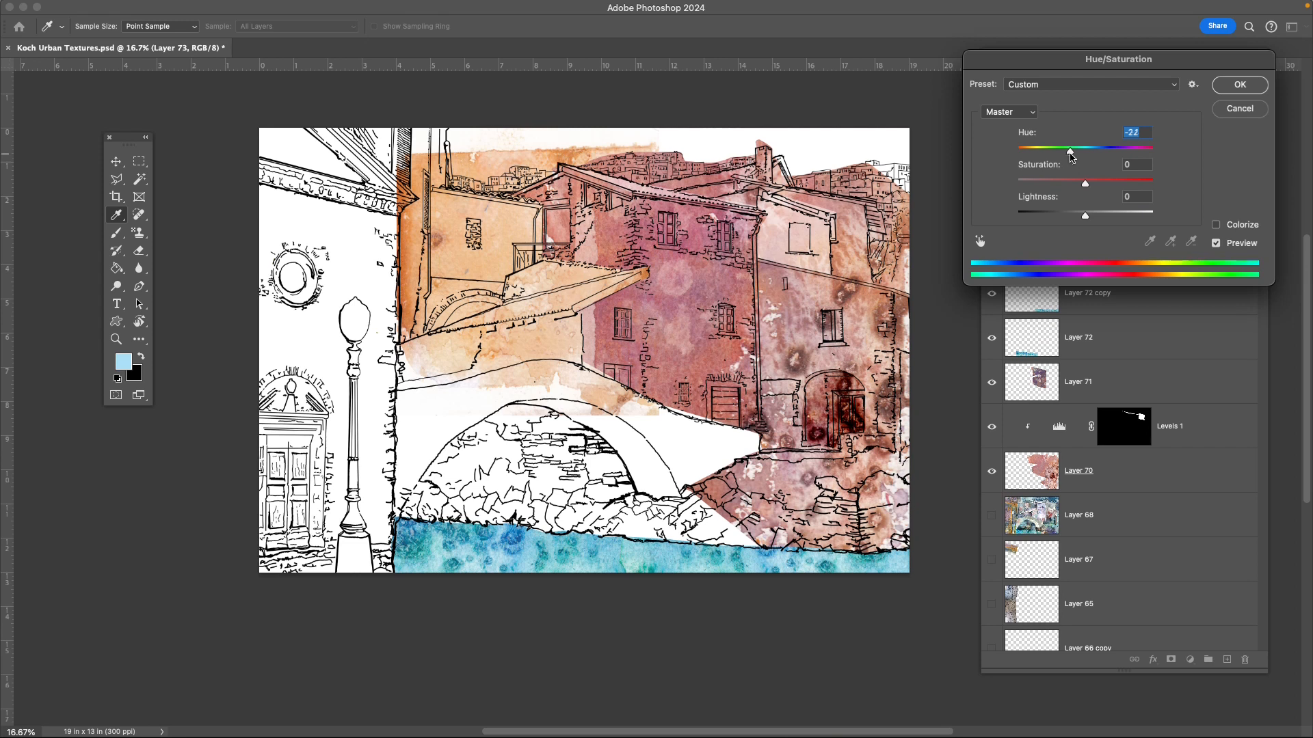
drag(1071, 157, 1072, 157)
click(1255, 90)
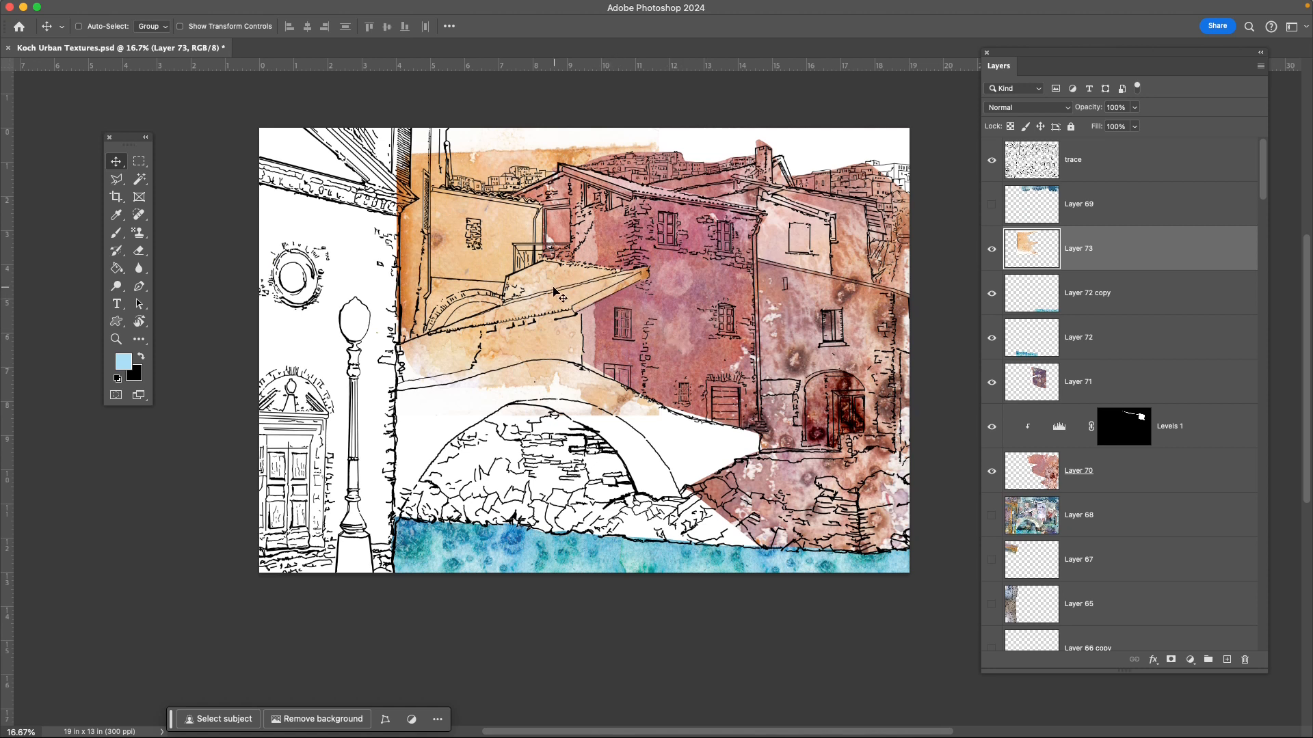
Select the sloping roof strip with the Polygonal Lasso, brighten it on Layer 73 with a Levels midtone of 2.22, and deselect.
key(l)
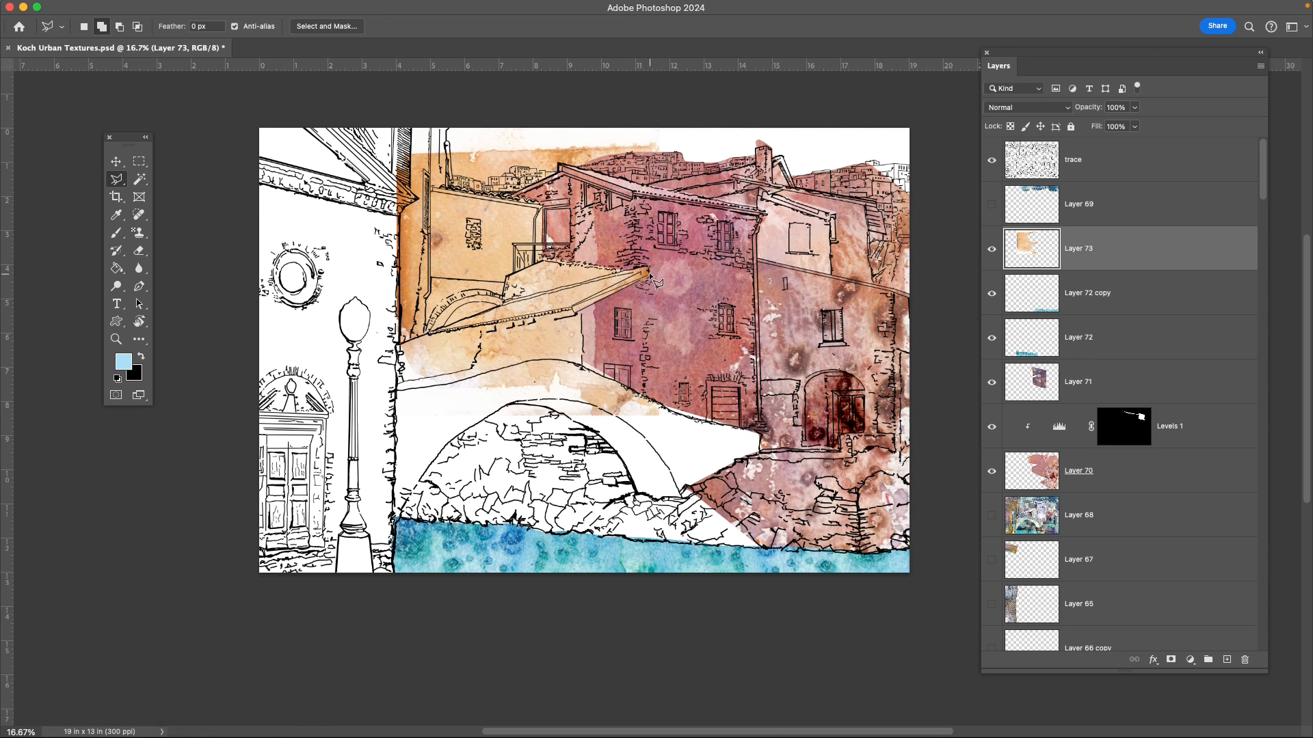
click(501, 305)
click(429, 333)
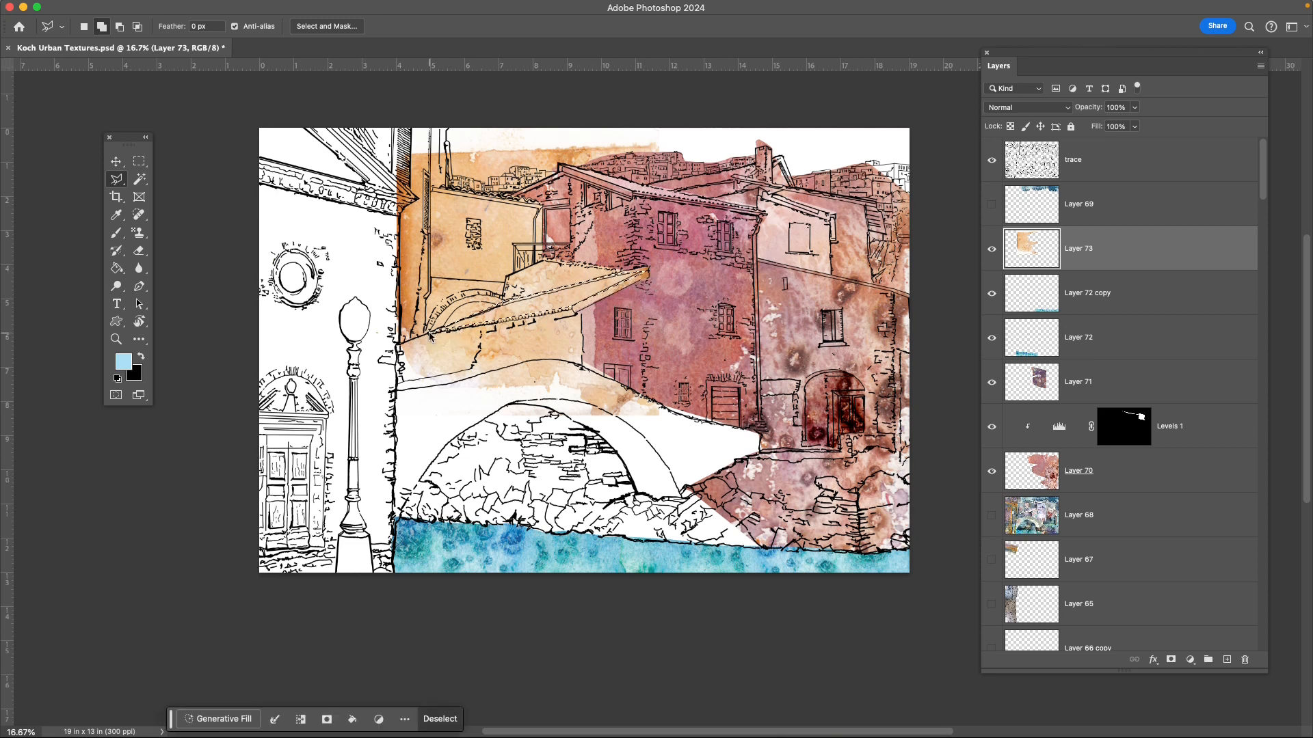
key(super+l)
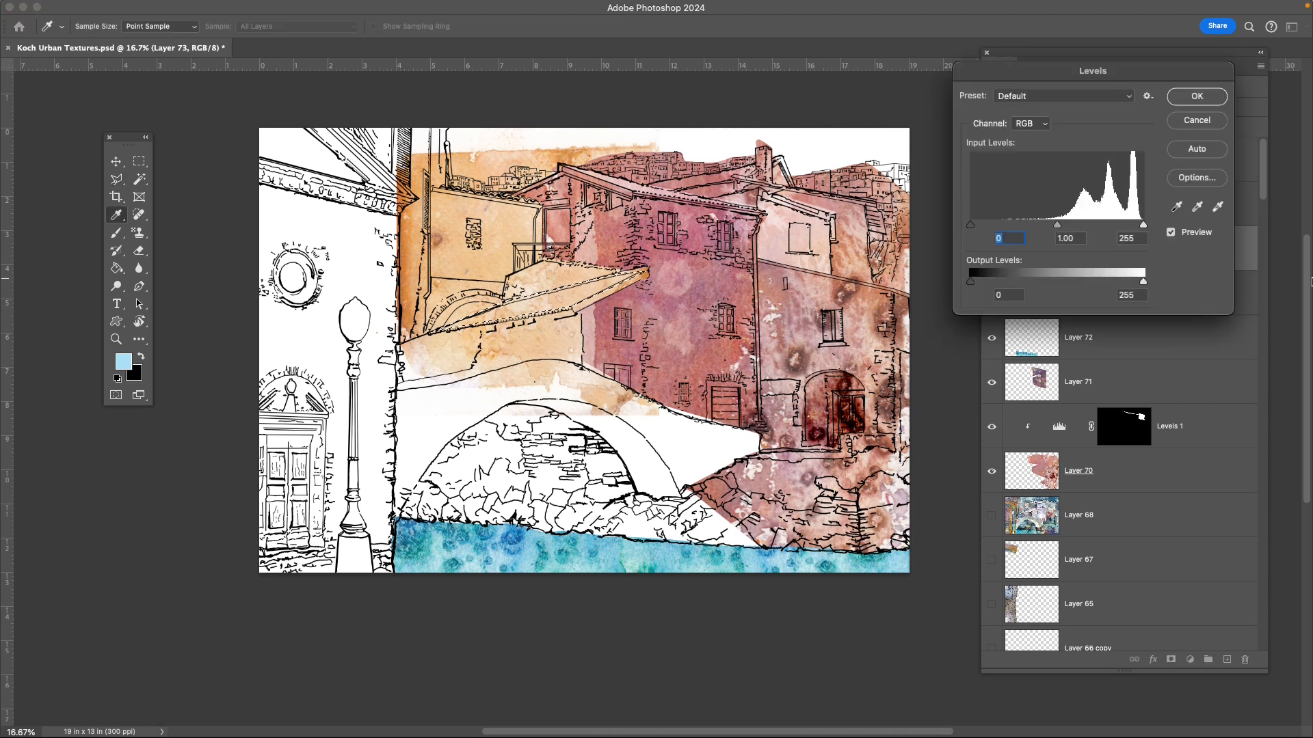
drag(1057, 225, 1015, 239)
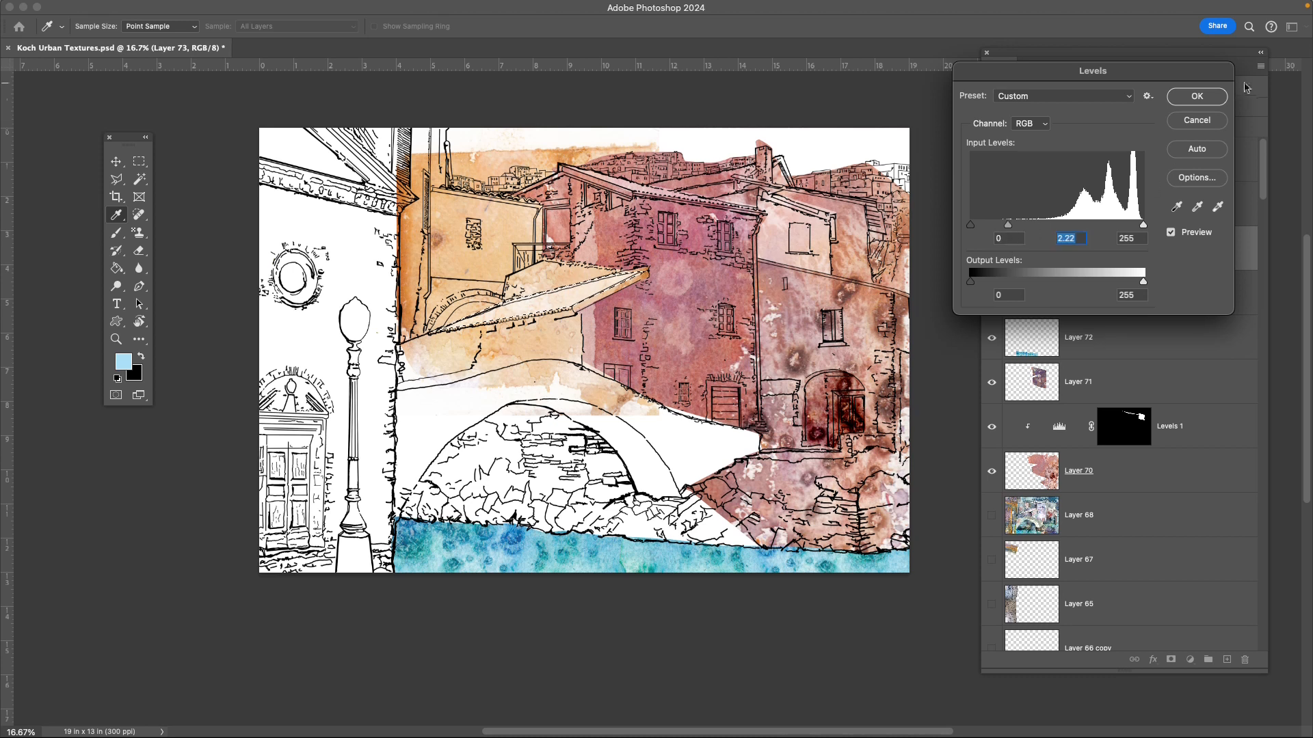
click(1214, 99)
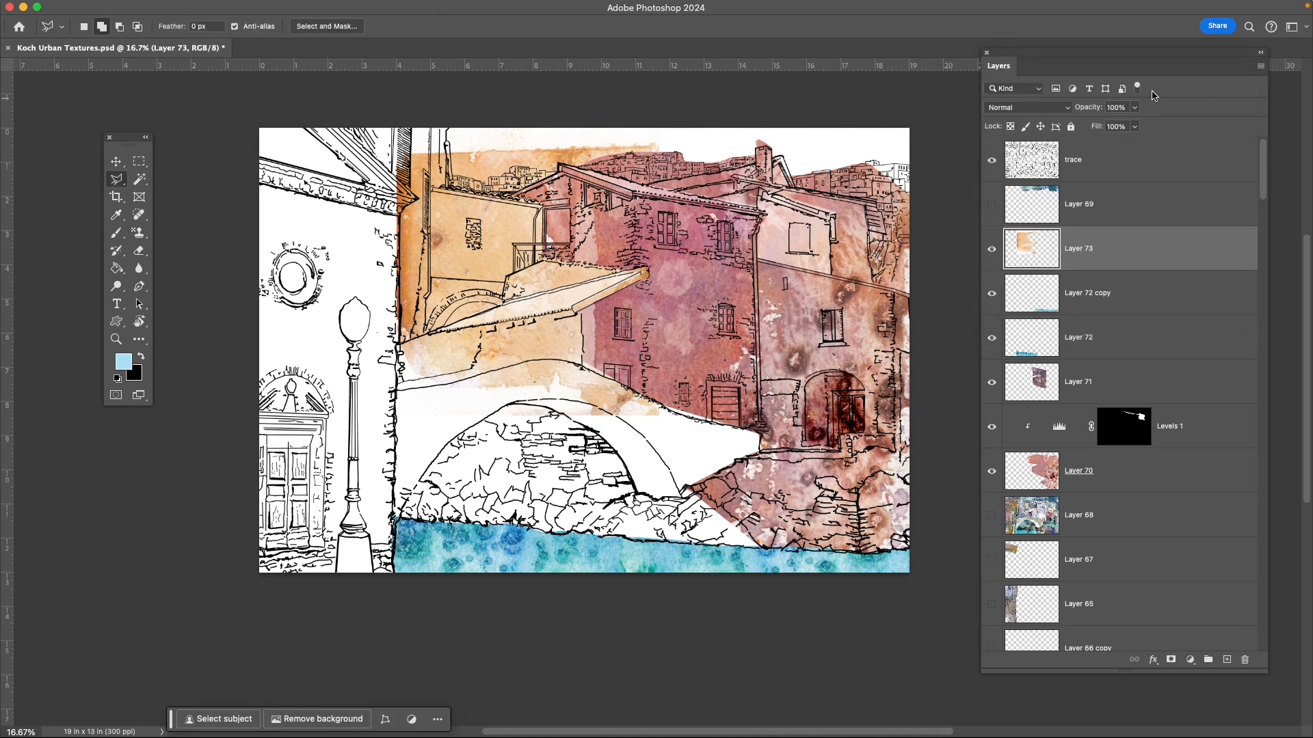
Reopen IMG_20240308_0003.jpg and bring another copy of its yellow texture into the town drawing over the bridge.
key(super+o)
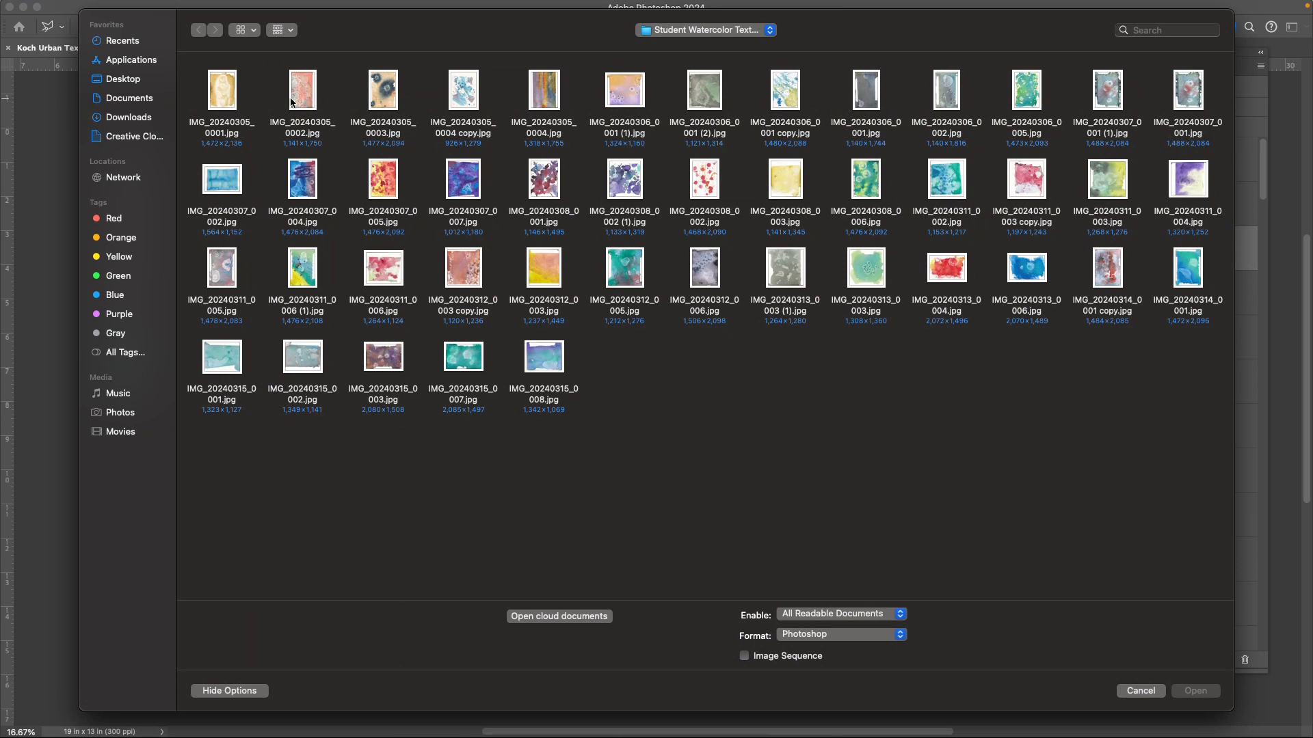
double_click(782, 183)
drag(1167, 164, 631, 383)
Remove the white margin along the new yellow texture's upper edge with the Magic Wand and move the texture beneath the bridge arch.
key(w)
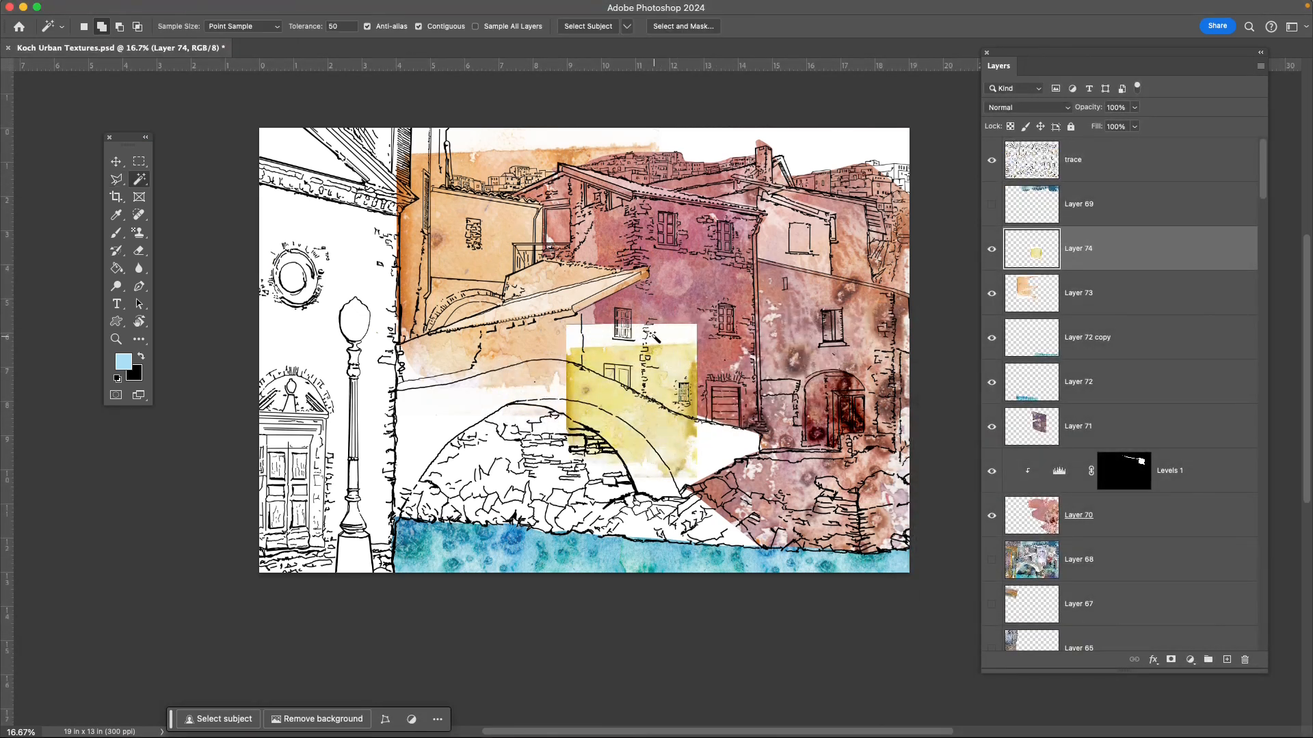
click(653, 336)
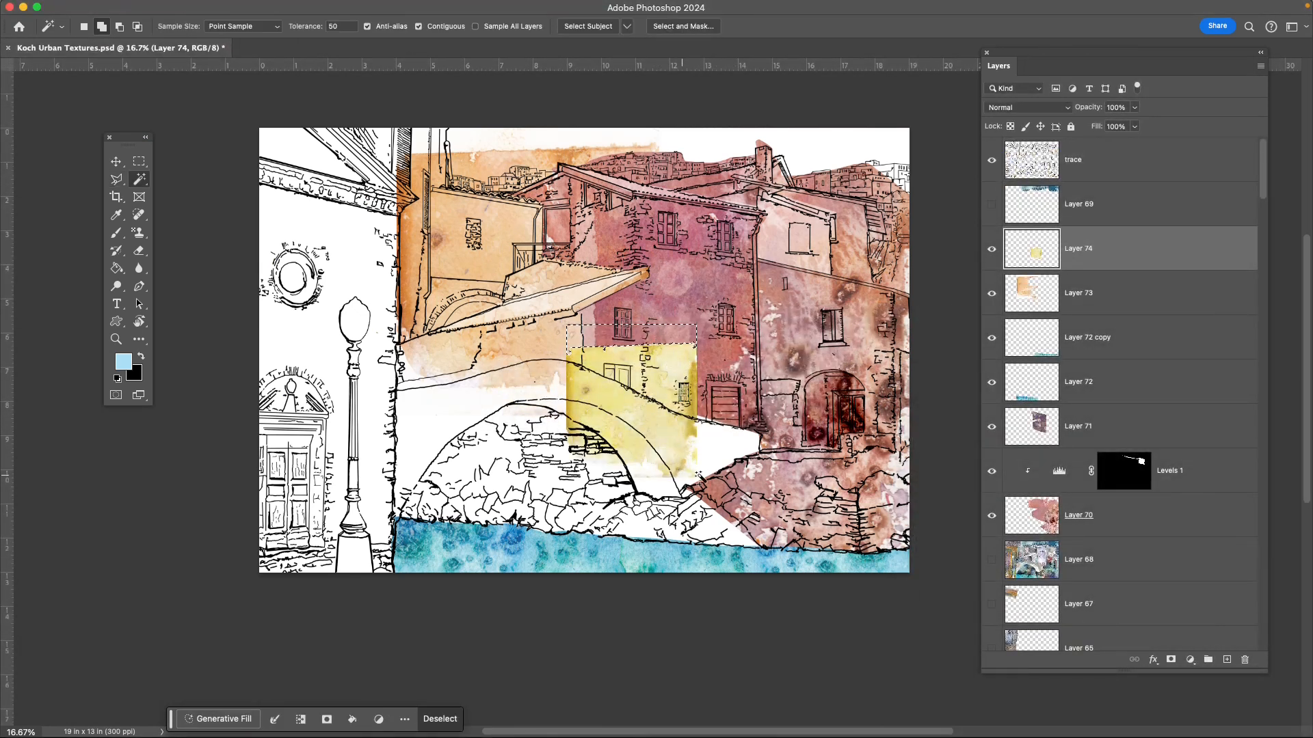
key(ctrl+d)
key(v)
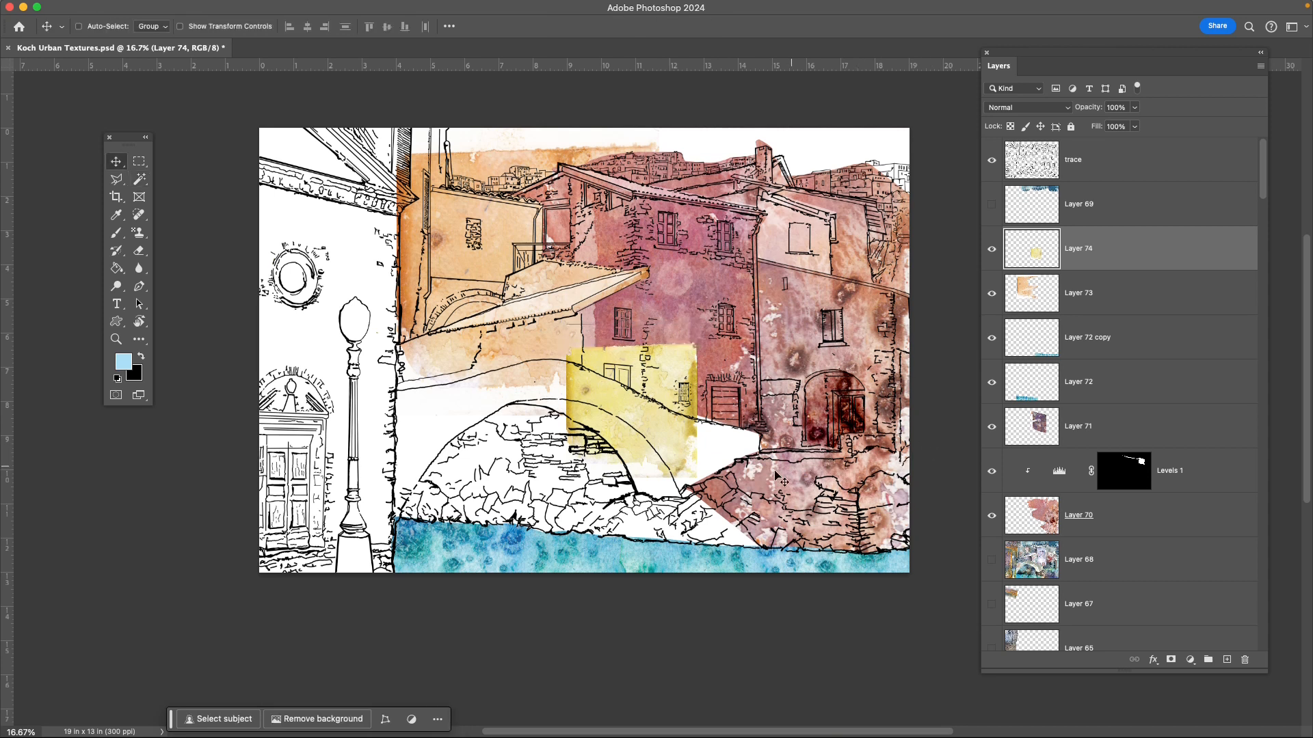
drag(653, 410, 550, 487)
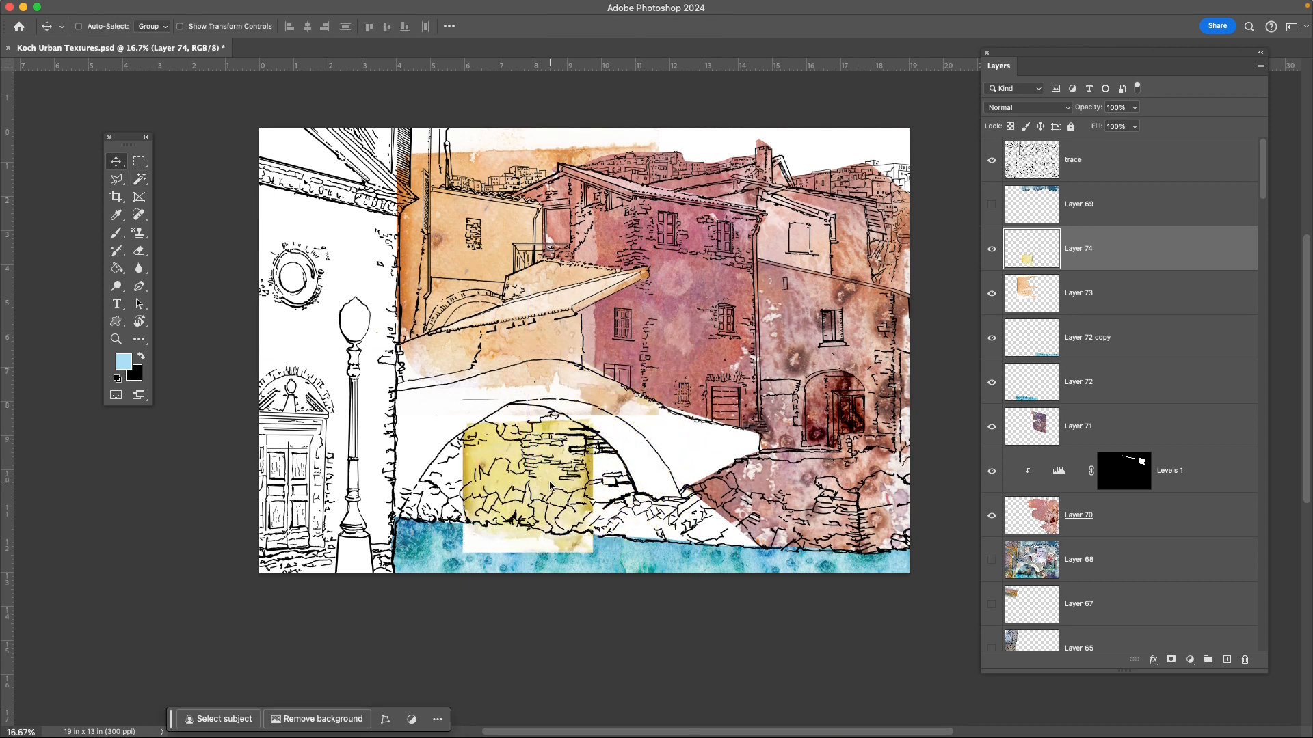
Rotate the yellow texture on Layer 74 to about -175° and enlarge it to roughly 289% by 230%, covering the bridge and the water below.
key(ctrl+t)
drag(618, 422, 486, 512)
drag(594, 411, 777, 295)
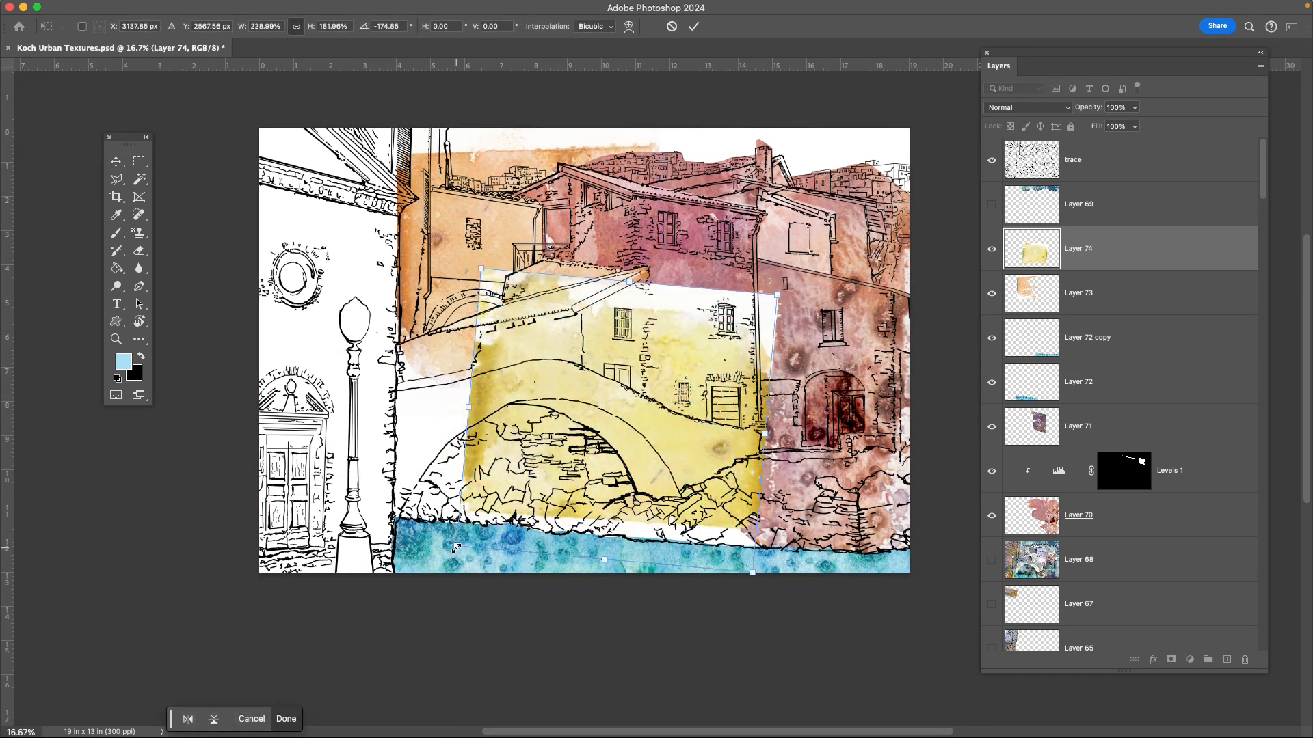
drag(455, 548, 372, 613)
drag(514, 535, 507, 597)
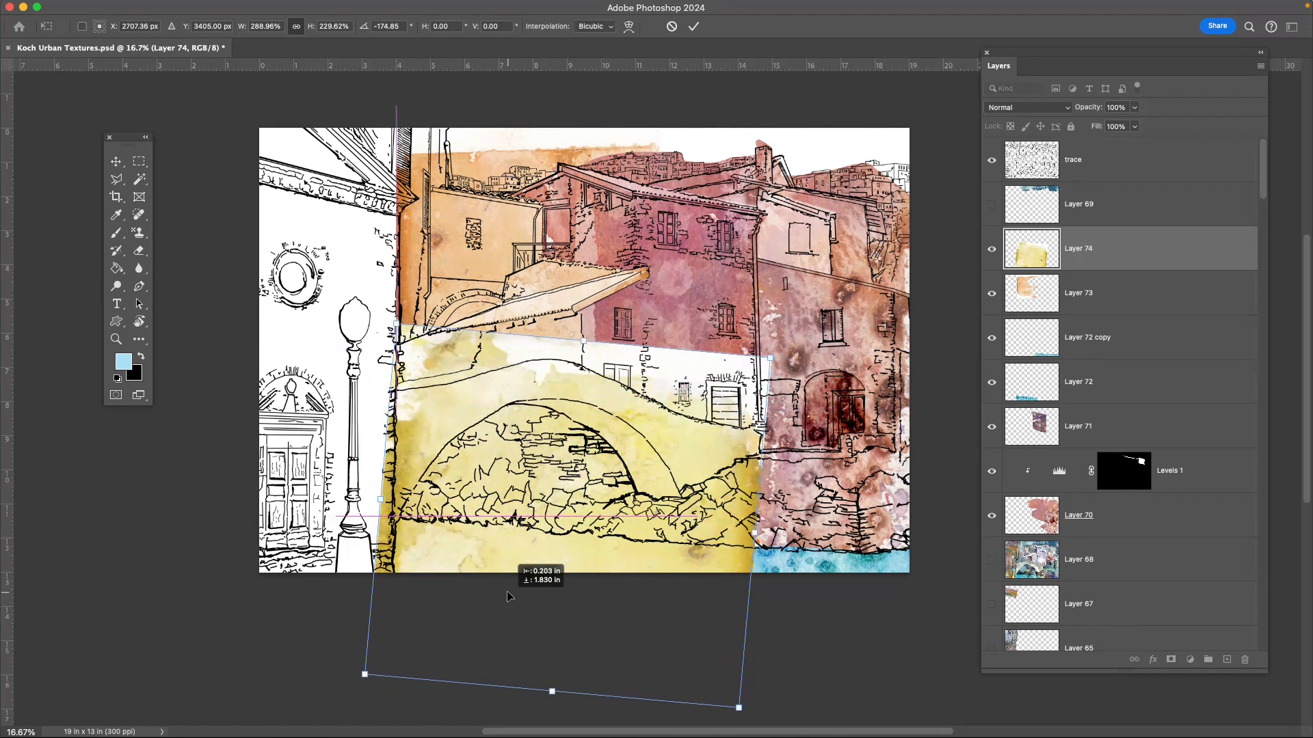
key(Return)
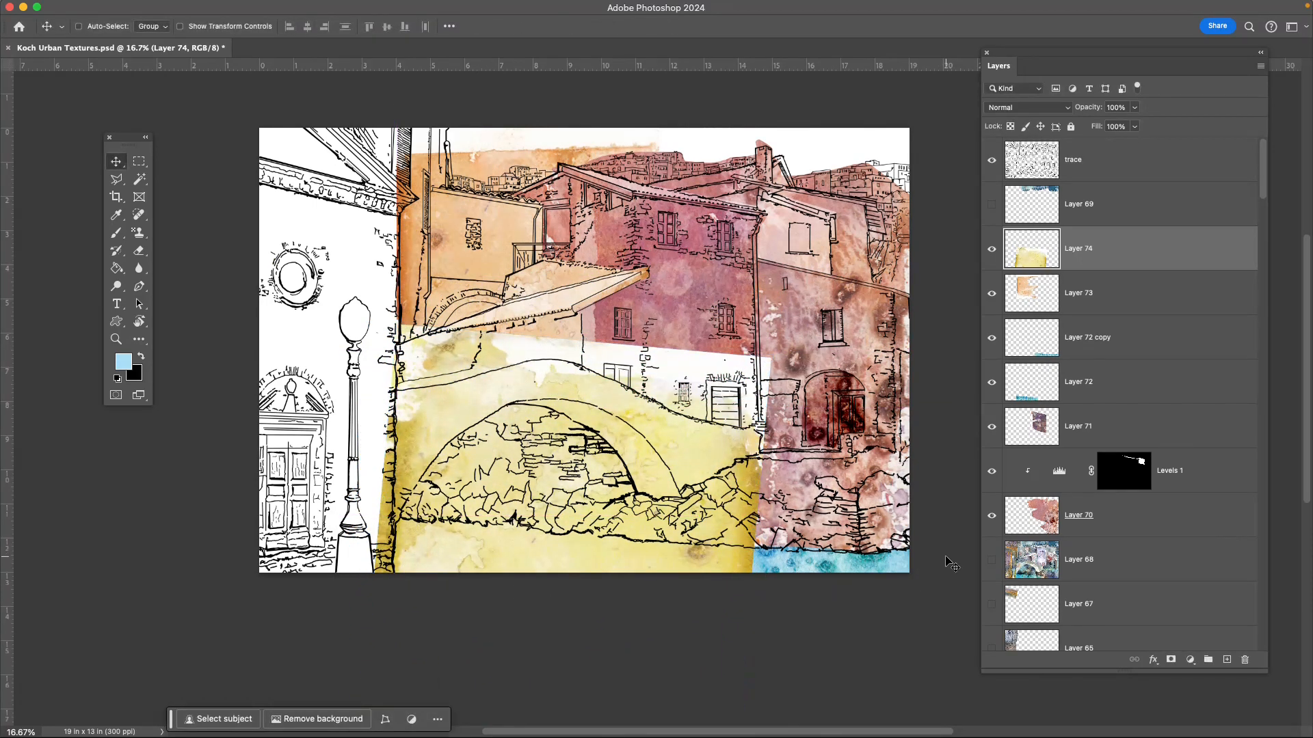
Delete the Layer 74 texture overlapping the red and purple buildings using their layer outlines, then erase its leftover edge above the bridge.
super+click(1029, 525)
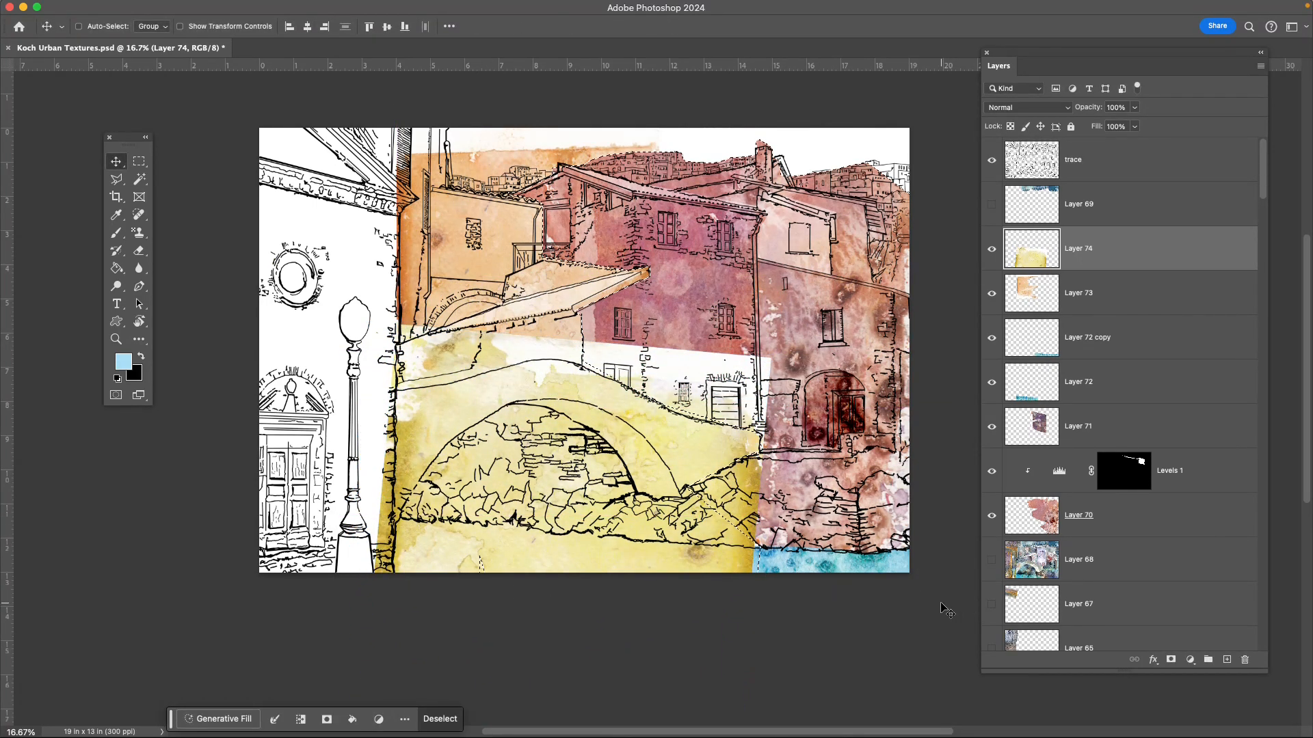
key(Delete)
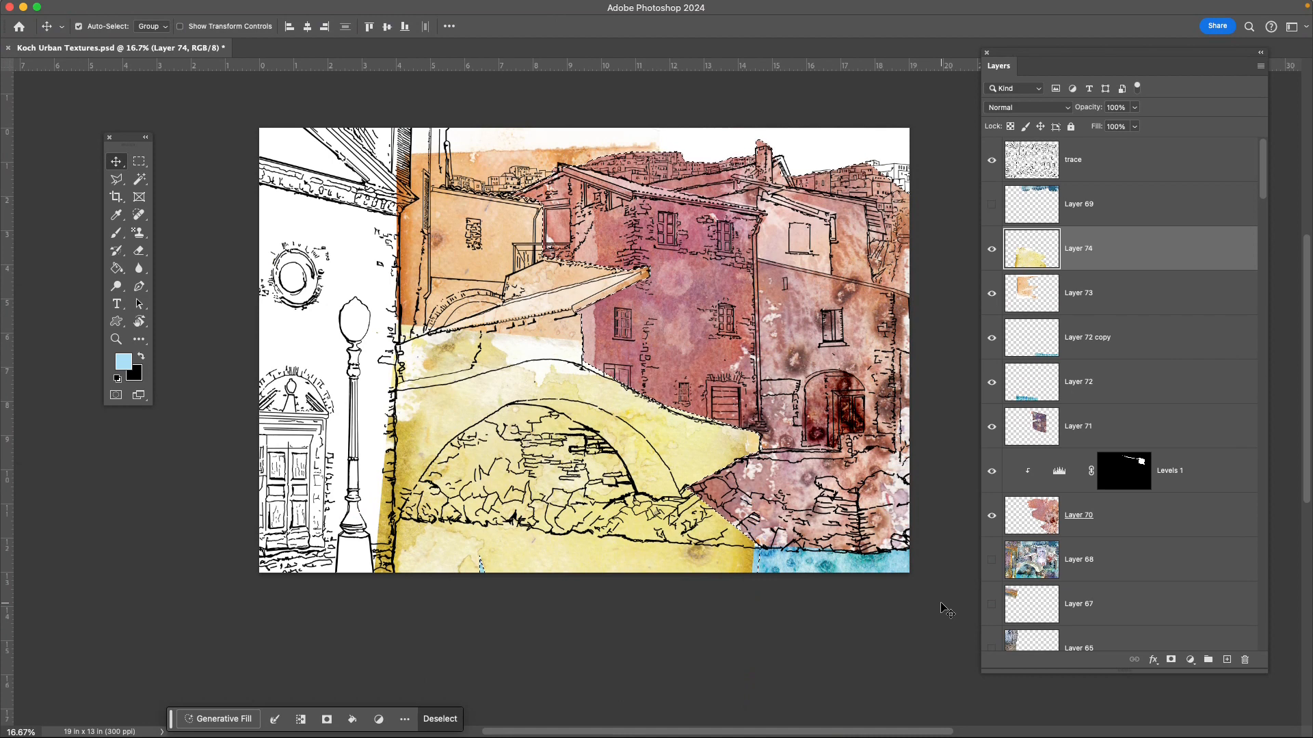
key(super+d)
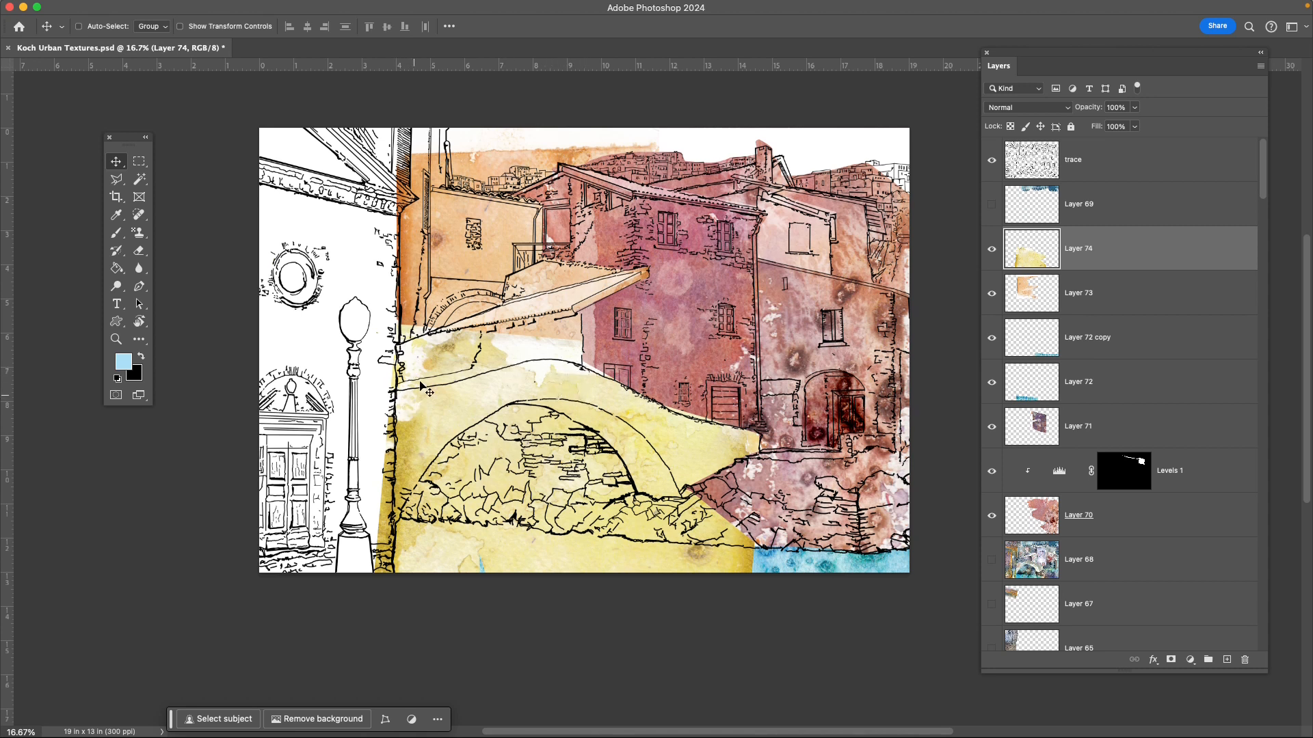
key(e)
mouse_move(385, 325)
mouse_down()
mouse_move(374, 322)
mouse_move(569, 331)
mouse_move(471, 344)
mouse_move(672, 343)
mouse_move(186, 341)
mouse_up()
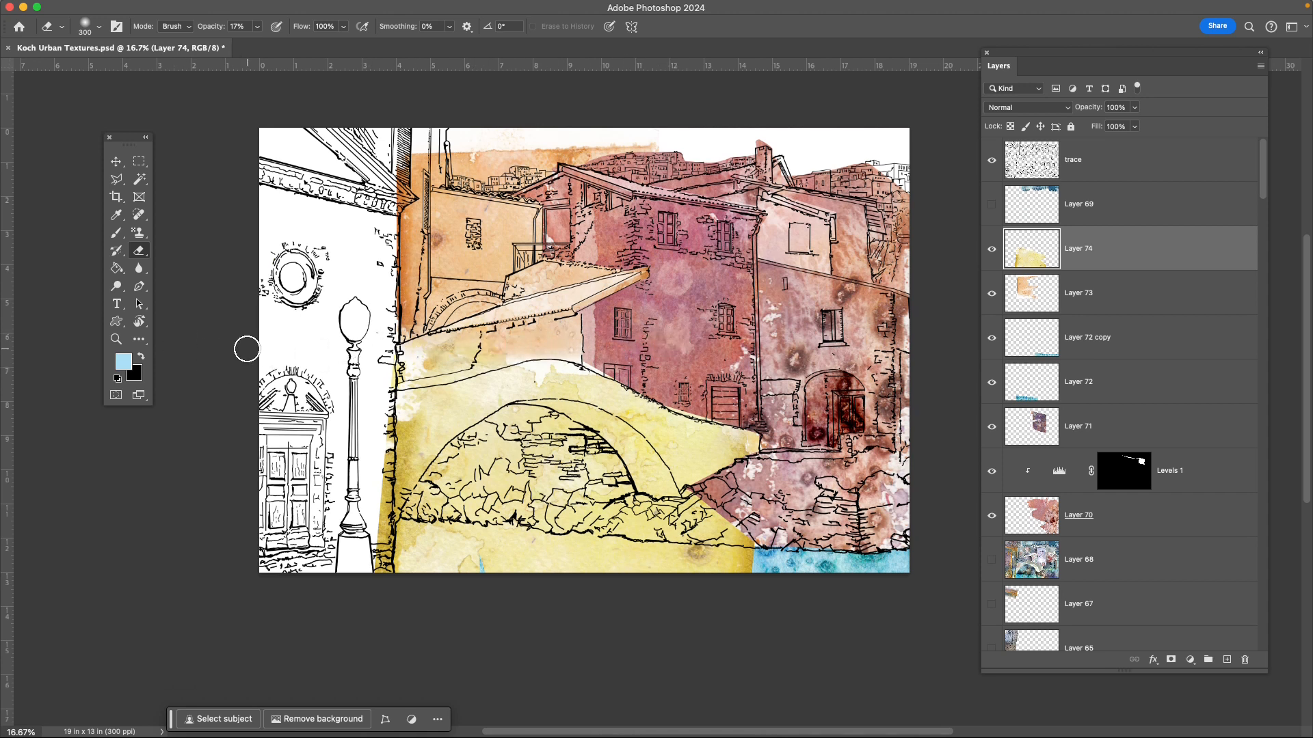
Delete the part of Layer 74 covering the water by loading the outlines of Layer 72 and Layer 72 copy, and deselect.
super+click(1039, 349)
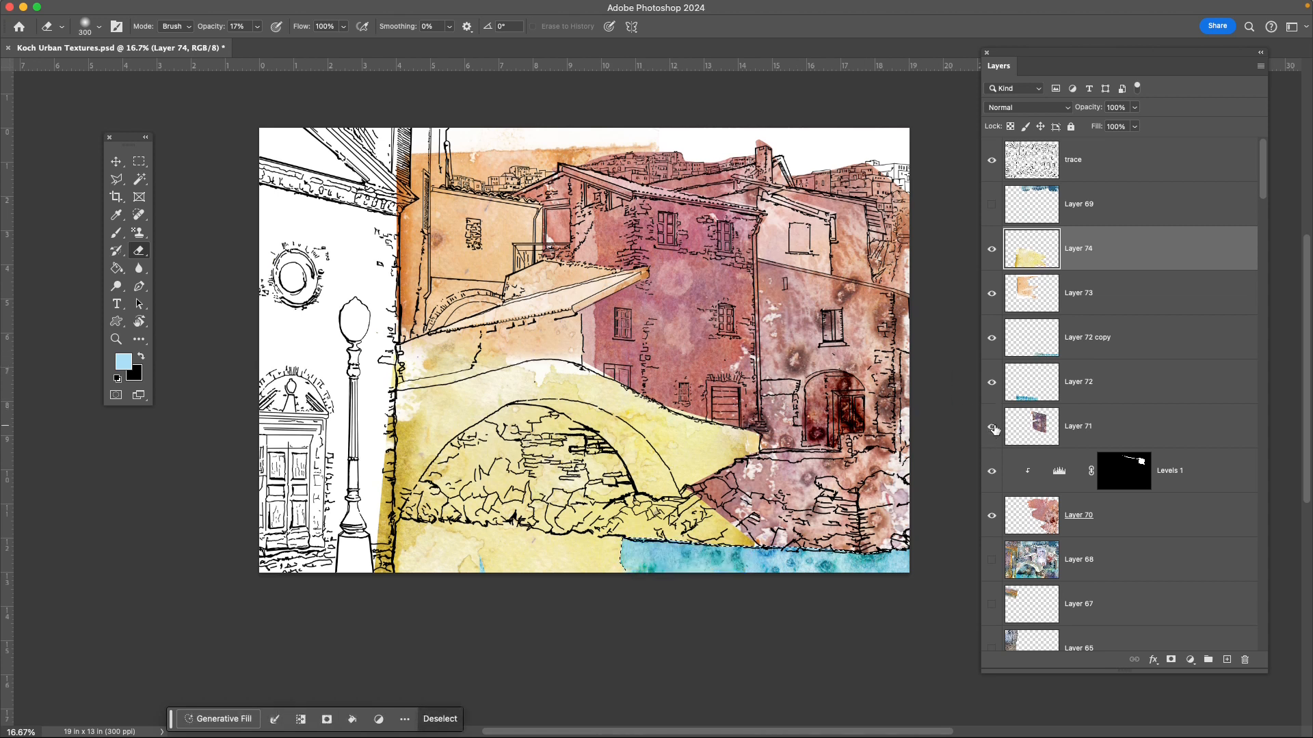
super+click(1033, 392)
key(Delete)
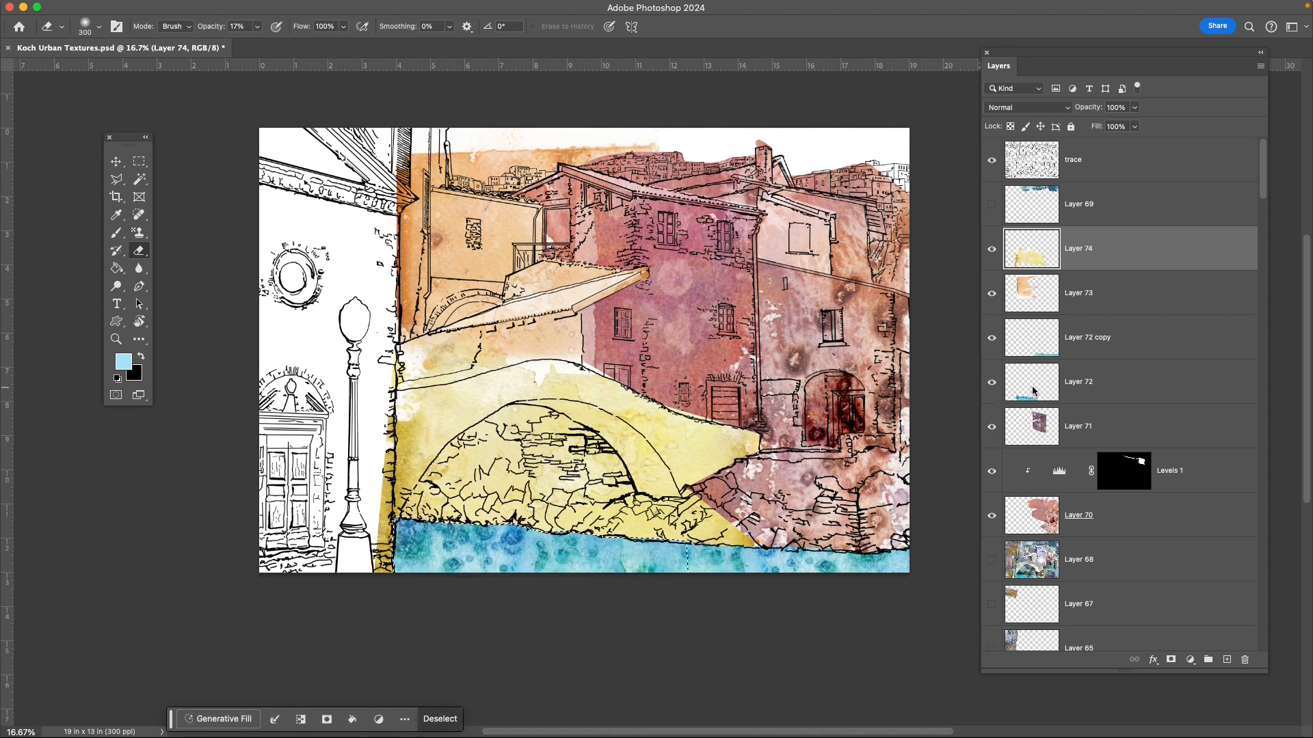
key(super+d)
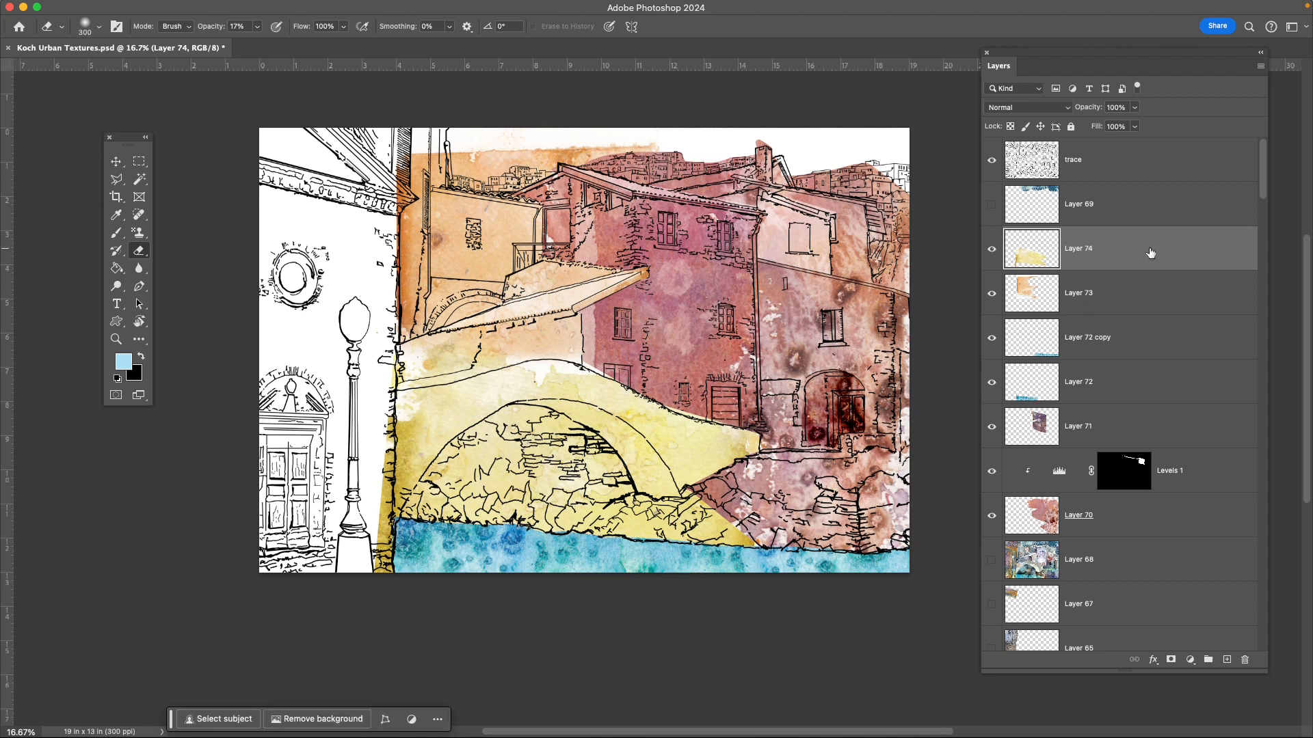
Turn the yellow bridge texture on Layer 74 reddish orange with Hue/Saturation, setting the hue to -30.
key(super+u)
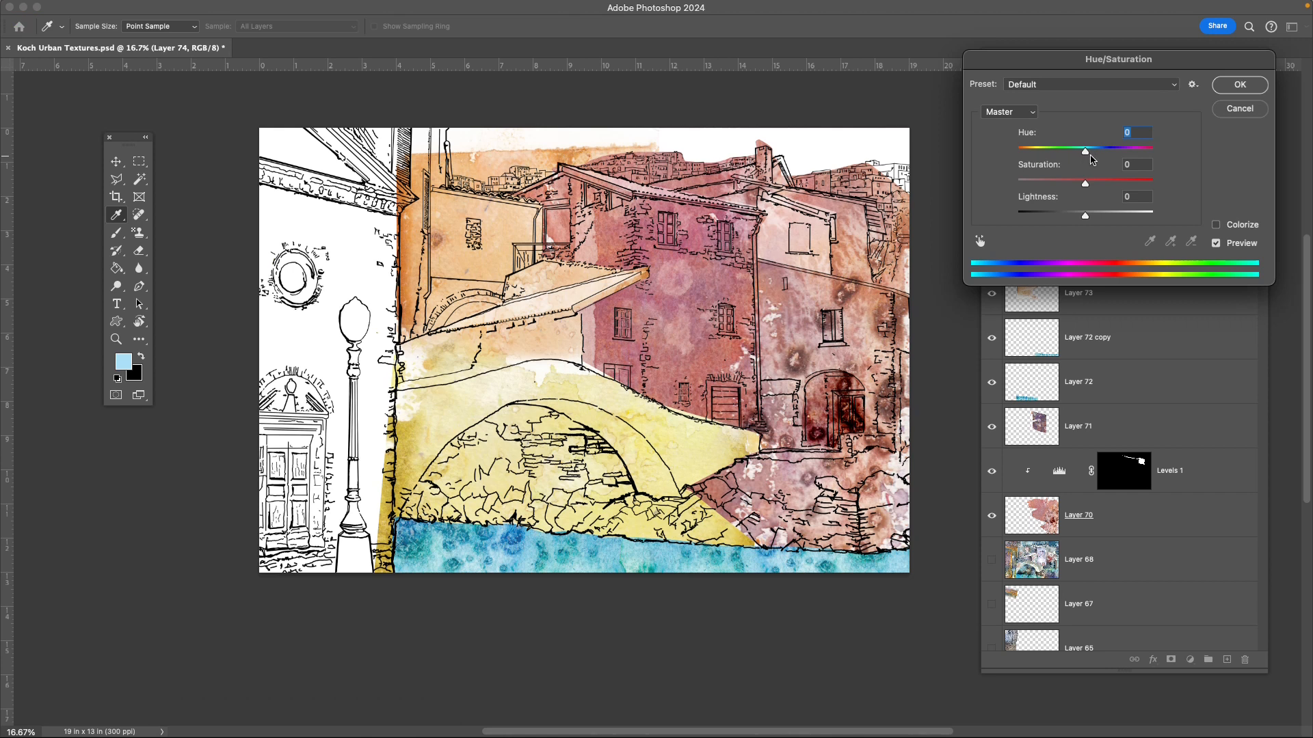
drag(1087, 155, 1066, 159)
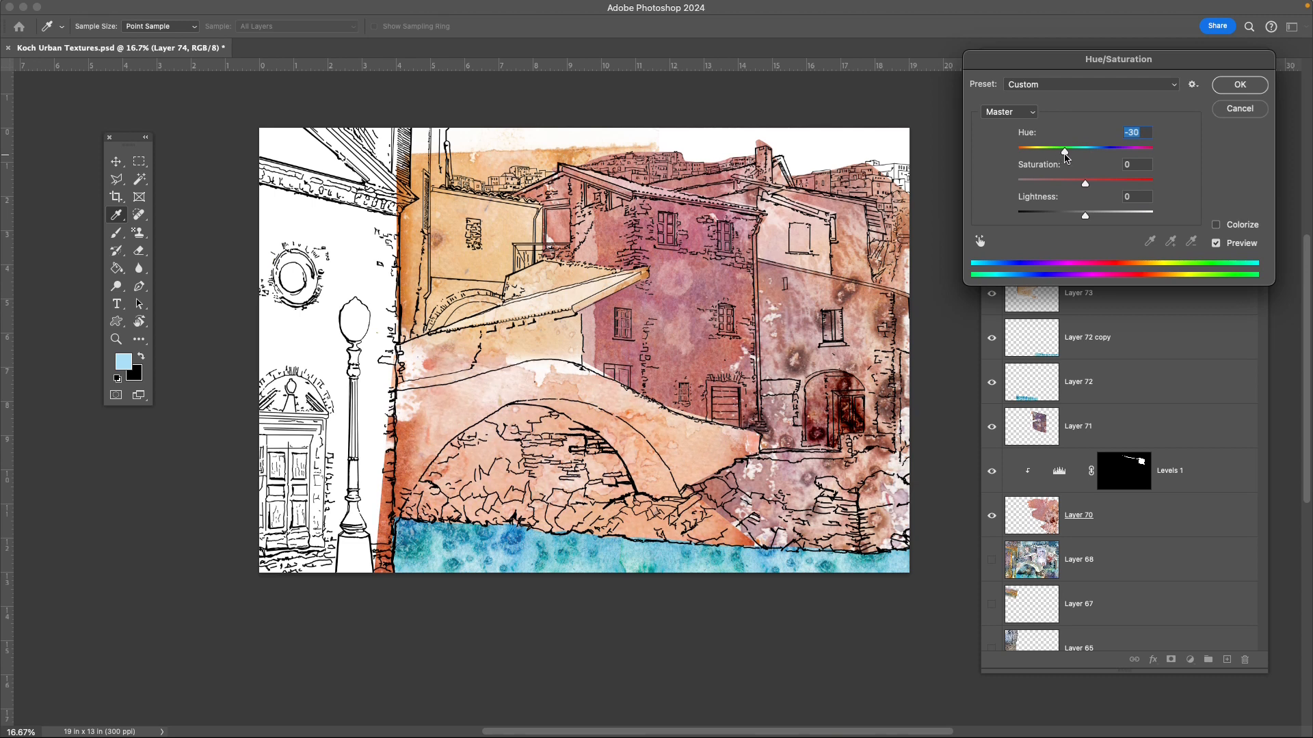
click(1236, 84)
key(e)
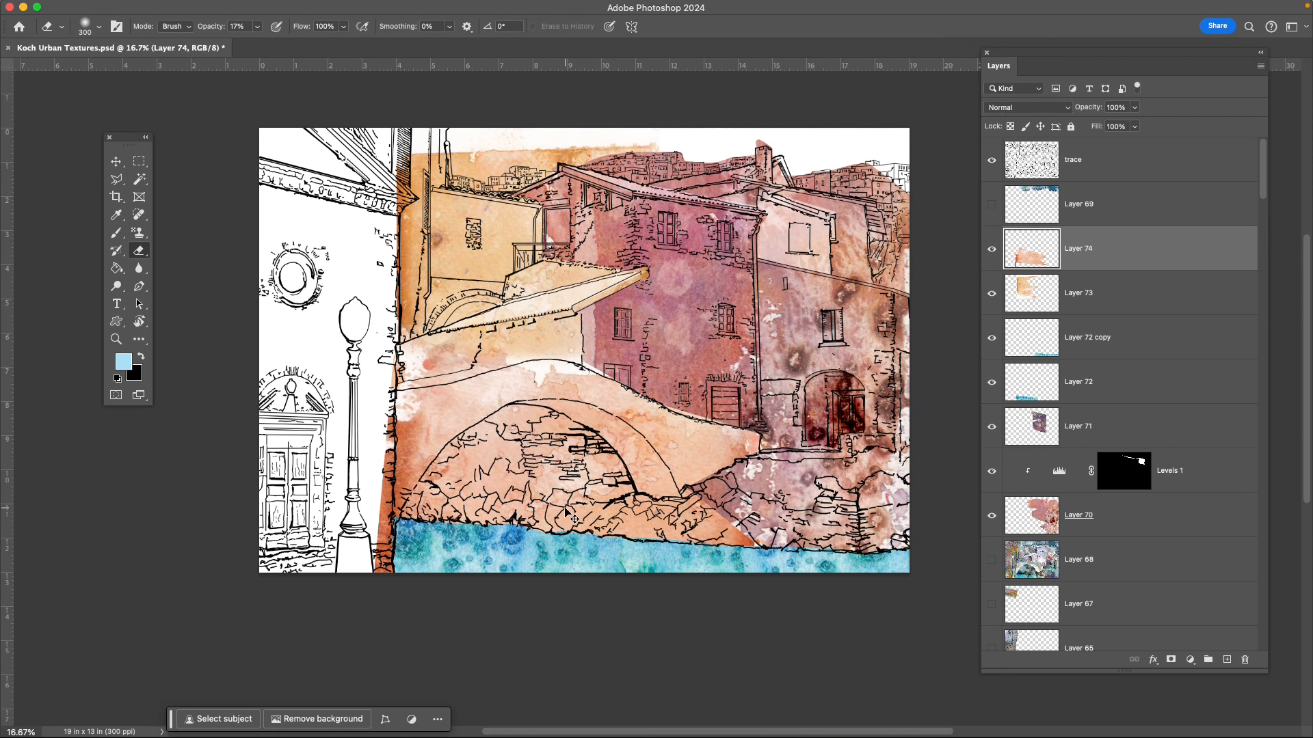
Select the stone area beneath the bridge arch with the Polygonal Lasso, darken it on Layer 74 with a Levels black point of 118, and deselect.
key(l)
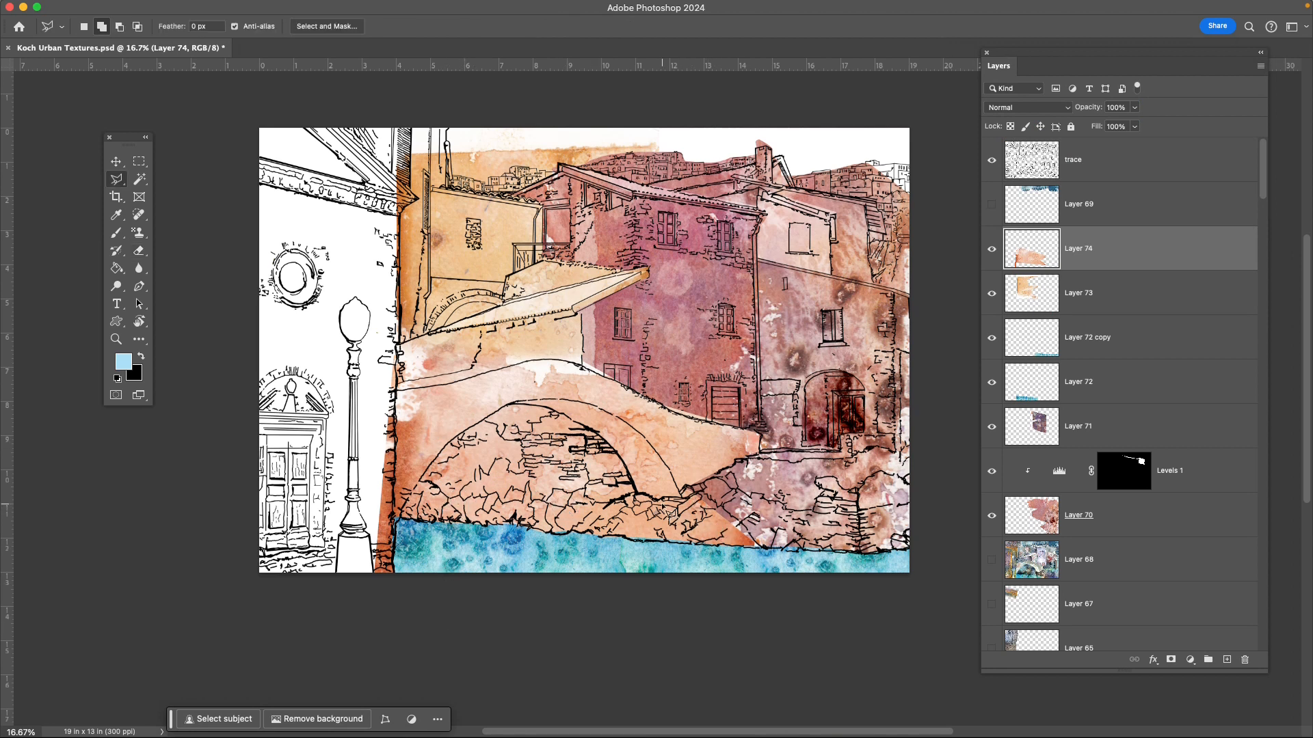
click(685, 492)
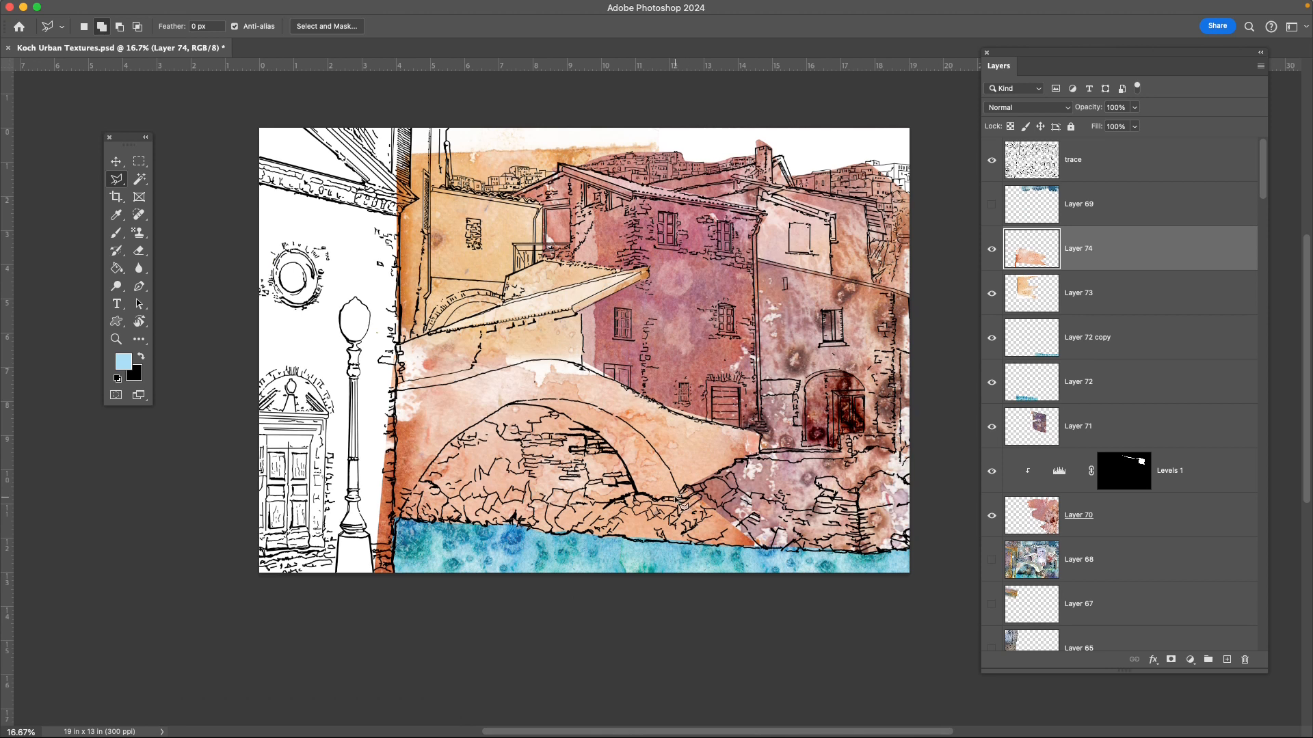
key(Escape)
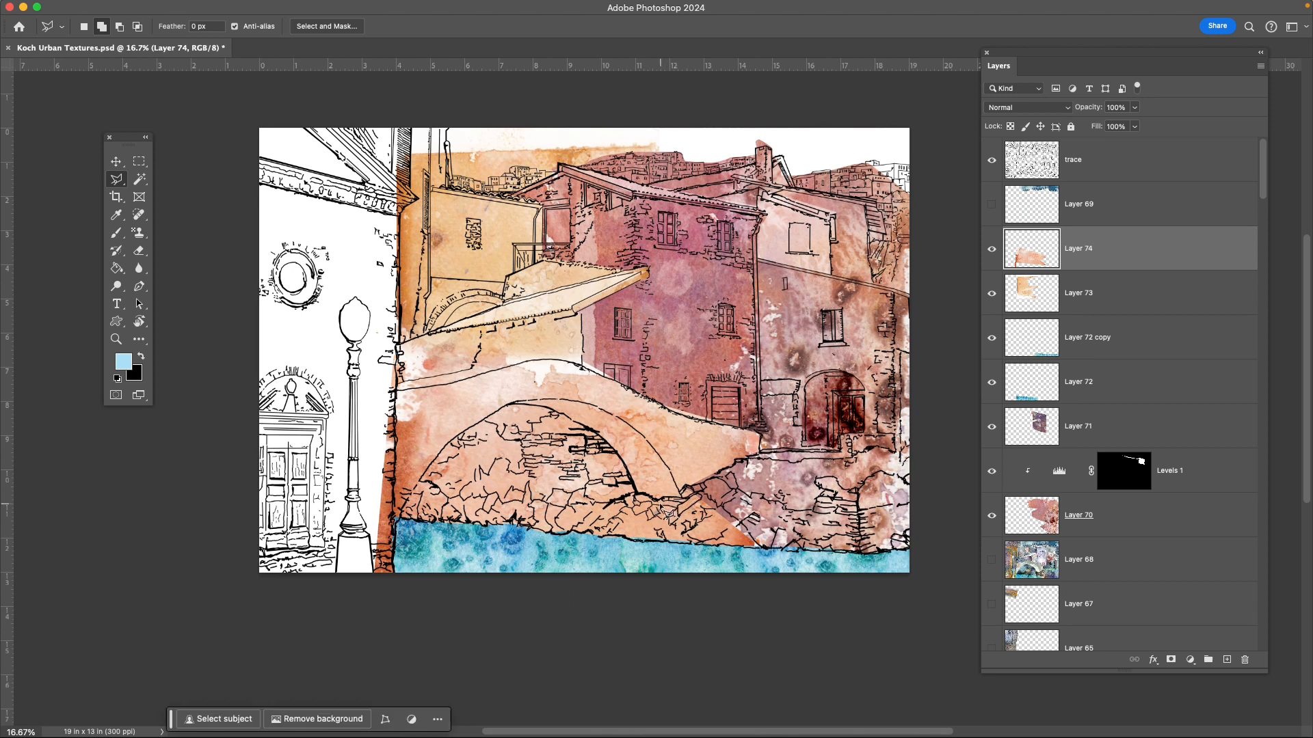
click(638, 496)
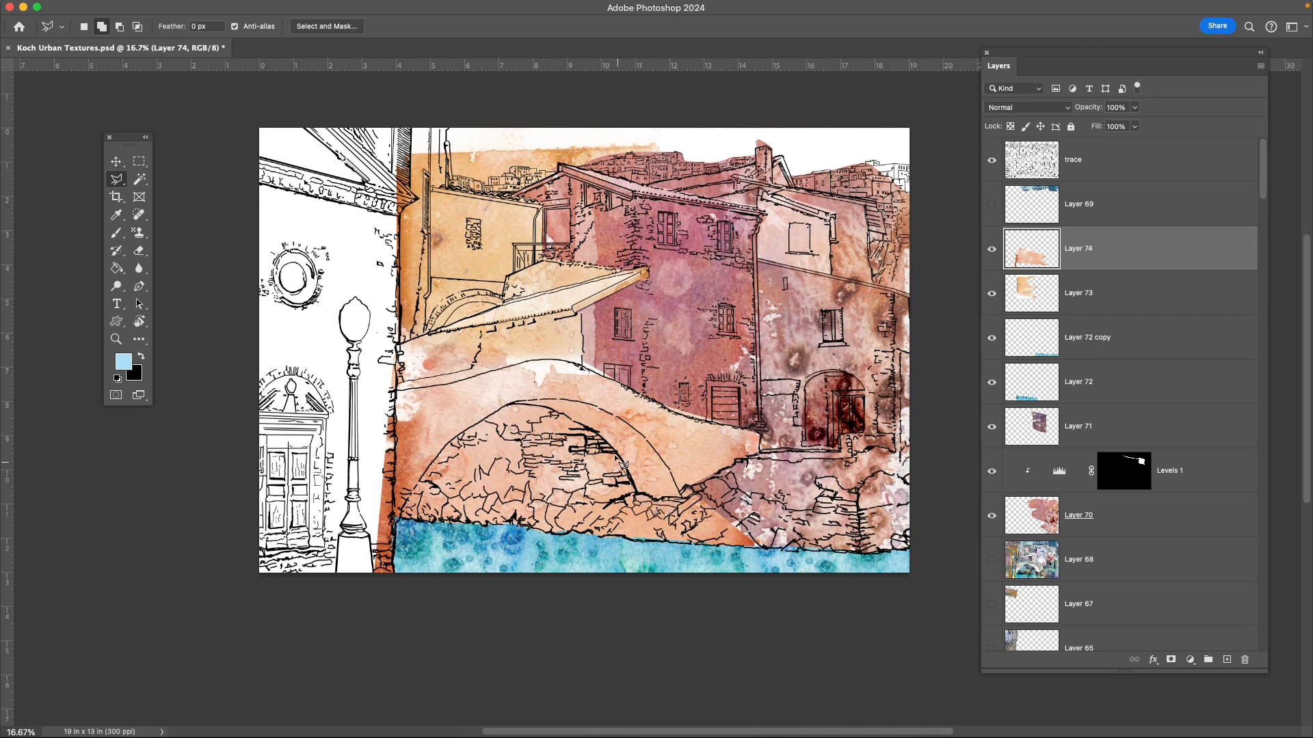
click(618, 460)
click(610, 442)
click(571, 418)
click(543, 408)
click(509, 404)
click(492, 418)
click(449, 439)
click(422, 477)
click(402, 510)
click(396, 529)
click(589, 533)
click(620, 507)
double_click(643, 499)
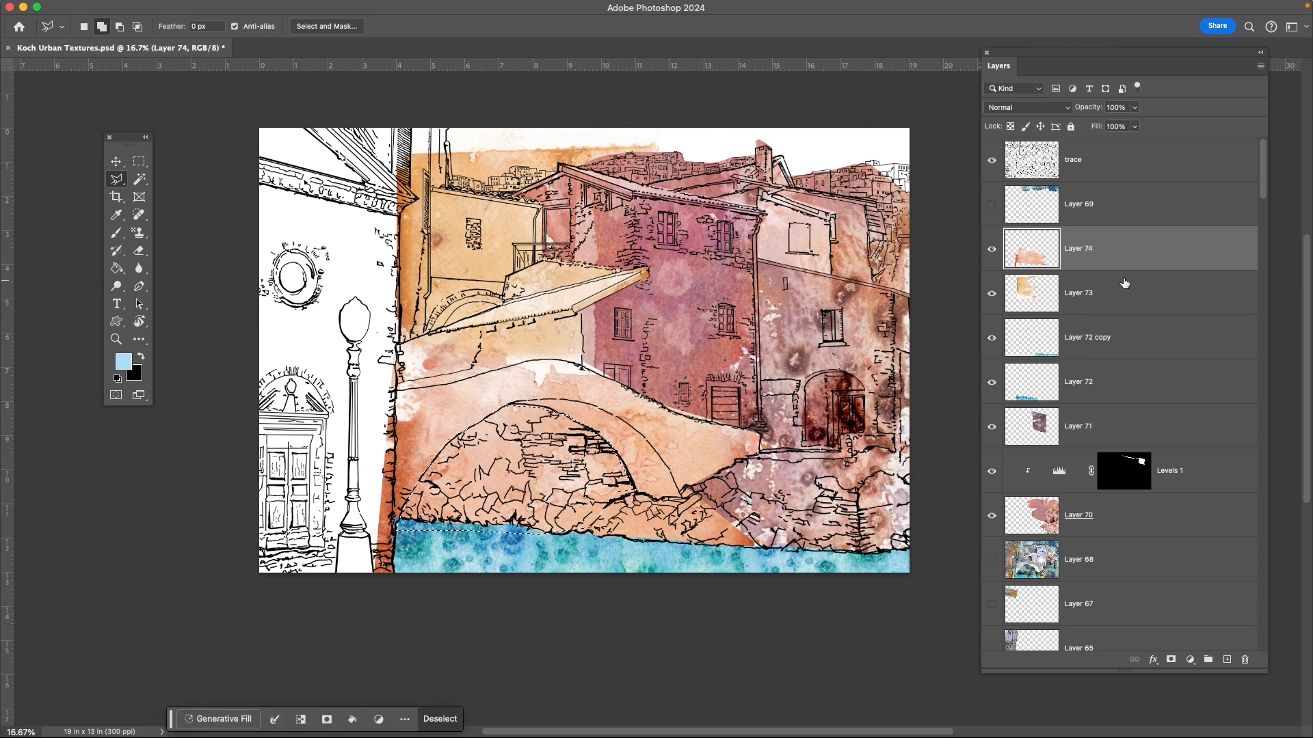
key(super+l)
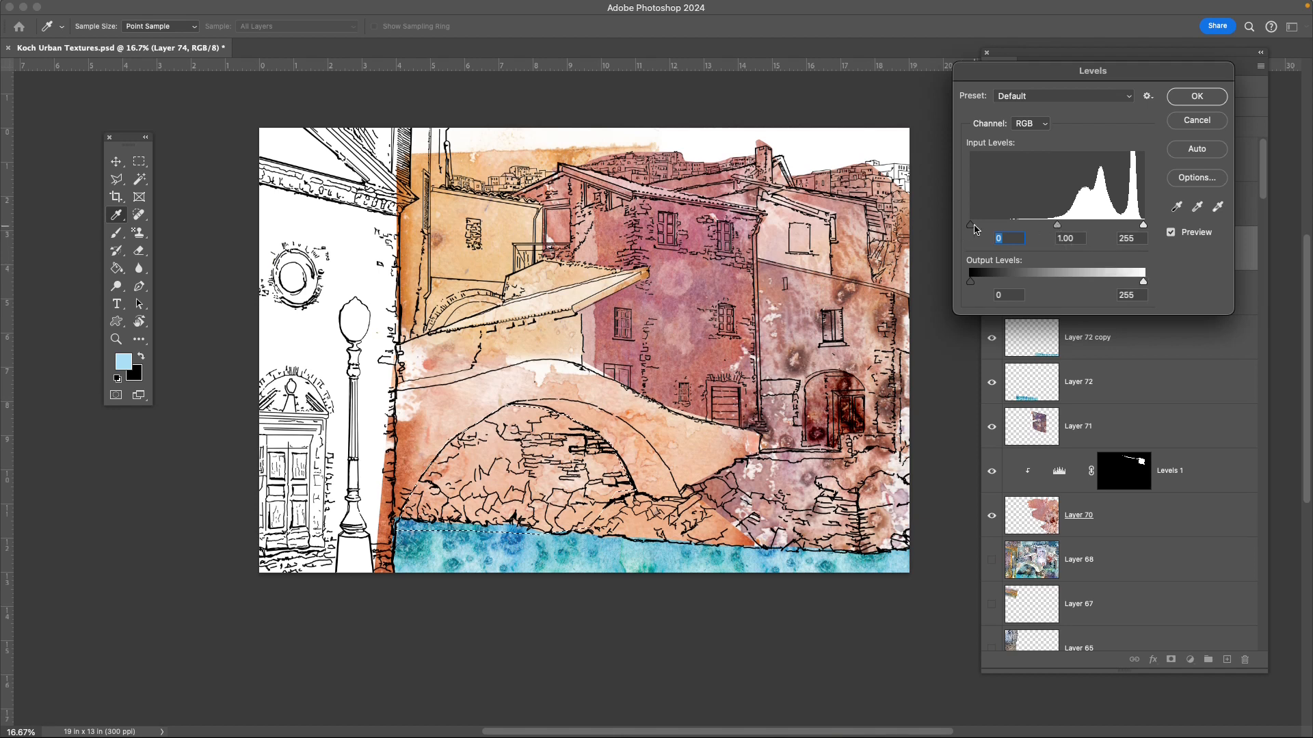
drag(973, 226, 1051, 224)
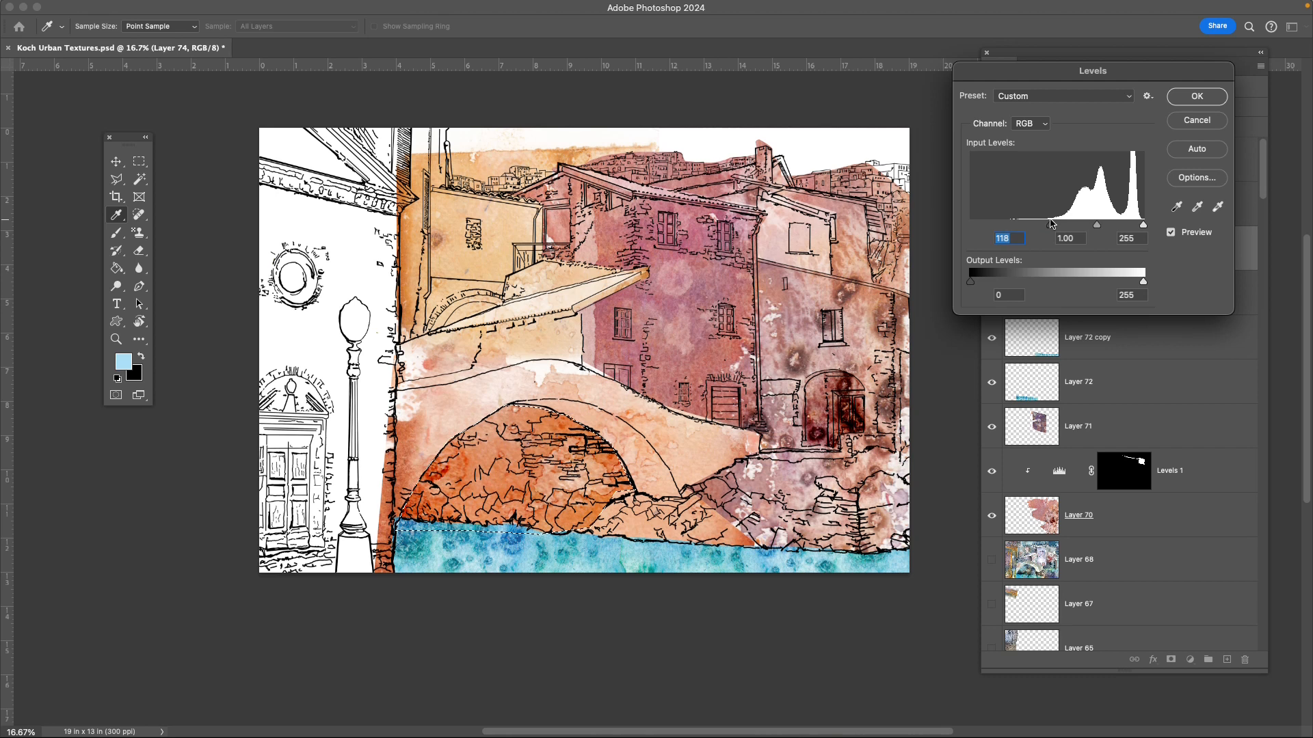
key(Return)
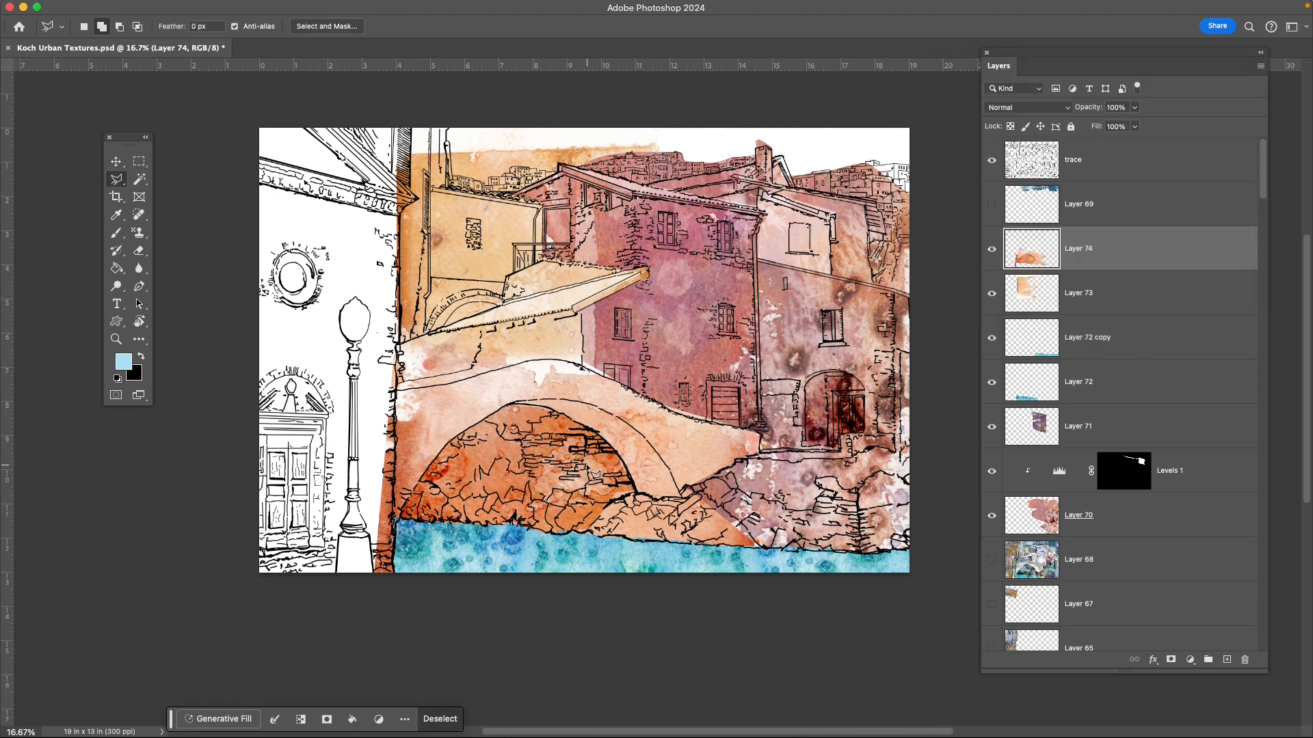
key(ctrl+d)
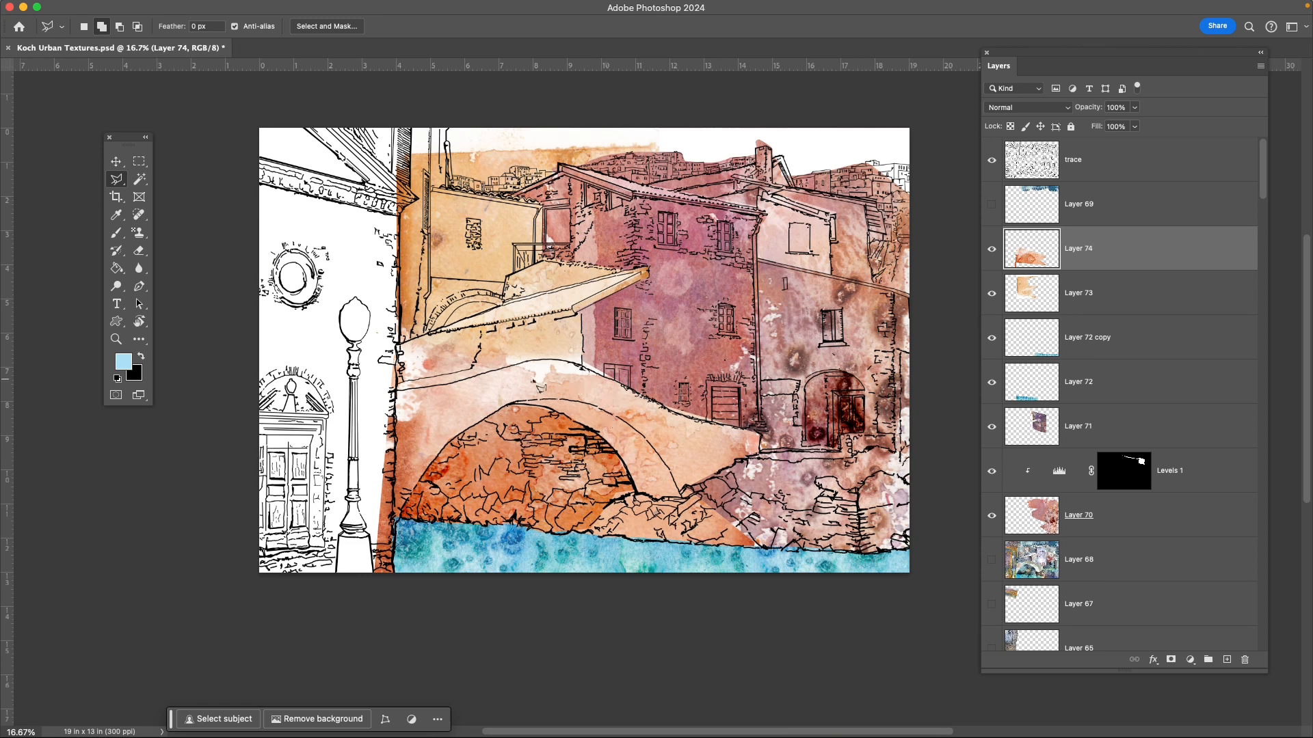
Select the curved inner underside of the bridge arch with the Polygonal Lasso.
click(682, 494)
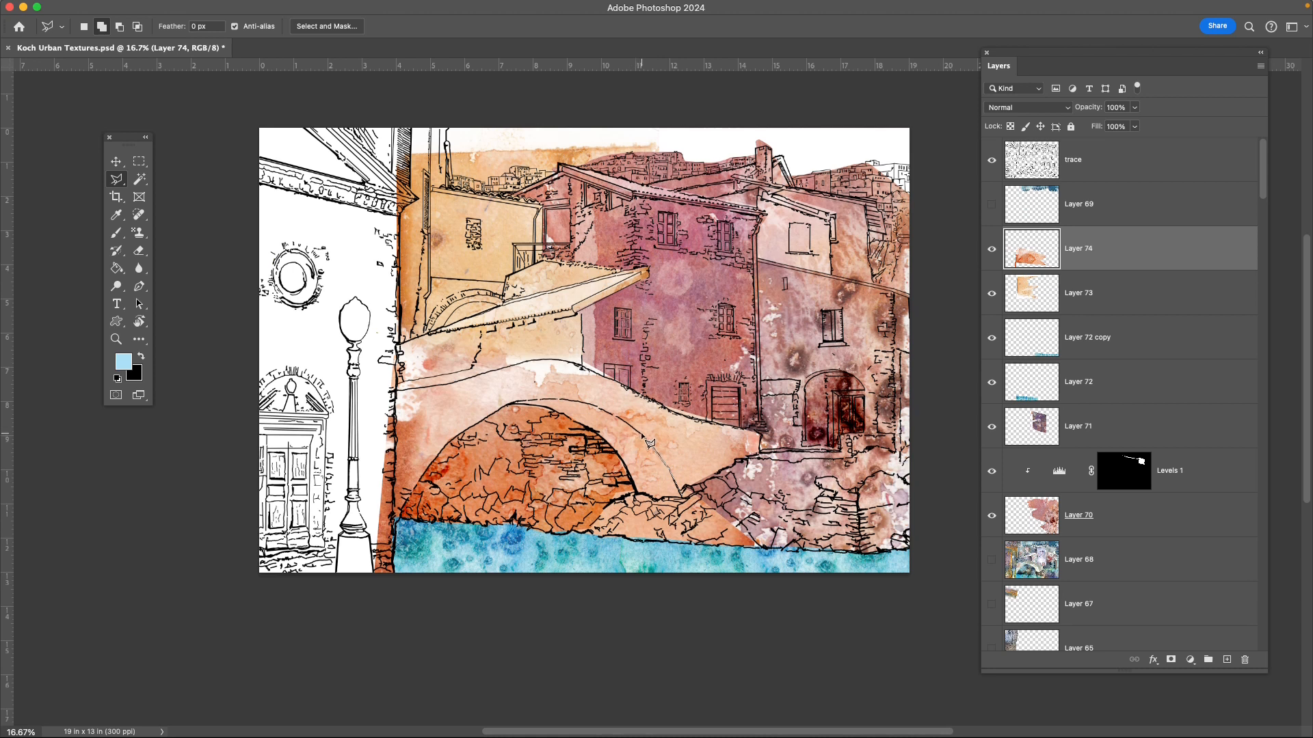
click(613, 414)
click(584, 403)
click(545, 400)
click(594, 435)
click(687, 502)
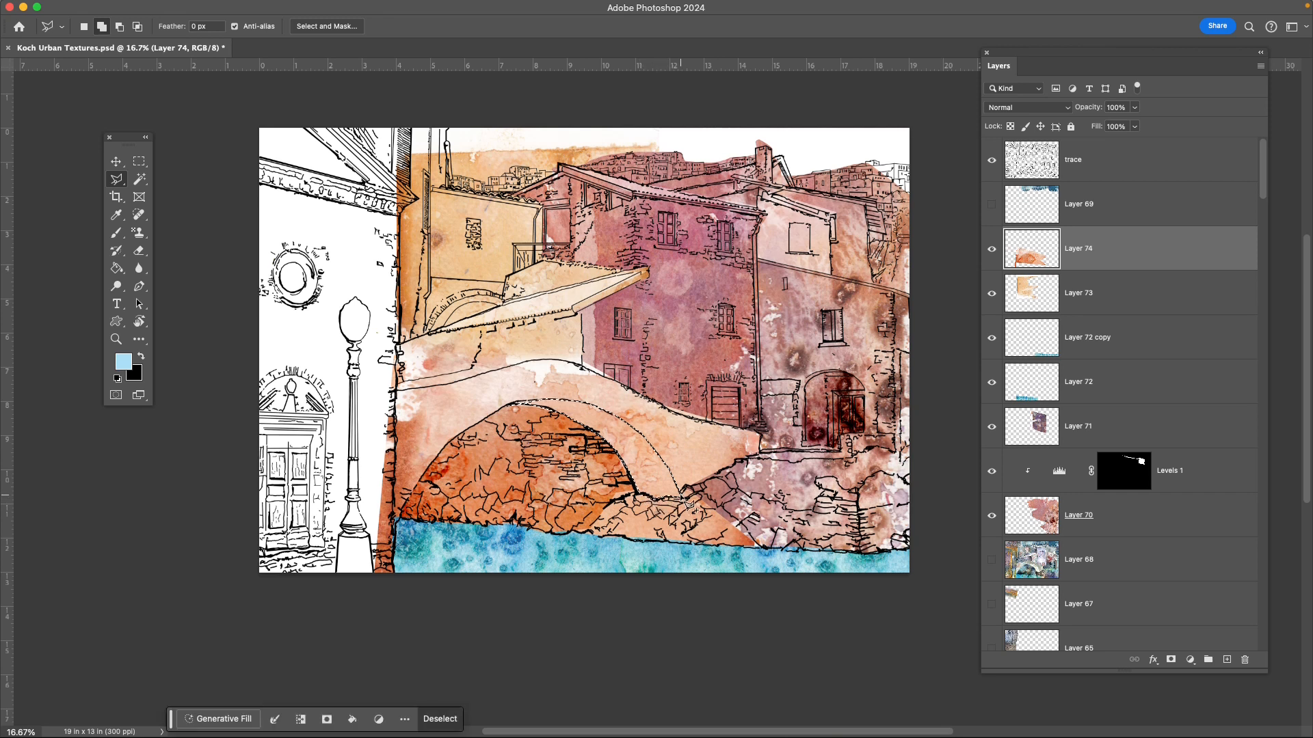
key(ctrl+u)
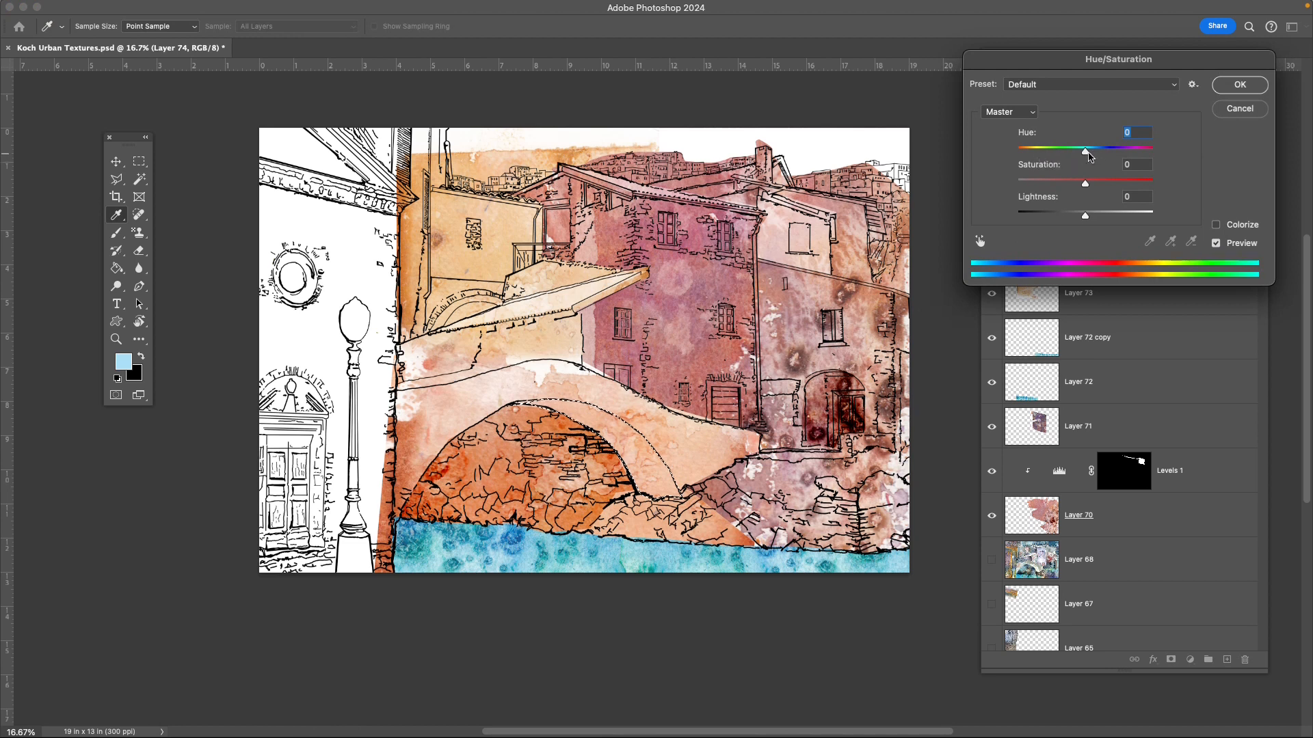
drag(1086, 153, 1158, 163)
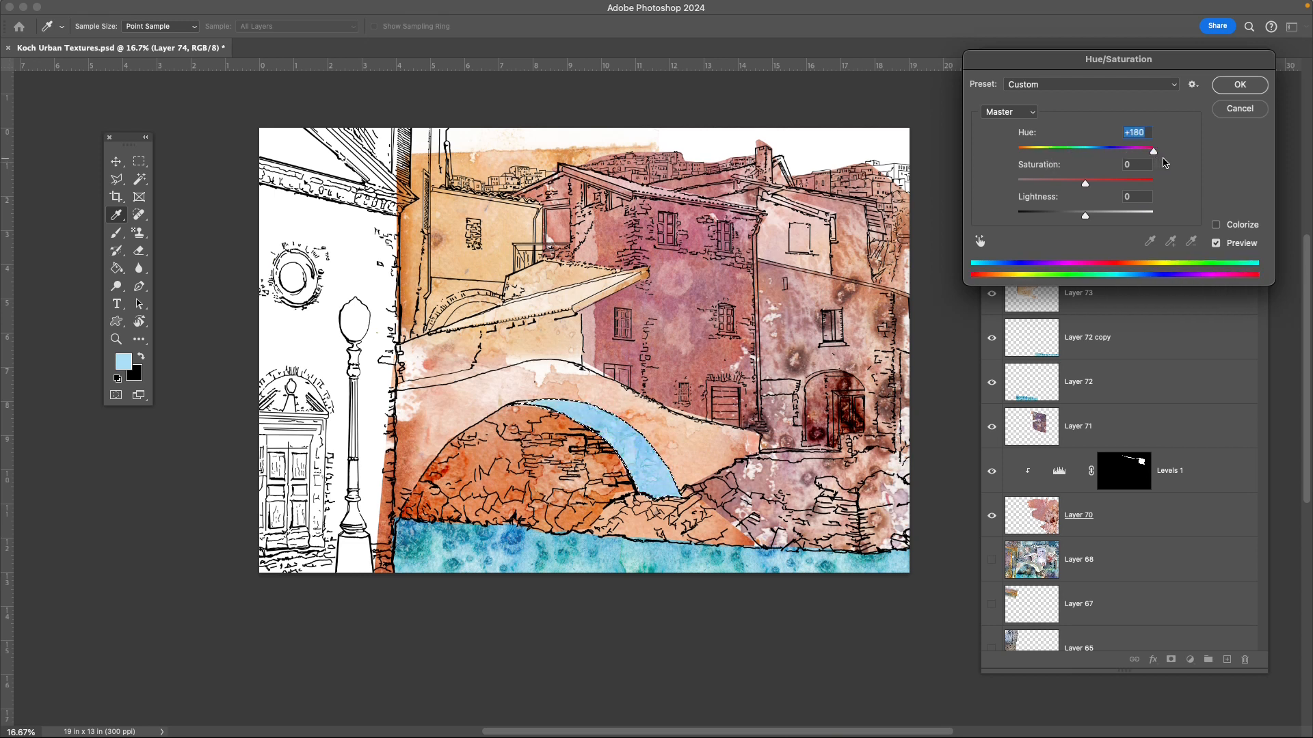
drag(1160, 163, 1086, 171)
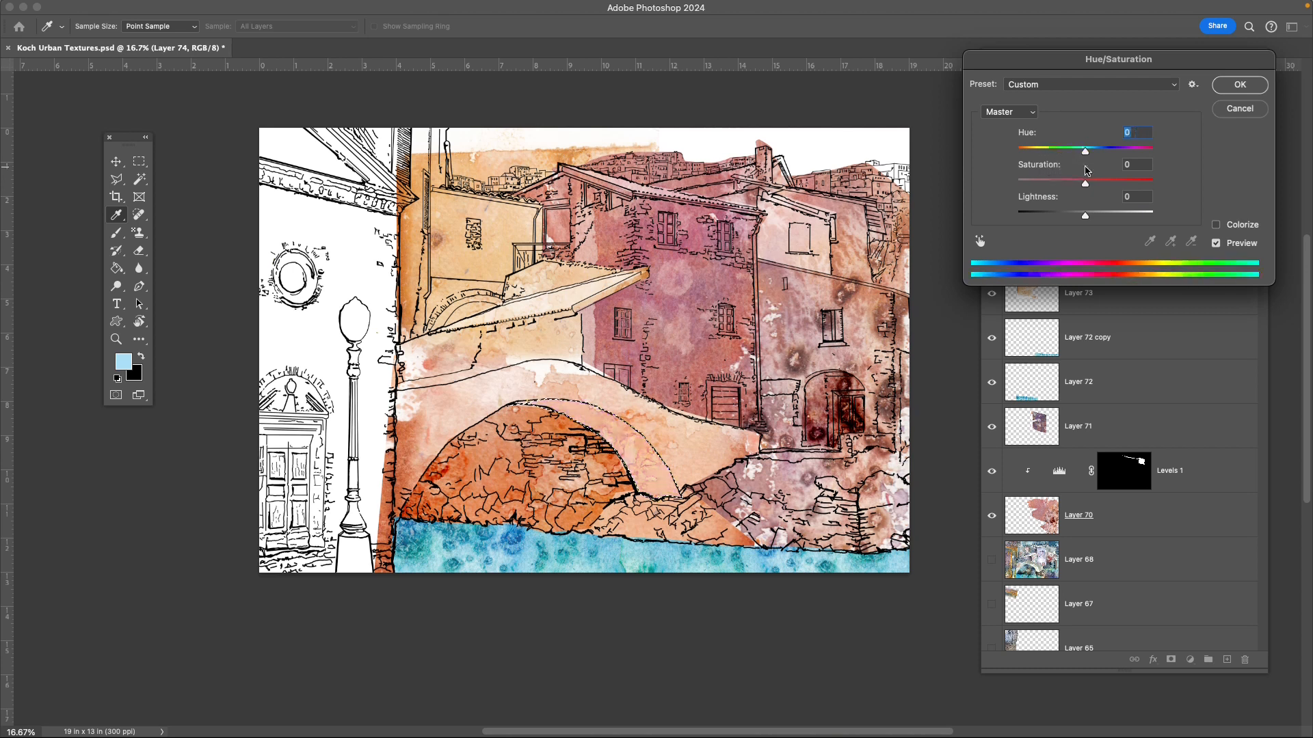
click(1238, 111)
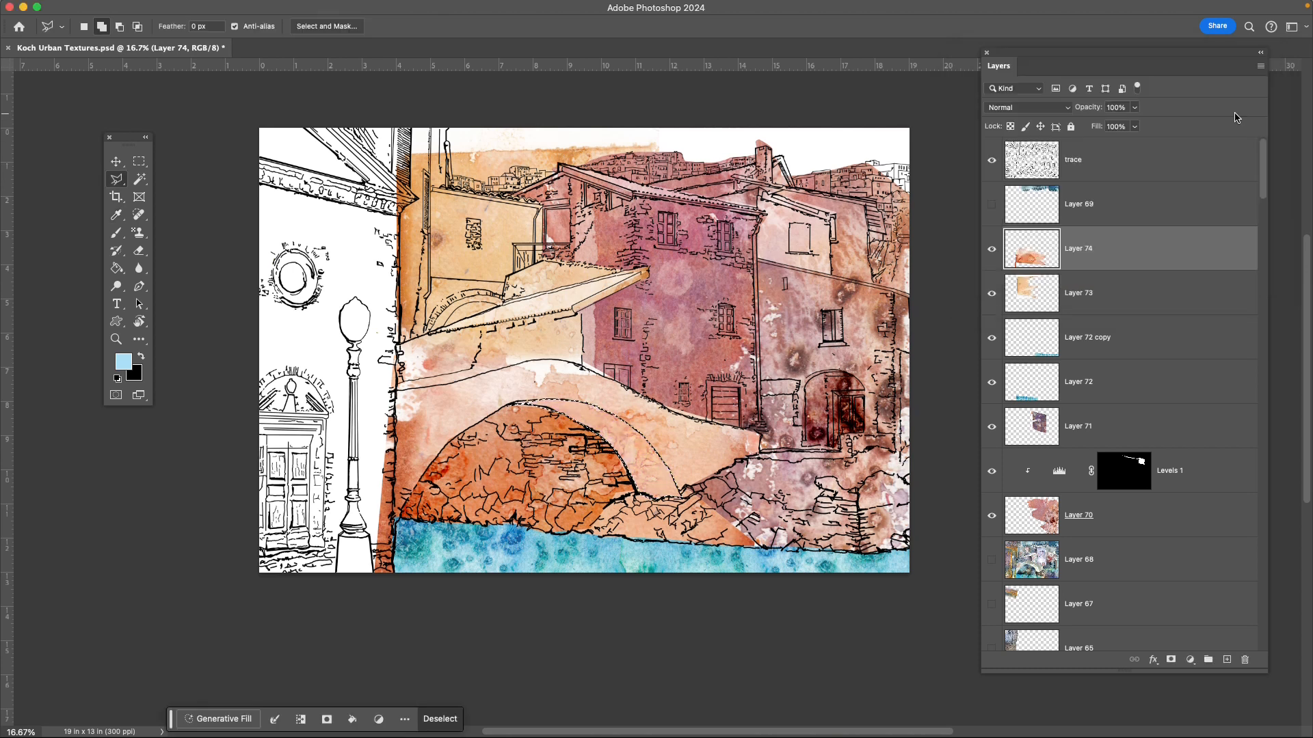
Darken the selected arch underside on Layer 74 with a Levels black input of 153.
key(ctrl+l)
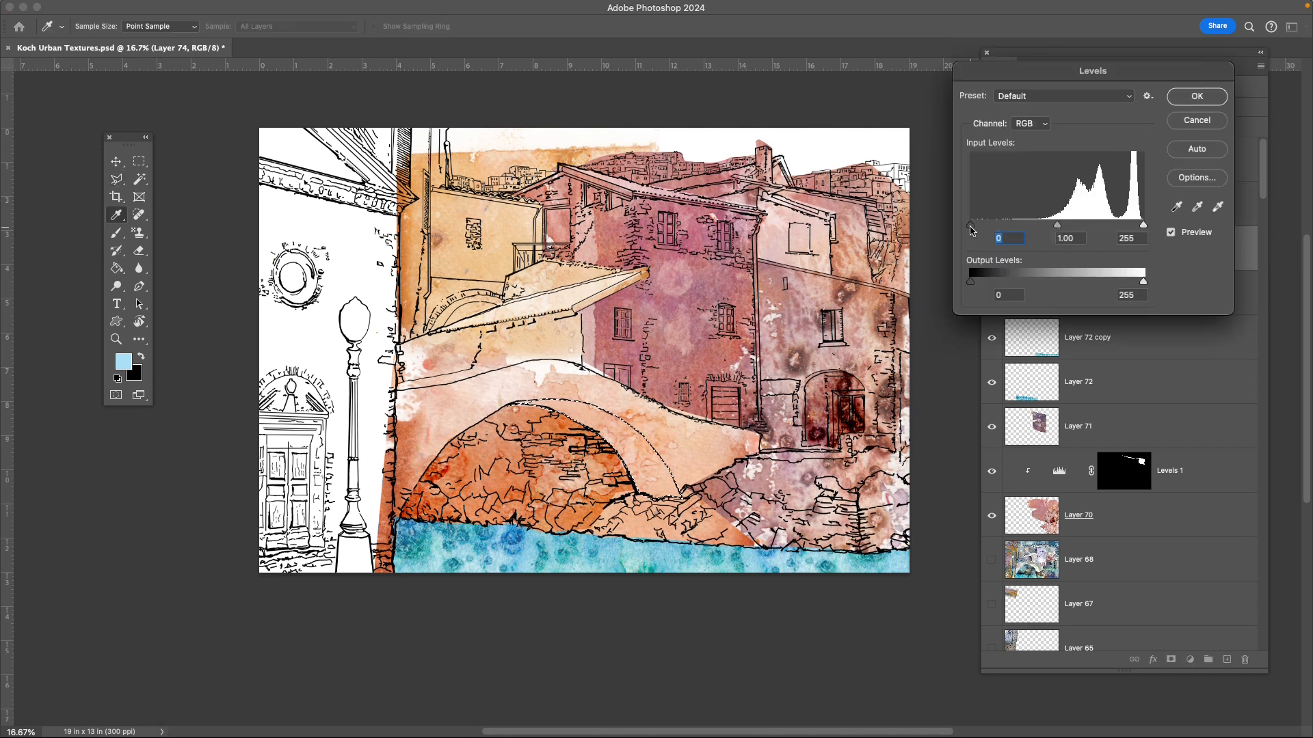
drag(972, 226, 1075, 229)
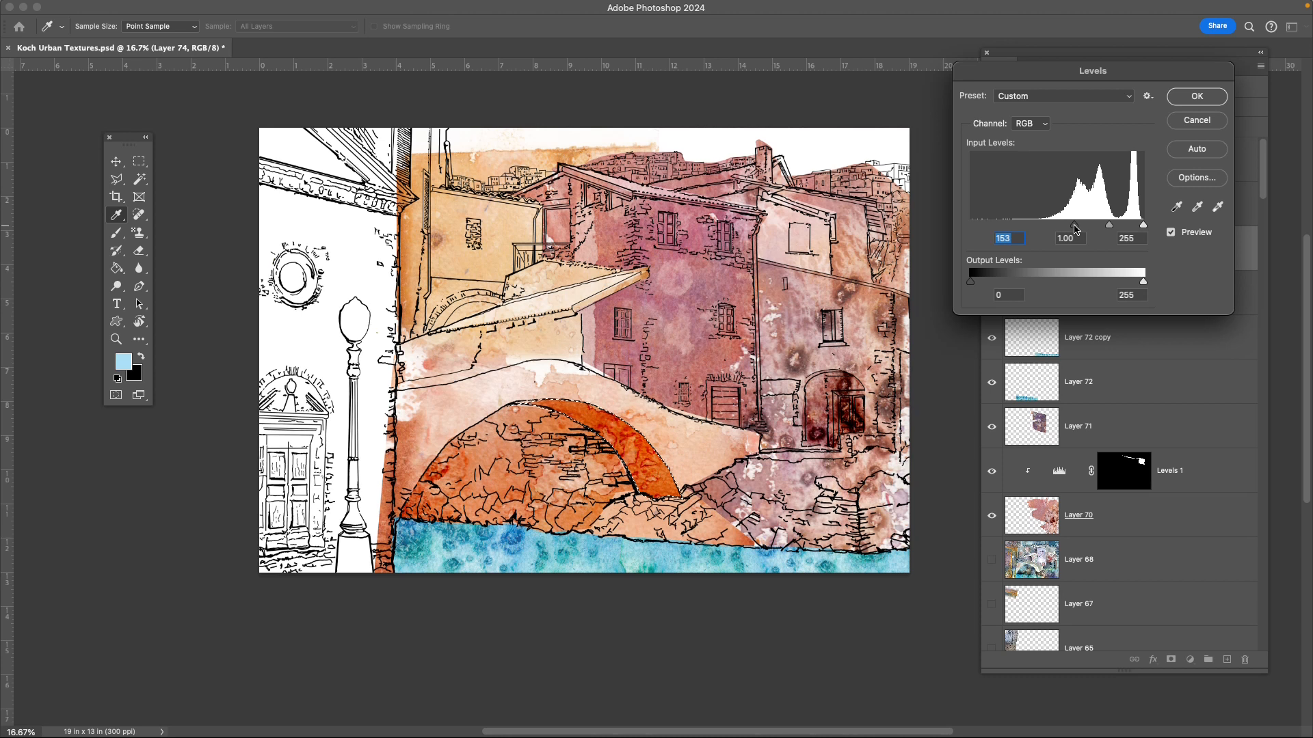
click(1195, 96)
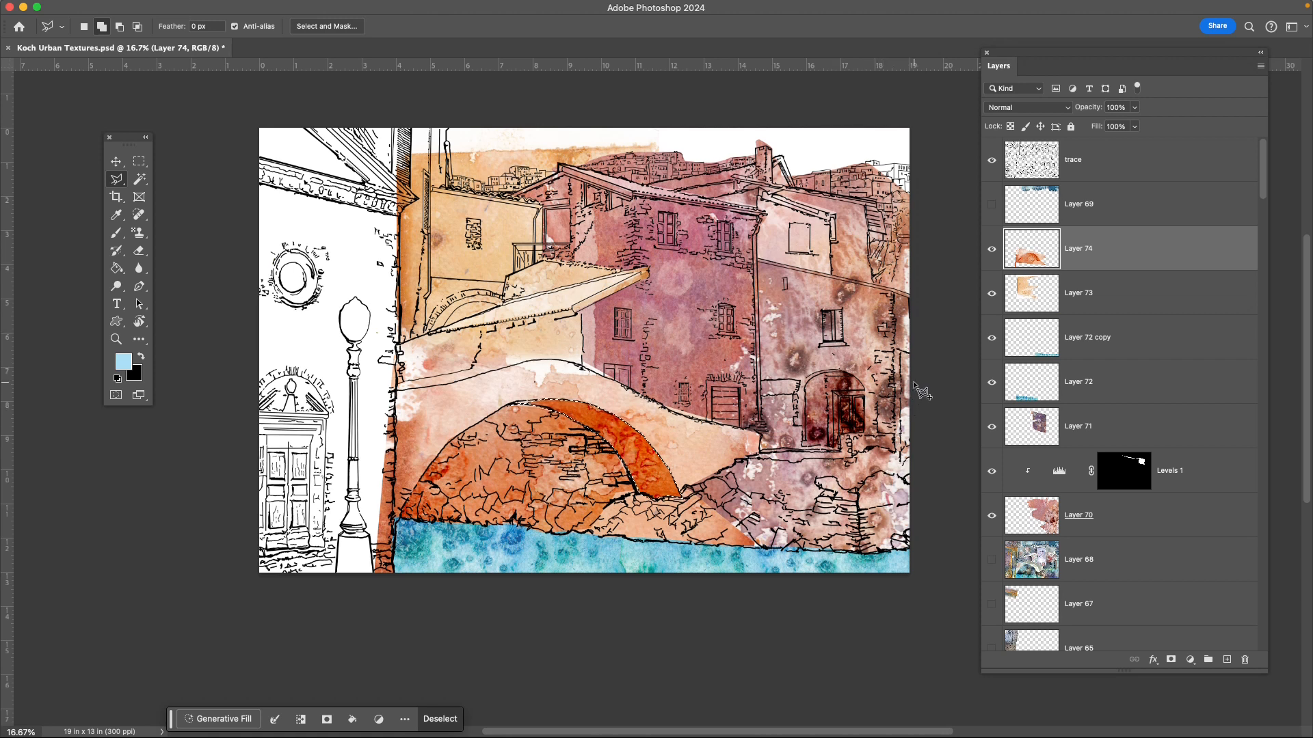
Mute the arch underside to brown with Hue/Saturation by setting the saturation to about -45, and deselect.
key(super+u)
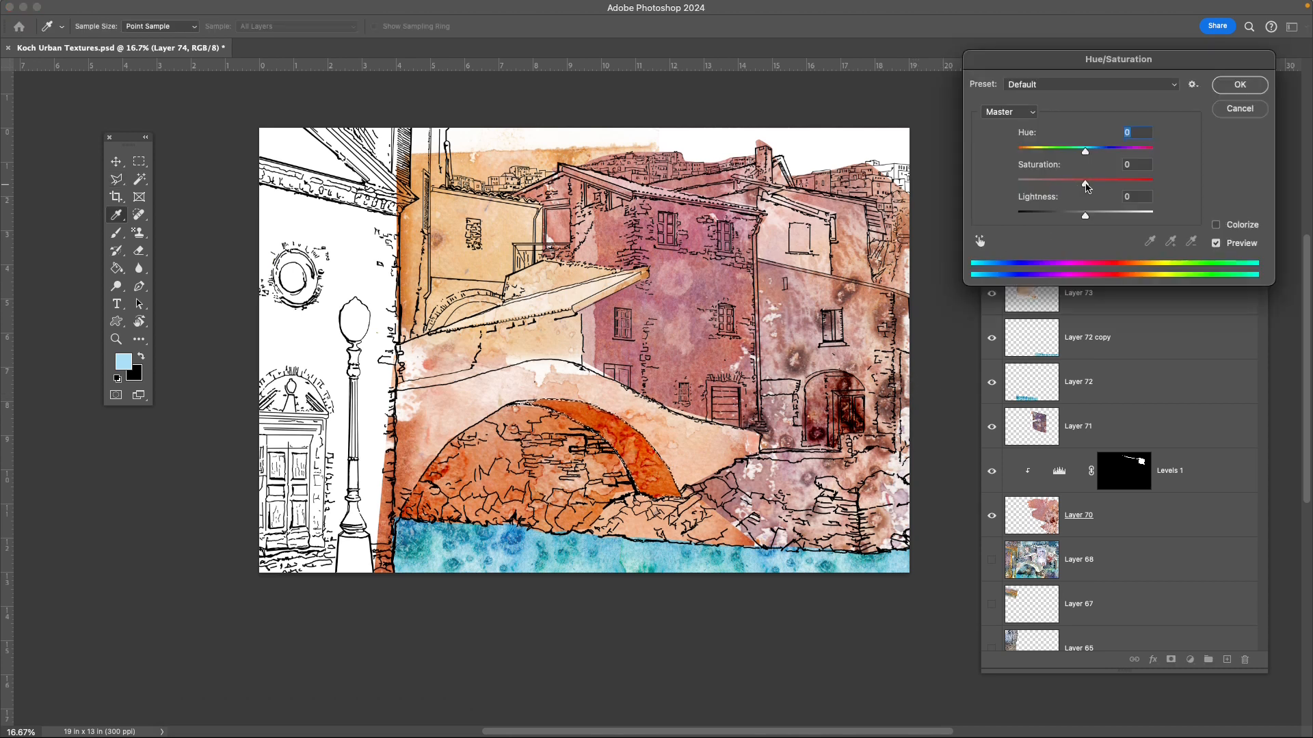
drag(1086, 183, 1058, 189)
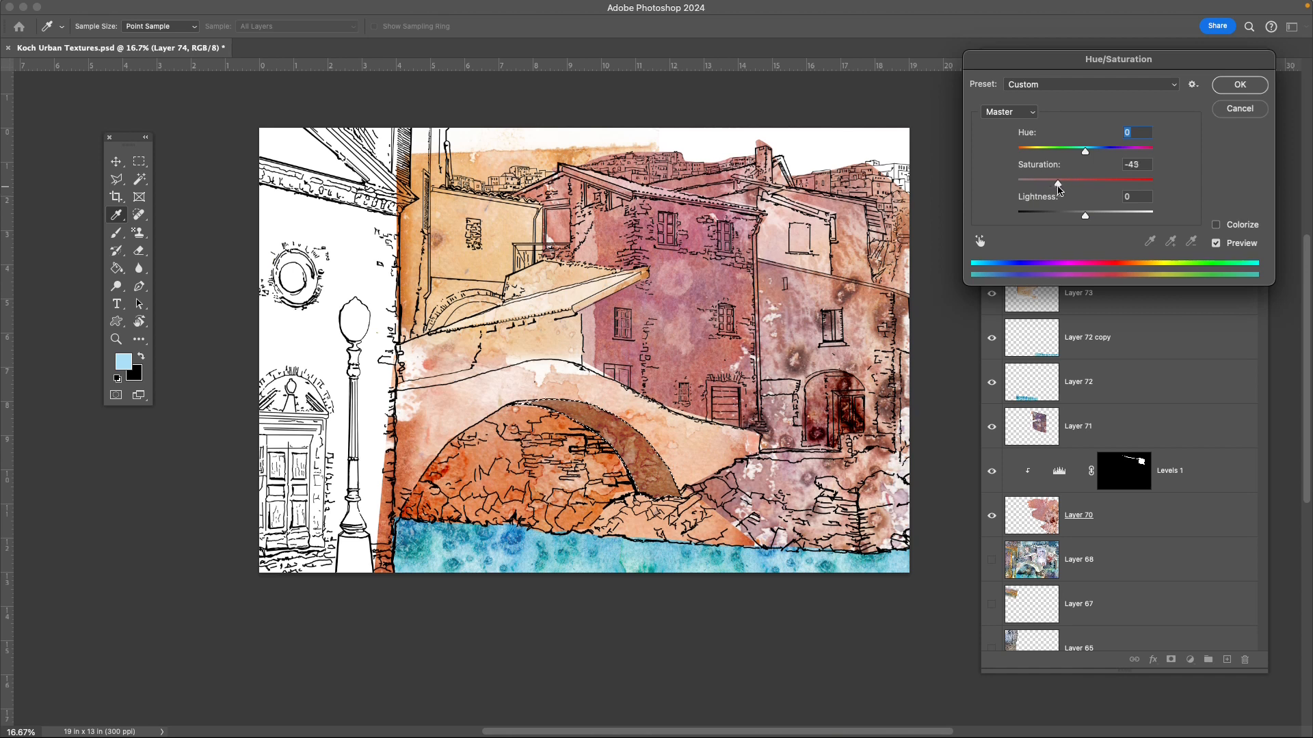
click(1239, 85)
key(super+d)
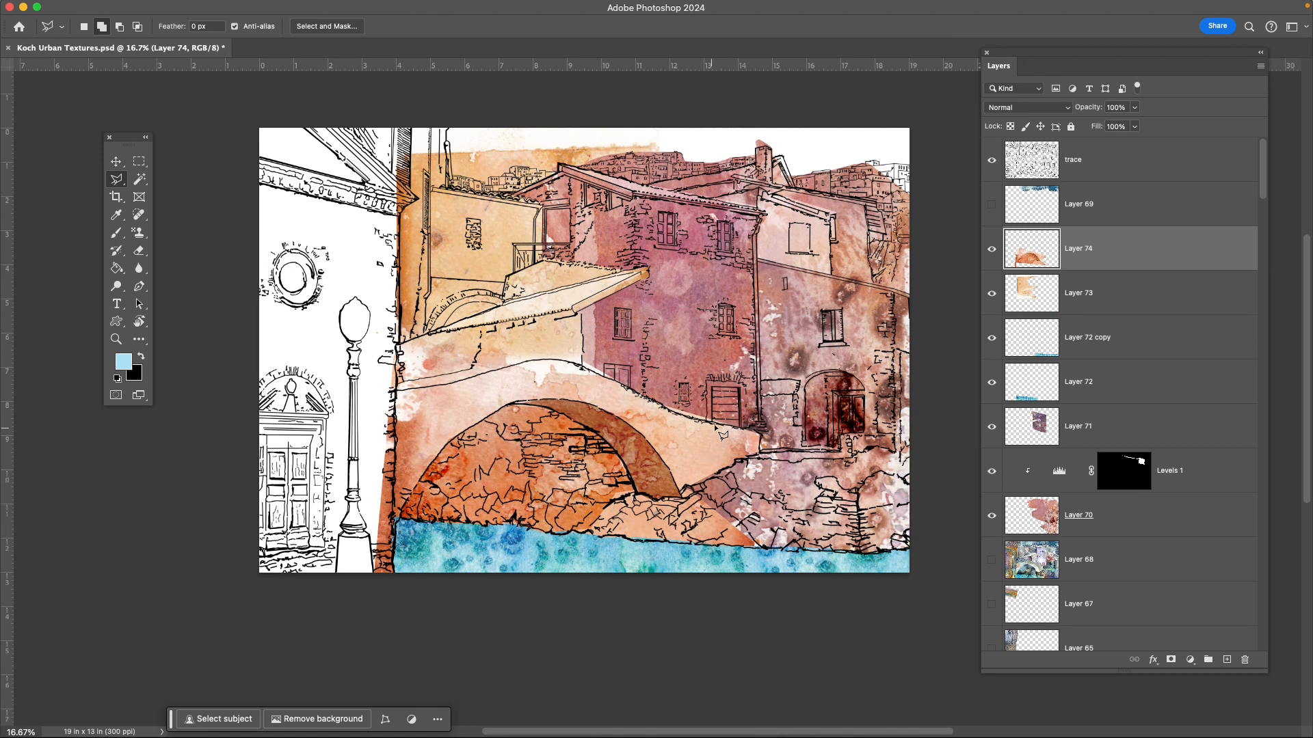
drag(723, 434, 693, 483)
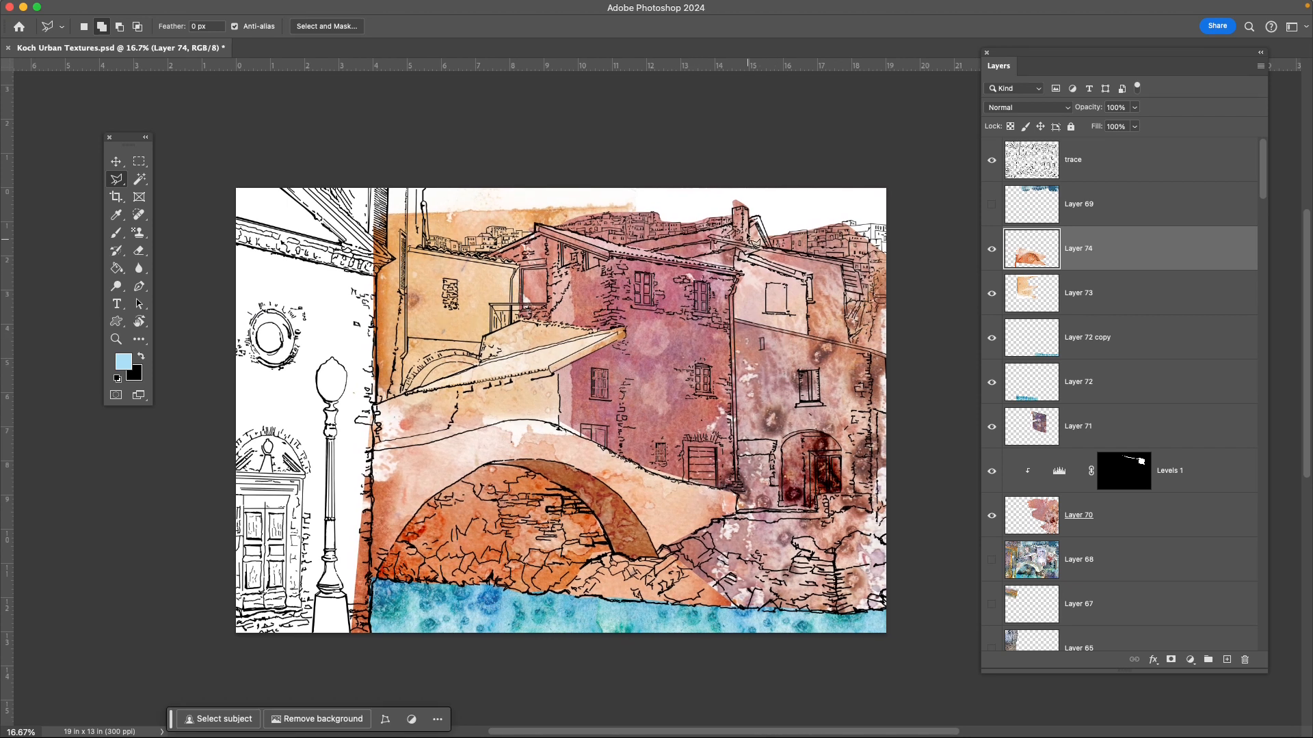
Select the sloped rear roof strip behind the purple building, below the chimney, with the Polygonal Lasso.
click(733, 230)
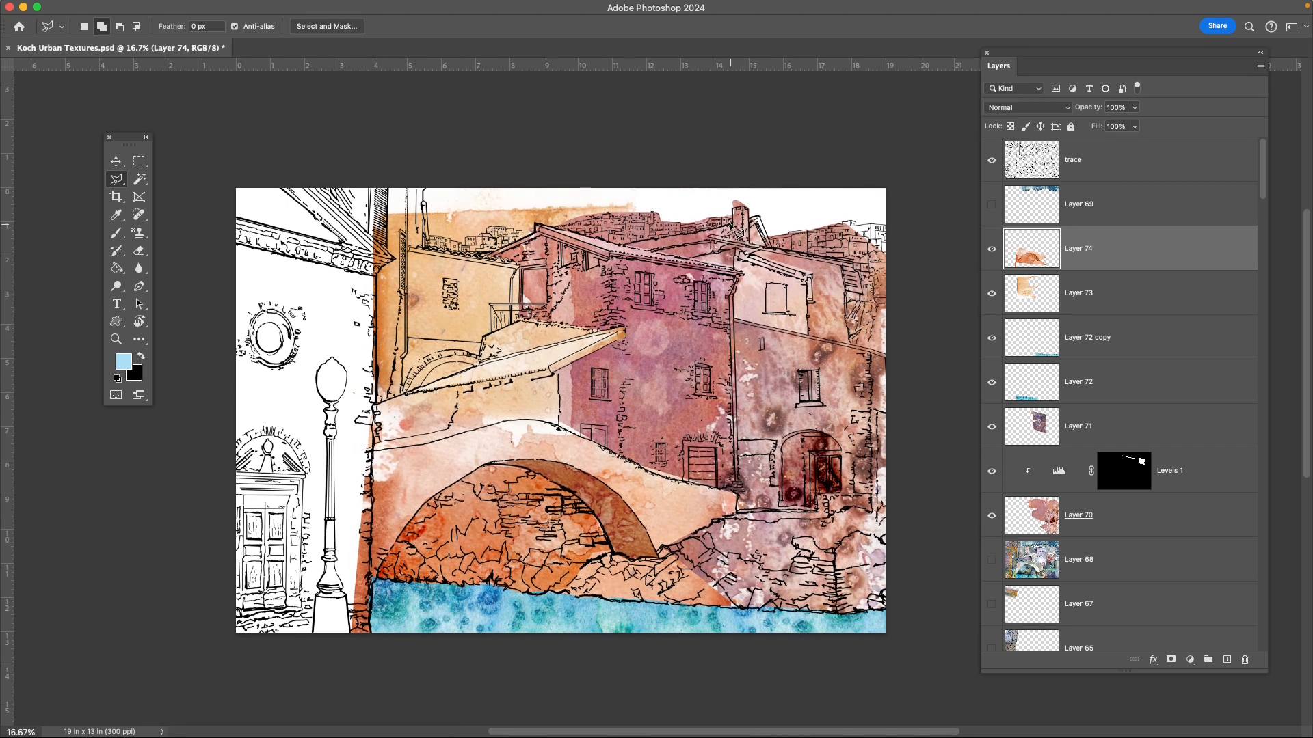
click(625, 245)
click(650, 252)
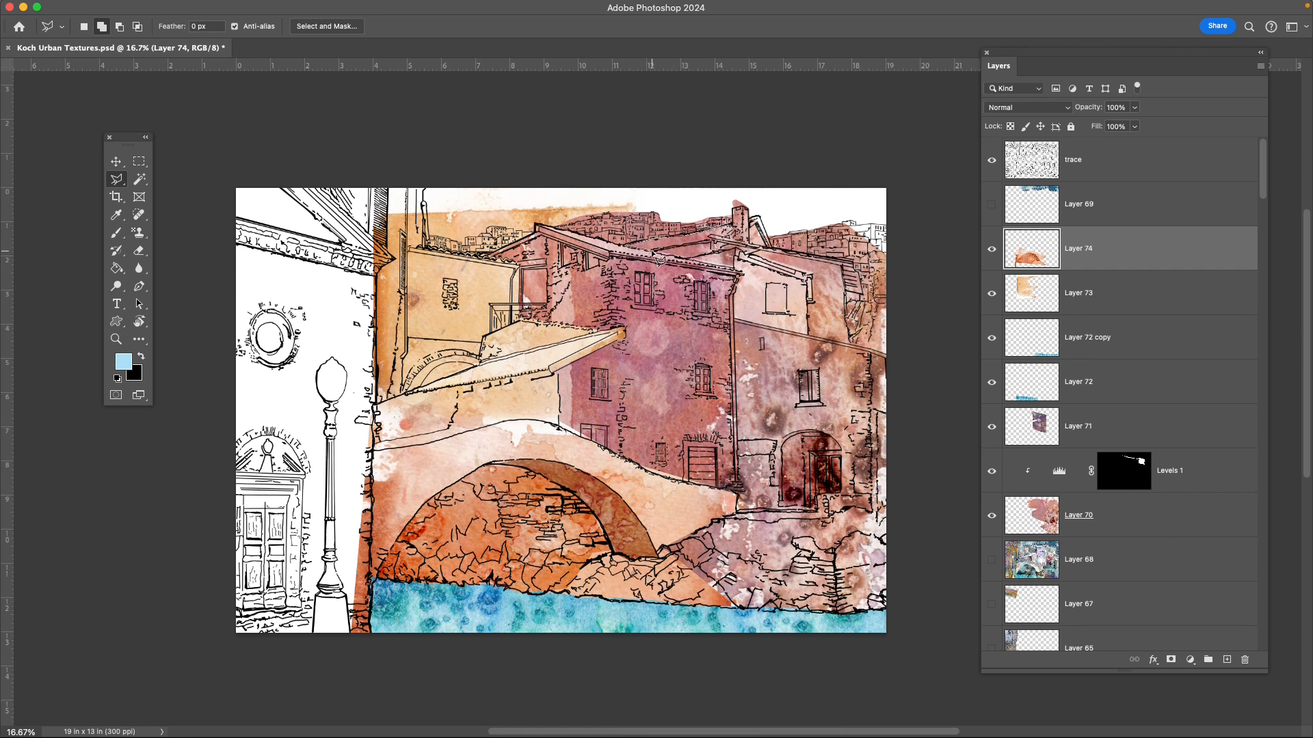
click(740, 235)
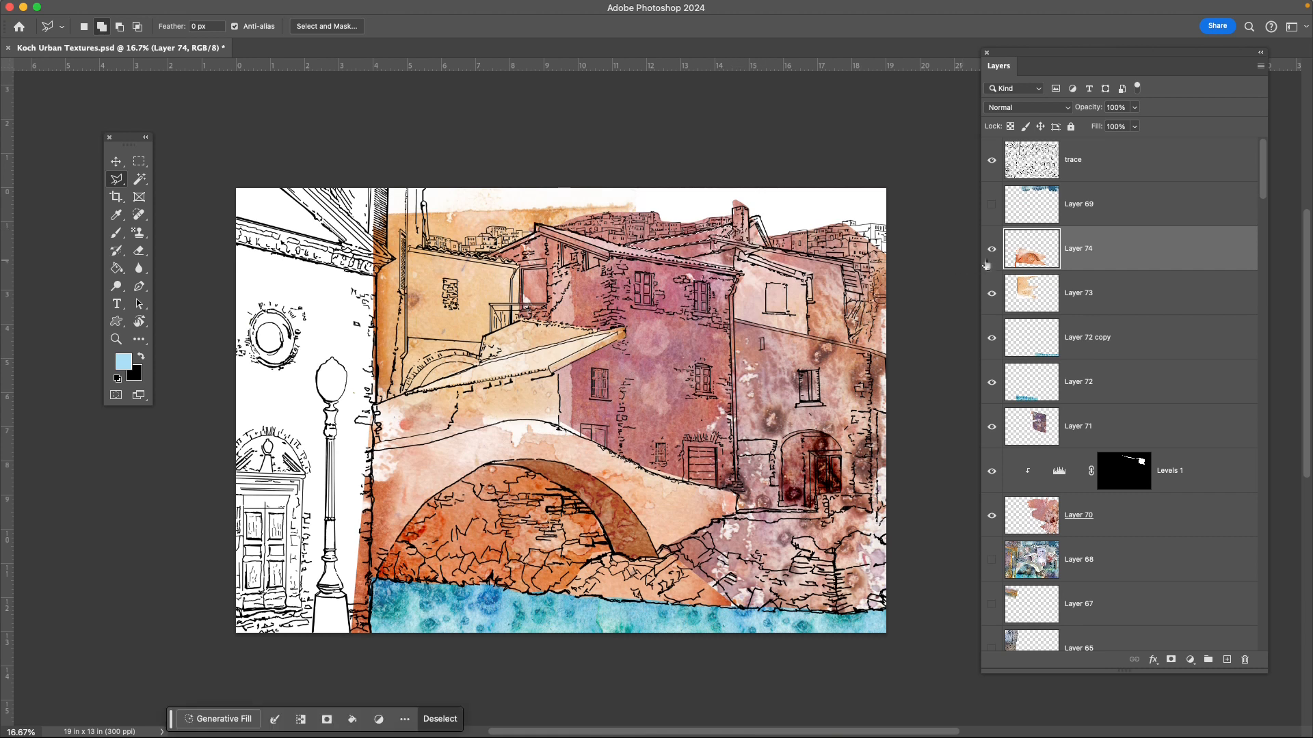
Lighten the selected roof strip on Layer 70 with Hue/Saturation at a lightness of about +51, and deselect.
click(1165, 528)
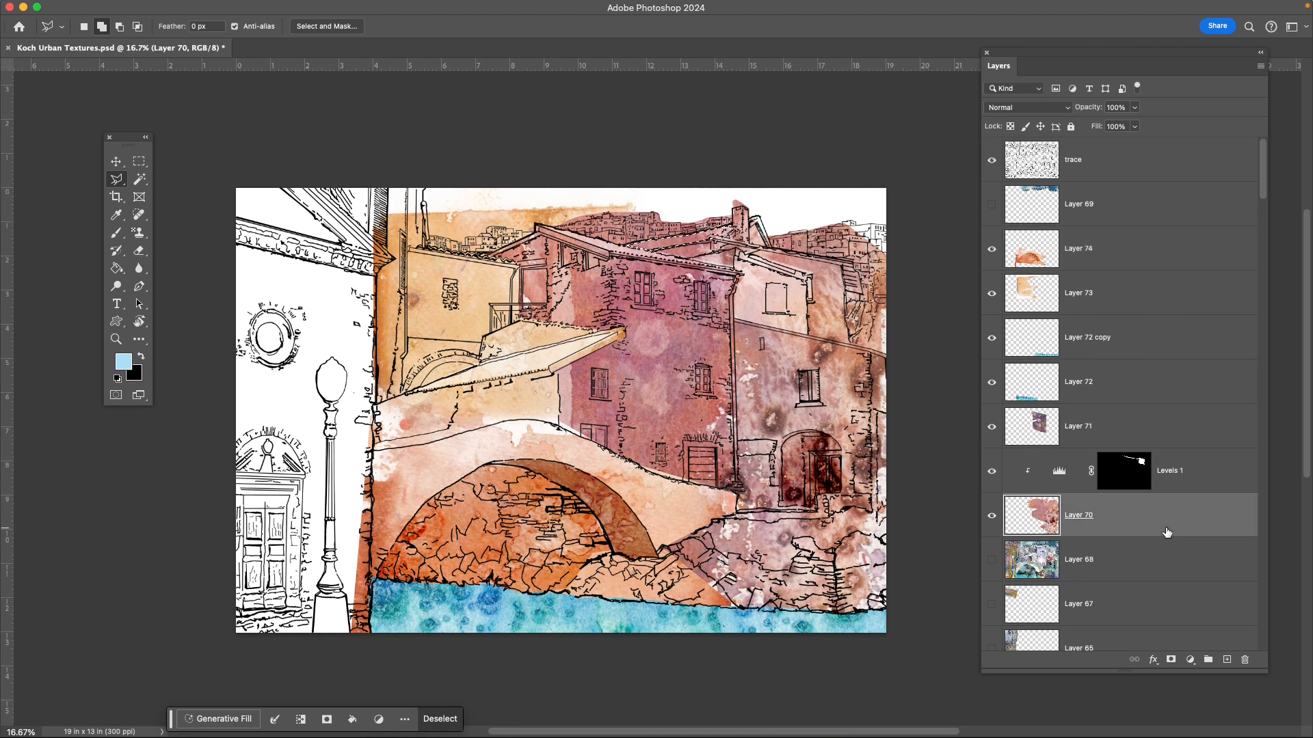
key(super+u)
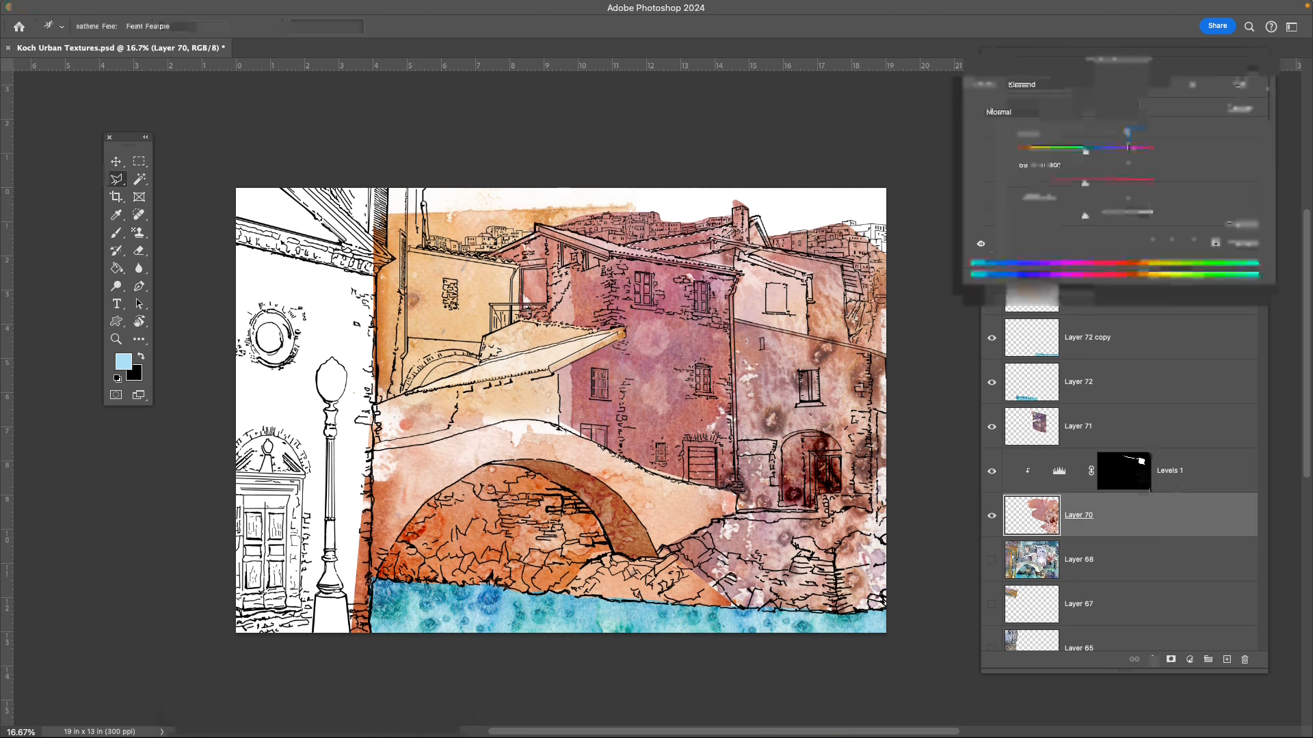
drag(1086, 216, 1121, 217)
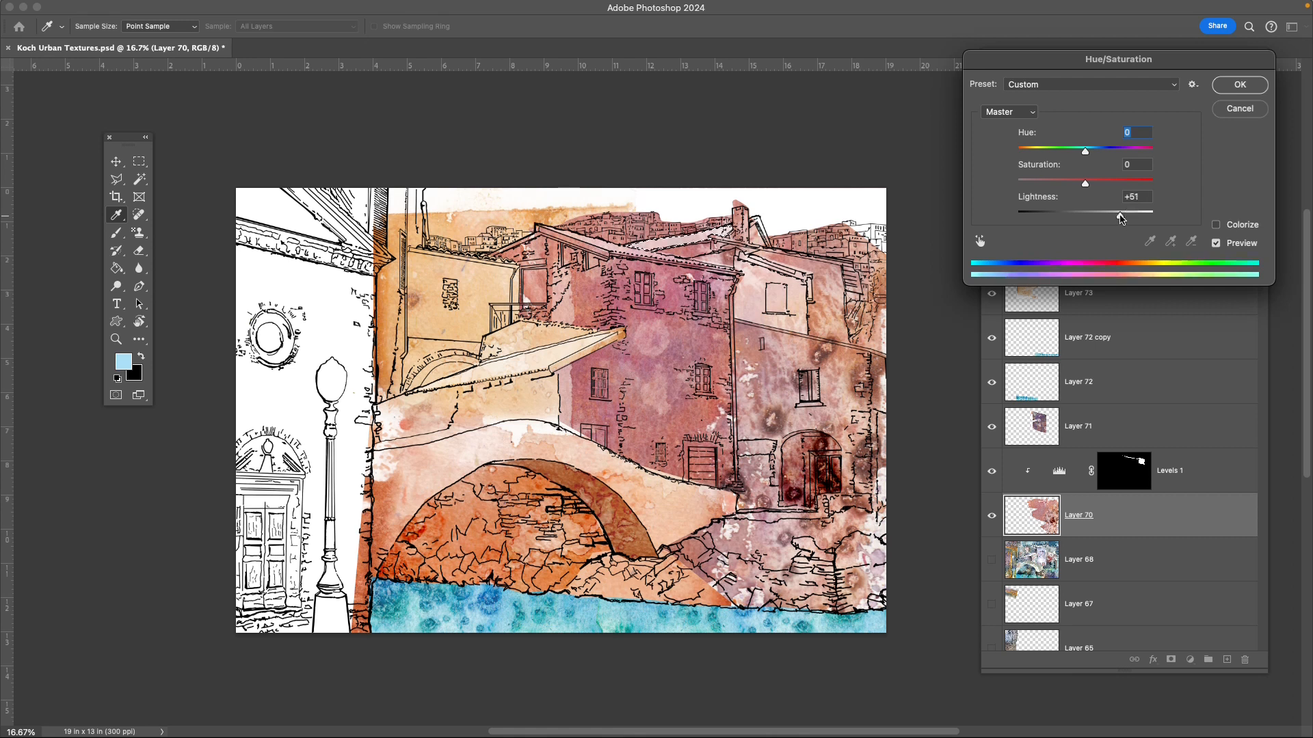
key(Return)
key(l)
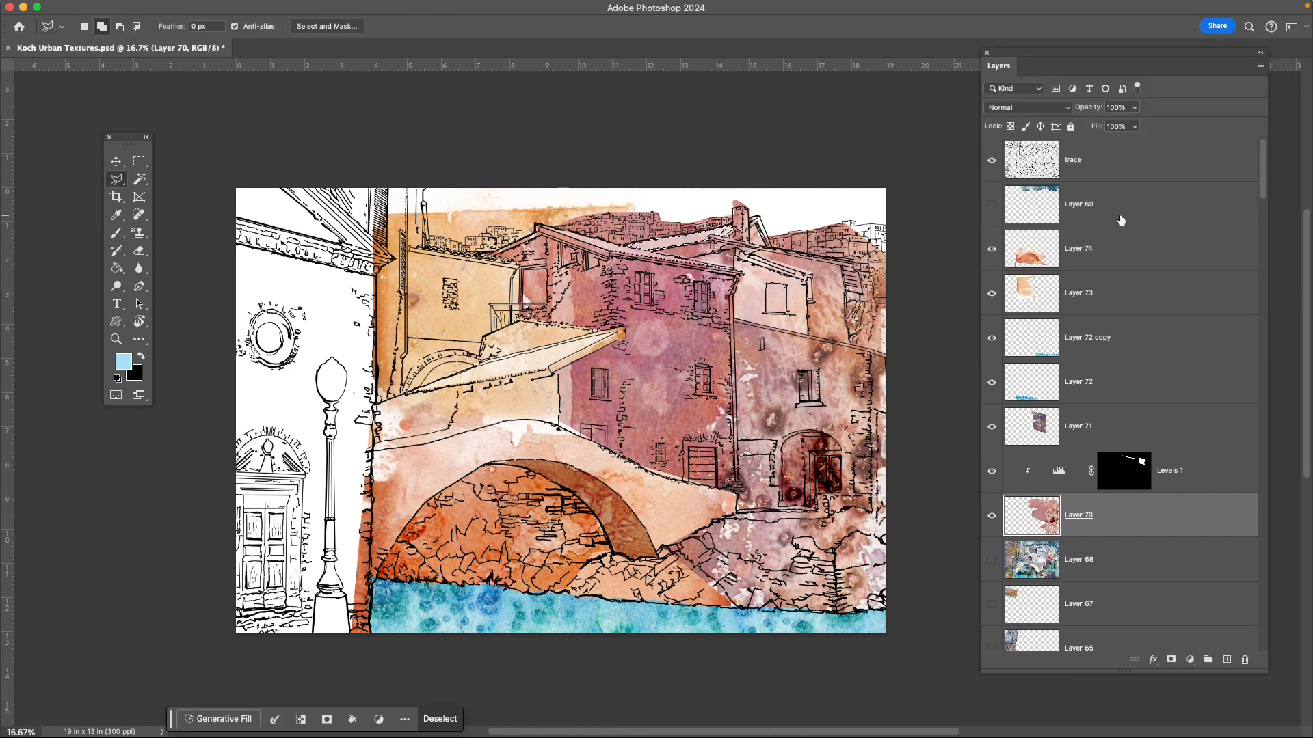
key(super+d)
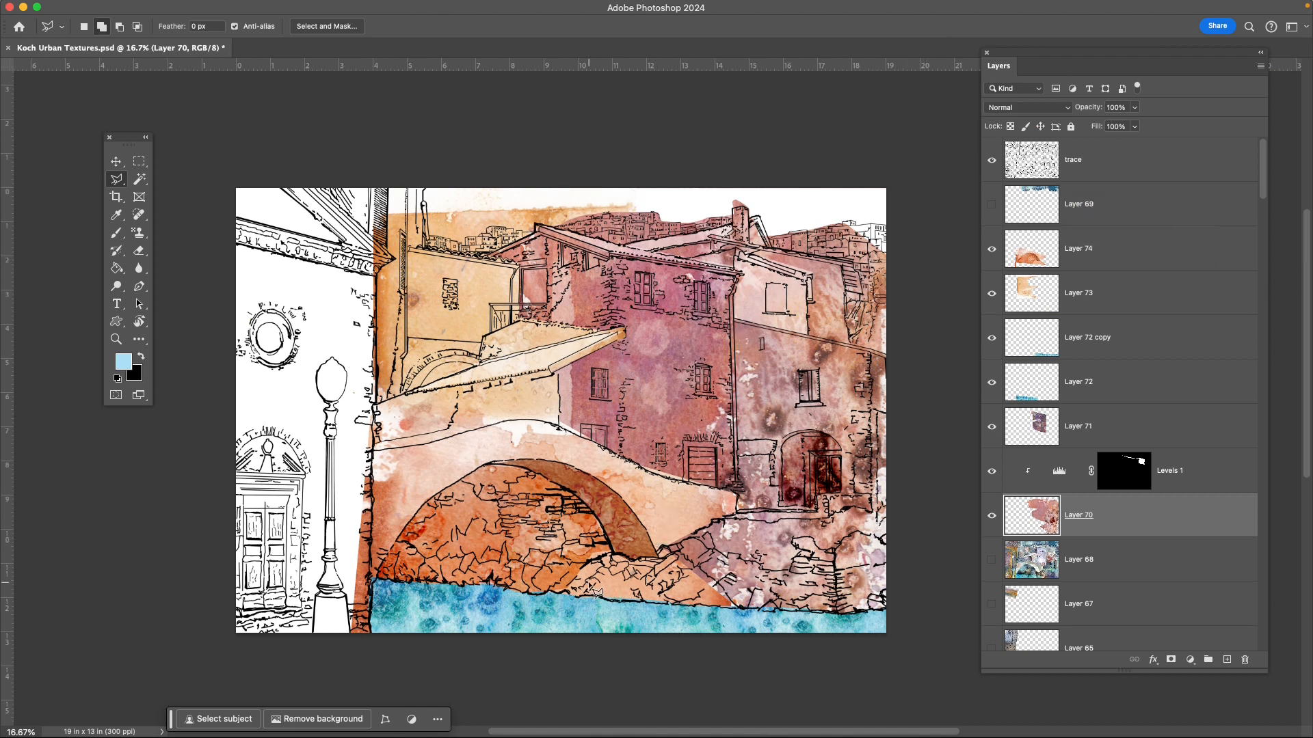
Soften the seam between the orange bridge texture and the purple rocks with the Eraser at 17% opacity on Layers 70 and 74.
key(e)
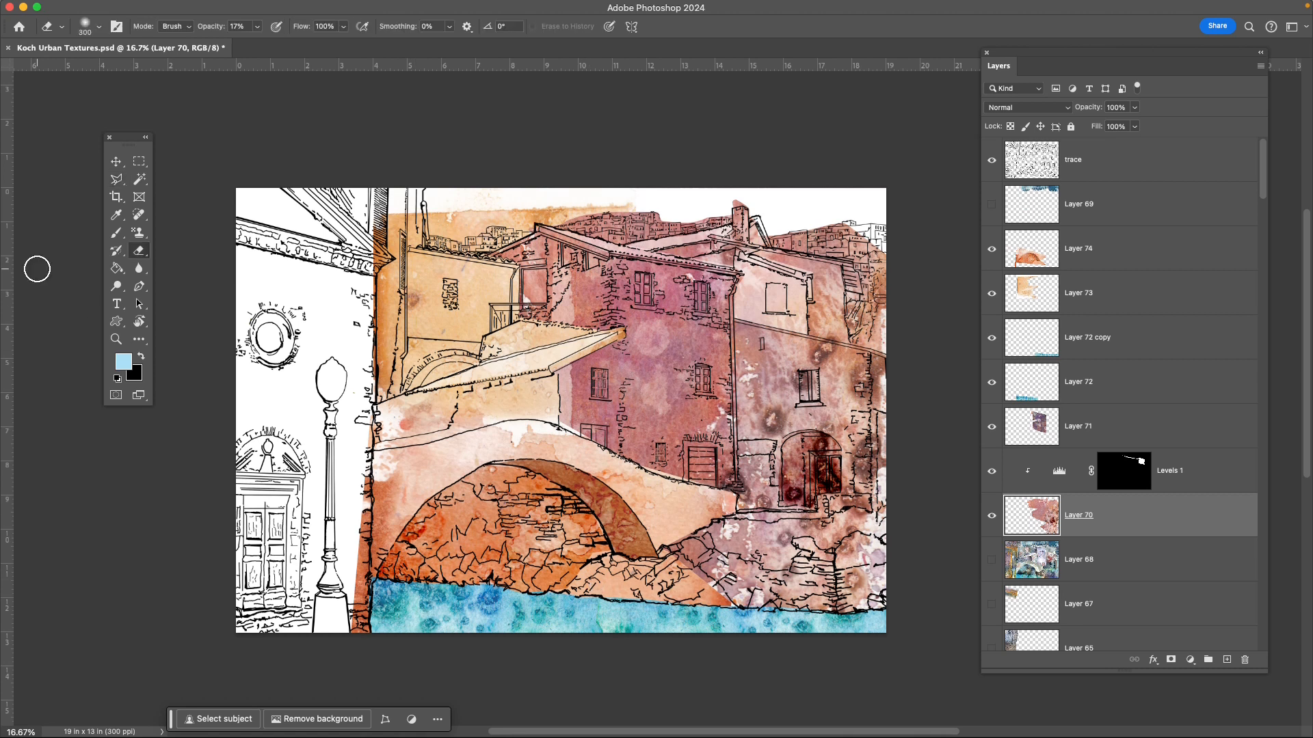
mouse_move(715, 589)
mouse_down()
mouse_move(677, 566)
mouse_move(711, 587)
mouse_move(688, 559)
mouse_move(730, 590)
mouse_move(678, 563)
mouse_move(715, 606)
mouse_up()
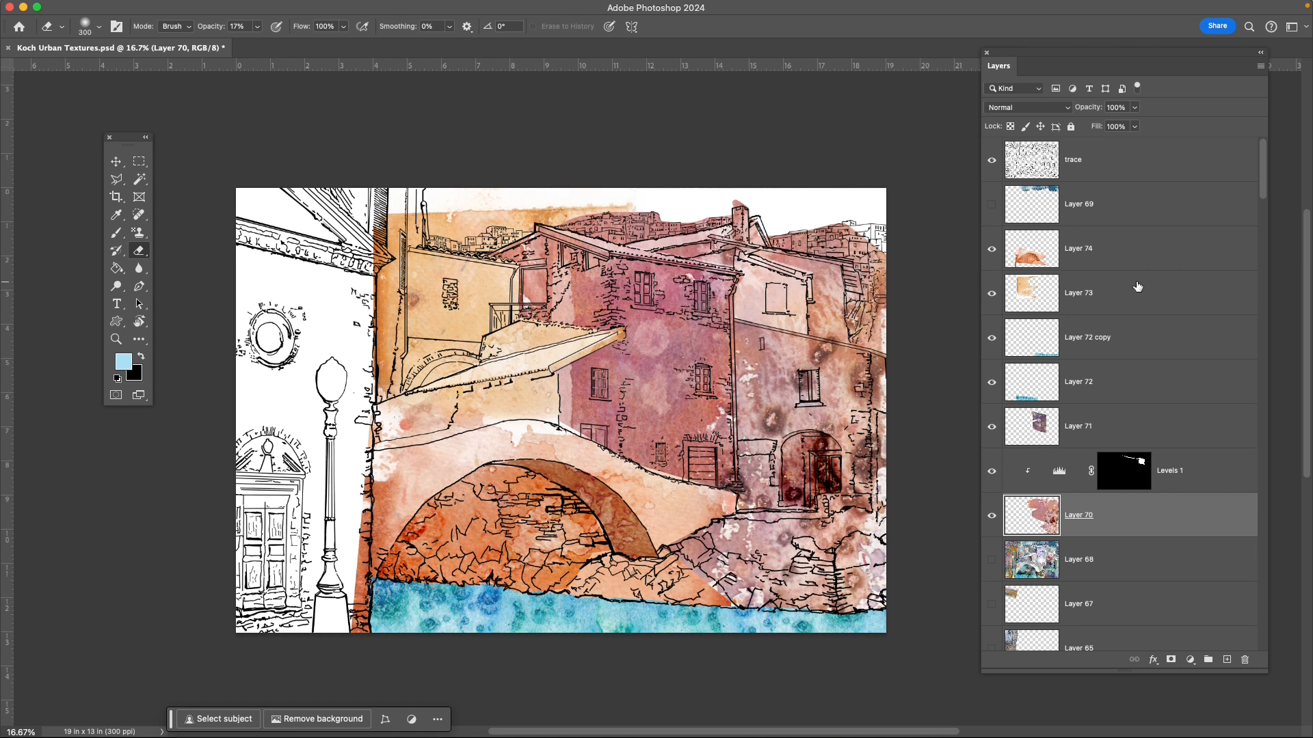
click(991, 294)
click(991, 294)
click(990, 250)
click(991, 250)
click(1144, 248)
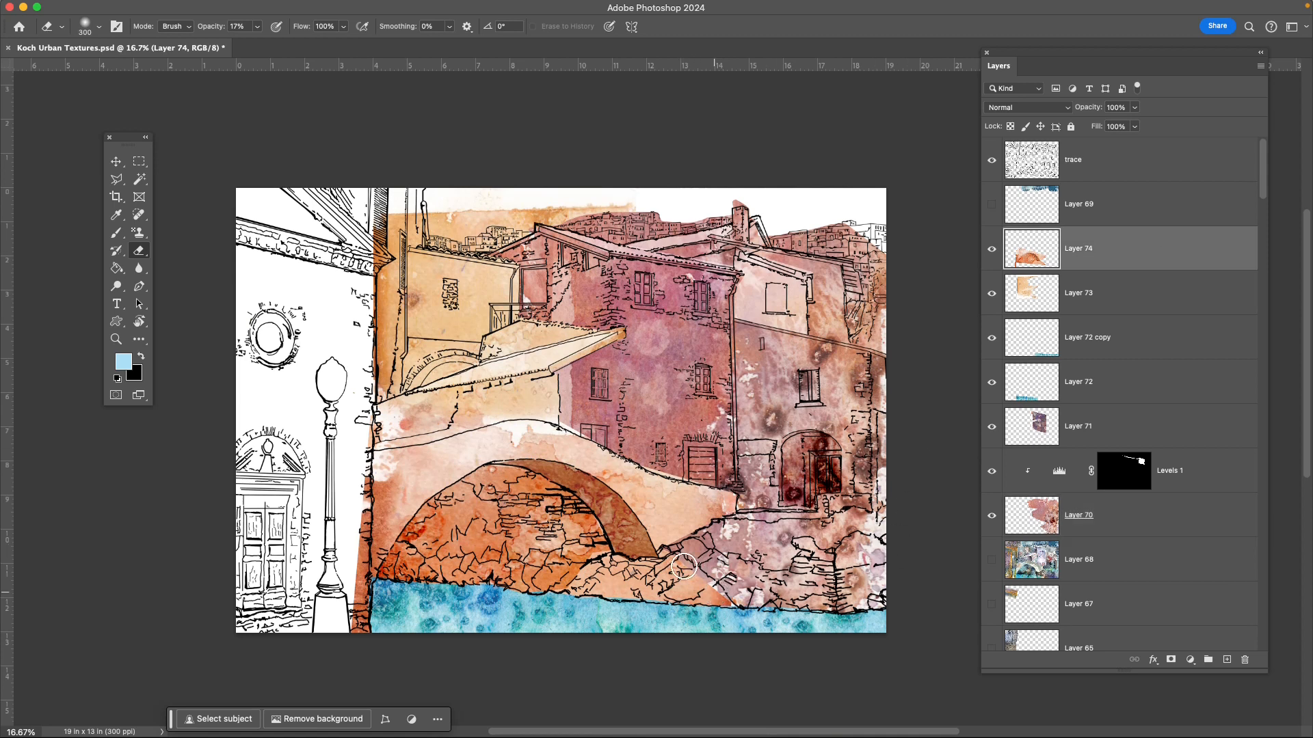
drag(694, 575, 723, 599)
click(1140, 525)
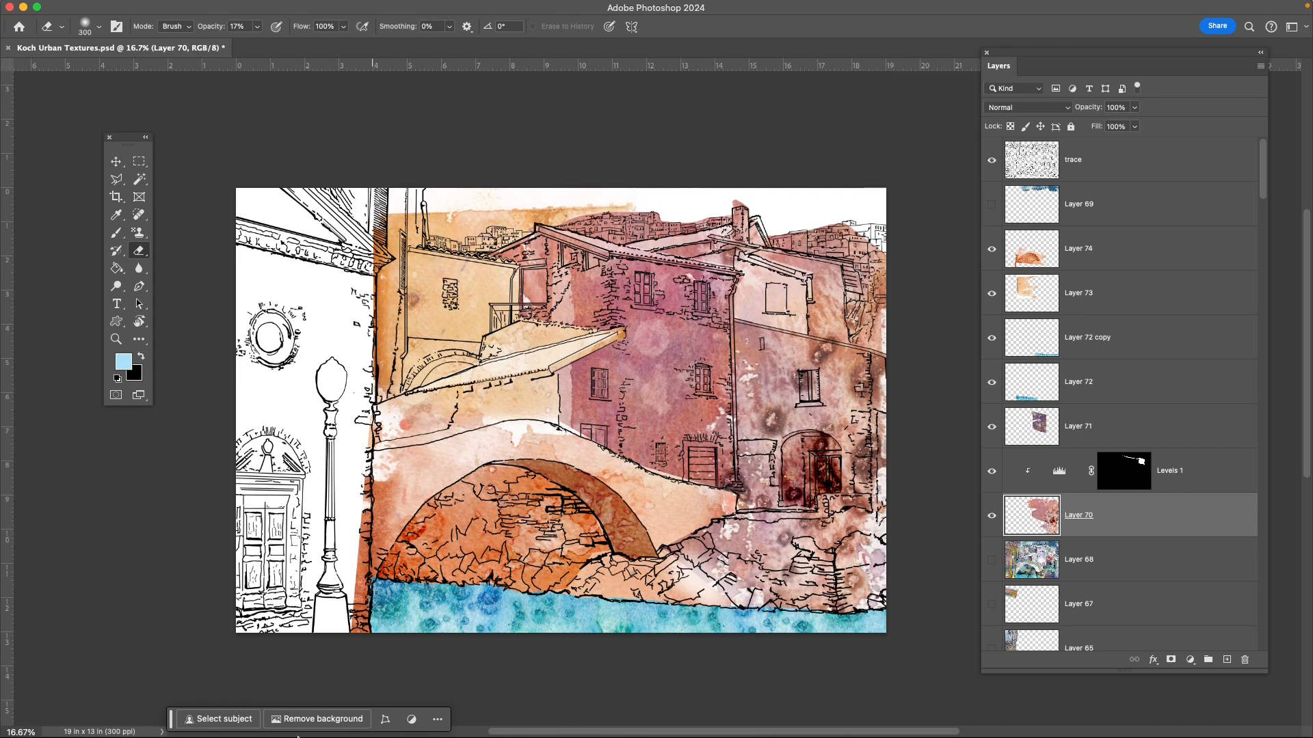
Switch to the Digital Design 1 daily agenda in Google Slides to view the Week 12 plan.
click(524, 703)
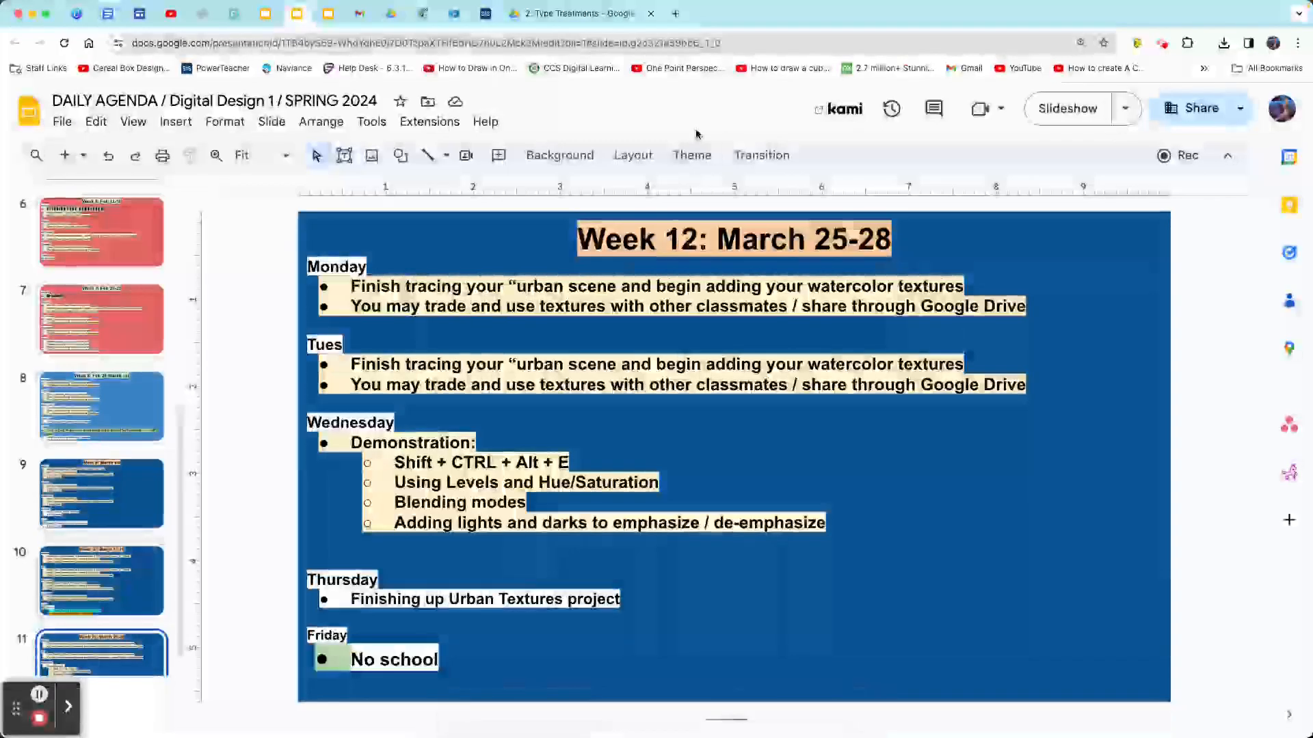